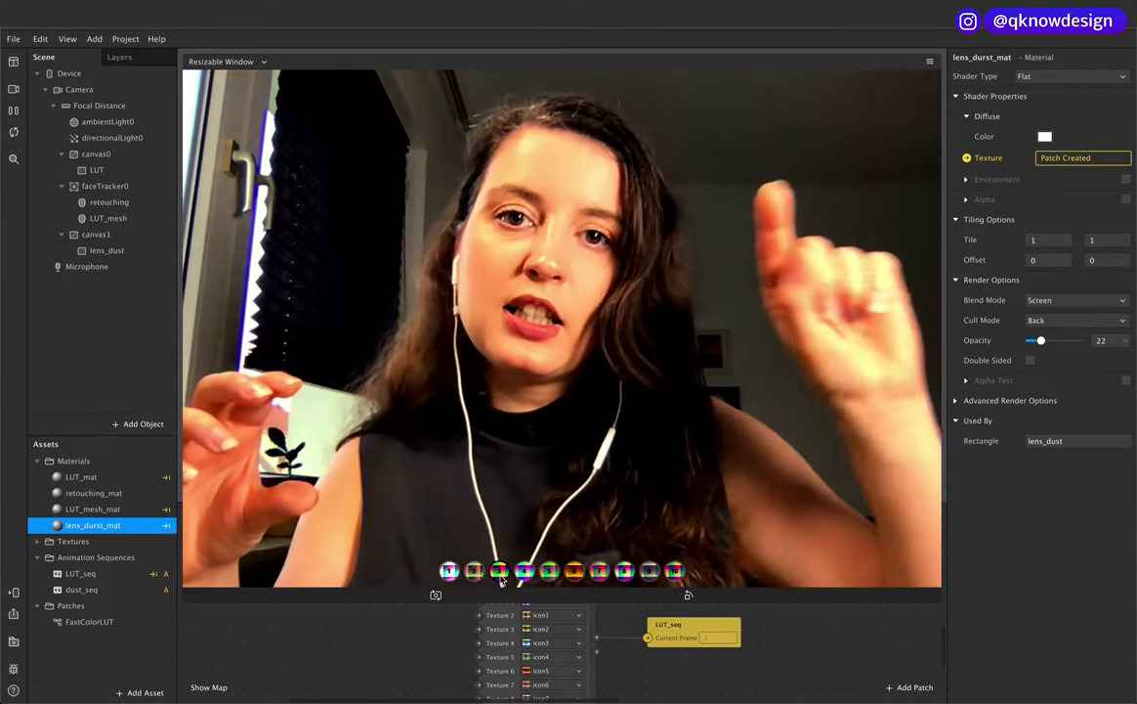
Step: Examine the lens dust and LUT patches, and try another filter option in the preview's icon picker
scroll(618, 636, down, 1)
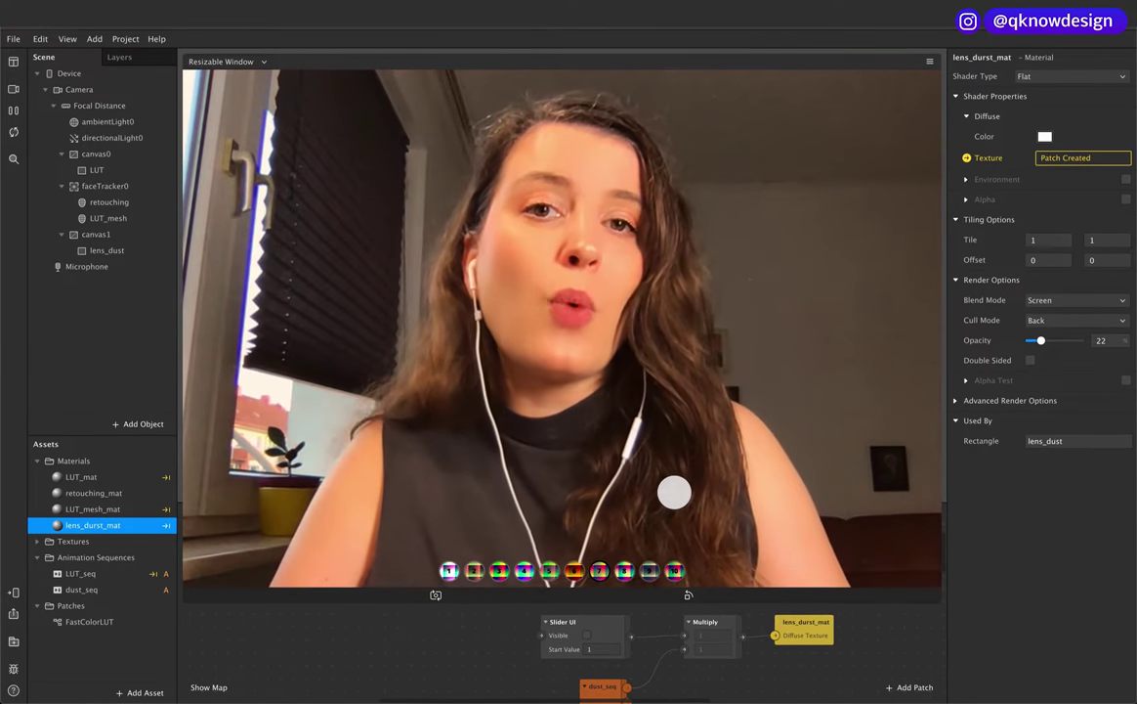
scroll(632, 652, up, 5)
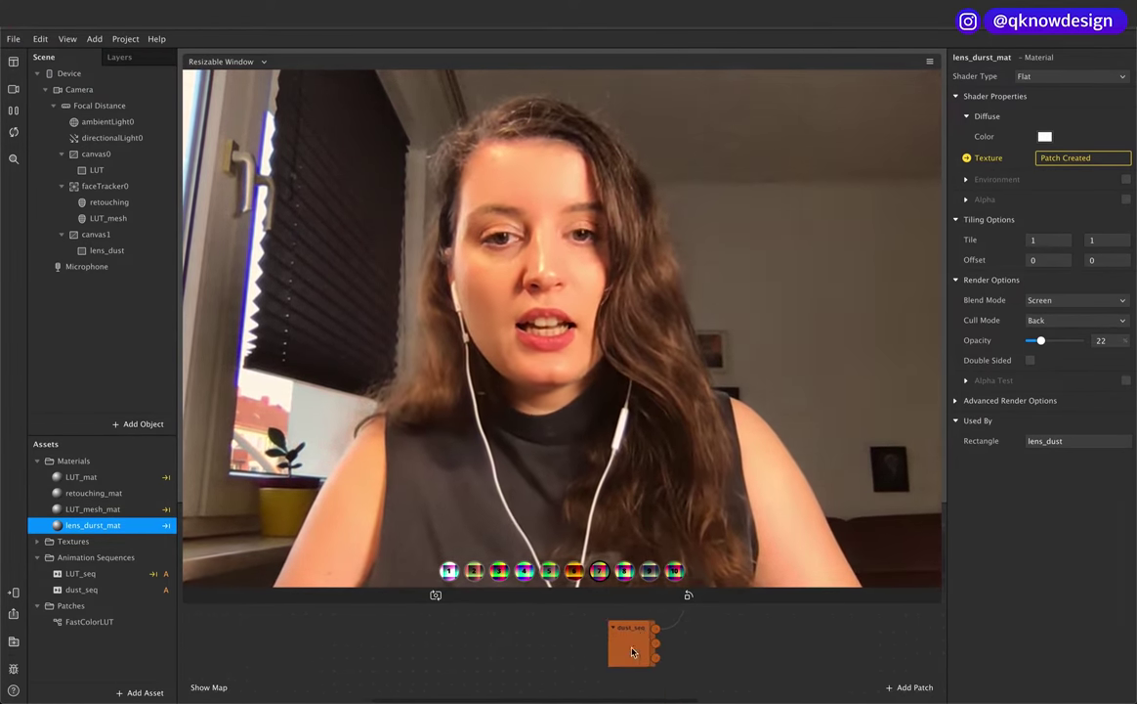
scroll(632, 651, down, 3)
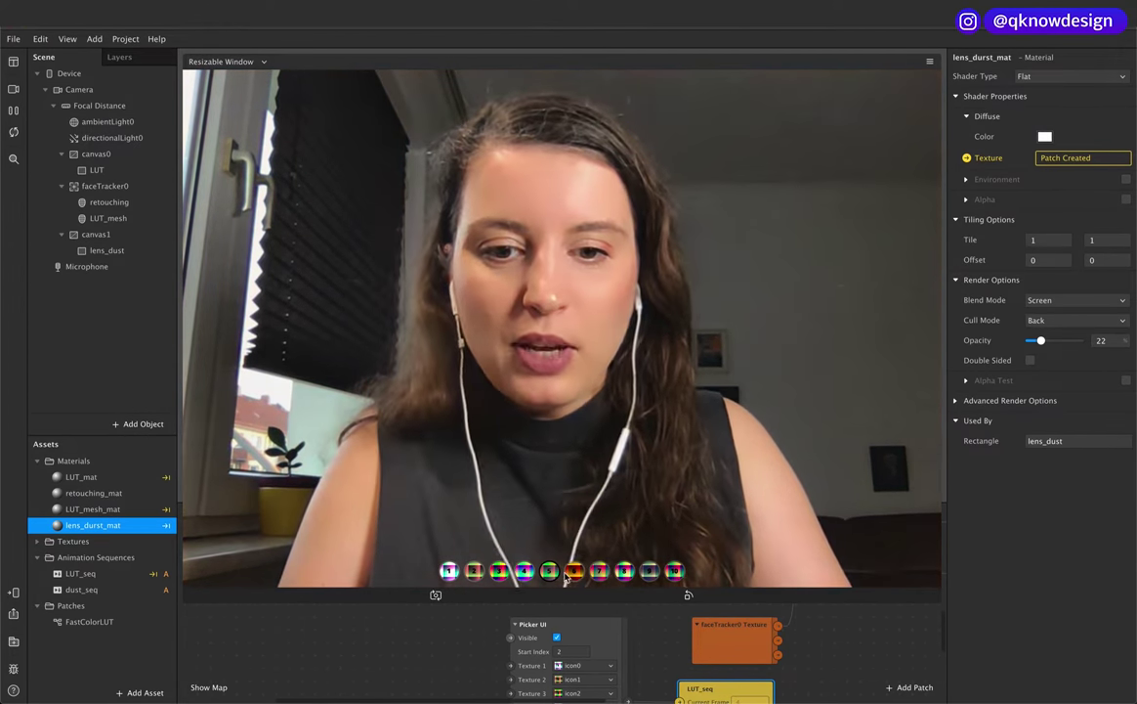
click(476, 573)
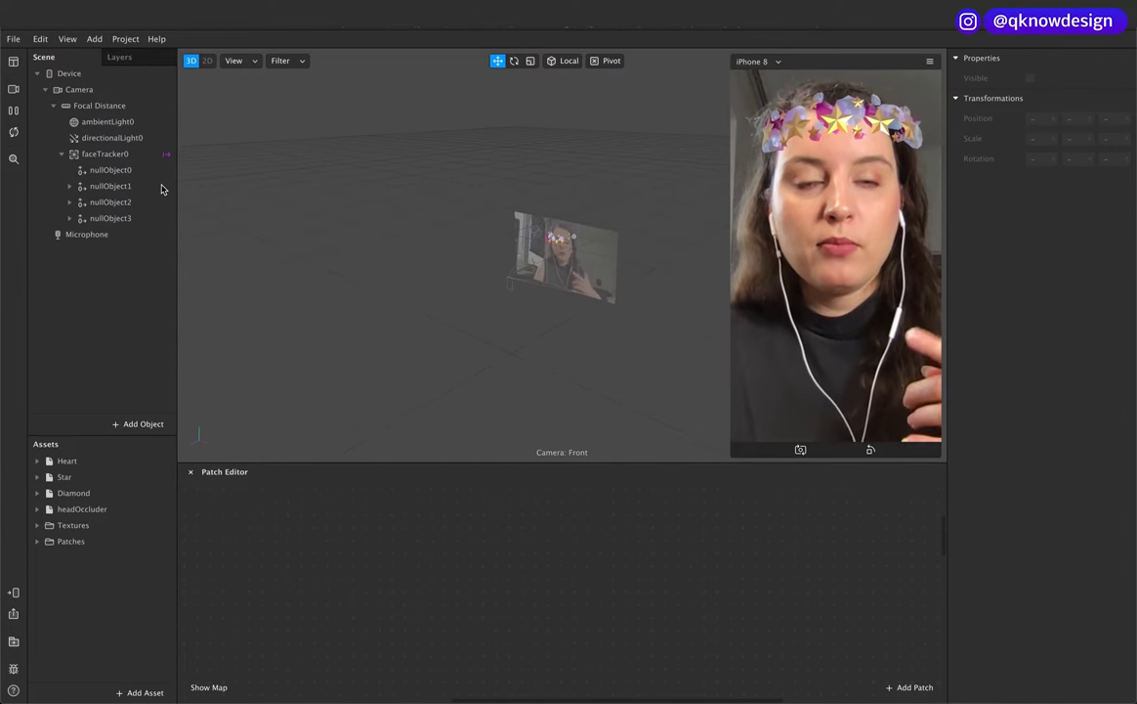
Step: Examine the four null objects under faceTracker0 and the heart models grouped inside nullObject1
click(120, 173)
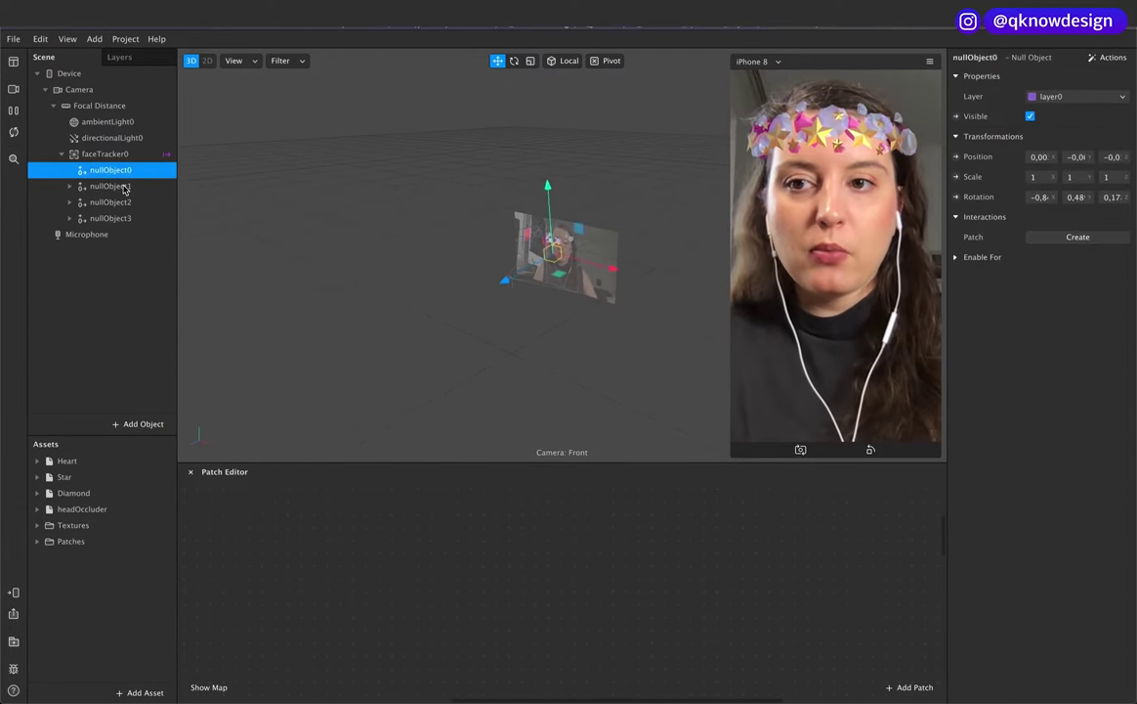
shift+click(127, 220)
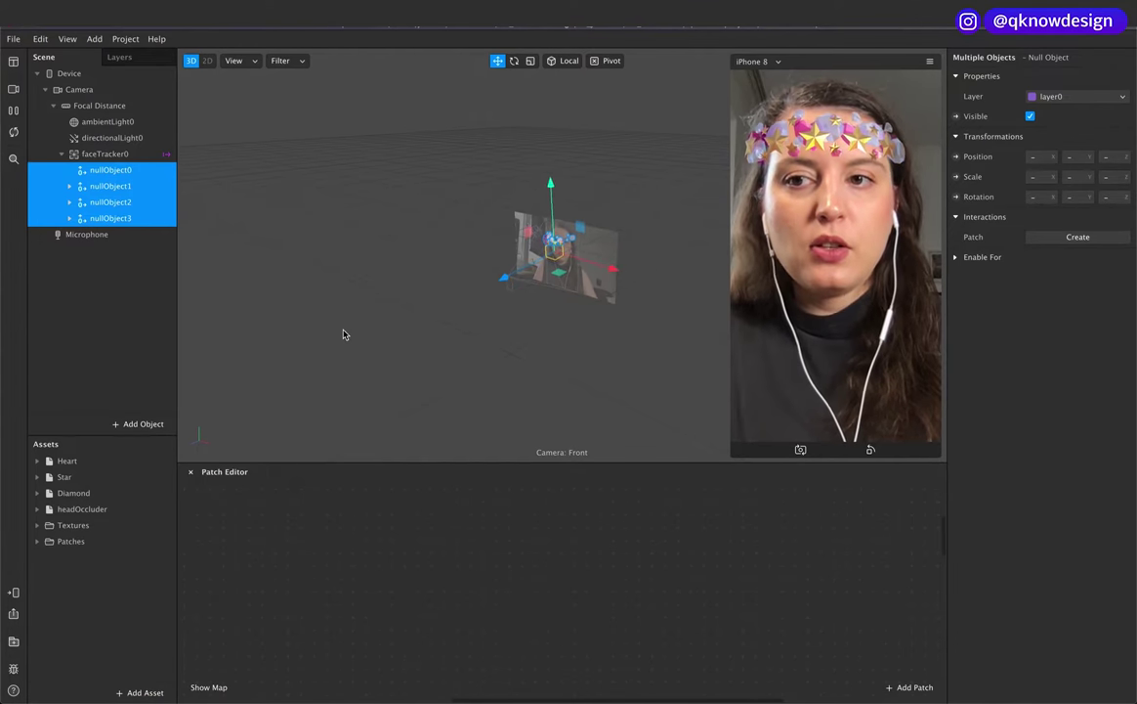
click(114, 343)
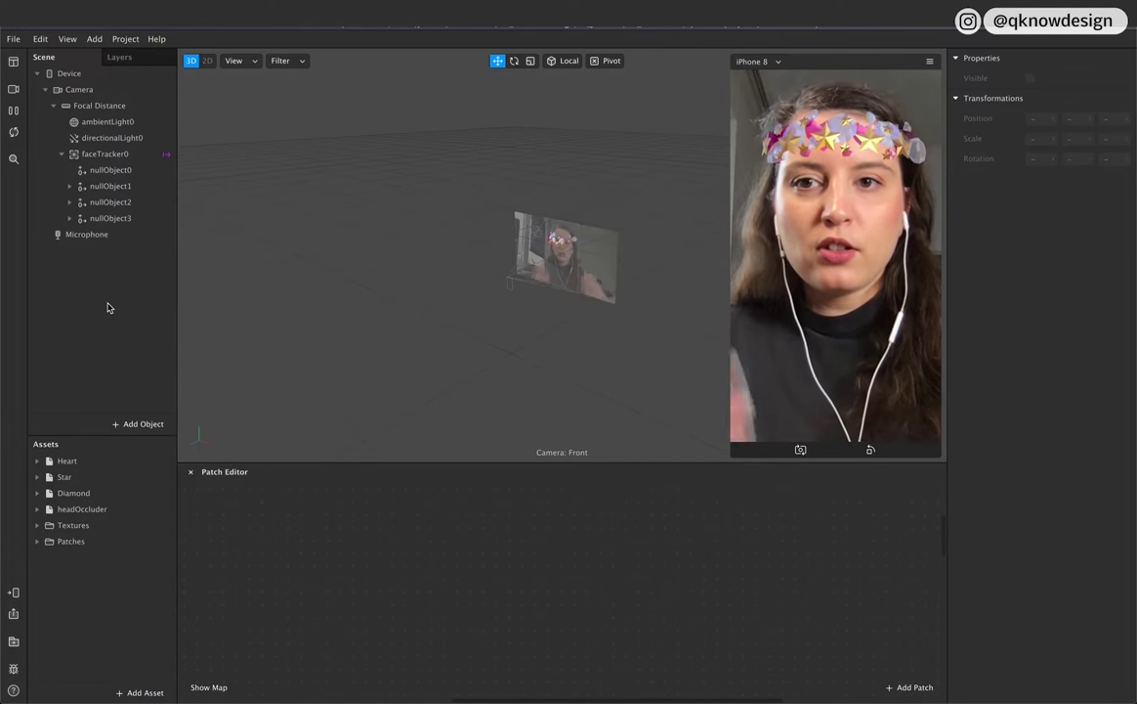
click(101, 188)
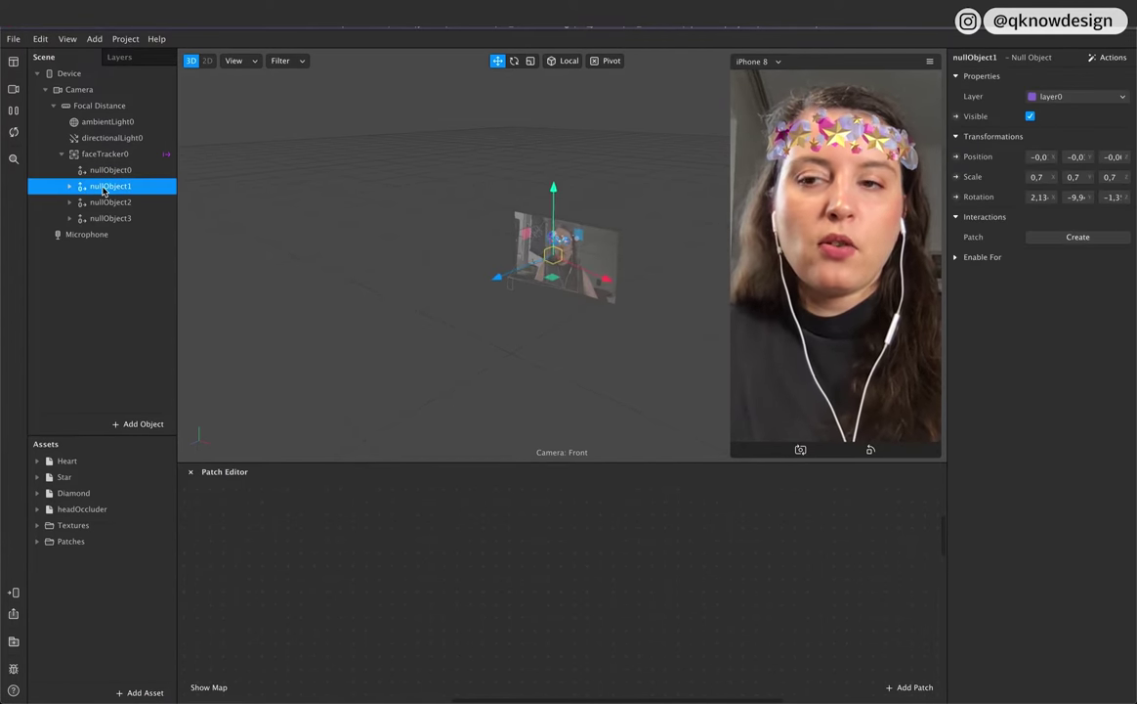
click(68, 187)
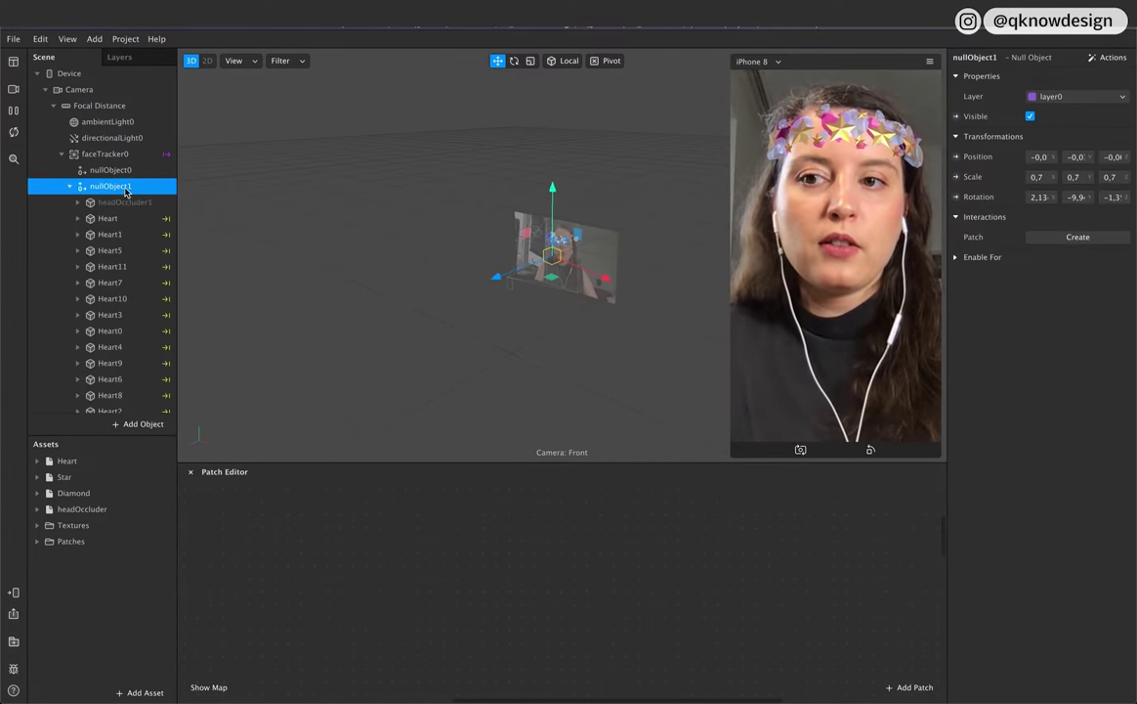
click(68, 187)
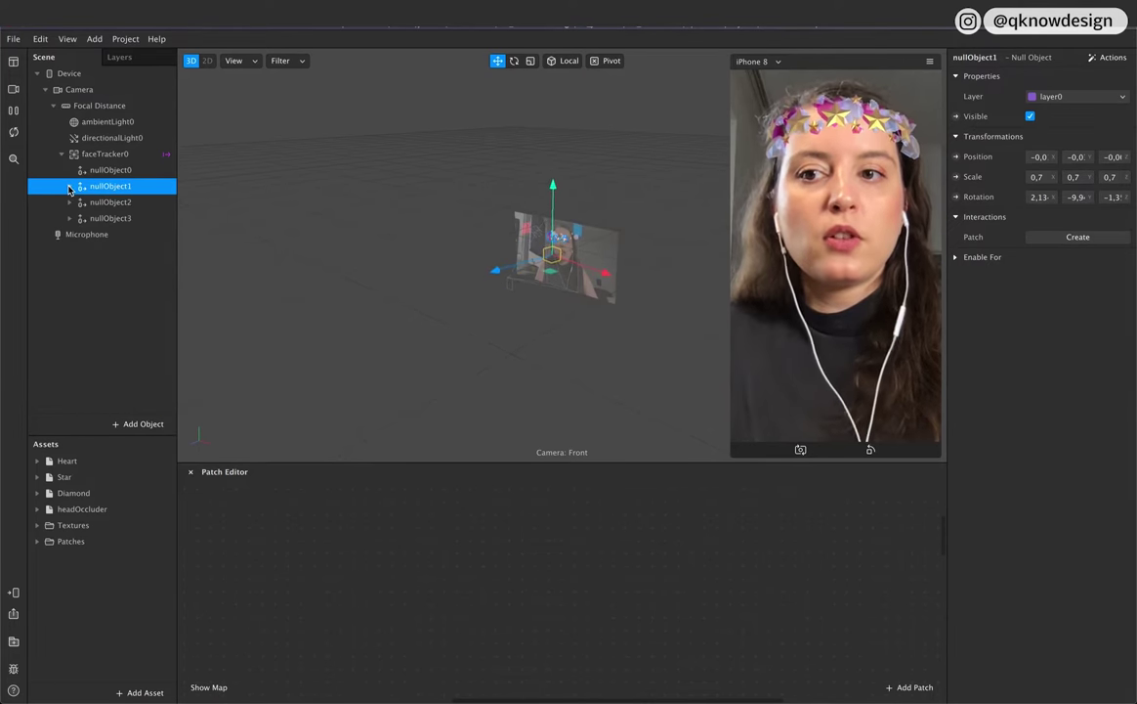
shift+click(115, 219)
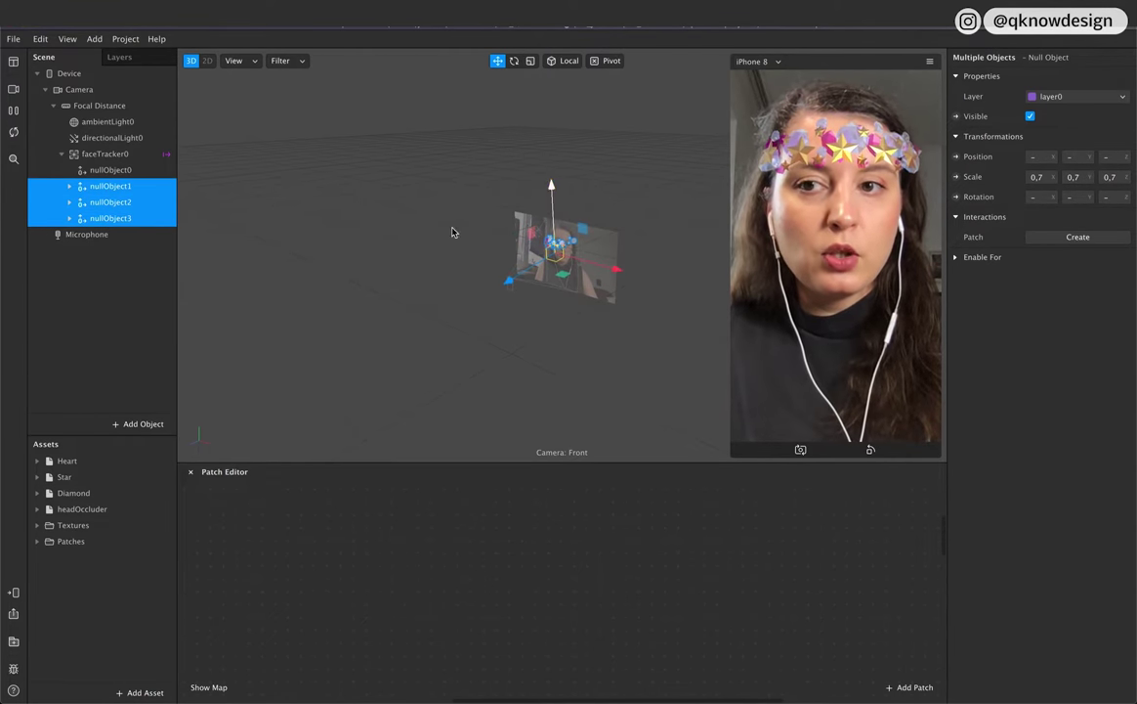
click(74, 324)
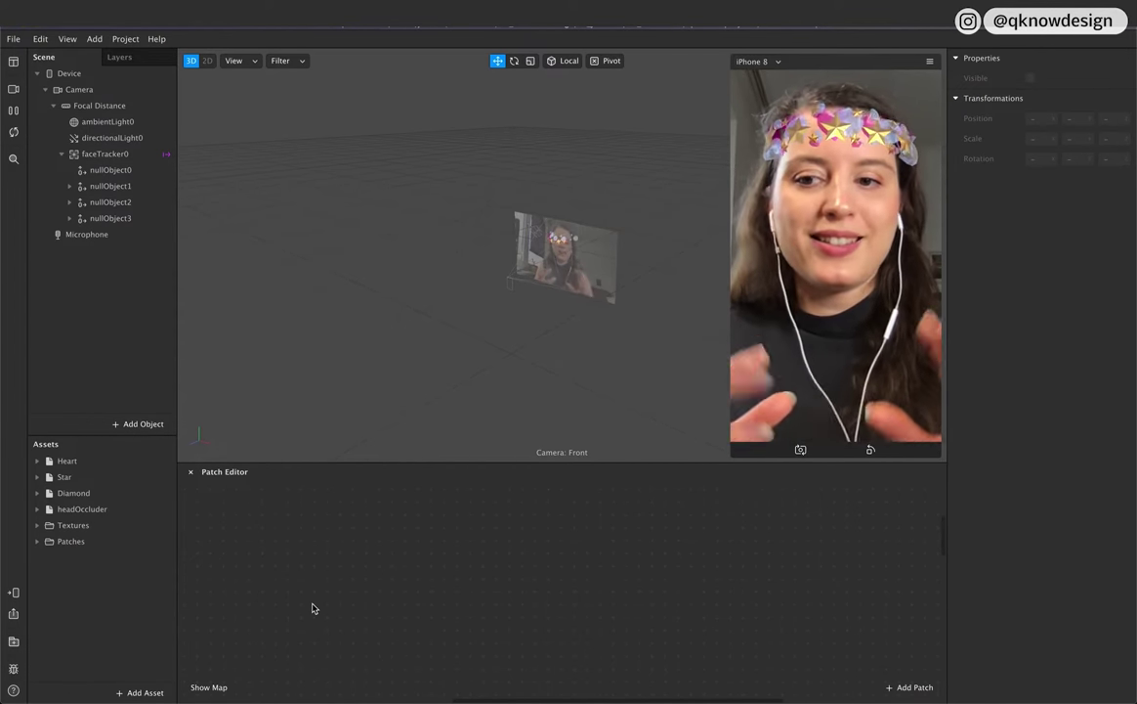
click(136, 693)
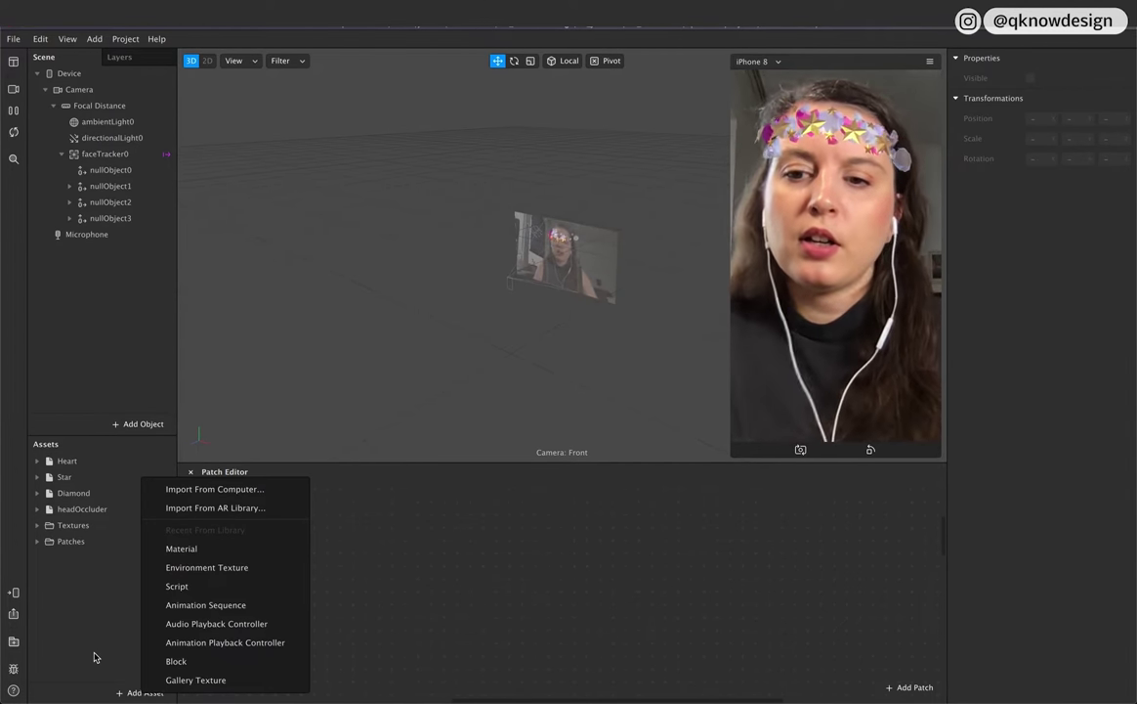
key(Escape)
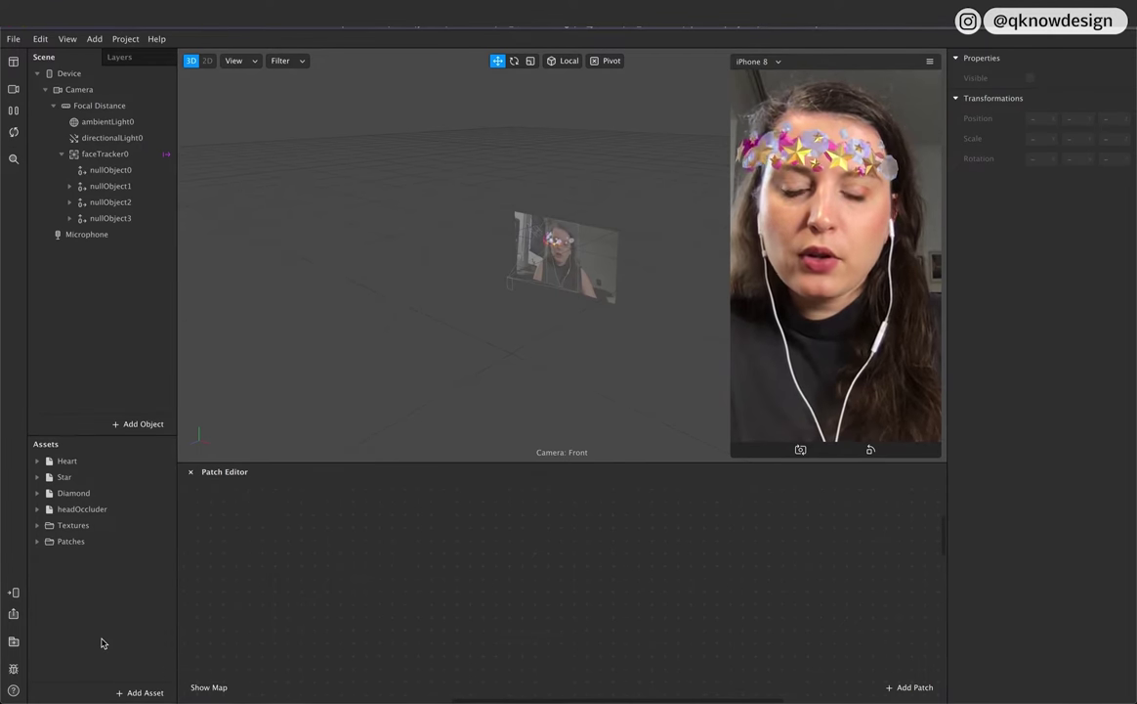
click(139, 693)
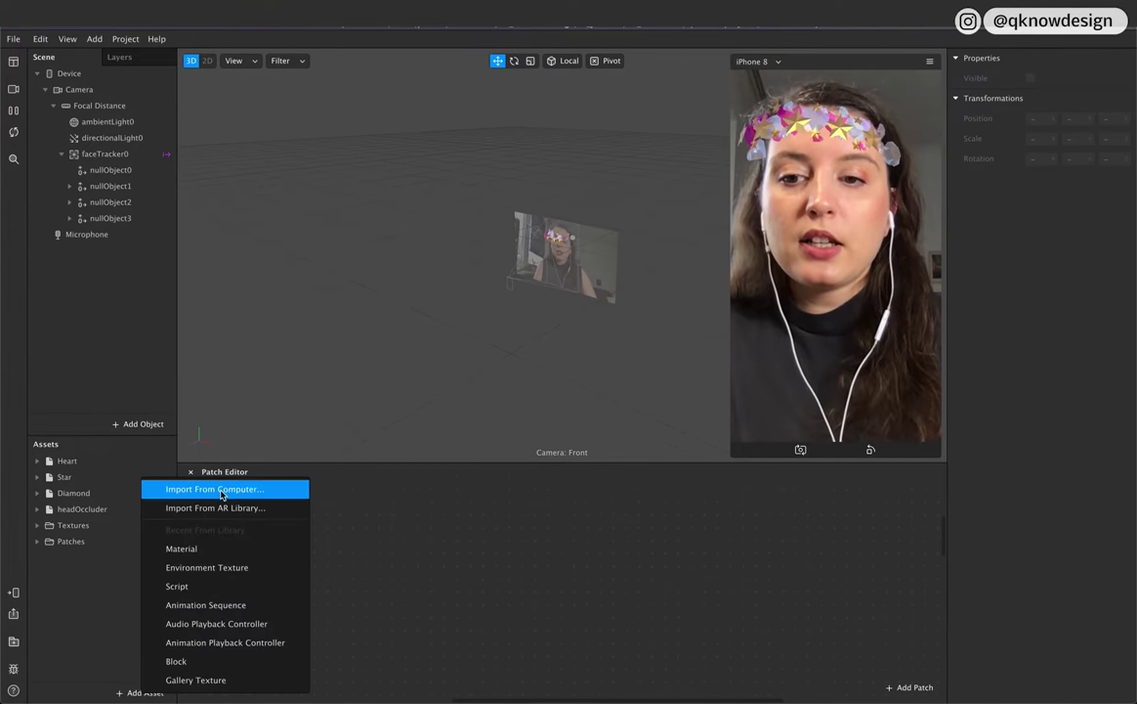
click(222, 491)
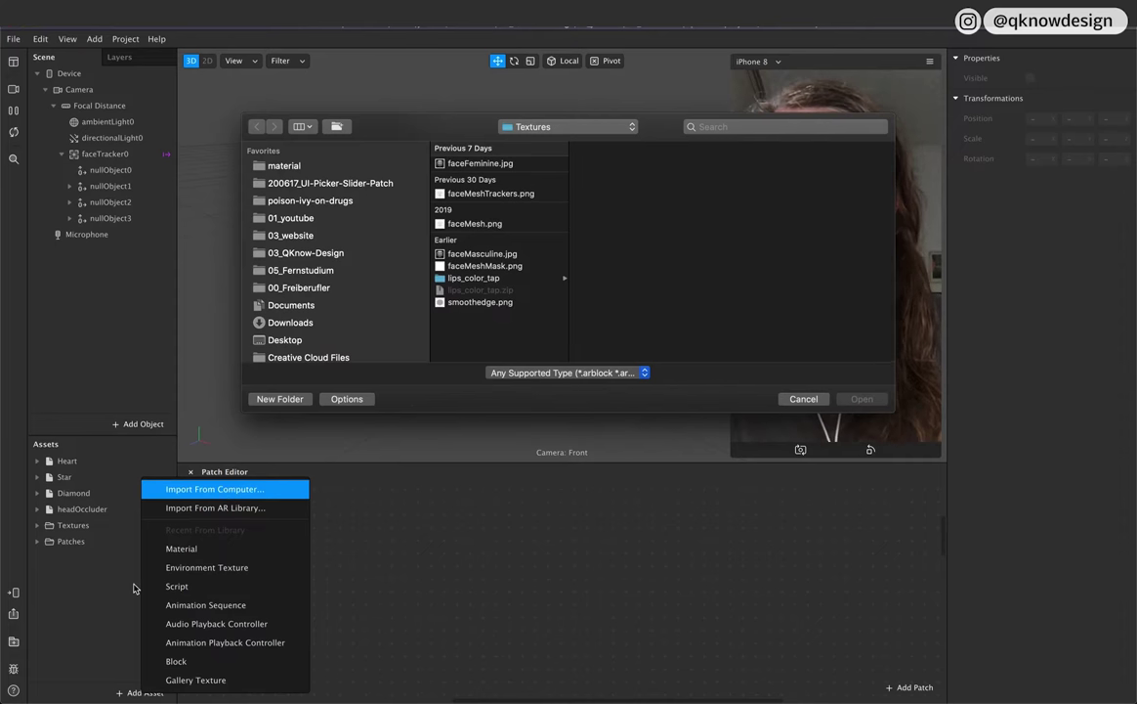
click(803, 399)
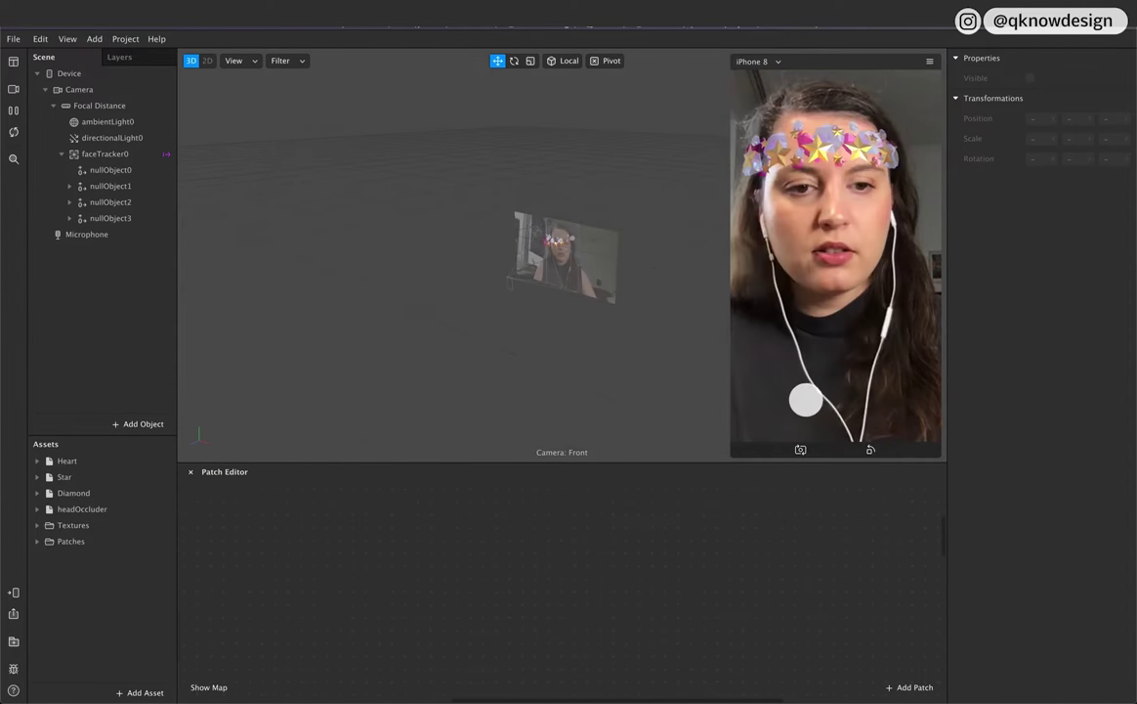
Step: Expand the Textures folder and preview the none, diamond, star and heart icon textures
click(37, 525)
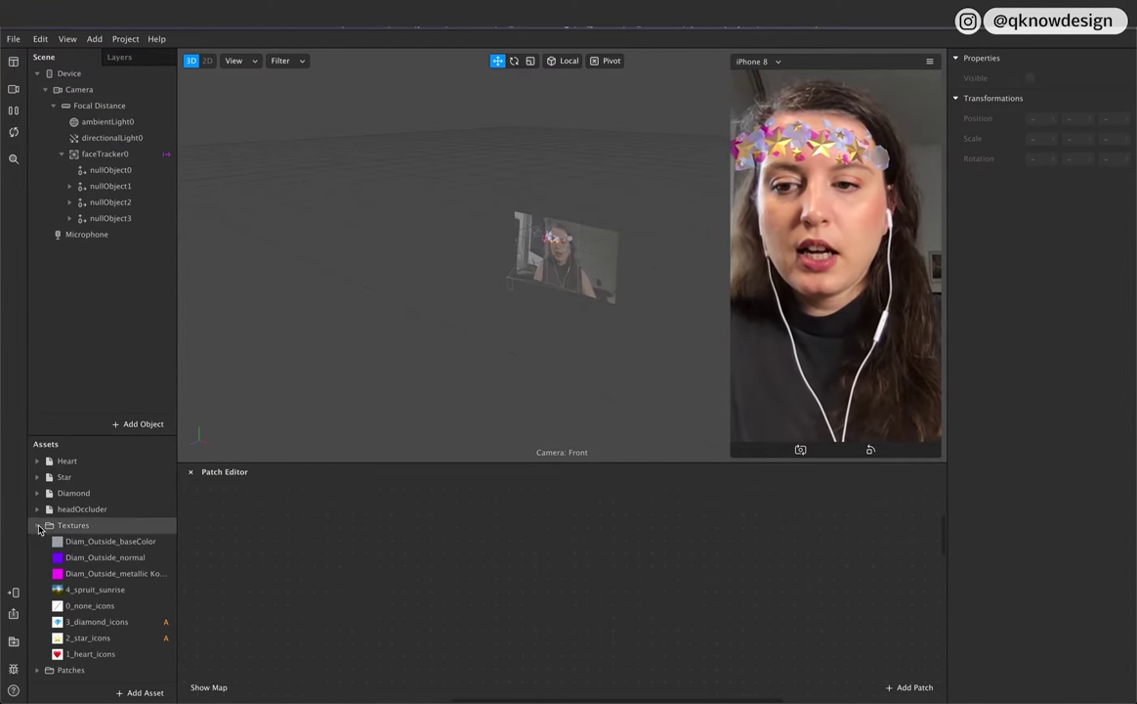
click(110, 606)
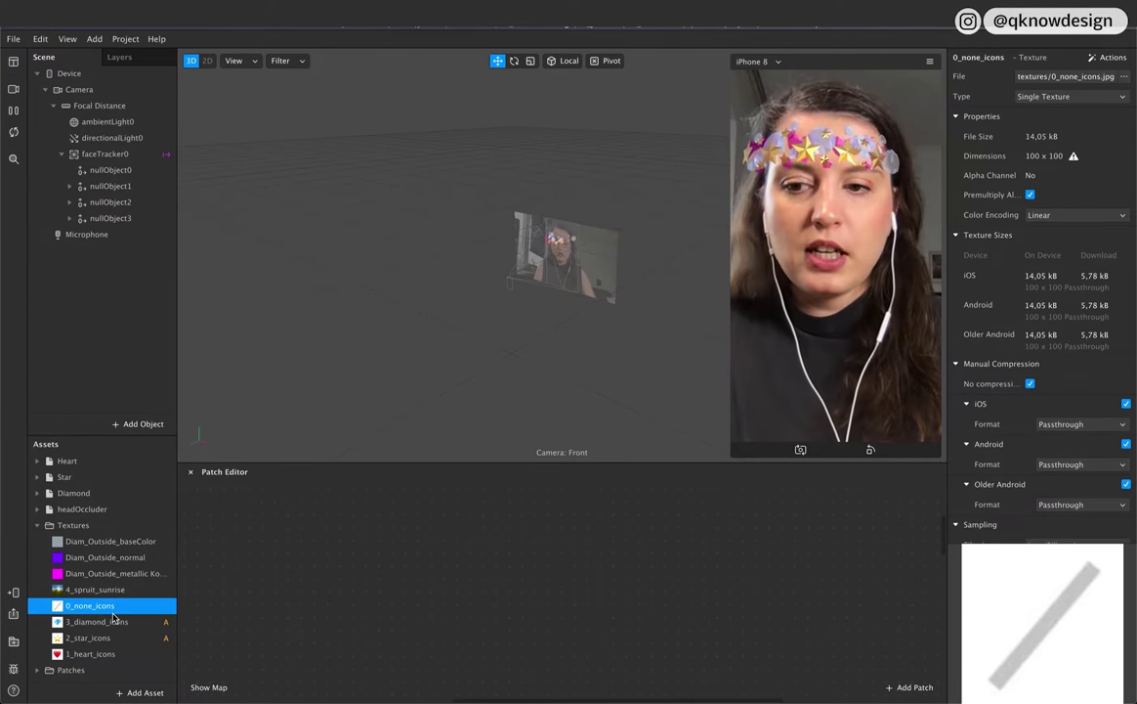
click(114, 620)
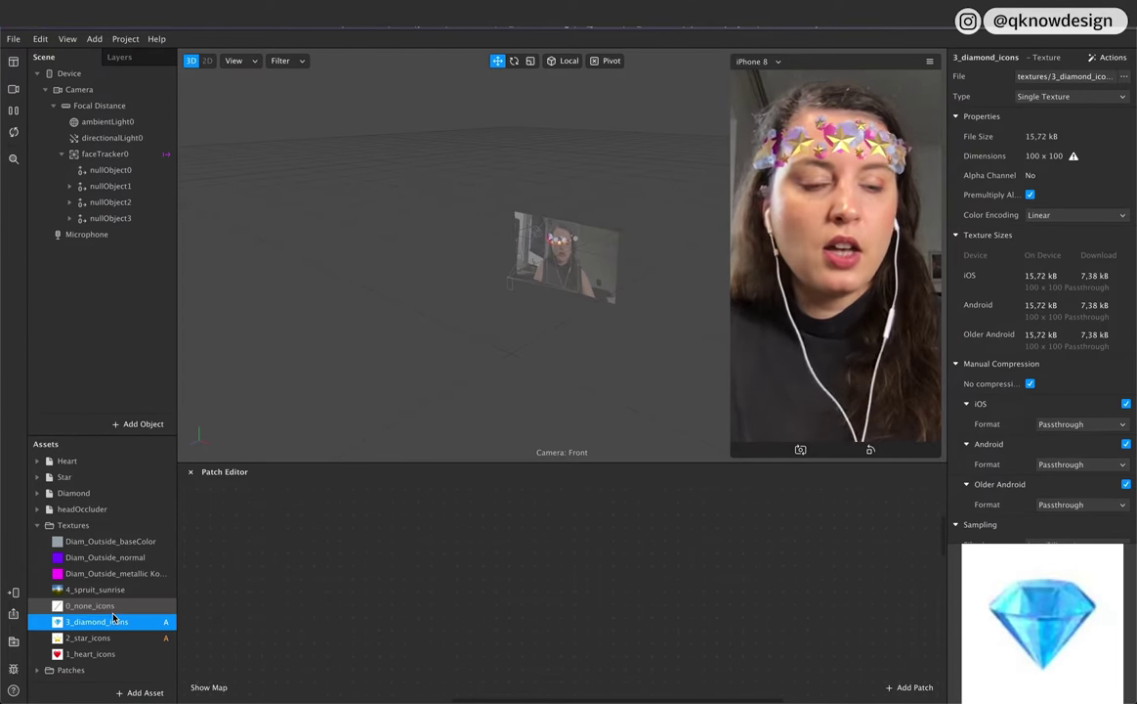
key(Down)
key(Down)
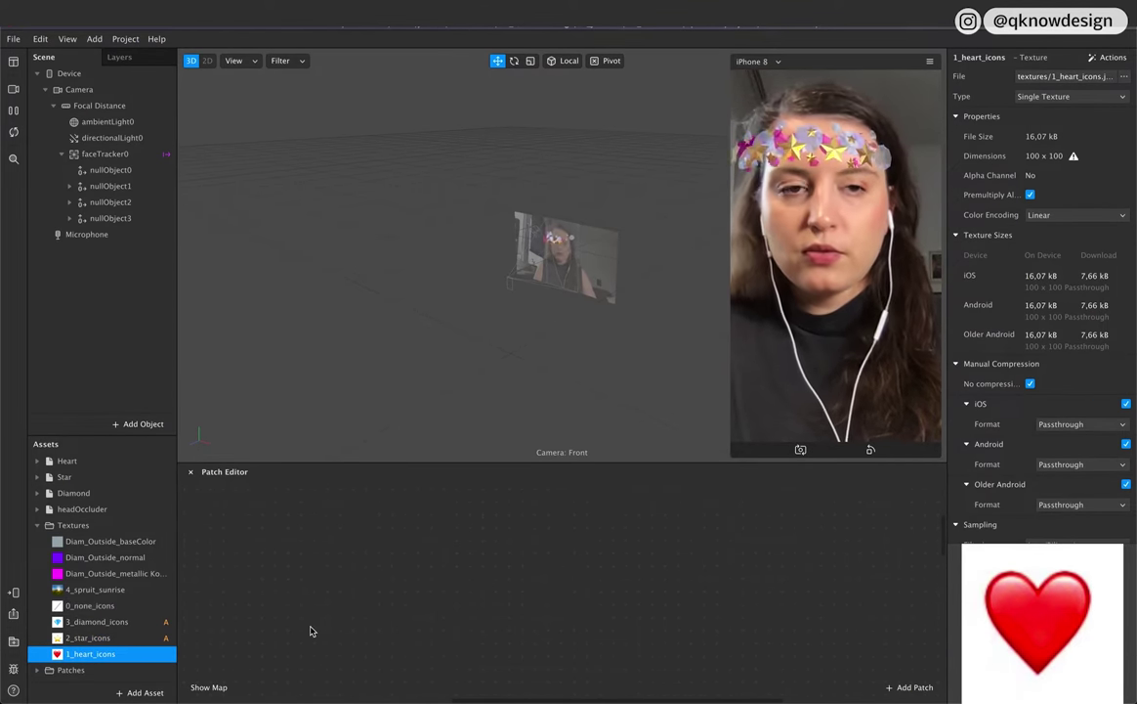
Step: Inspect nullObject0 to nullObject3 in turn, toggling the visibility of the headband objects to identify each one
click(98, 171)
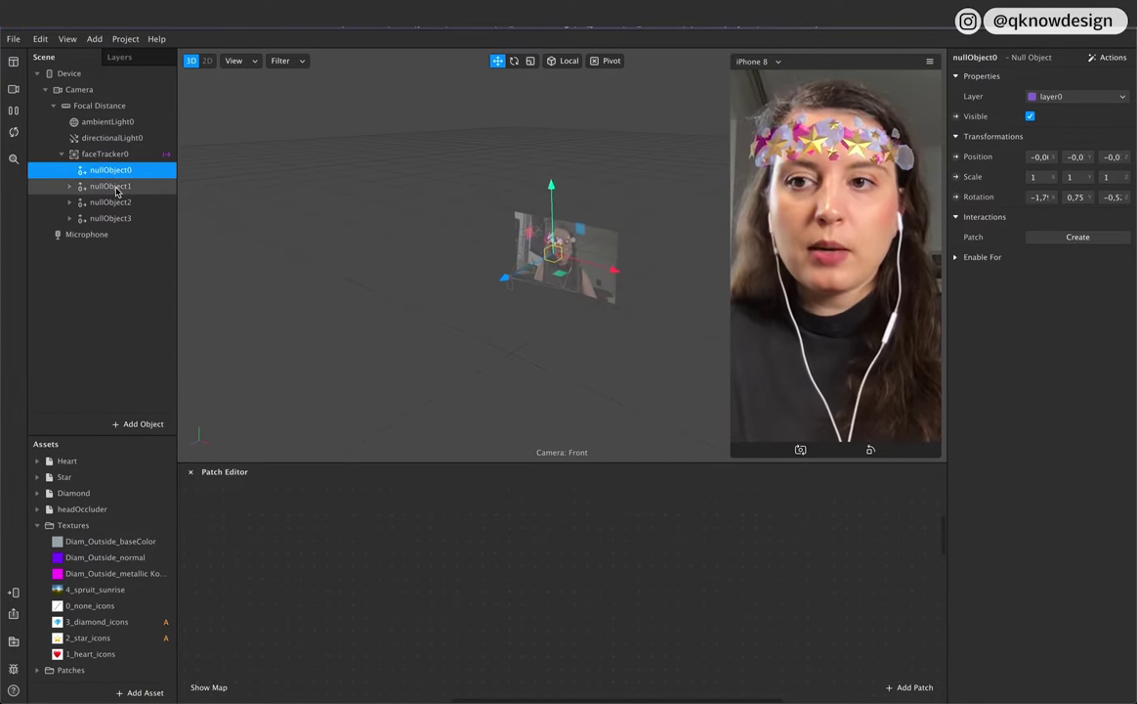
click(115, 185)
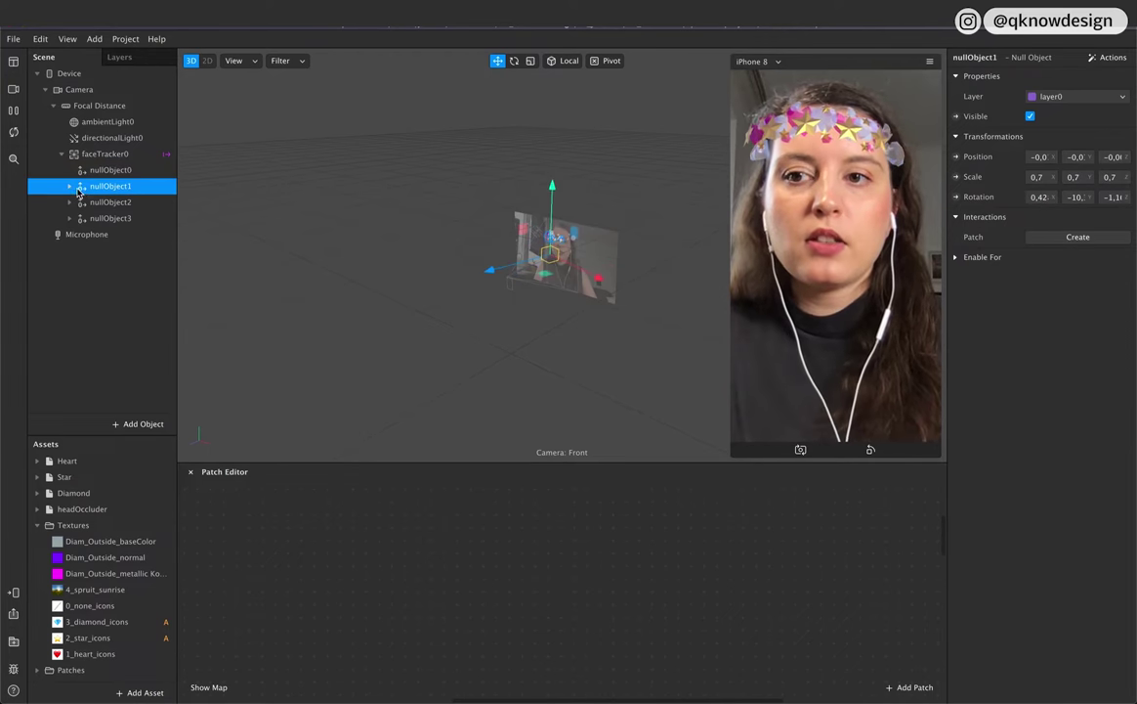
click(1031, 116)
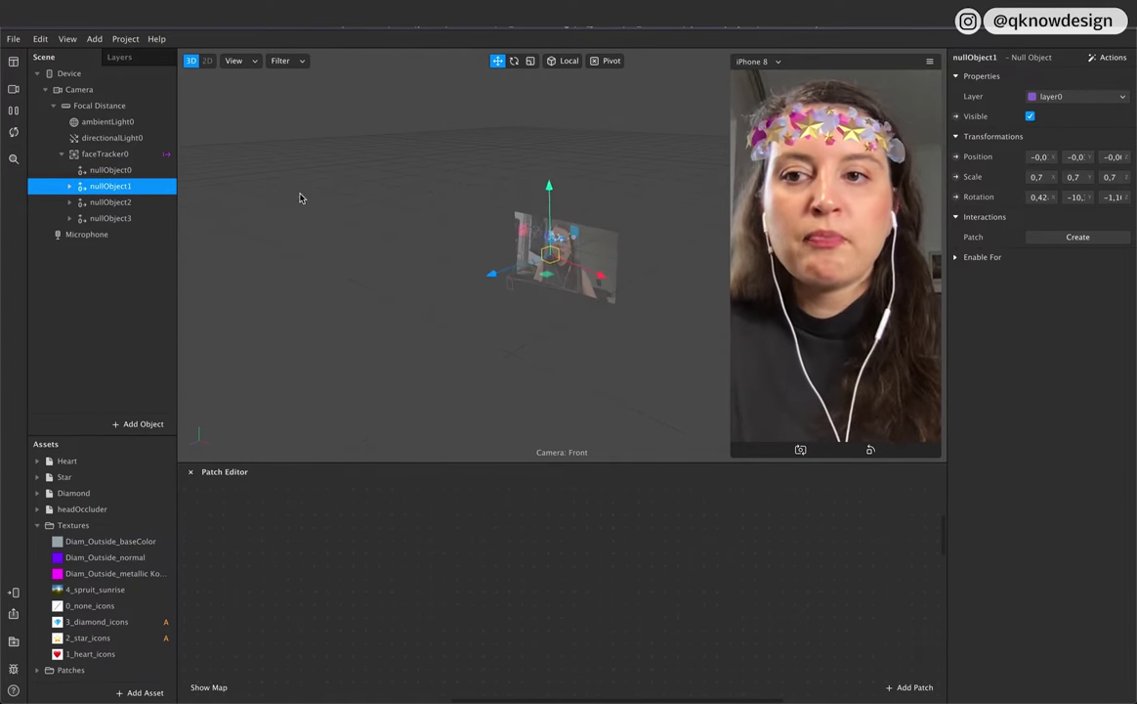
click(113, 201)
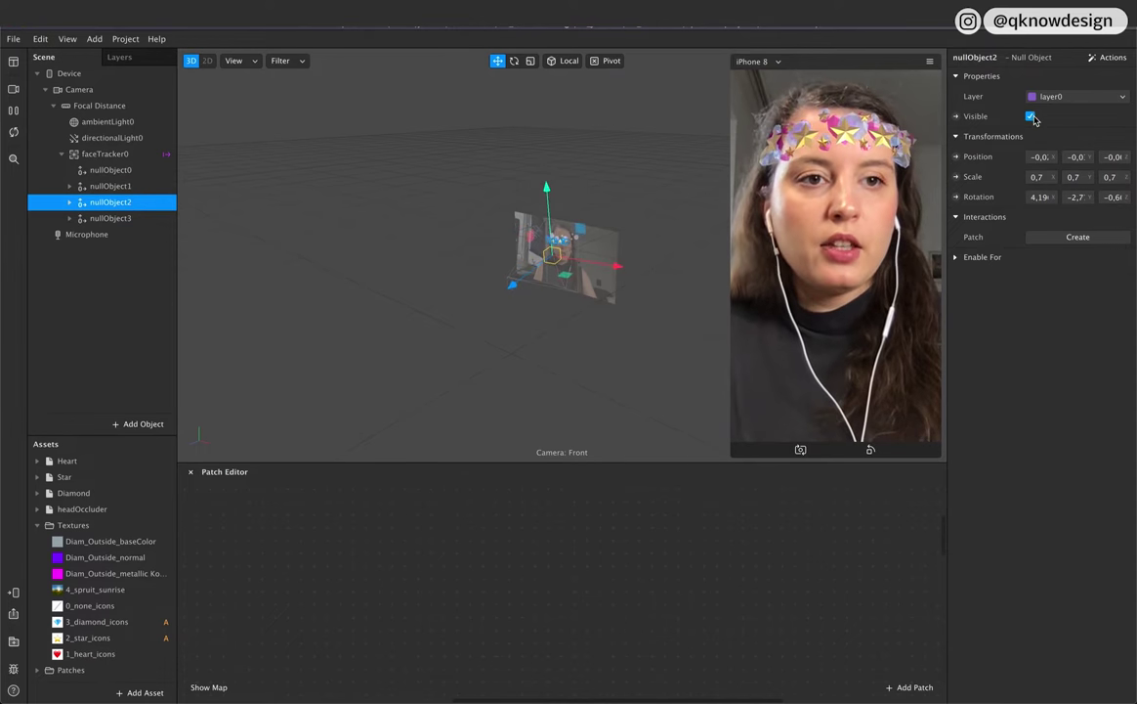
click(125, 219)
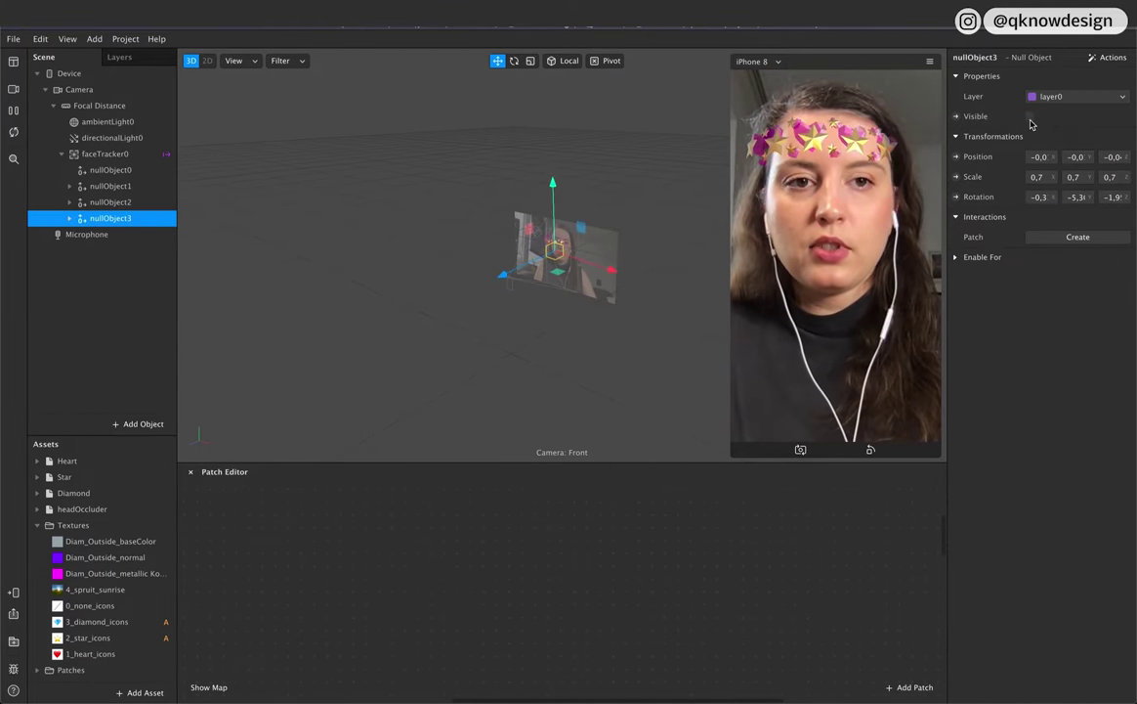
Step: Add the 0_none_icons, 3_diamond_icons, 2_star_icons and 1_heart_icons textures to the Patch Editor as patches
click(82, 622)
click(78, 607)
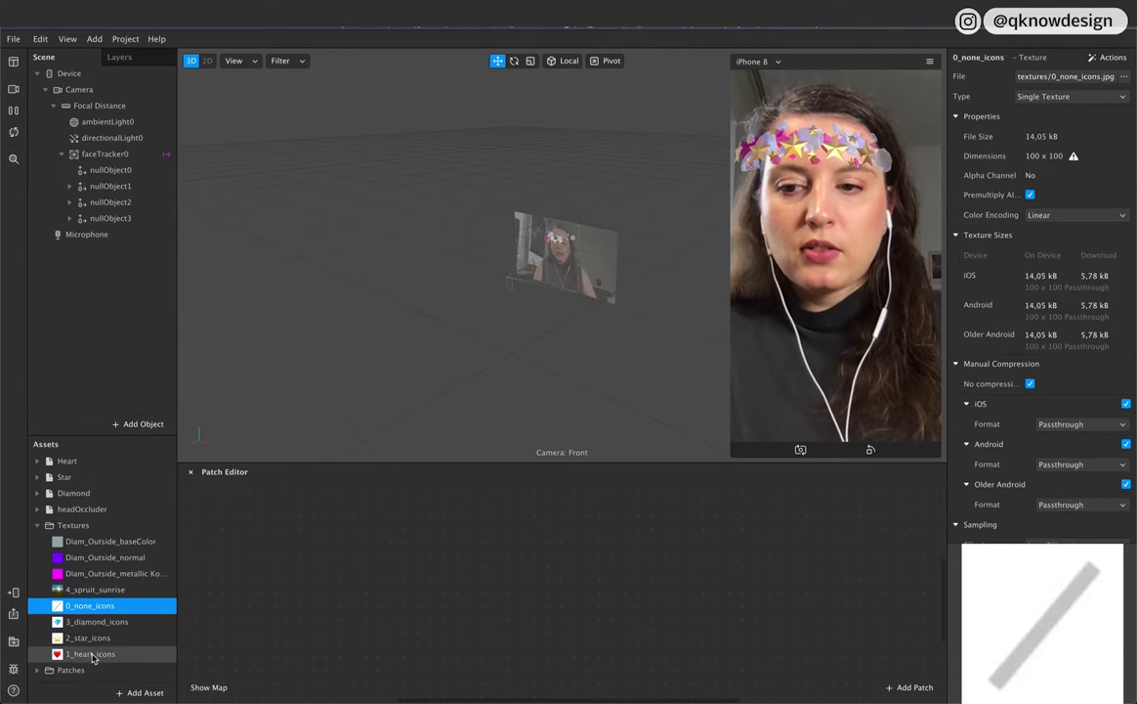
shift+click(86, 653)
drag(86, 653, 491, 547)
Step: Arrange the icon texture patches in one column in the order none, heart, star, diamond
click(482, 603)
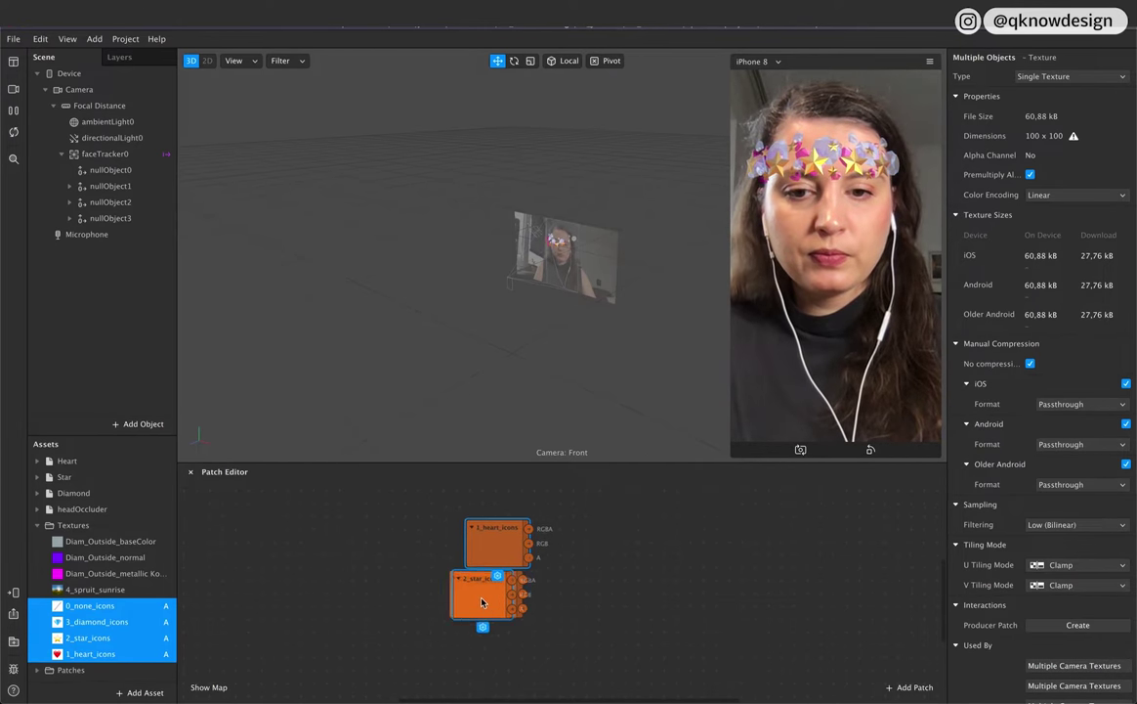
drag(481, 603, 361, 634)
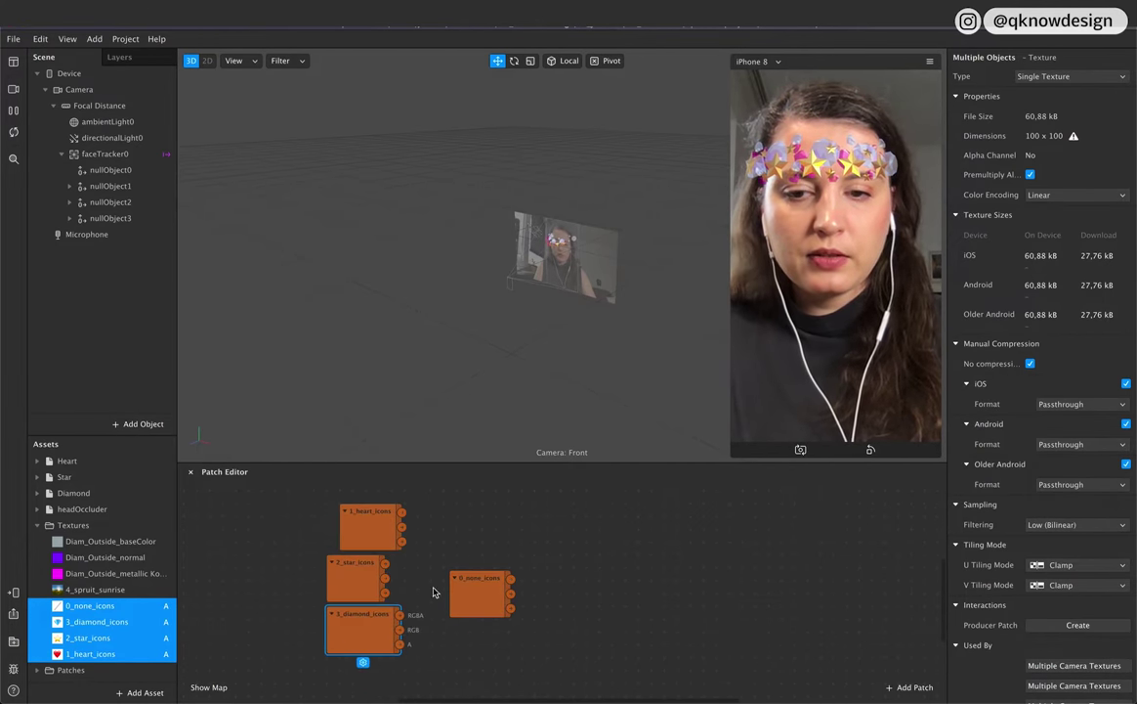
drag(367, 485, 342, 644)
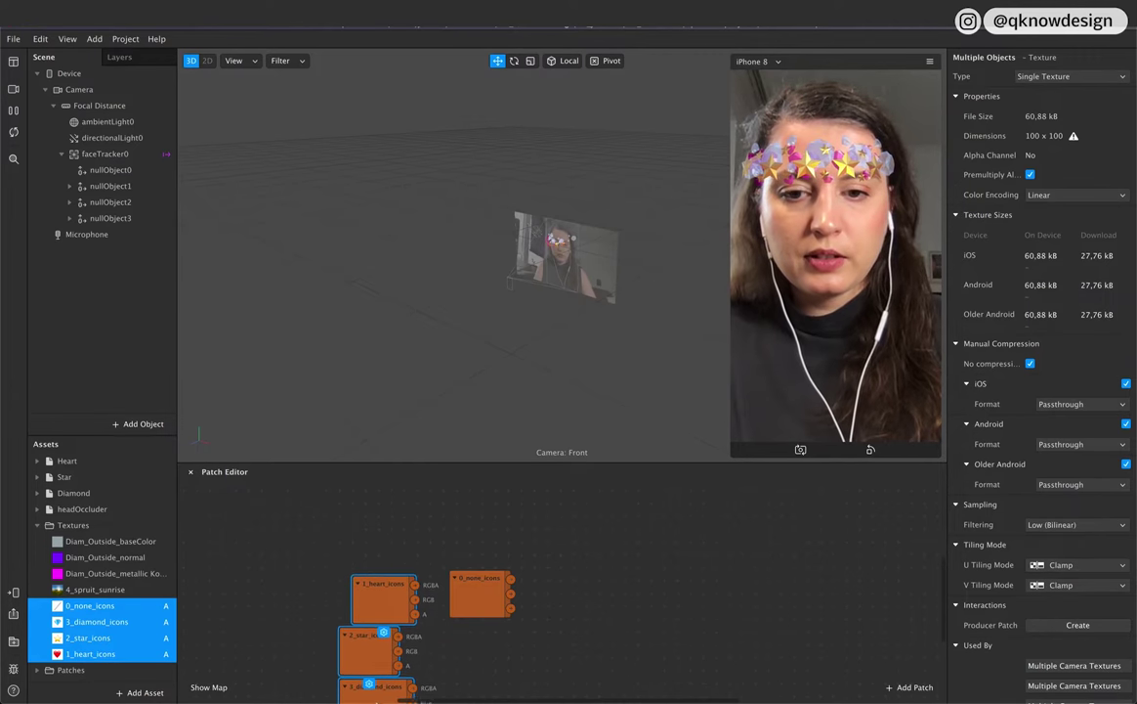
drag(466, 613, 371, 559)
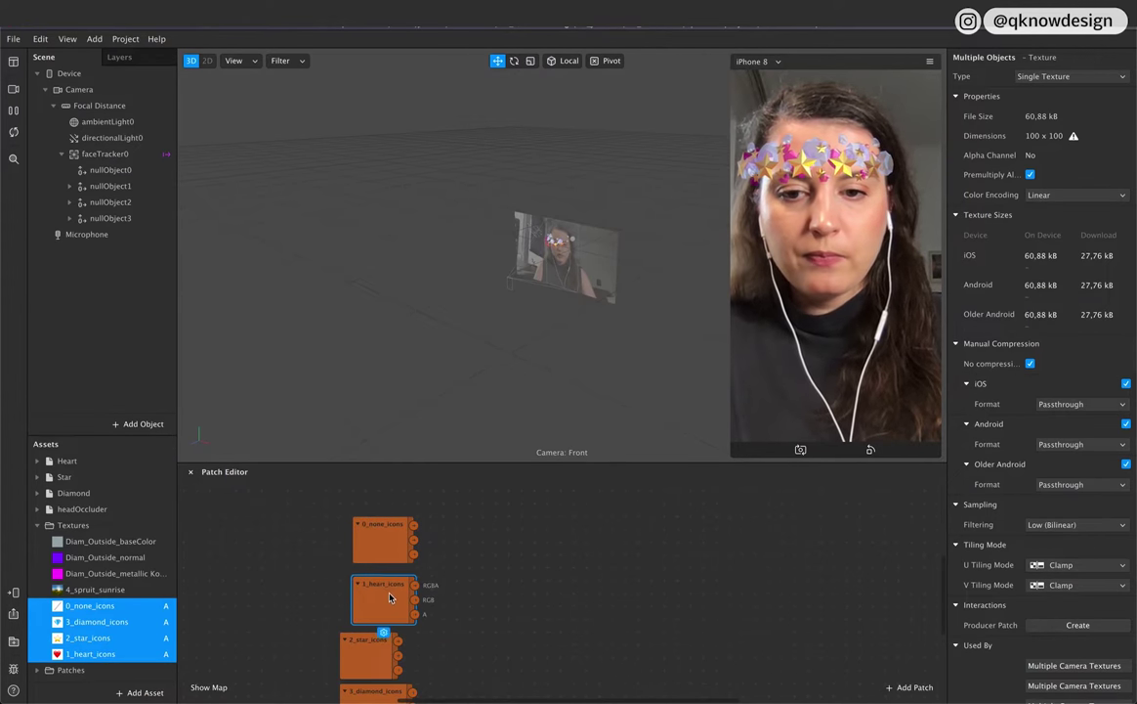
click(381, 647)
drag(381, 647, 394, 652)
scroll(421, 648, down, 5)
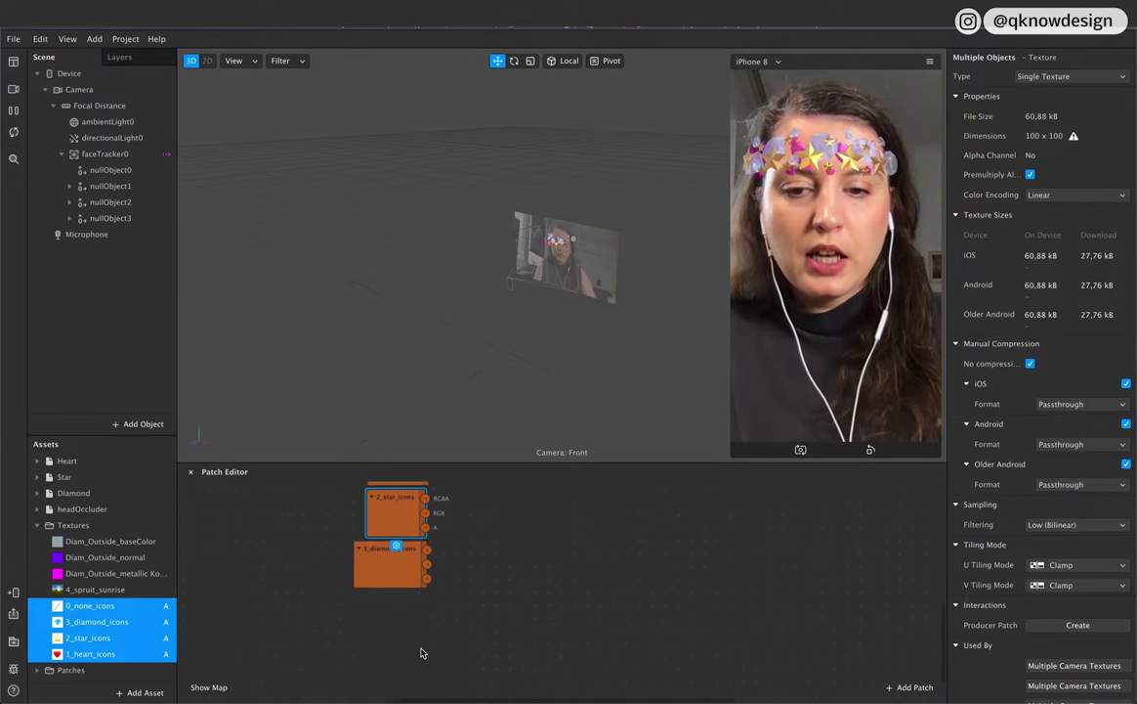
drag(418, 590, 420, 612)
click(438, 540)
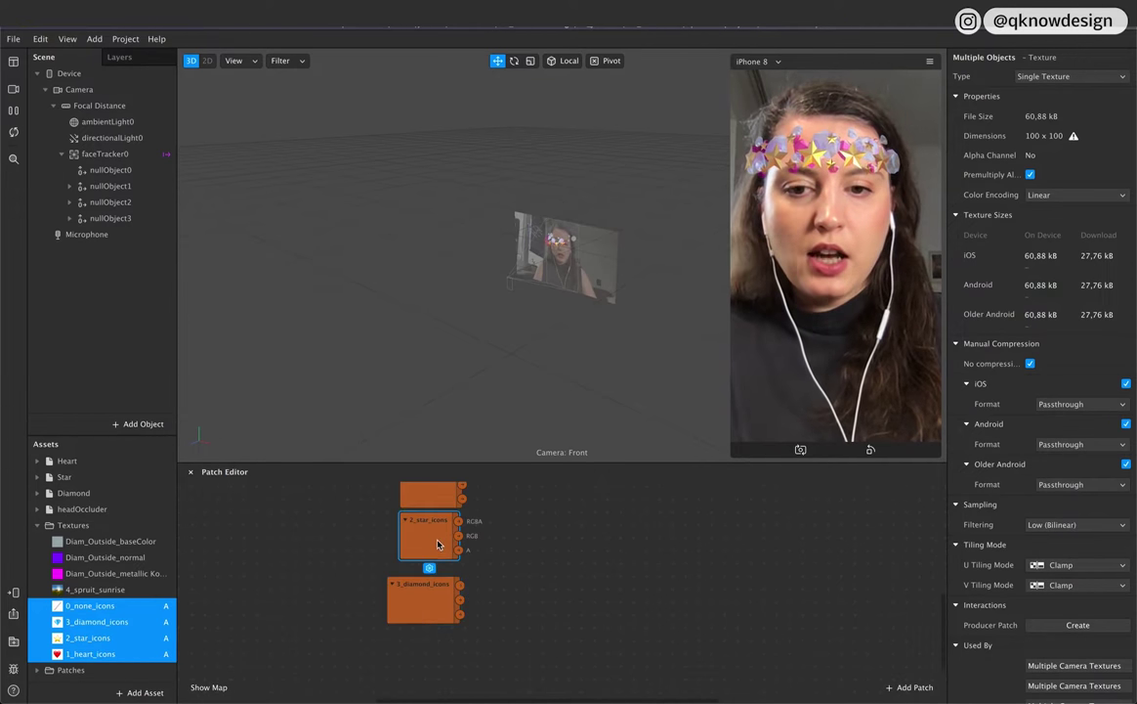
Step: Add a Picker UI patch and place it beside the column of icon texture patches
scroll(539, 553, up, 5)
scroll(538, 555, right, 2)
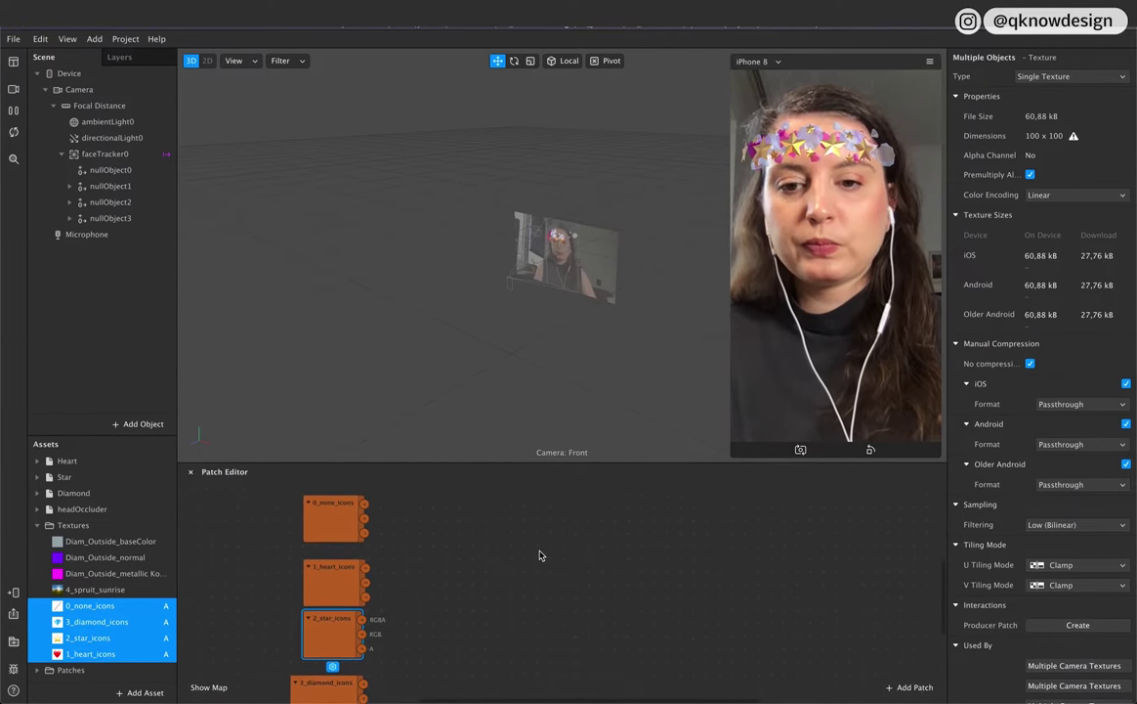
right_click(482, 591)
text(picker)
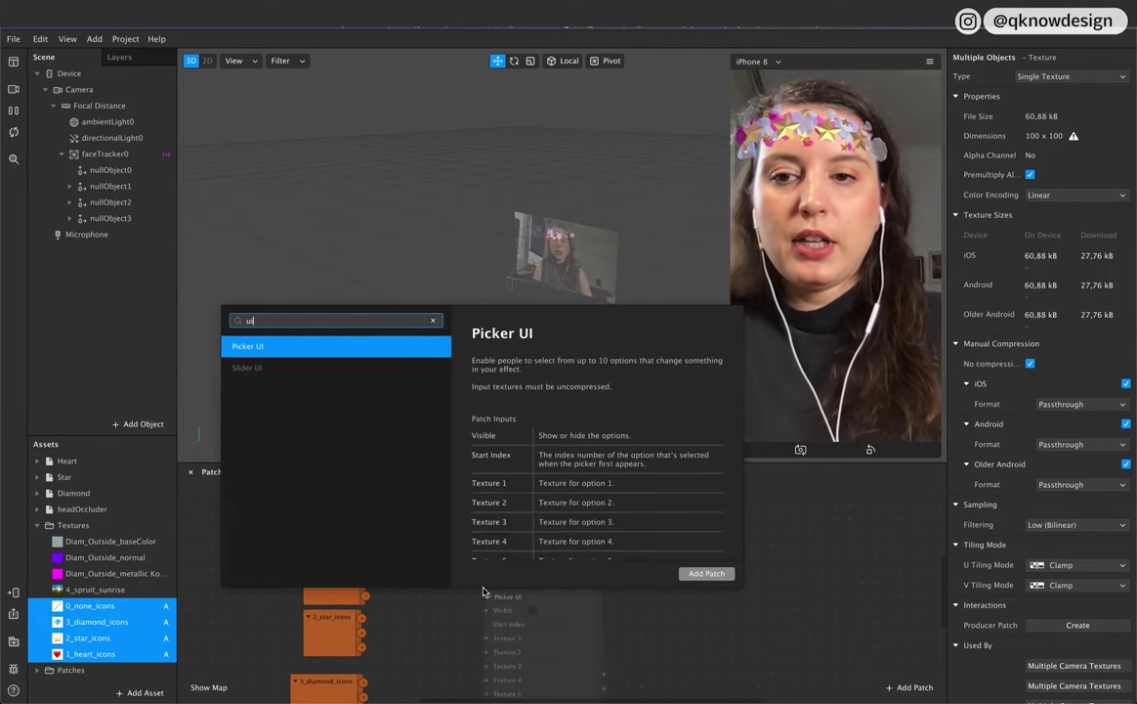
key(Return)
drag(548, 605, 509, 541)
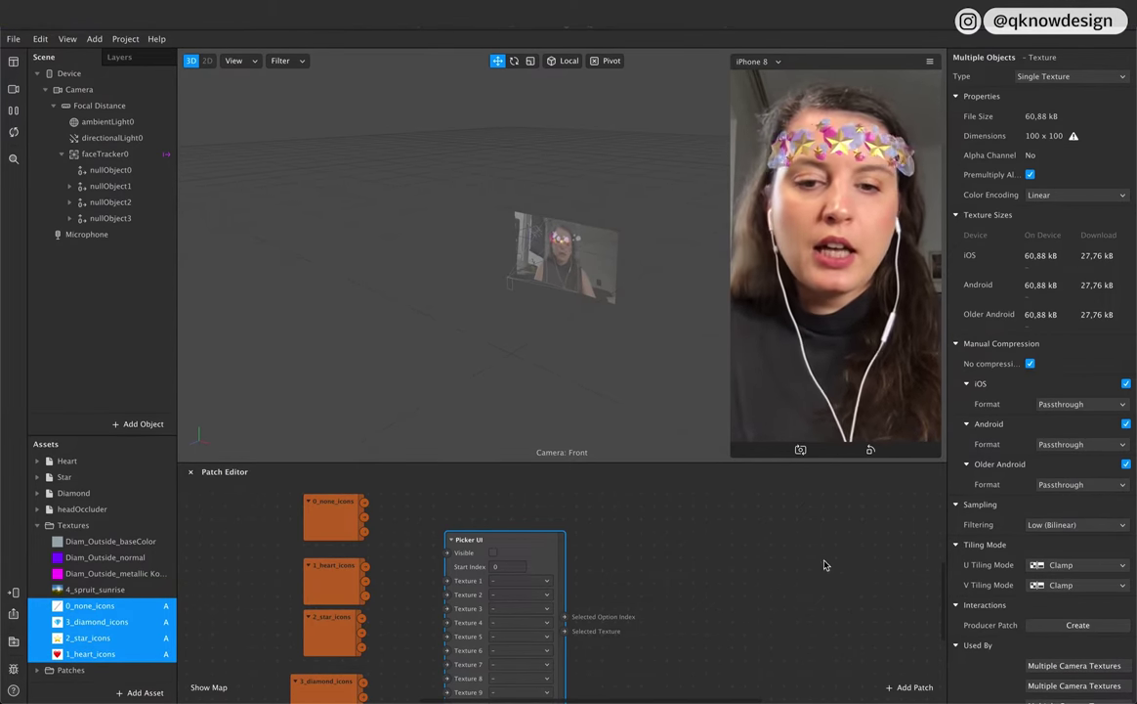
scroll(742, 574, up, 2)
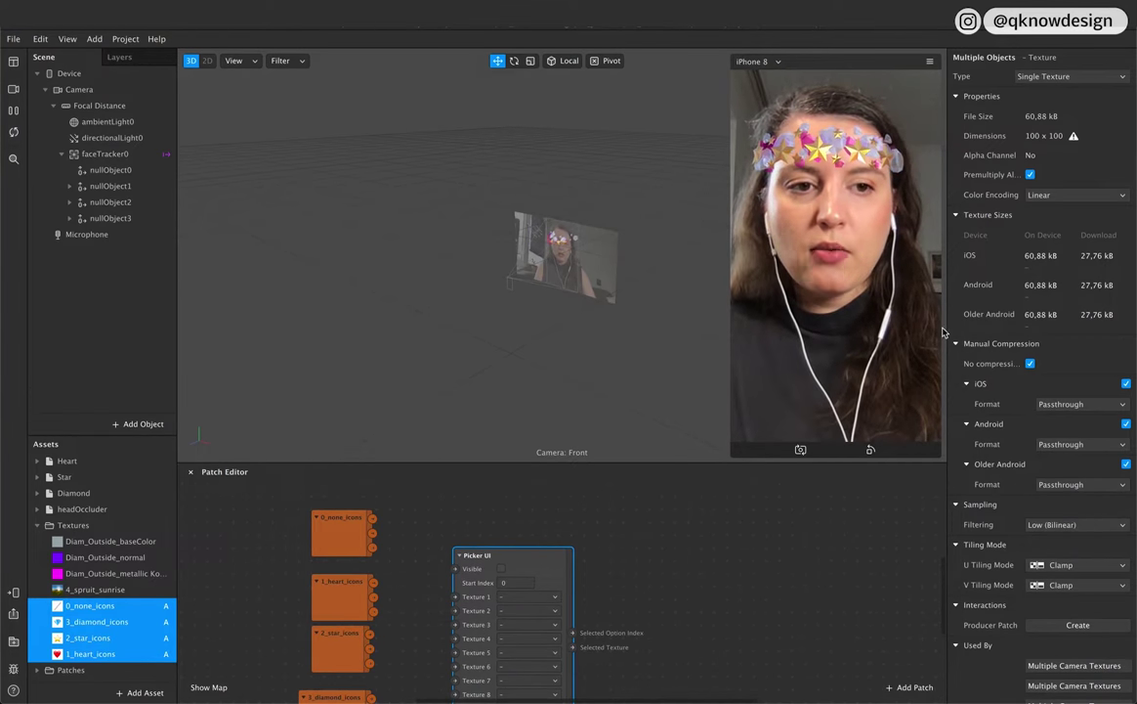
Step: Turn off No compression for the icon textures and connect the none, heart, star and diamond RGBA outputs to Picker UI Texture 1 to 4
click(1030, 363)
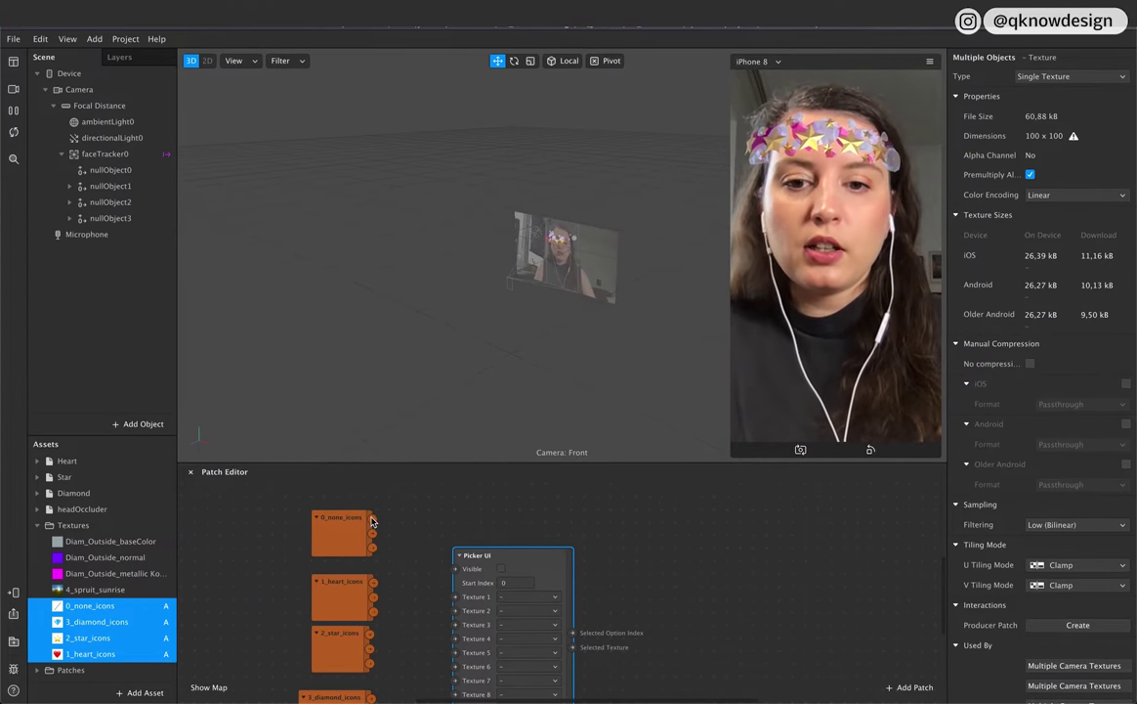
drag(372, 518, 460, 598)
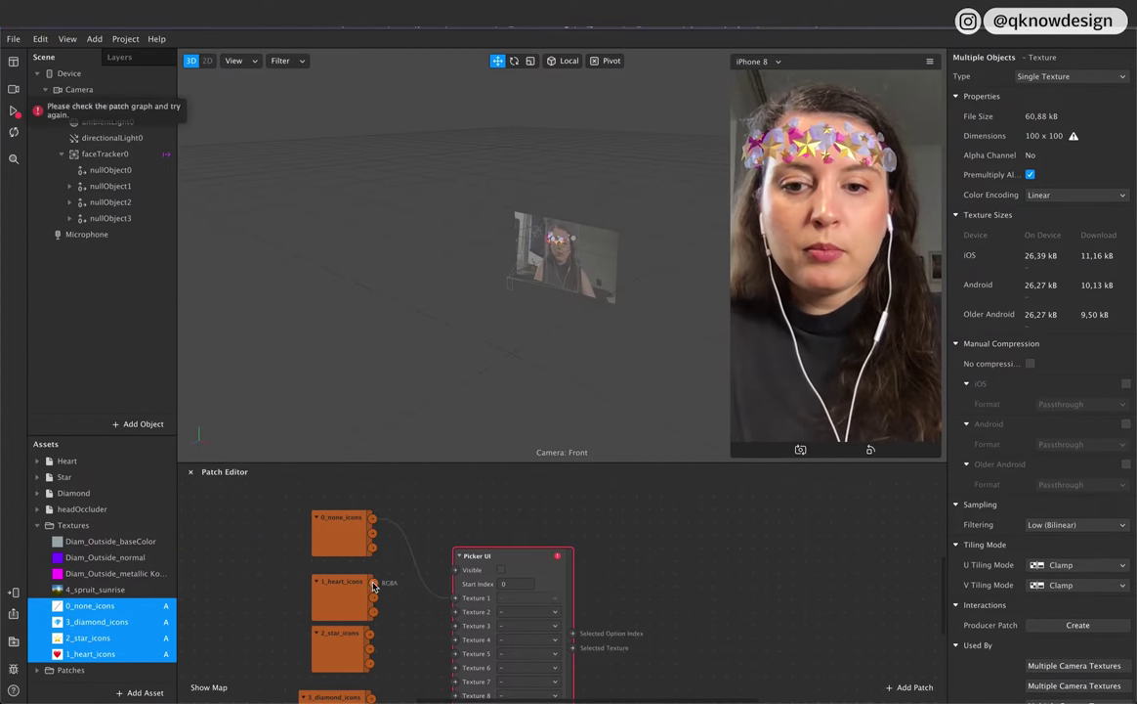
drag(374, 582, 452, 613)
drag(371, 640, 455, 629)
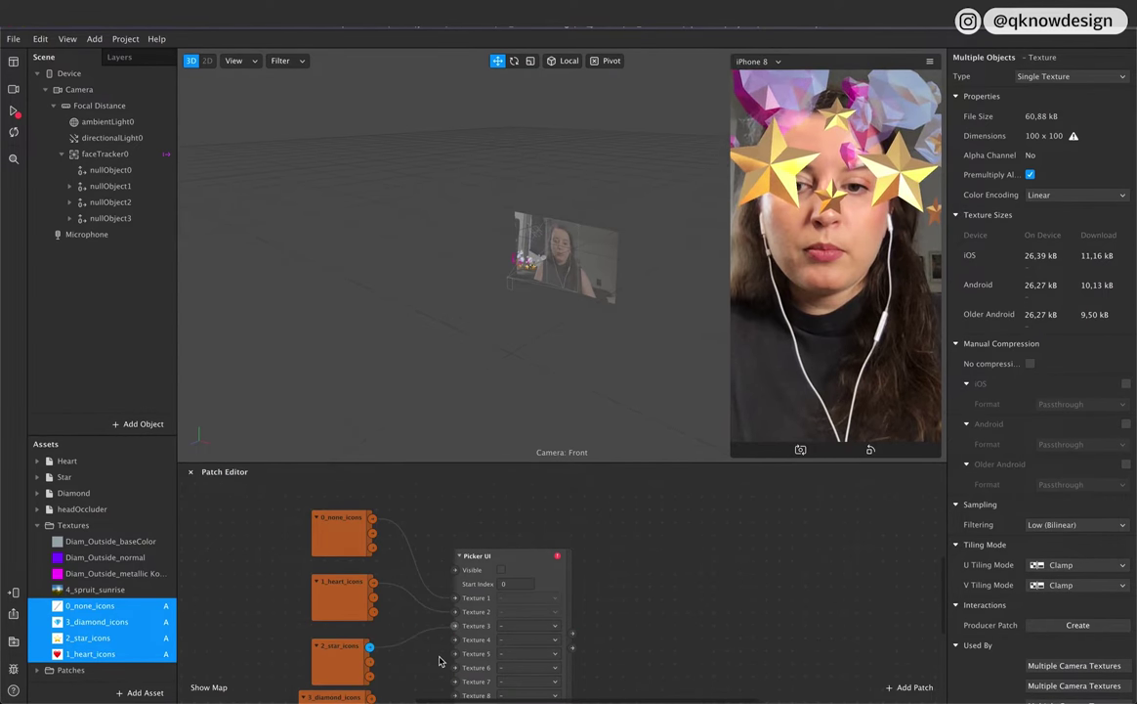
scroll(440, 661, down, 2)
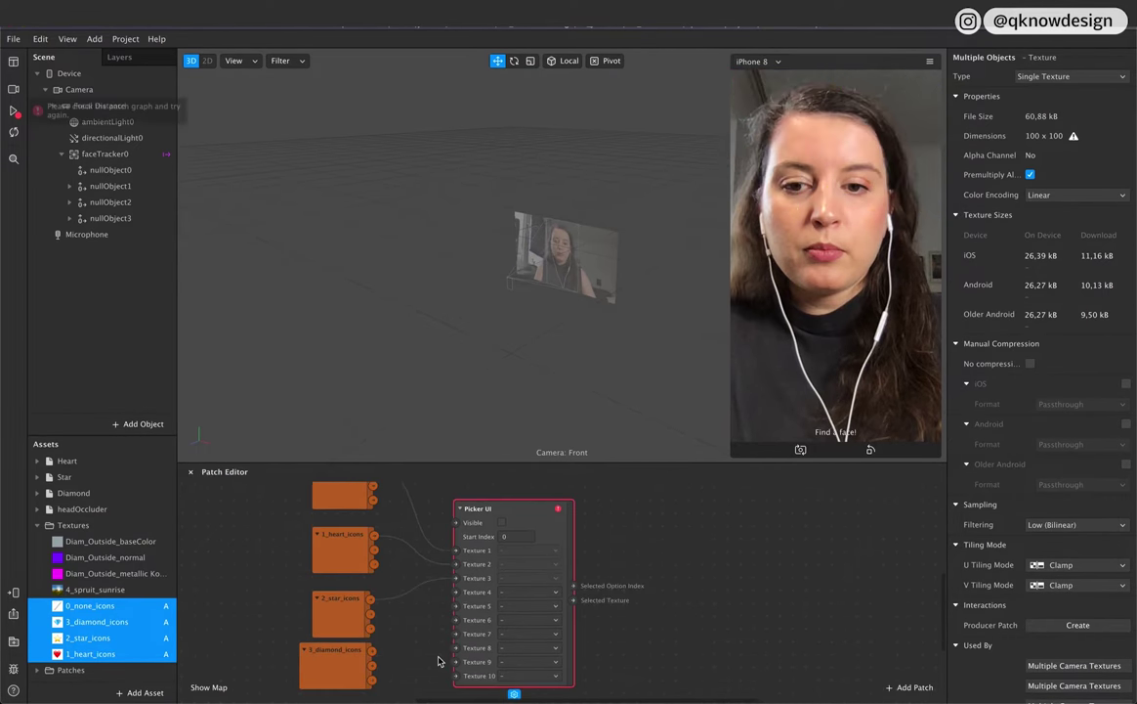
click(456, 594)
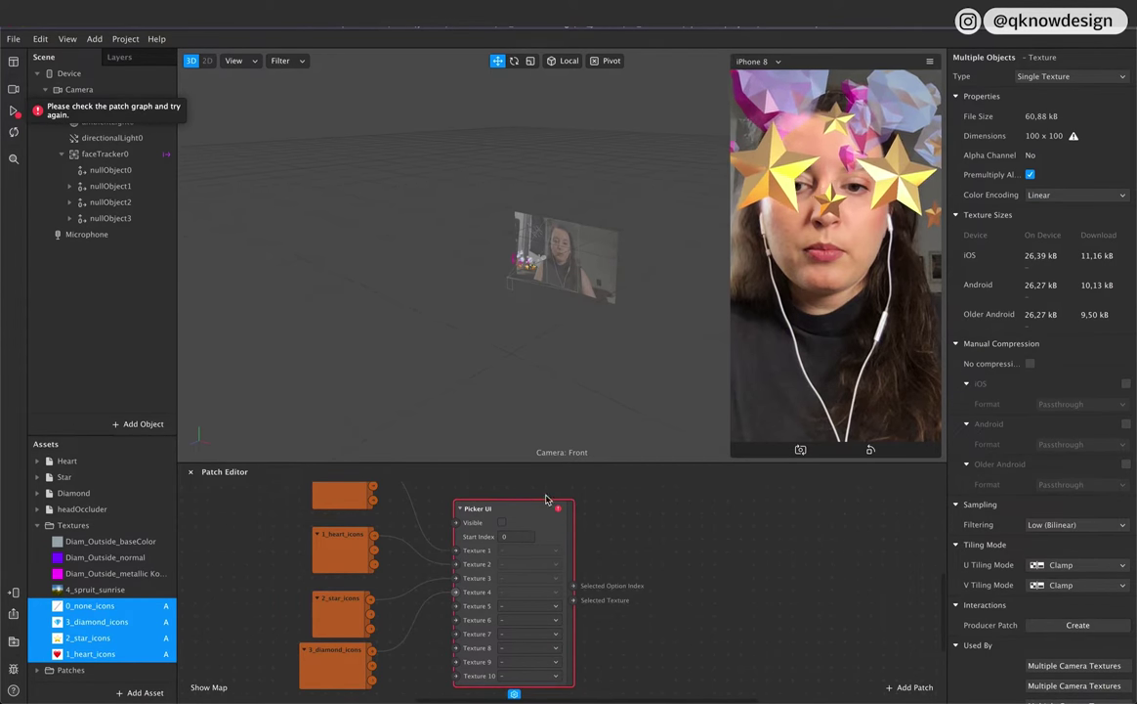
Step: Read the Picker UI error, turn No compression on for the four icon textures and resume the preview
mouse_move(559, 510)
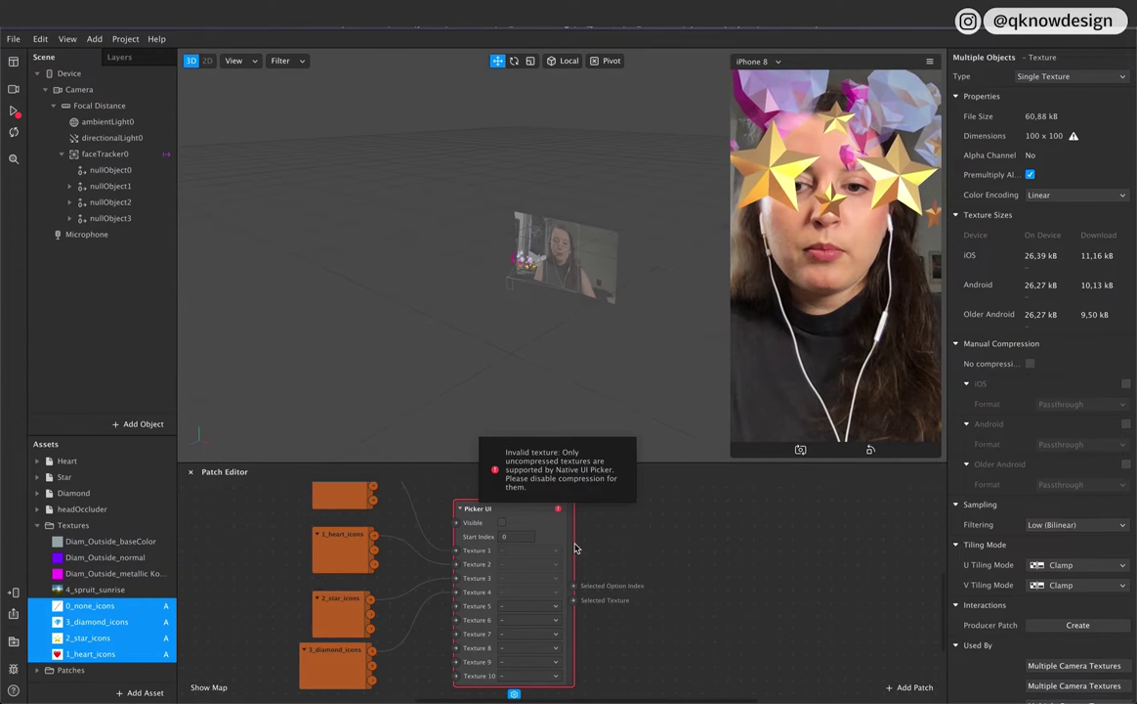
click(624, 553)
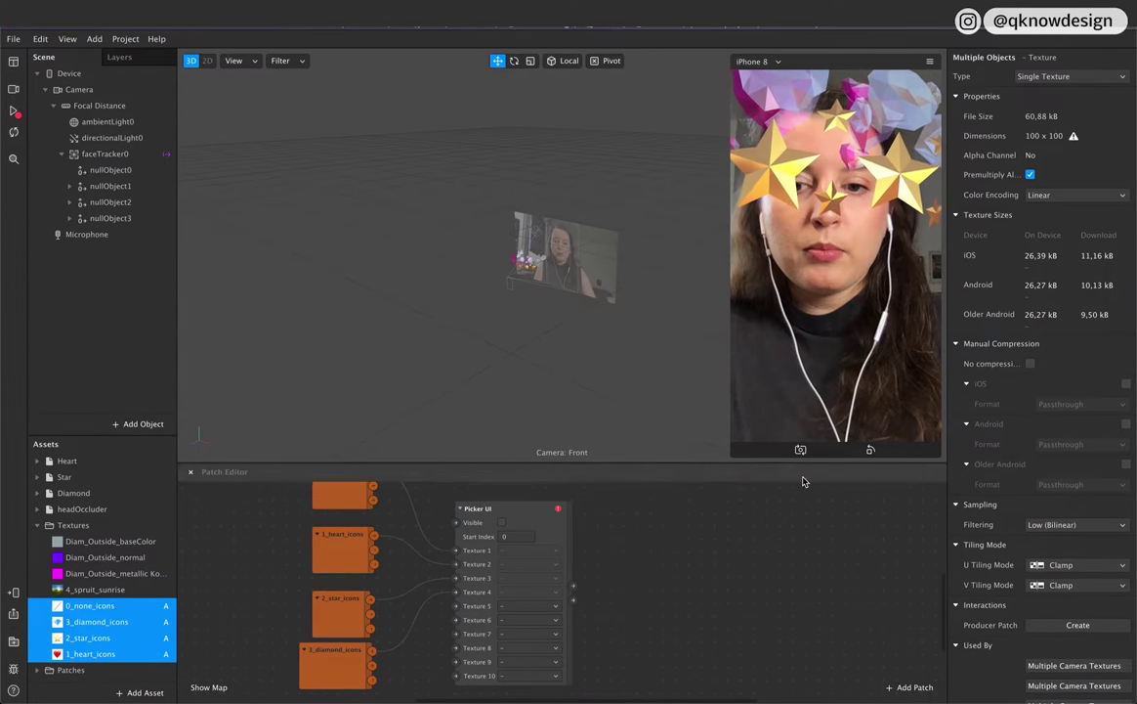
click(1031, 363)
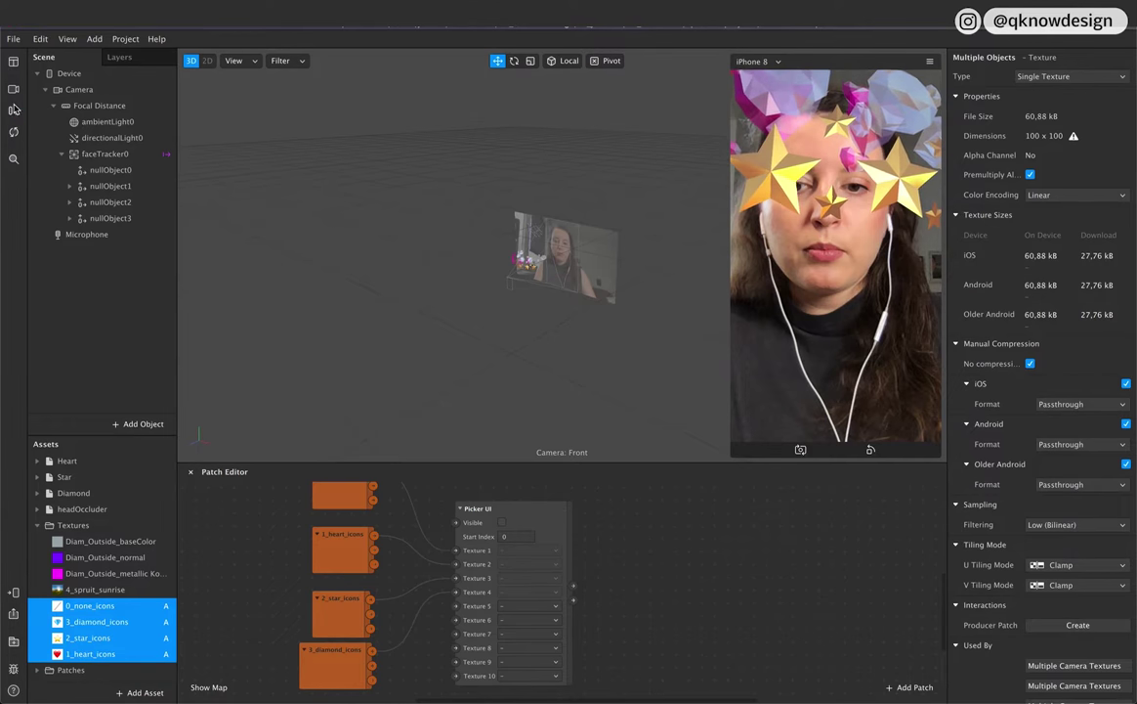
click(14, 110)
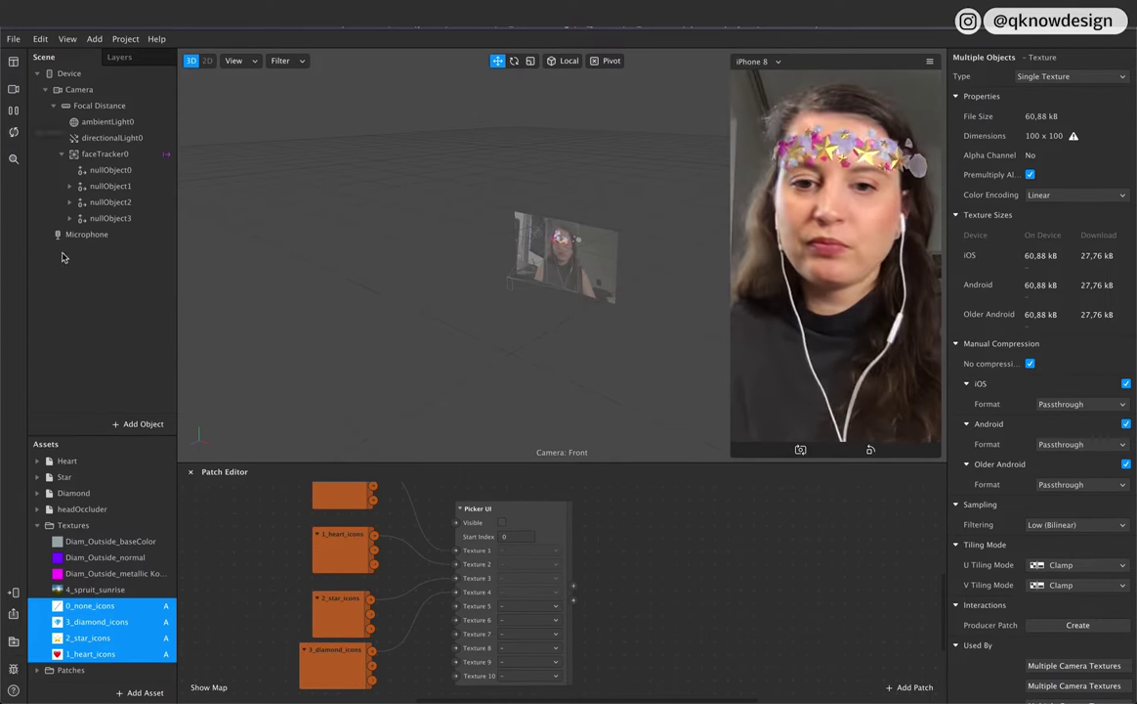
Step: Create Visible property patches for nullObject0 through nullObject3
scroll(452, 536, up, 3)
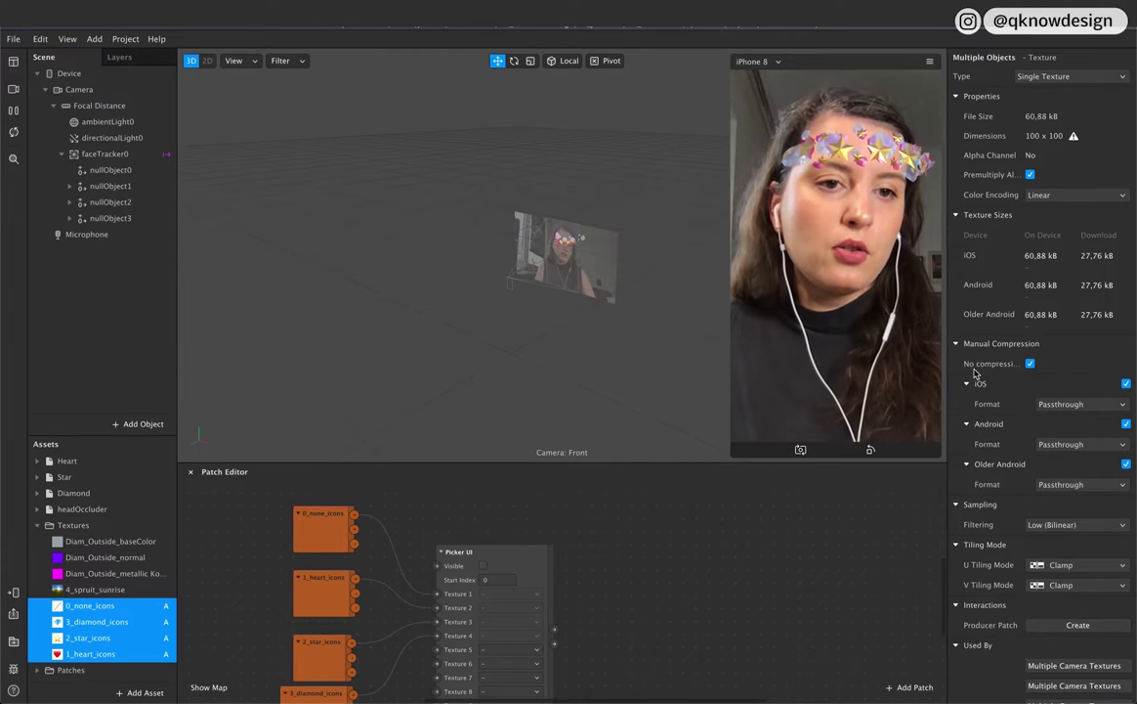
scroll(498, 590, down, 5)
scroll(498, 590, right, 4)
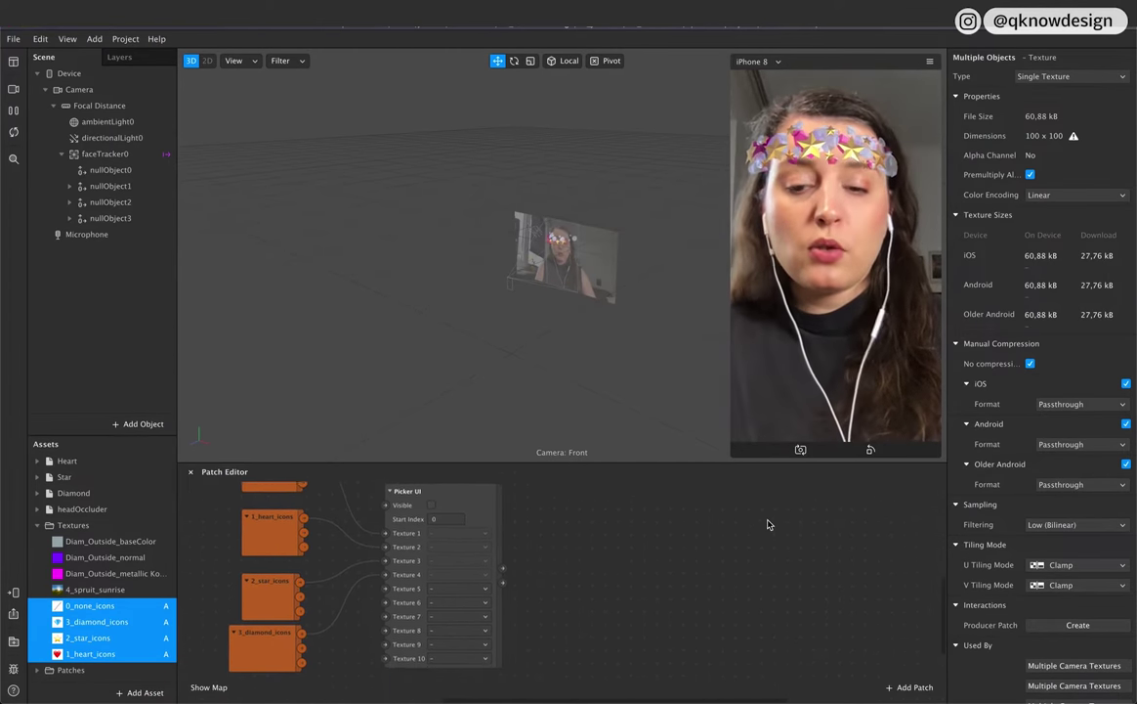
scroll(497, 589, up, 3)
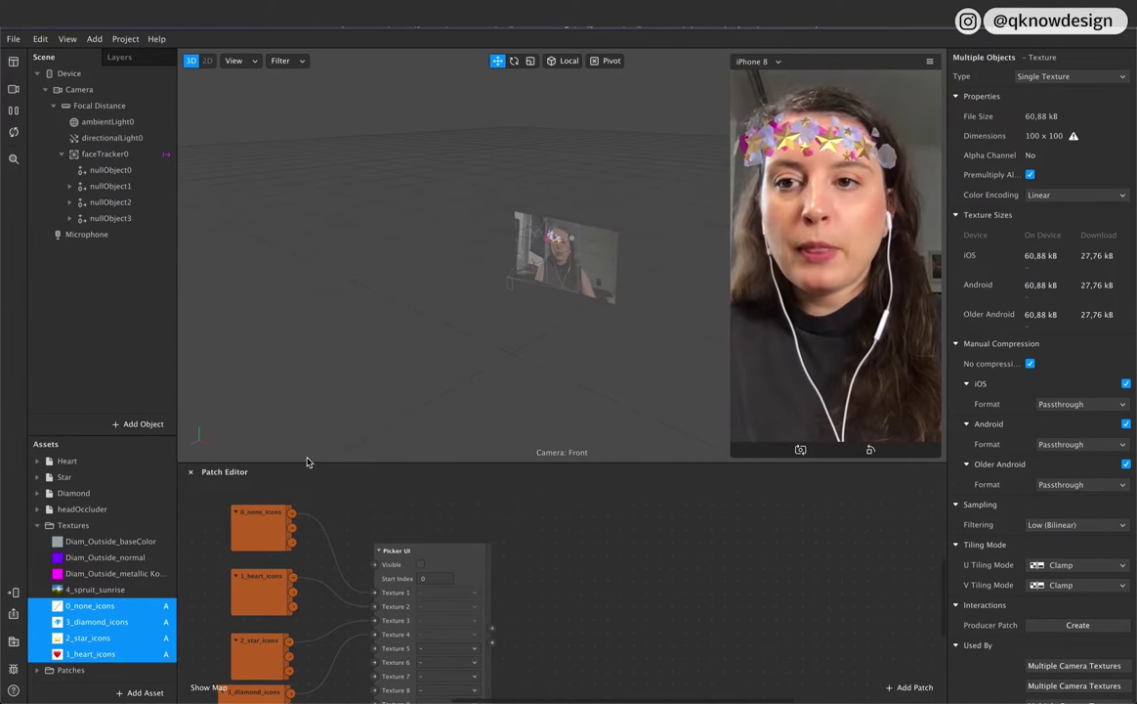
click(110, 170)
shift+click(110, 218)
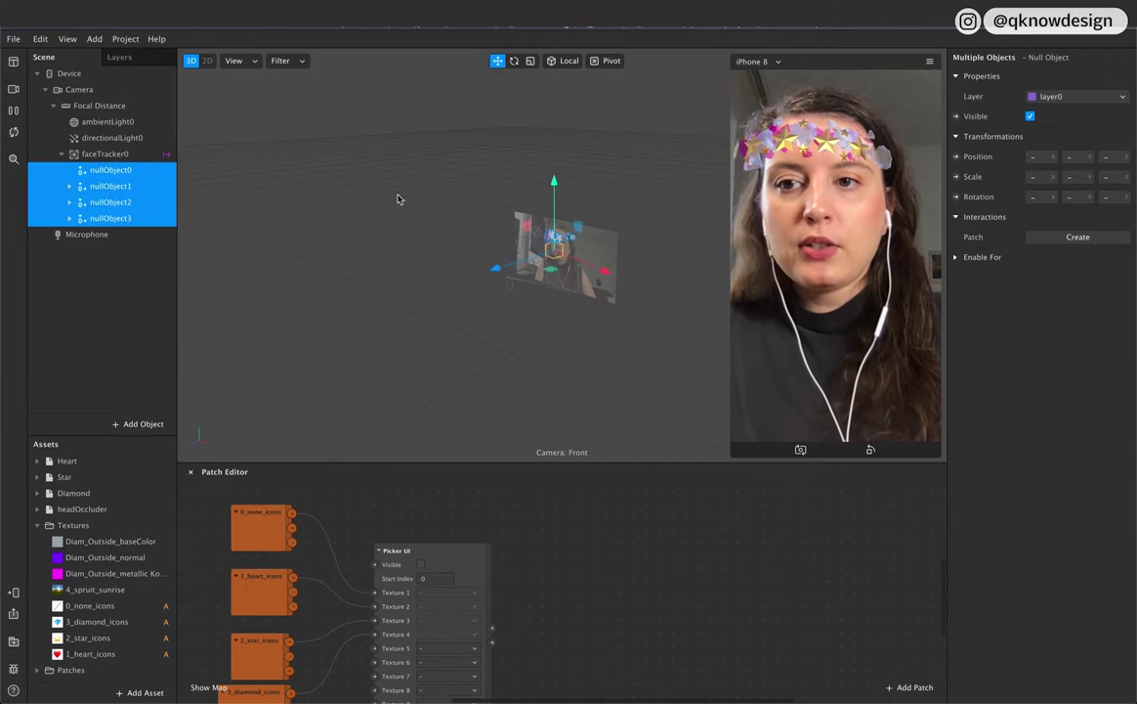
click(956, 116)
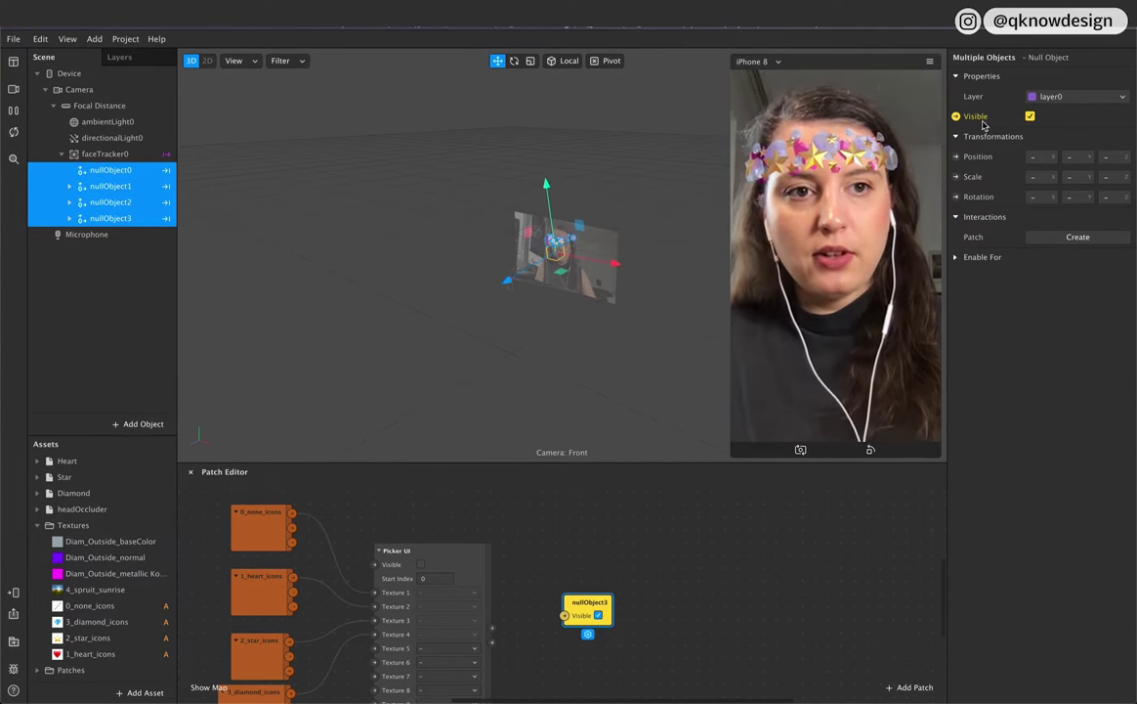
Step: Arrange the four null object patches in one column, ordered from nullObject0 to nullObject3
drag(591, 606, 630, 673)
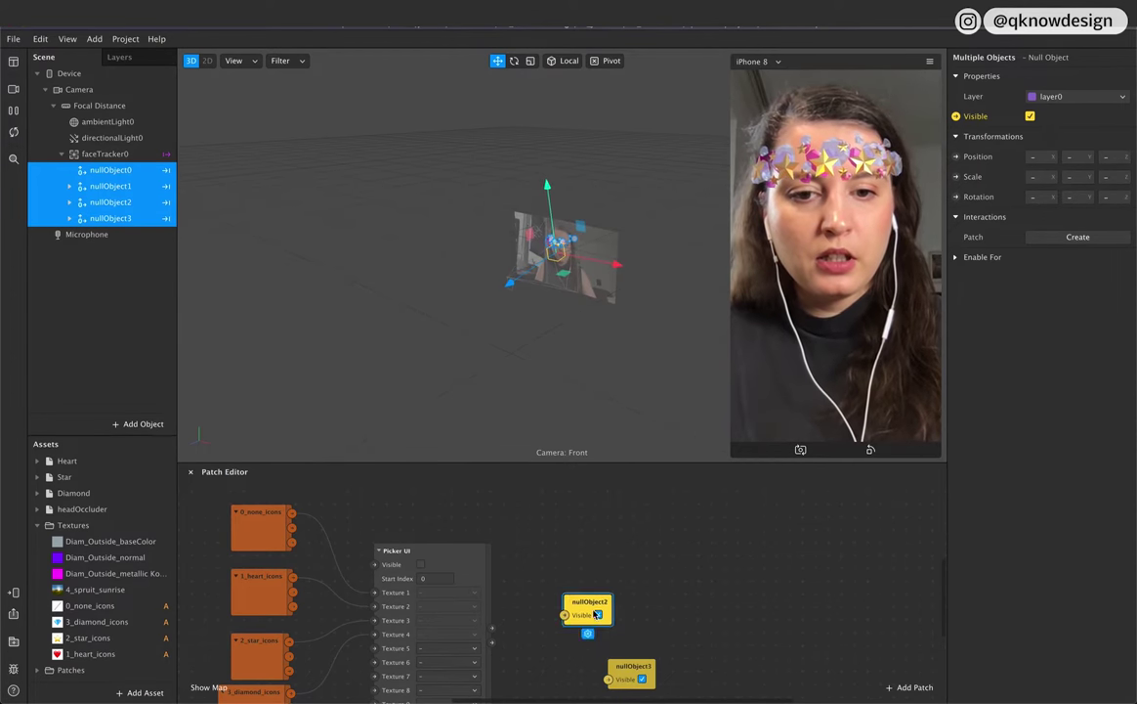
drag(590, 611, 645, 638)
drag(589, 602, 646, 547)
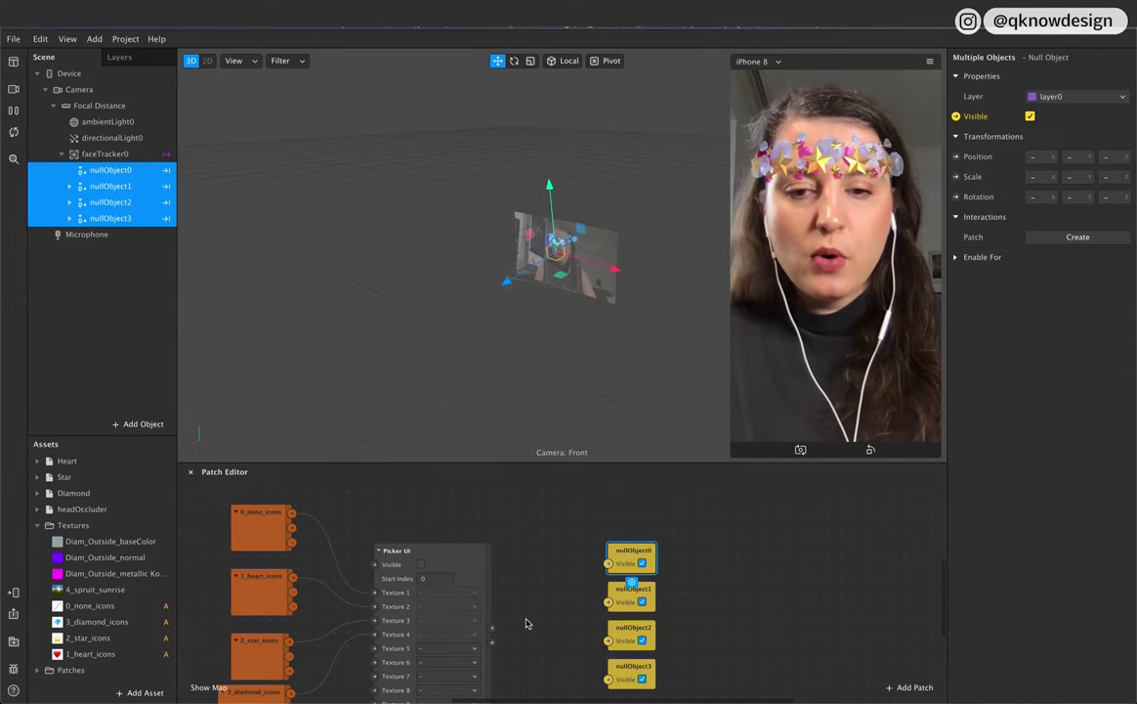
Step: Enable Visible on the Picker UI patch
scroll(526, 622, down, 2)
scroll(270, 531, up, 2)
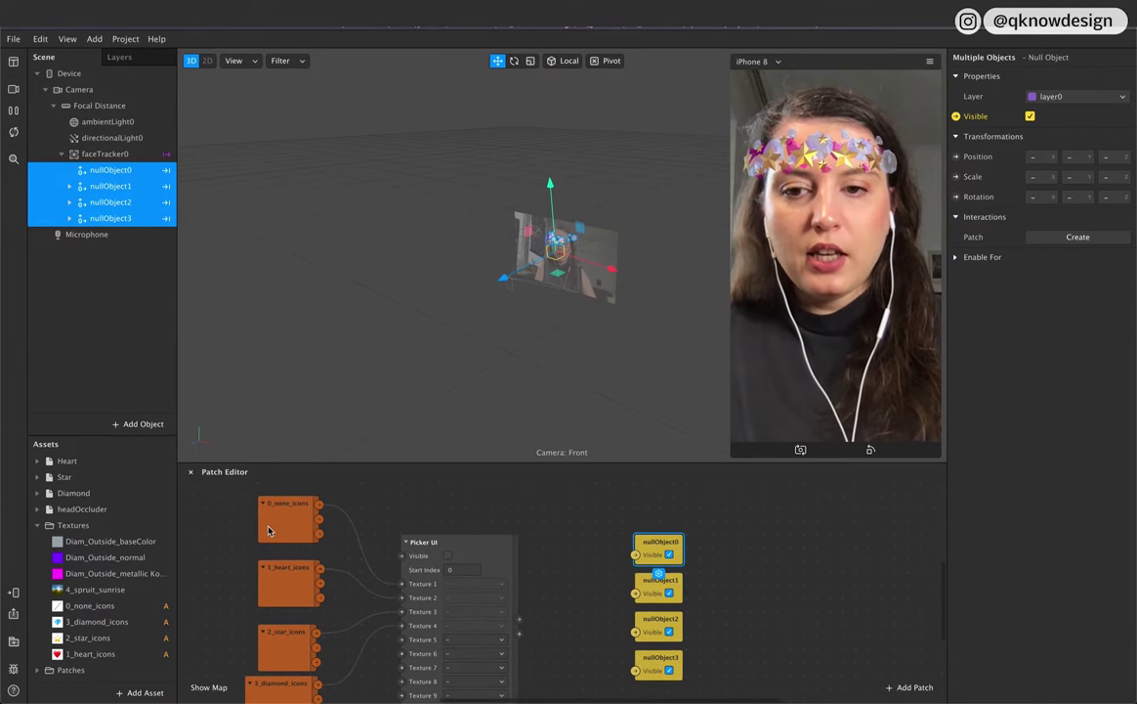
click(448, 556)
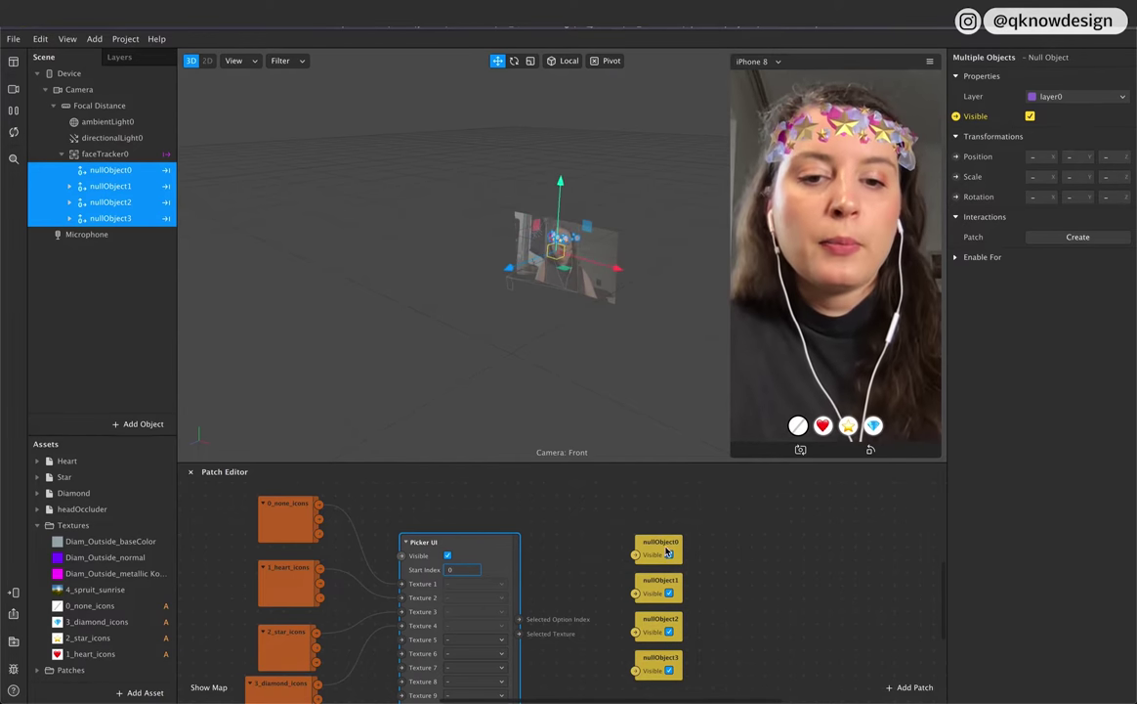
mouse_move(671, 550)
mouse_down()
mouse_move(697, 553)
mouse_move(672, 550)
mouse_up()
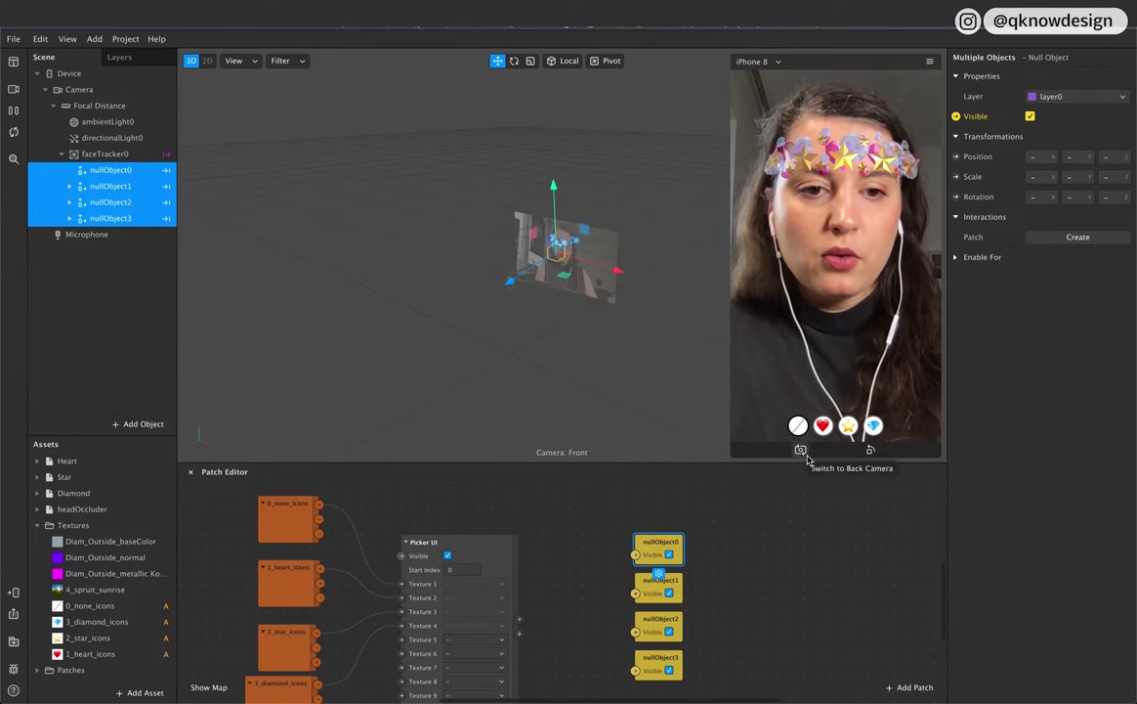
Step: Move the four null object patches together farther from the Picker UI to make room between them
drag(614, 688, 656, 600)
drag(677, 538, 729, 540)
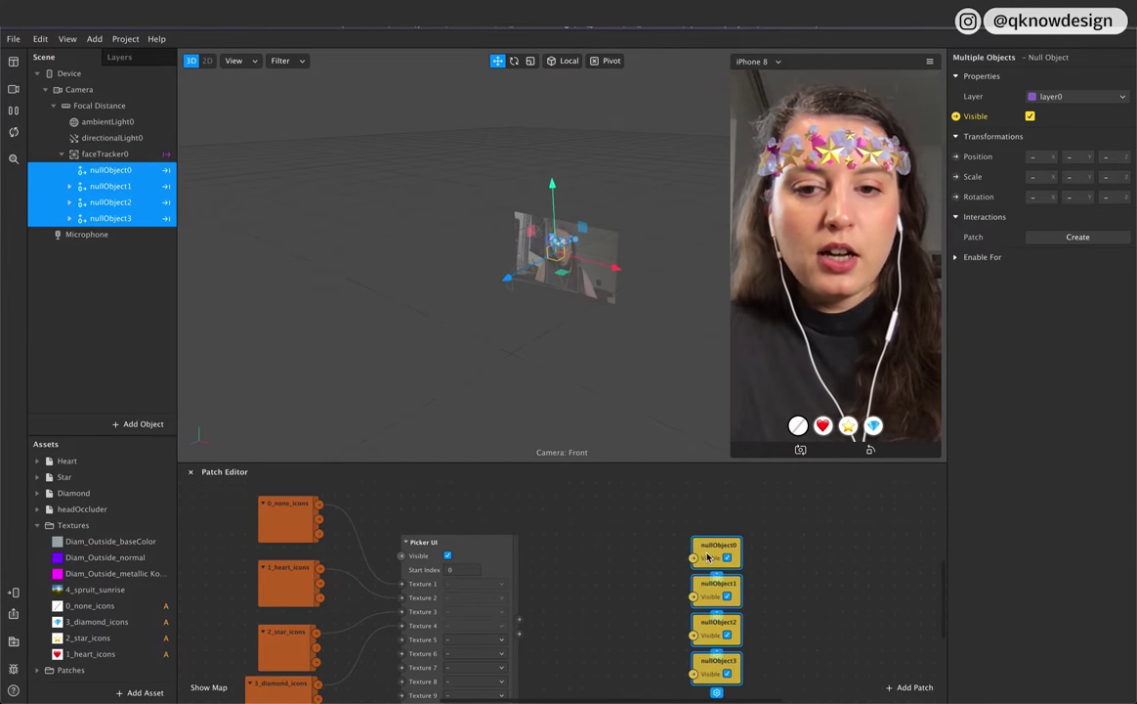
click(575, 674)
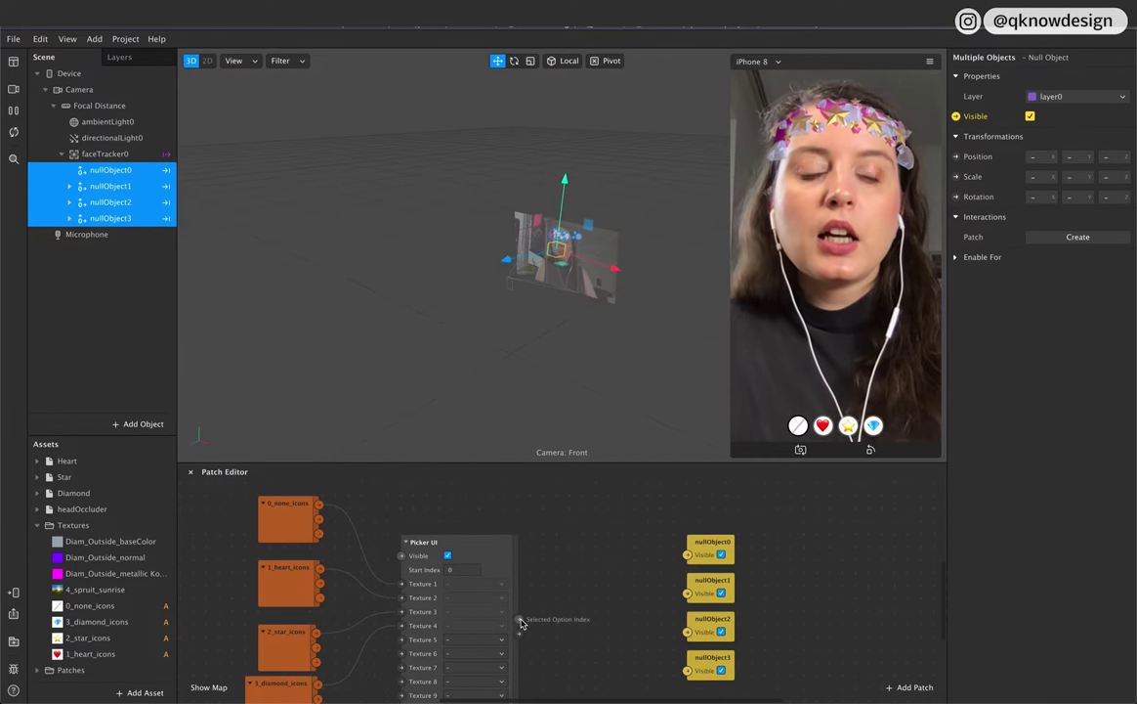
Step: Add an Equals Exactly patch fed by the Picker UI's Selected Option Index and place it before the null object patches
double_click(567, 561)
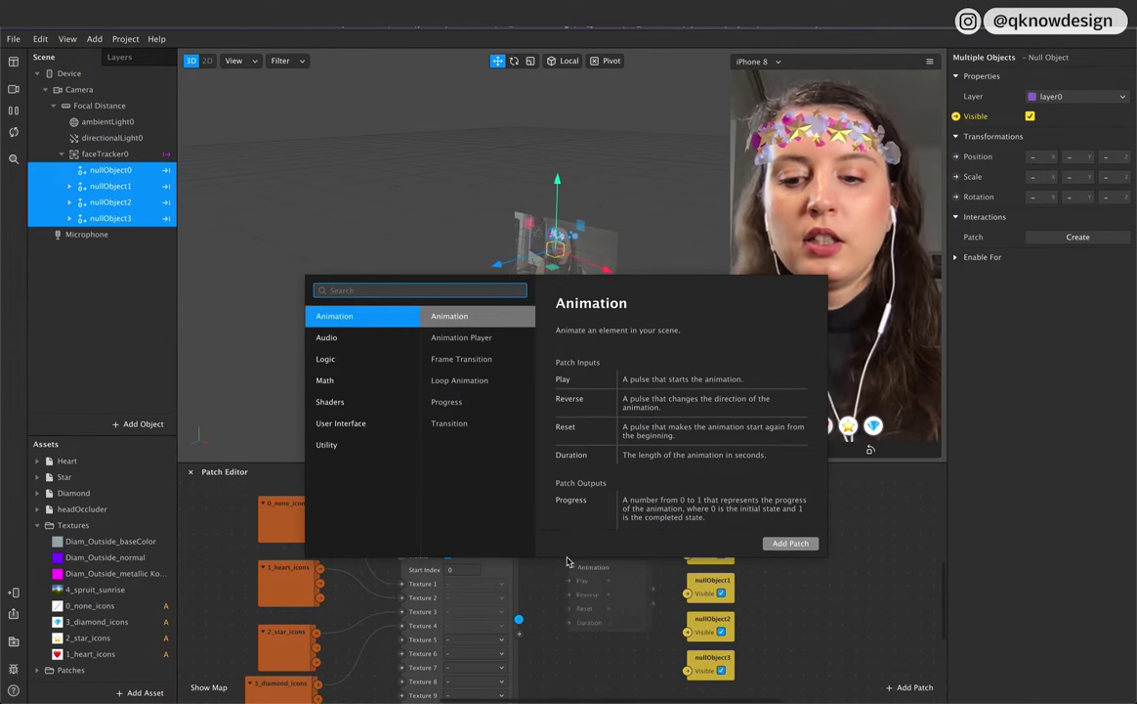
text(eq)
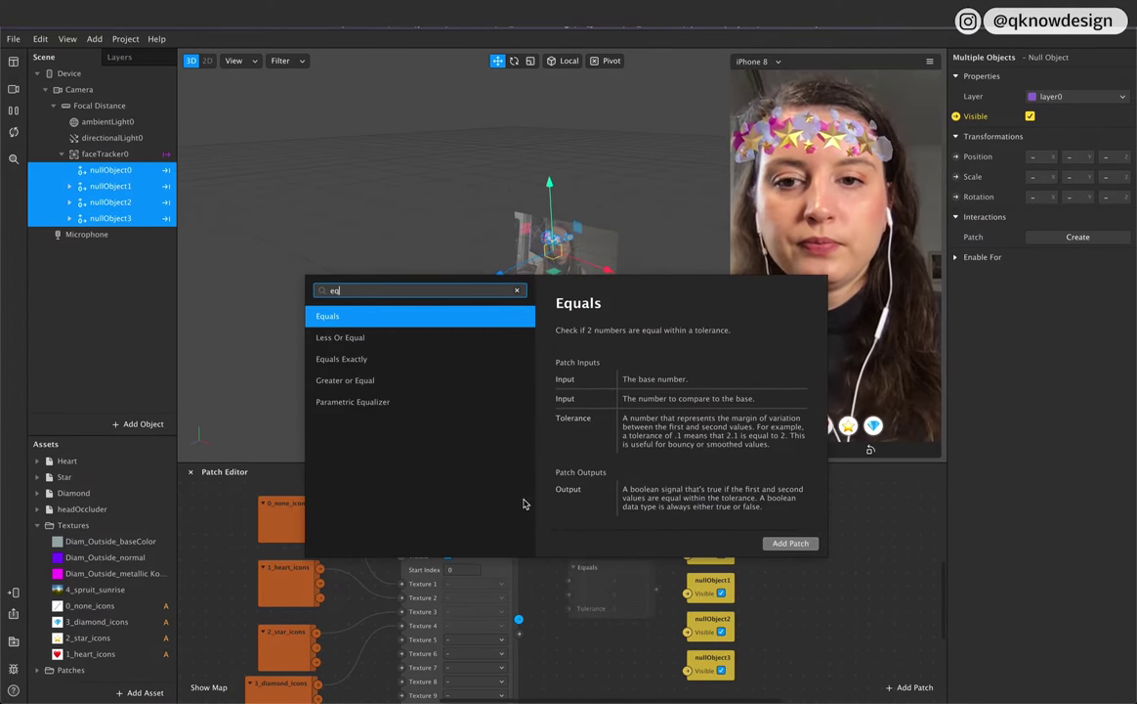
click(384, 362)
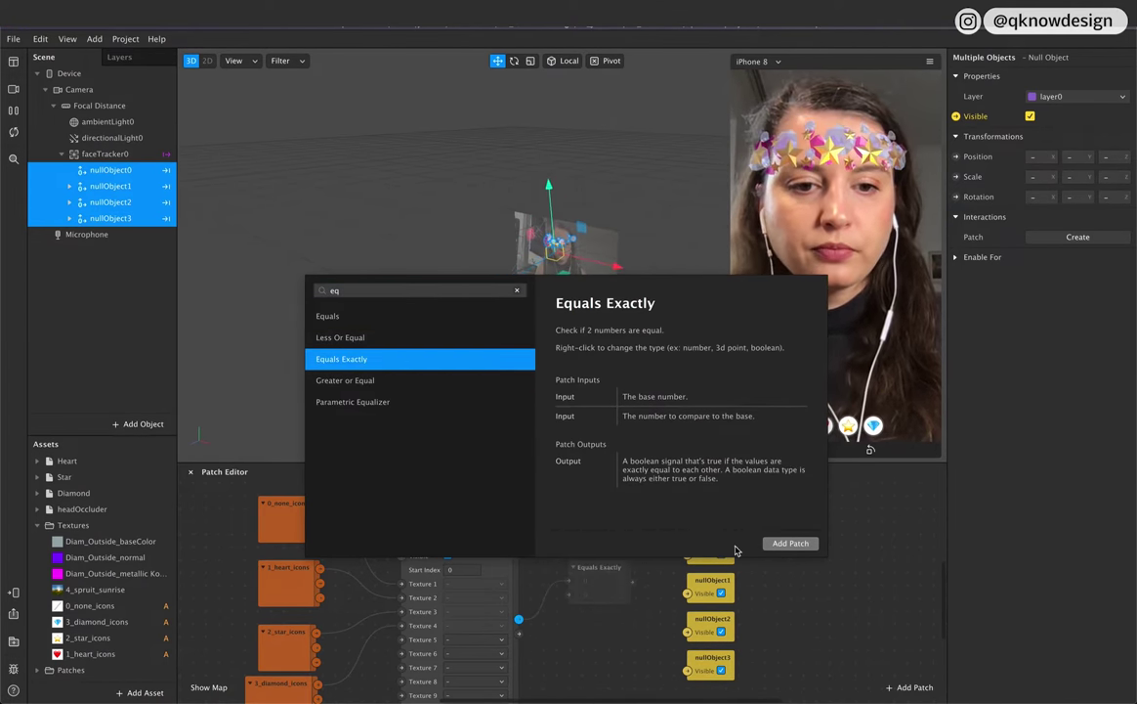
click(787, 543)
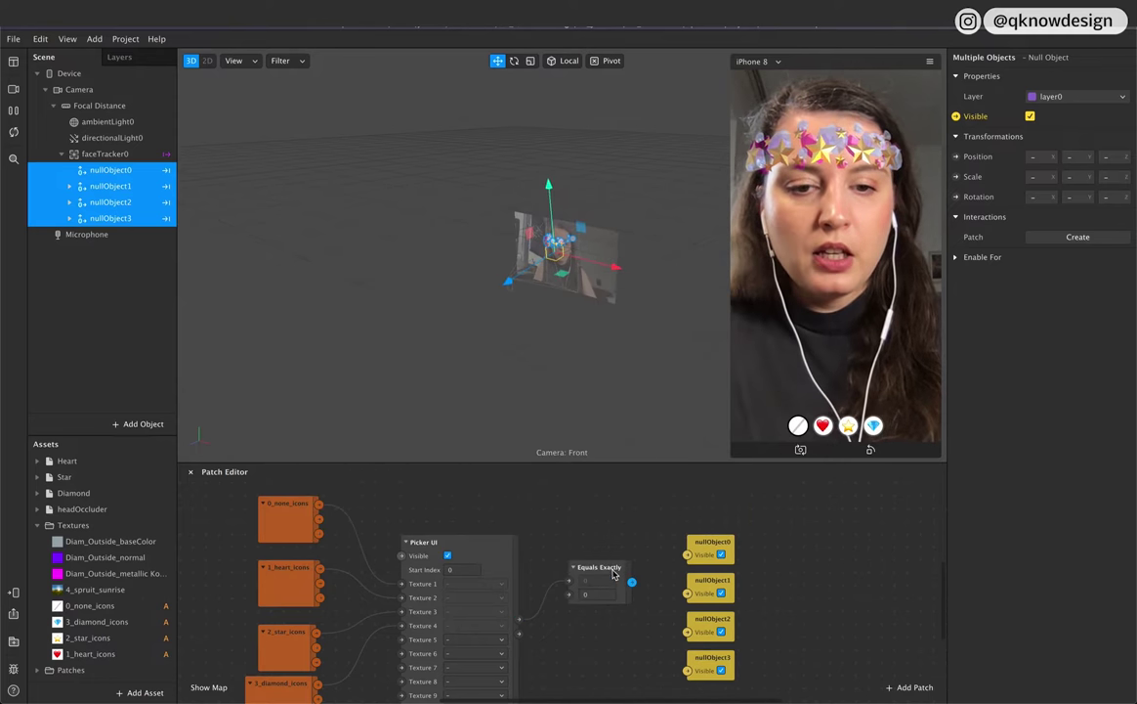
drag(613, 574, 608, 554)
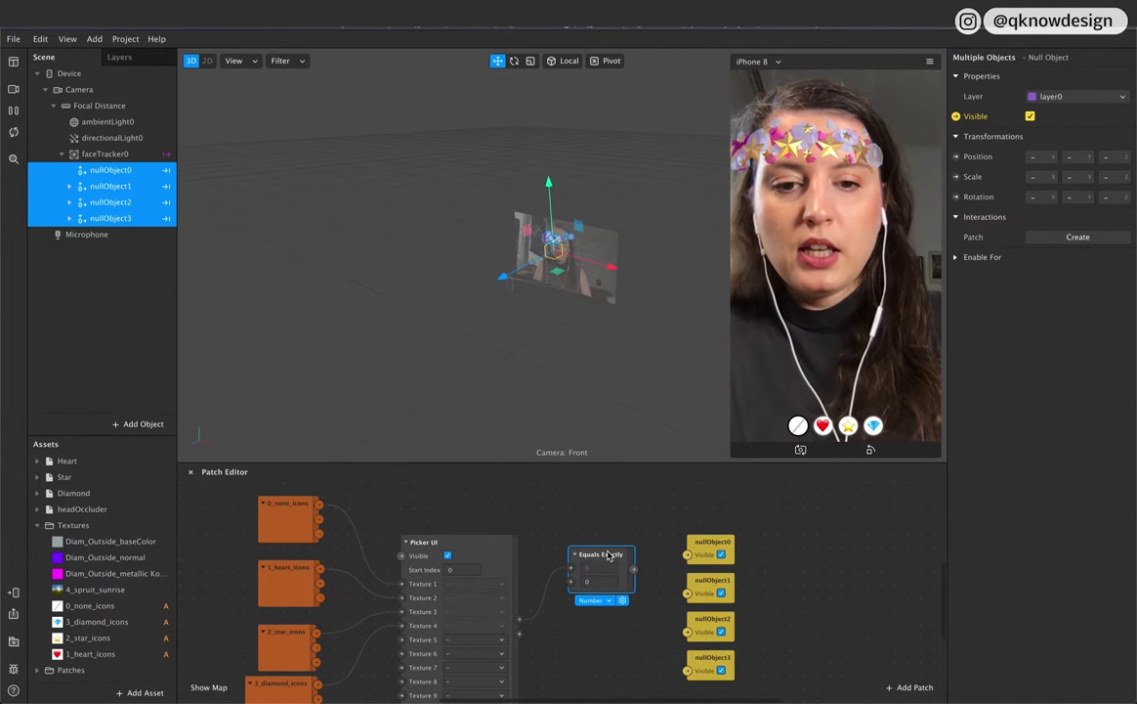
Step: Make three copies of the Equals Exactly patch, each fed by Selected Option Index
key(ctrl+d)
key(ctrl+d)
drag(608, 554, 633, 580)
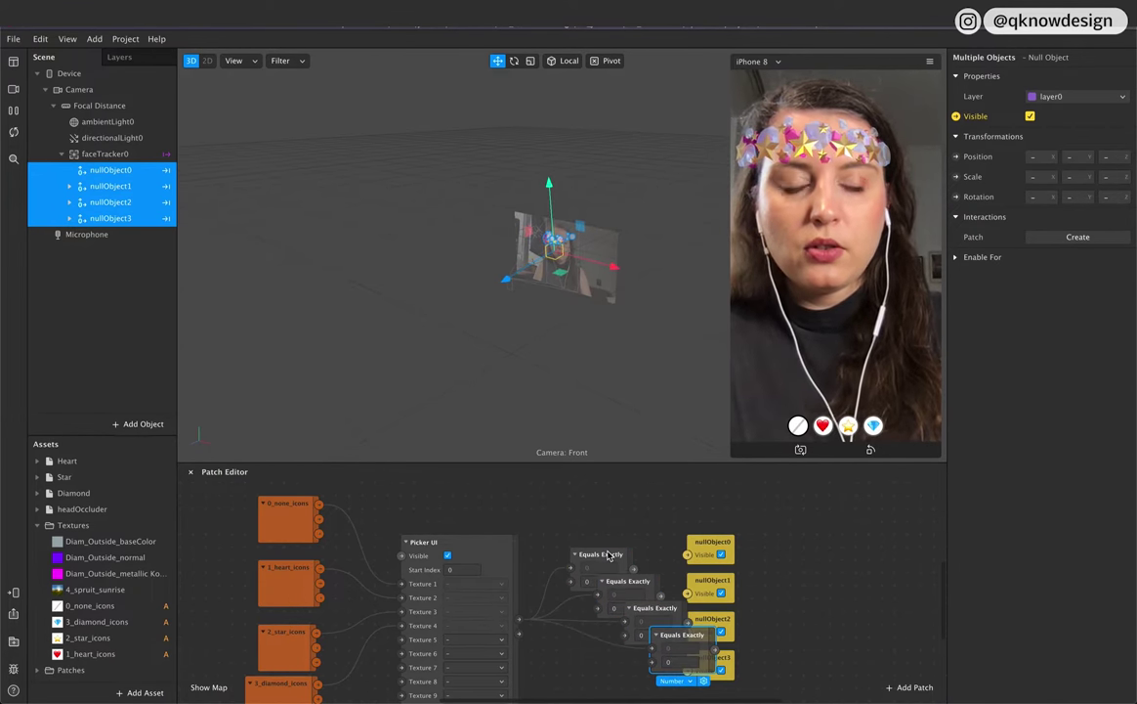
Step: Arrange the four Equals Exactly patches in one column between the Picker UI and the null object patches
scroll(650, 568, down, 5)
scroll(651, 568, up, 2)
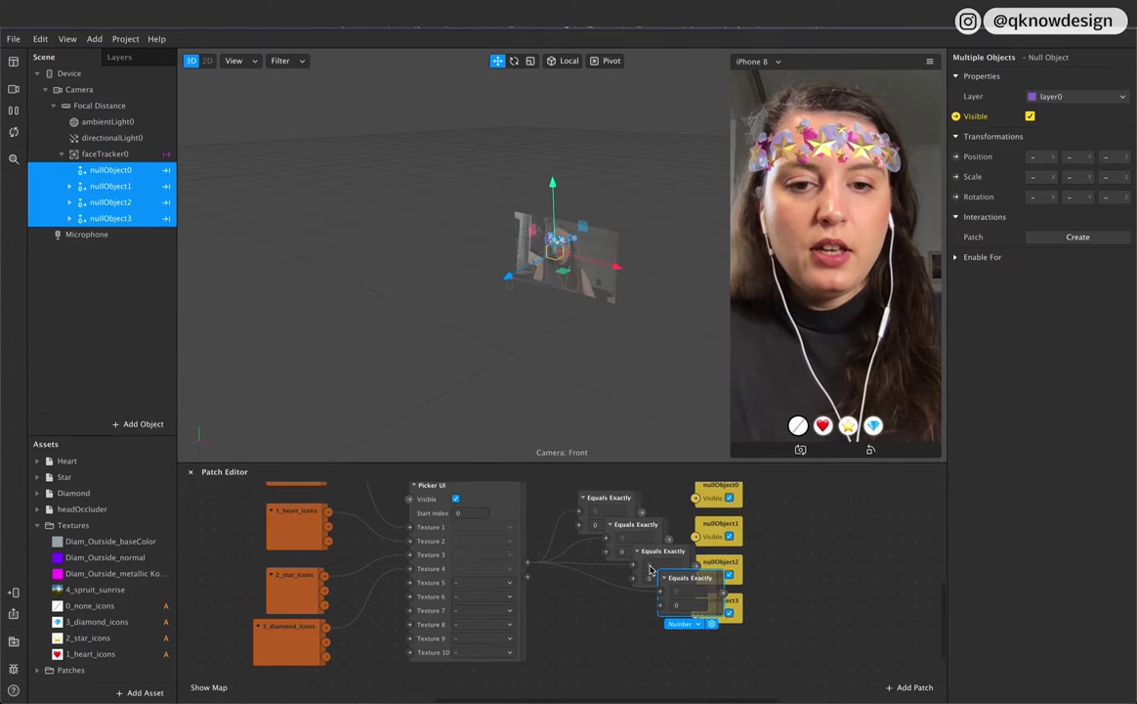
drag(613, 502, 611, 476)
drag(637, 524, 610, 524)
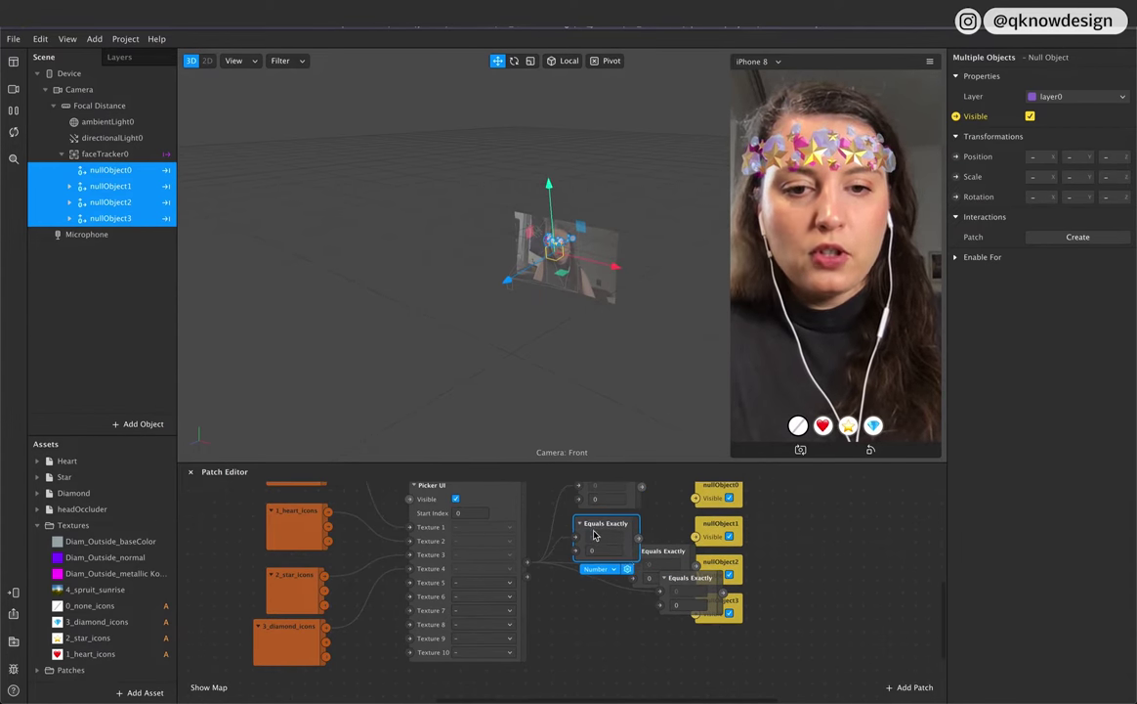
drag(670, 558, 615, 582)
drag(695, 590, 618, 637)
scroll(622, 625, up, 4)
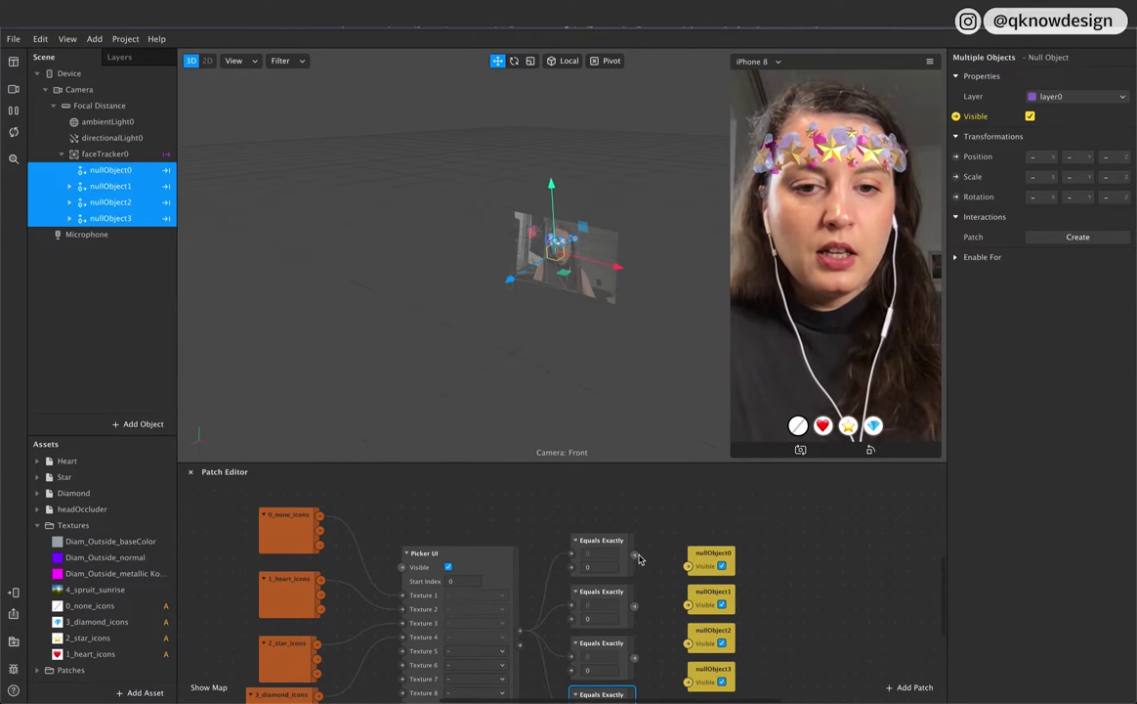
Step: Connect the outputs of the four Equals Exactly patches, in order, to the Visible inputs of nullObject0, nullObject1, nullObject2 and nullObject3
drag(635, 554, 691, 569)
double_click(633, 607)
click(864, 614)
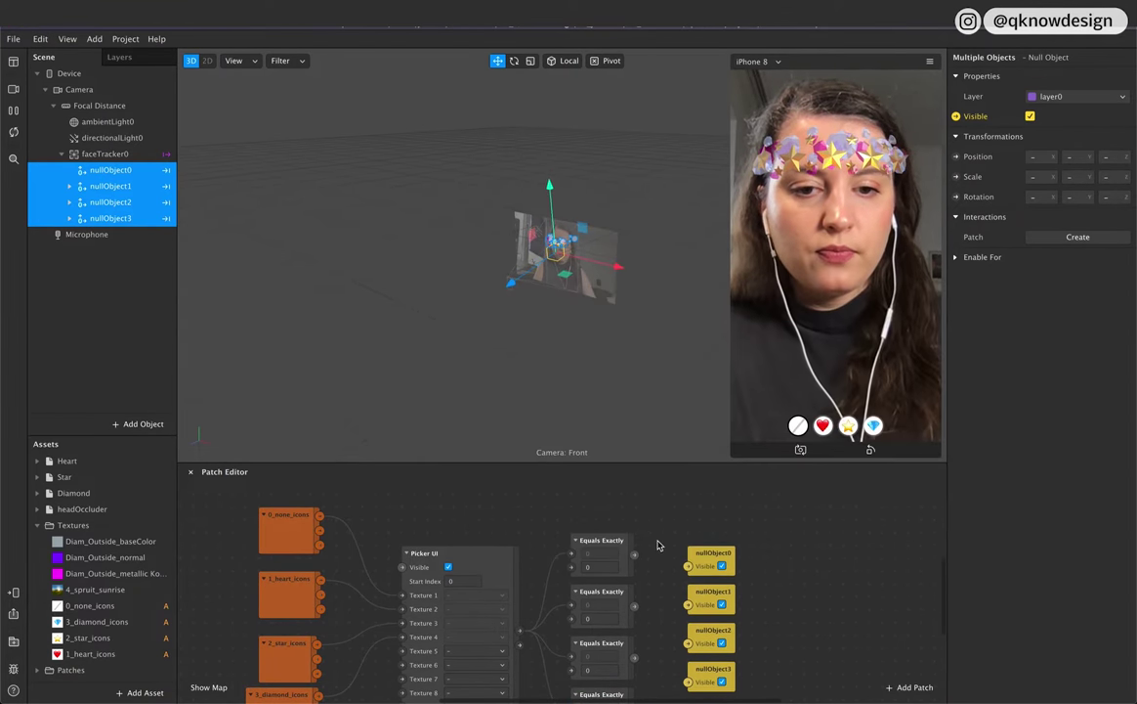
drag(690, 567, 635, 554)
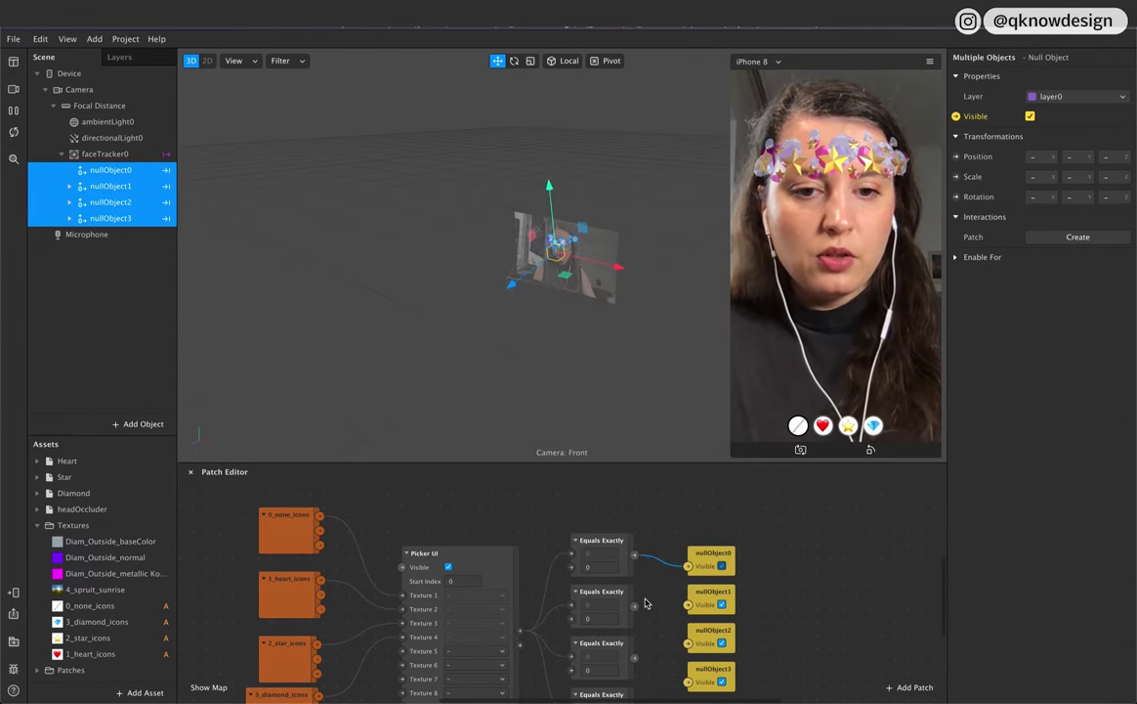
drag(687, 610, 696, 636)
scroll(674, 645, down, 2)
scroll(820, 622, up, 1)
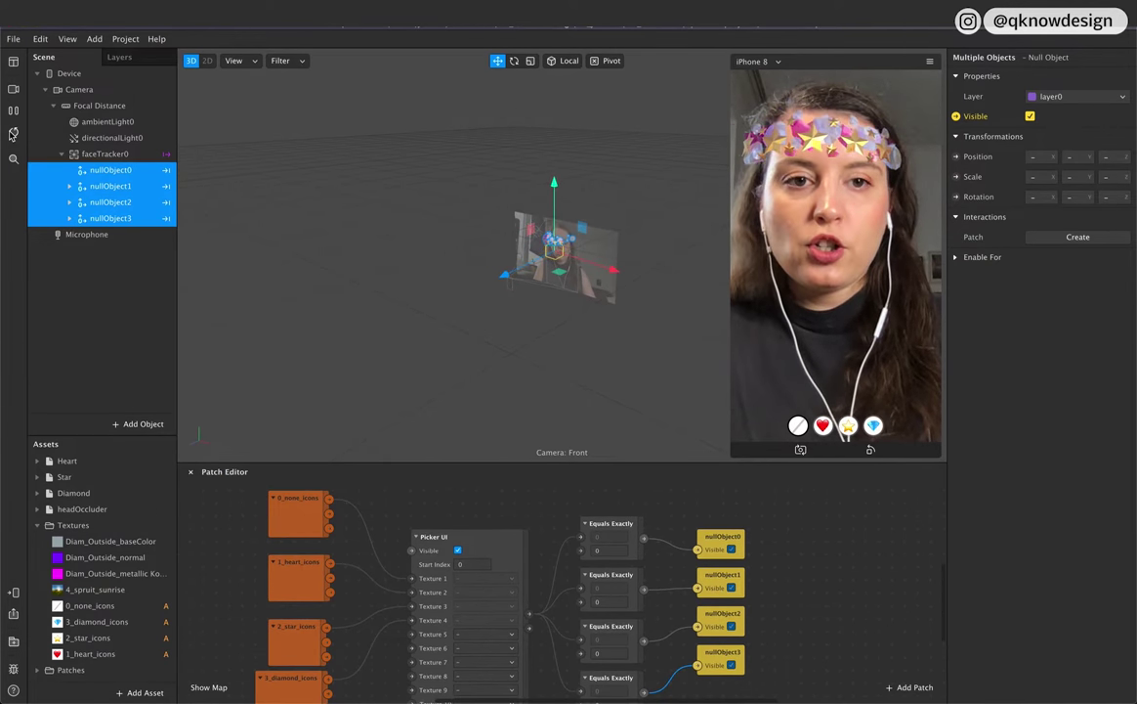
click(132, 363)
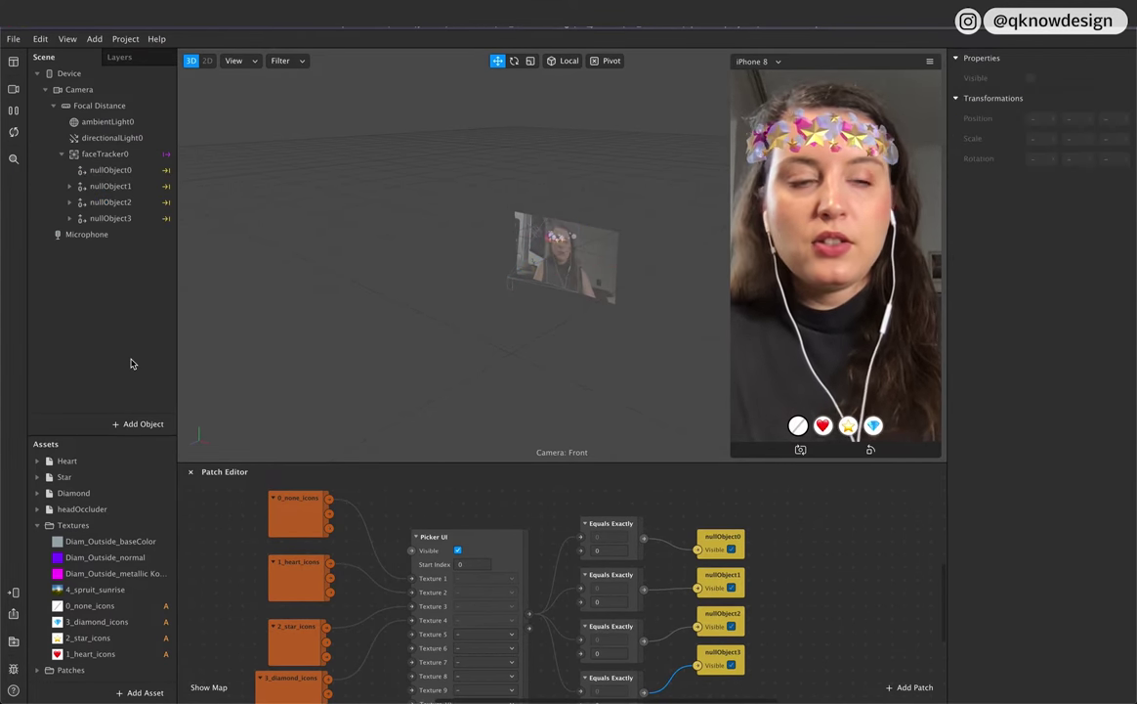
Step: Test the heart and empty picker options in the simulator and review the Equals Exactly connections
click(823, 426)
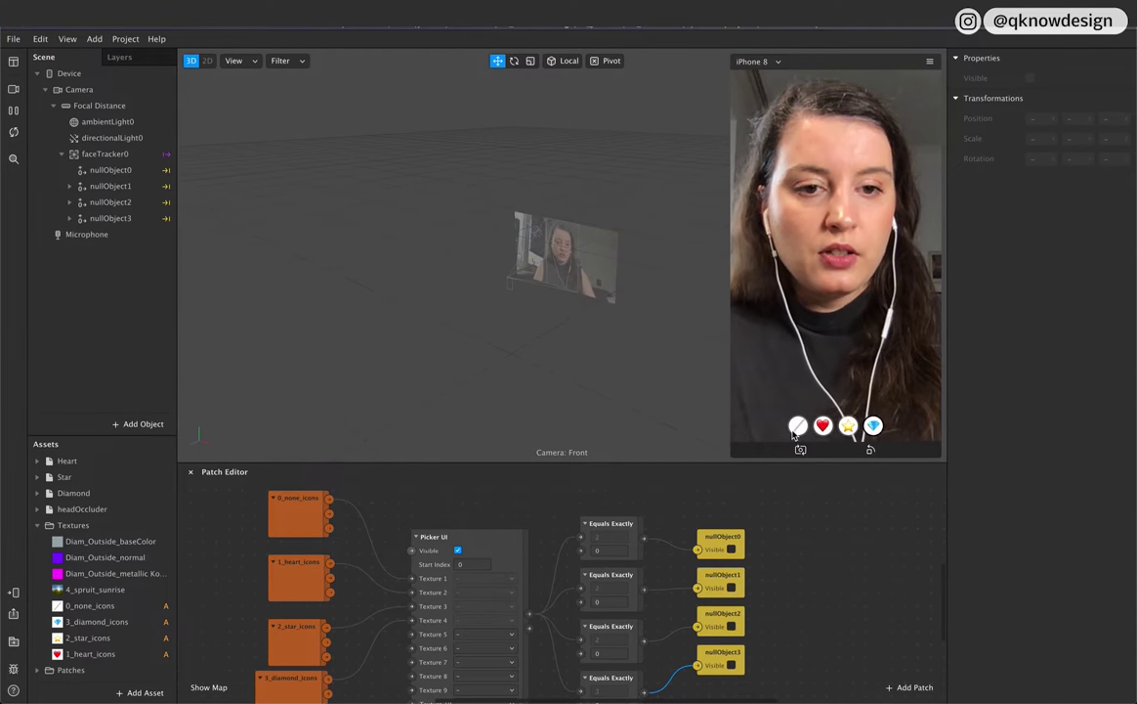
click(791, 430)
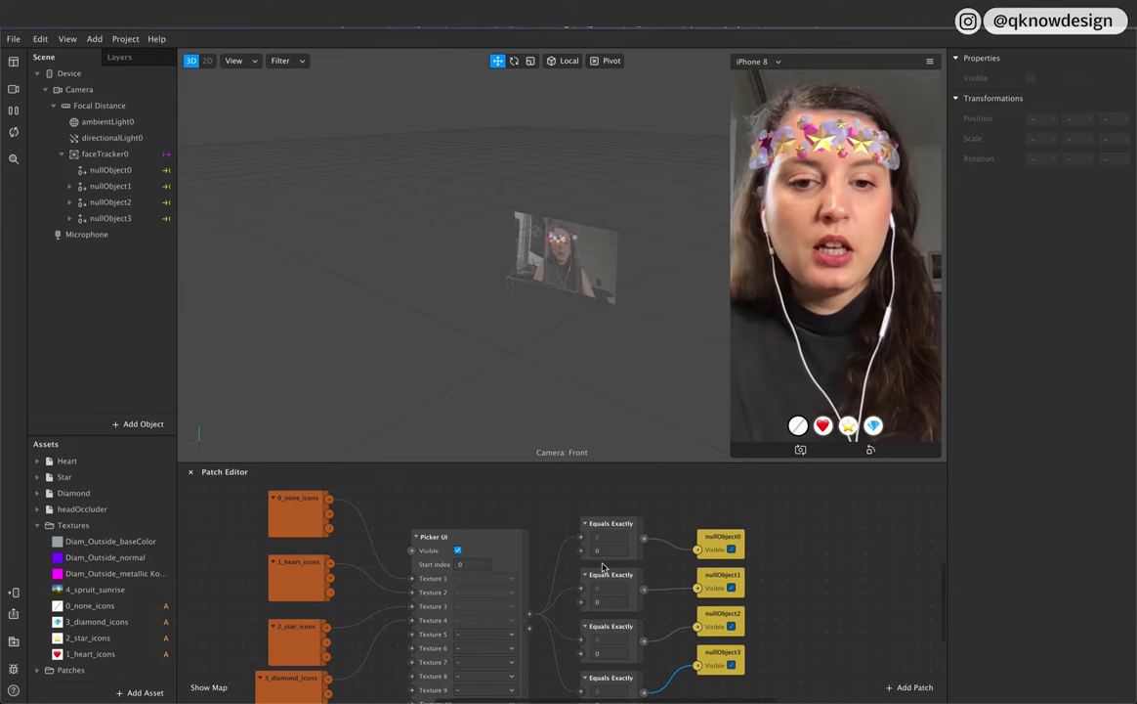
scroll(620, 555, down, 1)
scroll(620, 555, down, 5)
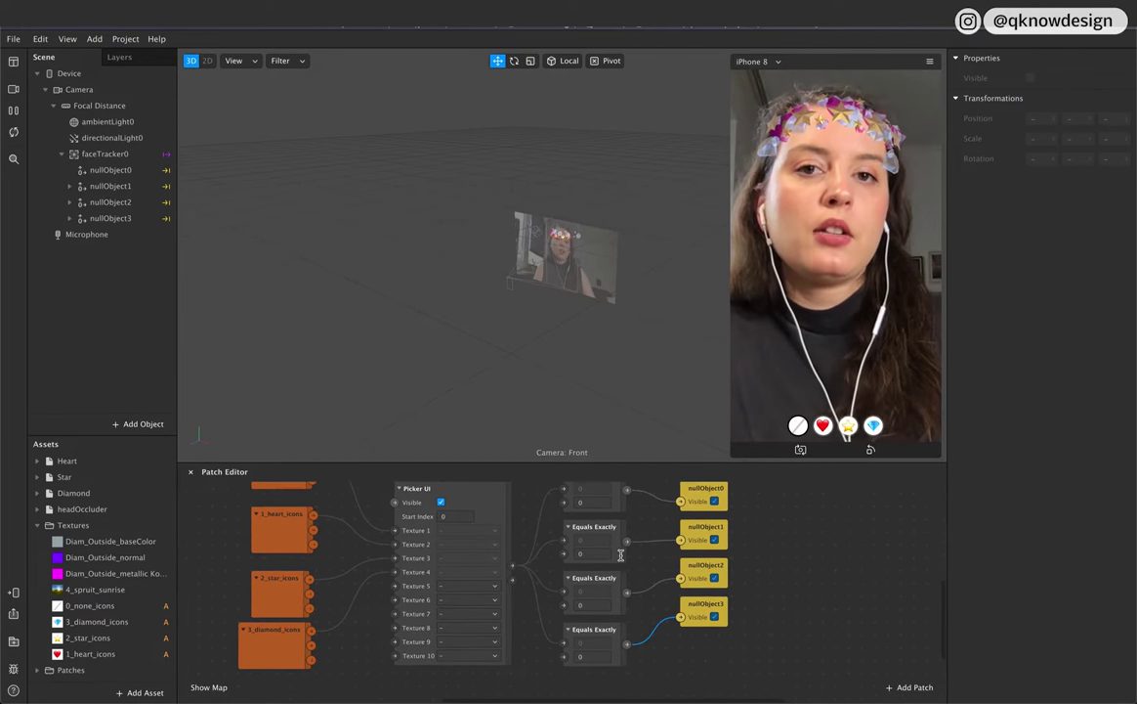
scroll(616, 543, up, 2)
scroll(610, 525, up, 2)
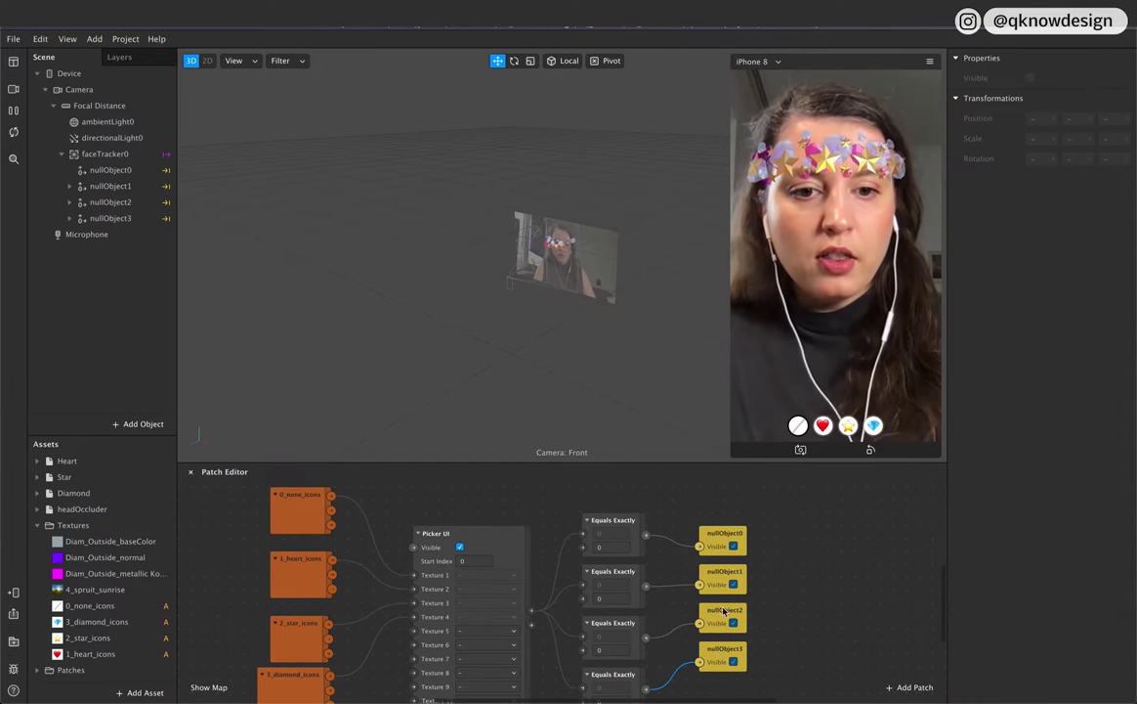
Step: Set the comparison values of the Equals Exactly patches feeding nullObject1, nullObject2 and nullObject3 to 1, 2 and 3, and restart the effect
click(605, 545)
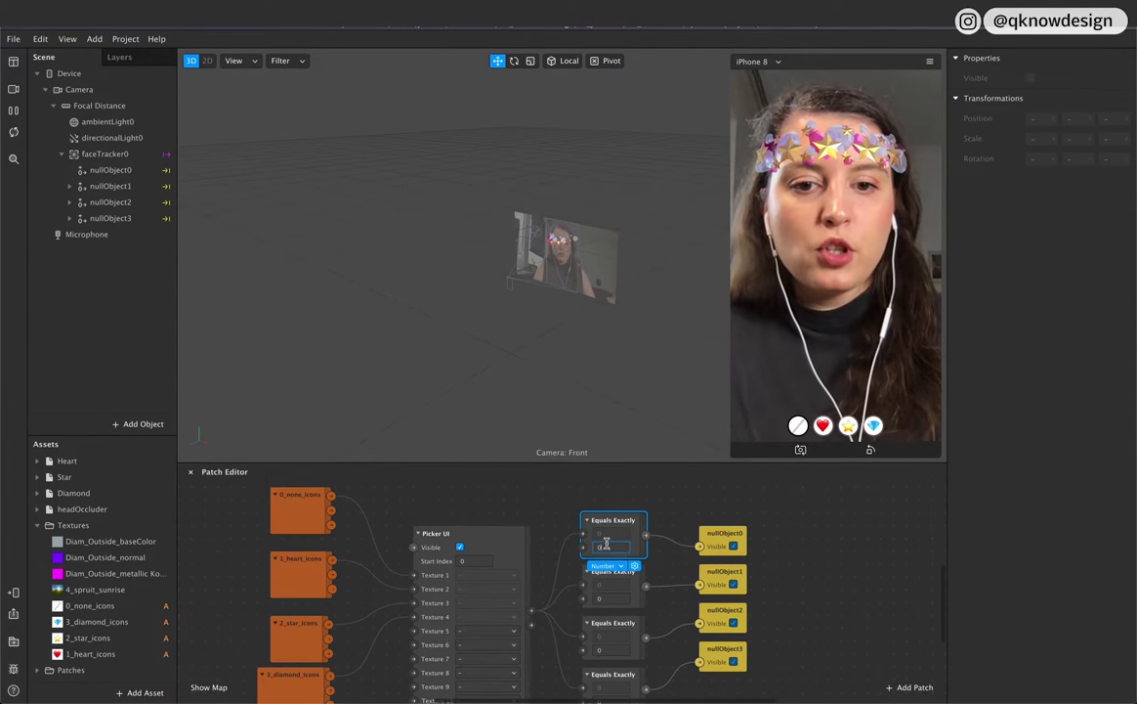
click(605, 598)
text(1)
click(605, 649)
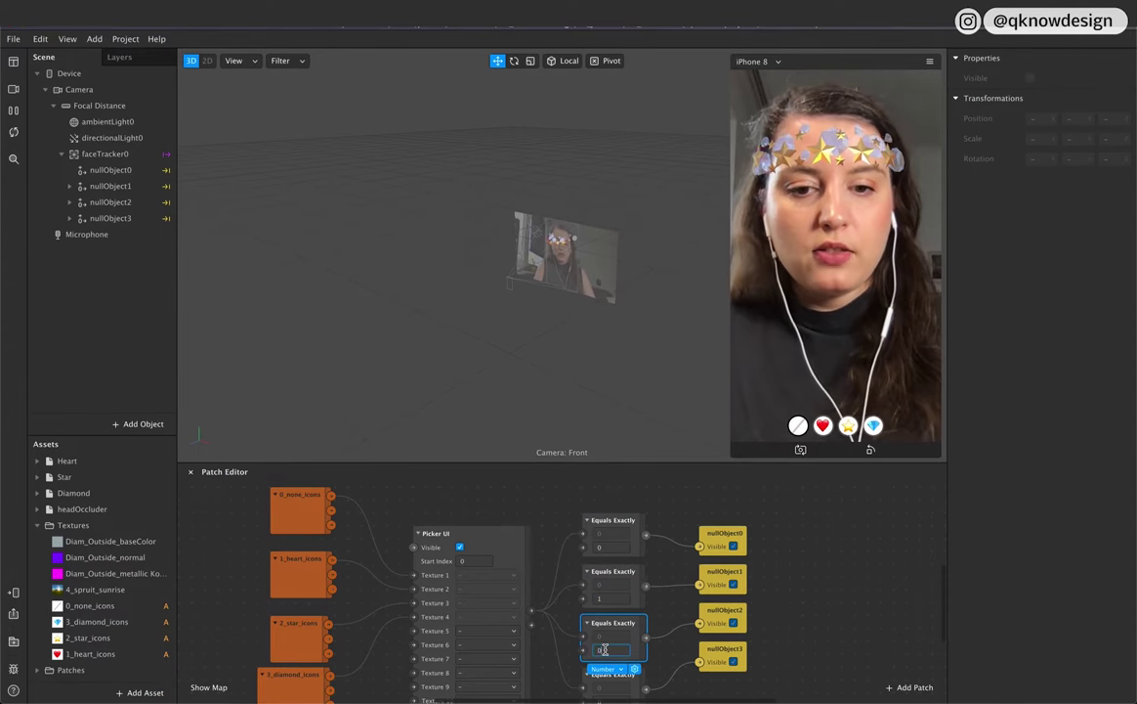
text(2)
scroll(625, 686, down, 3)
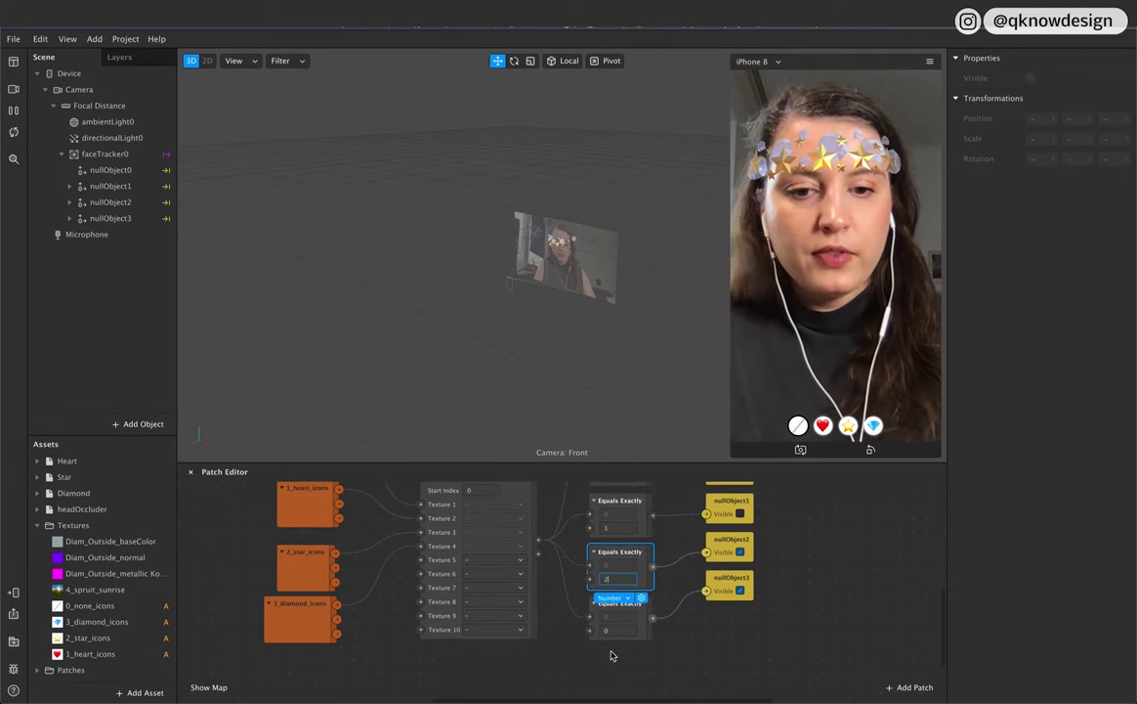
click(618, 631)
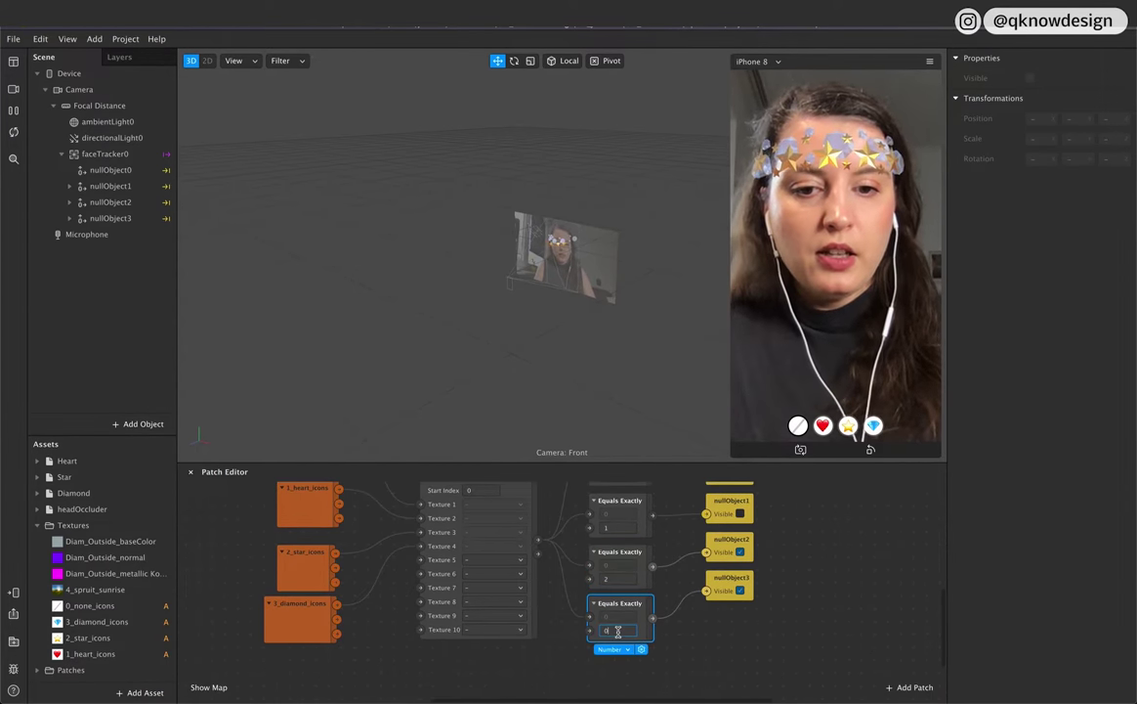
text(3)
click(749, 666)
scroll(748, 667, up, 4)
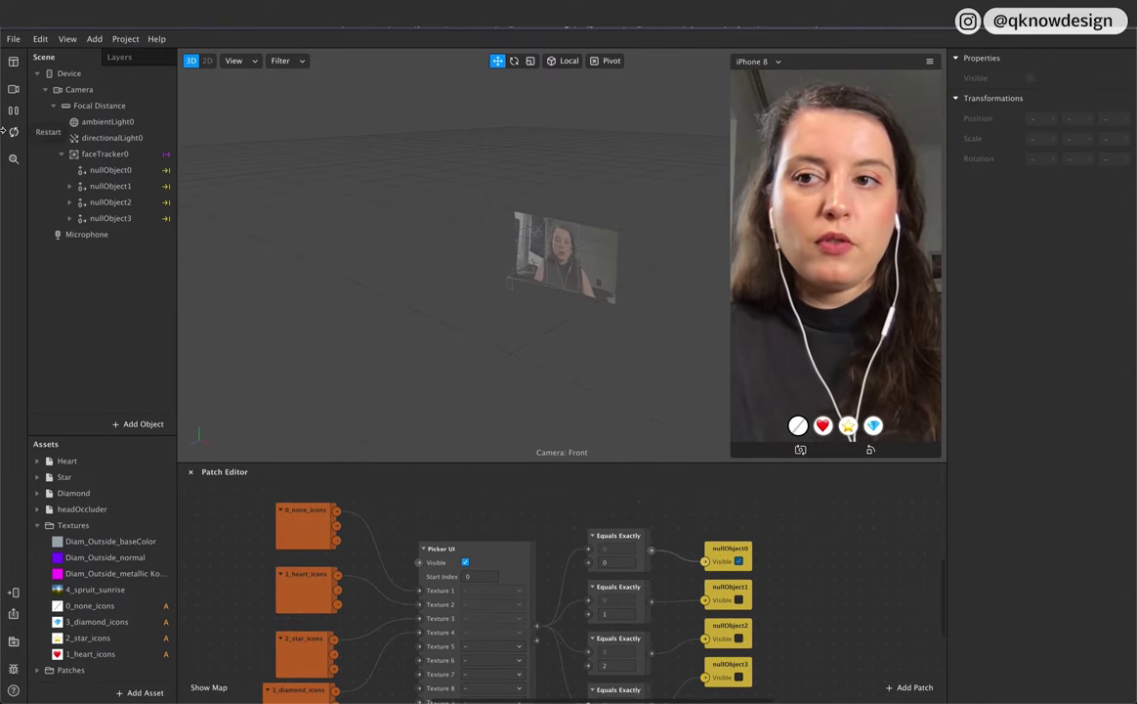
click(14, 134)
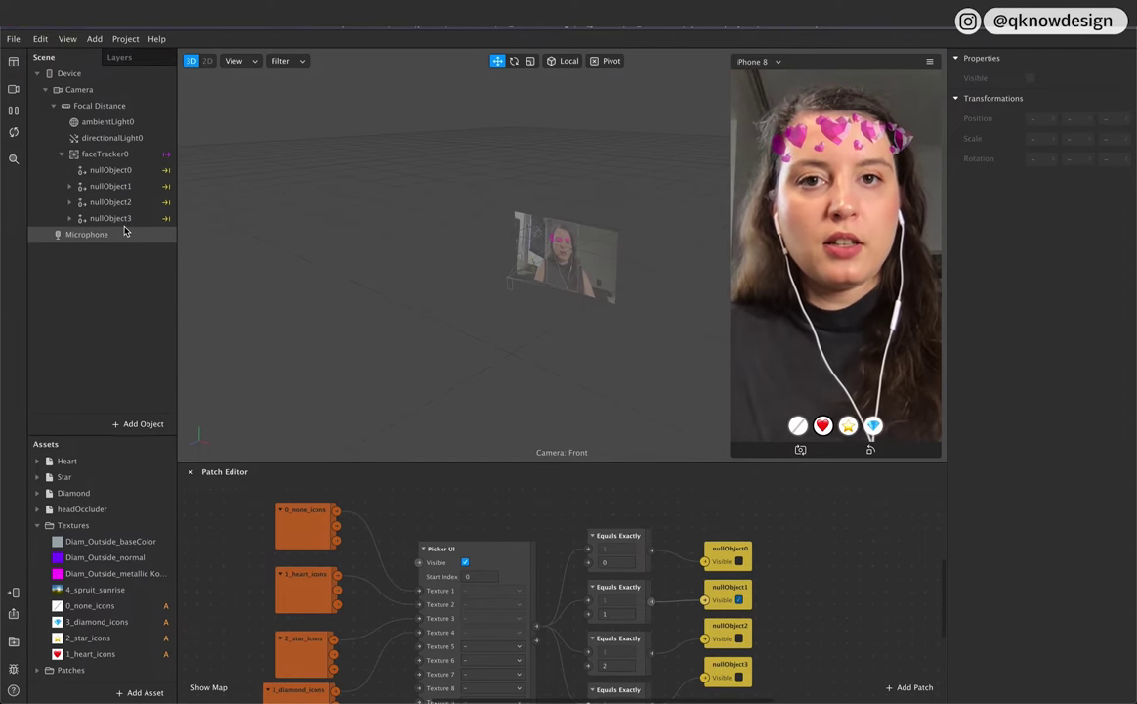
Step: Inspect the three headband null objects in the scene and the Heart objects grouped under nullObject1
click(110, 185)
shift+click(109, 218)
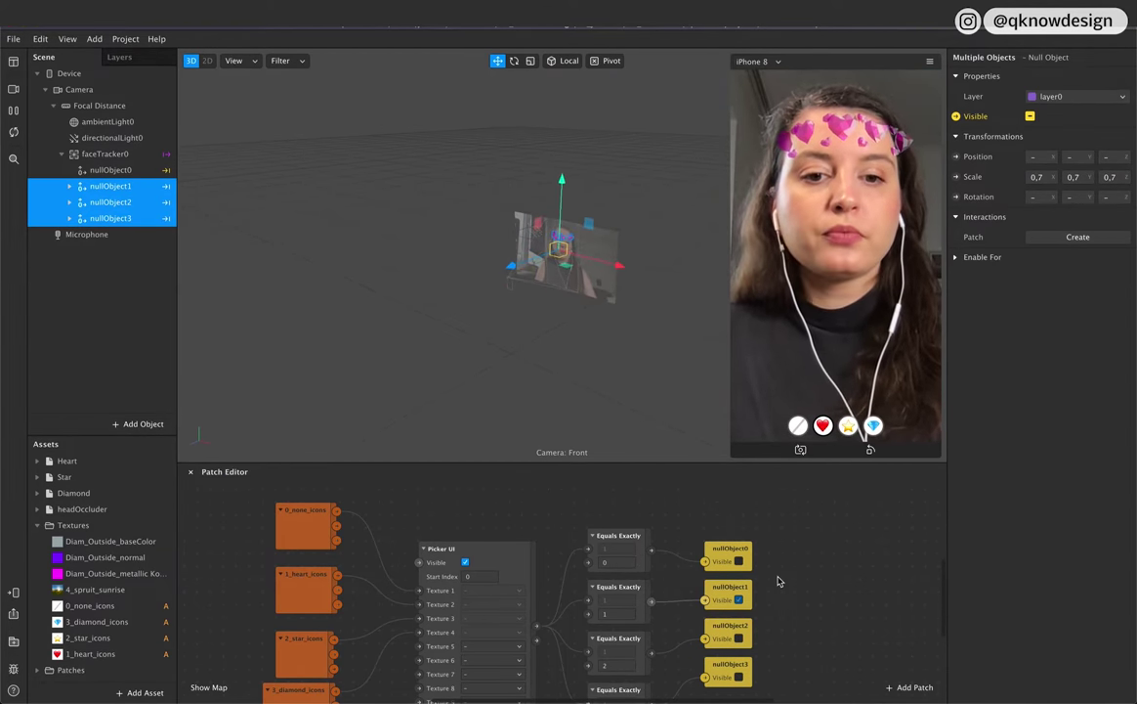
click(124, 309)
click(97, 185)
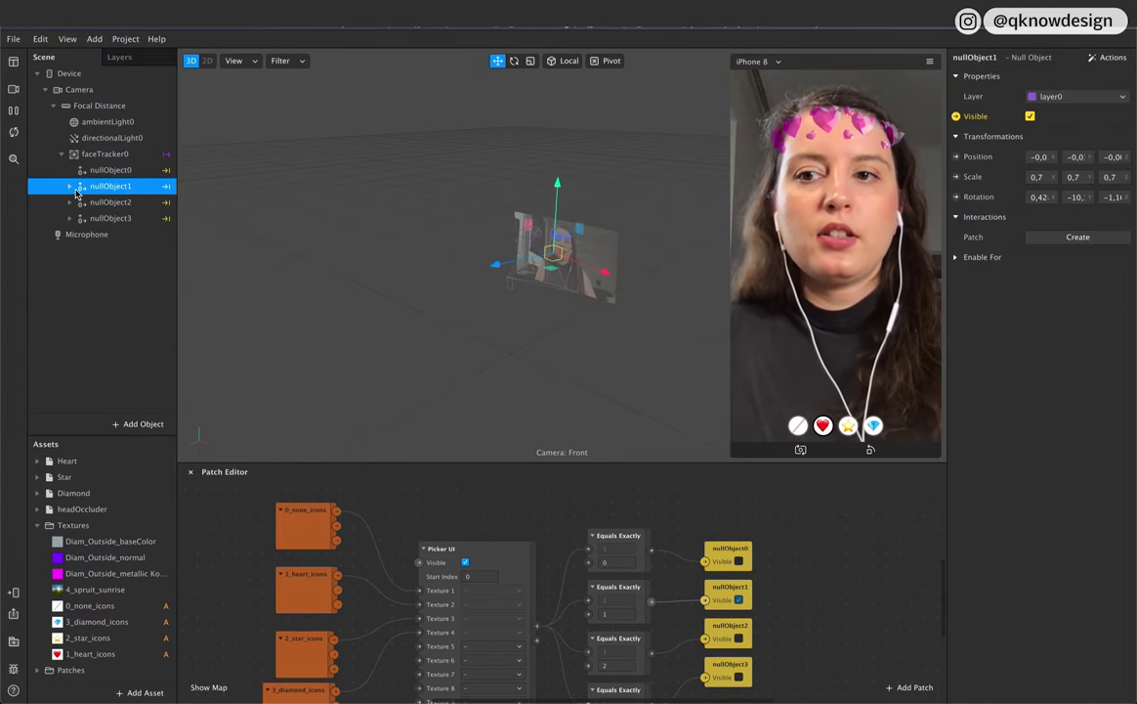
click(70, 187)
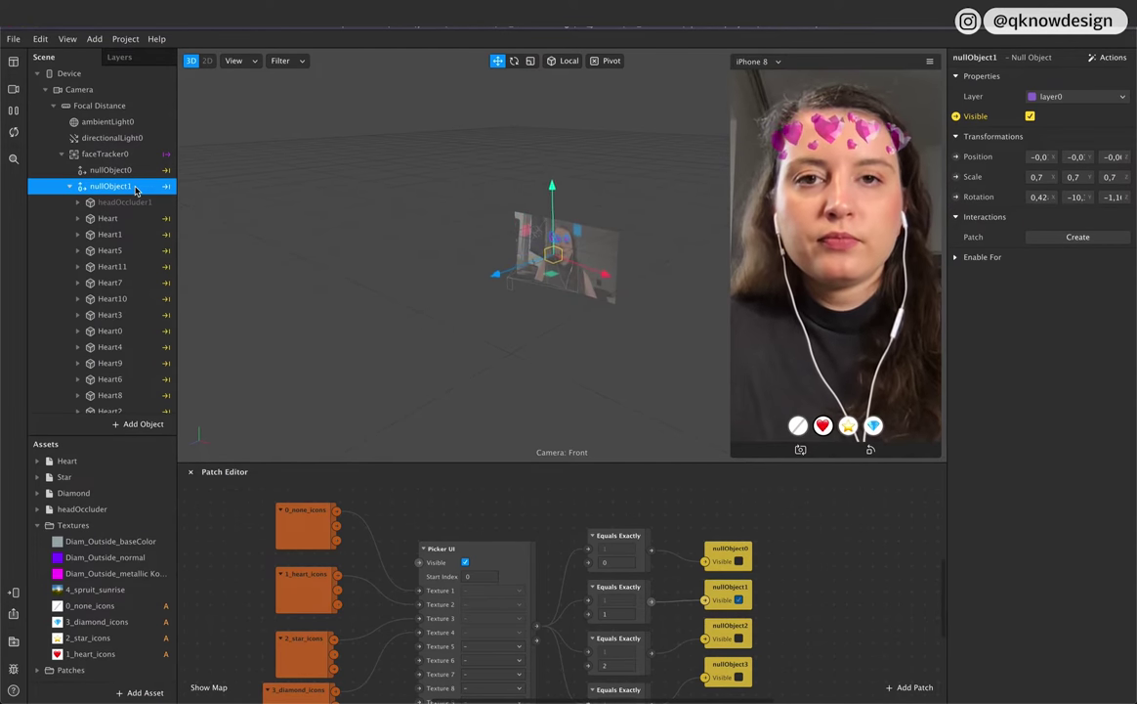
click(71, 187)
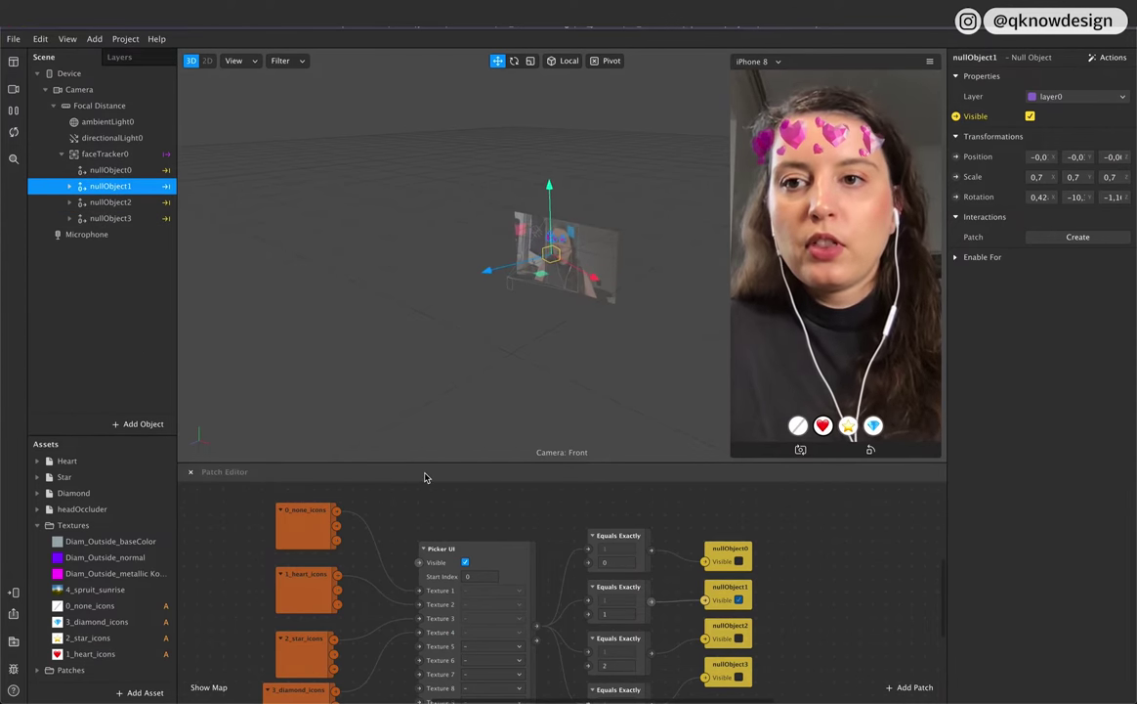
Step: Examine the patch graph from the icon textures through the Picker UI to the null objects, enlarging the Patch Editor to fit it all
scroll(696, 618, down, 5)
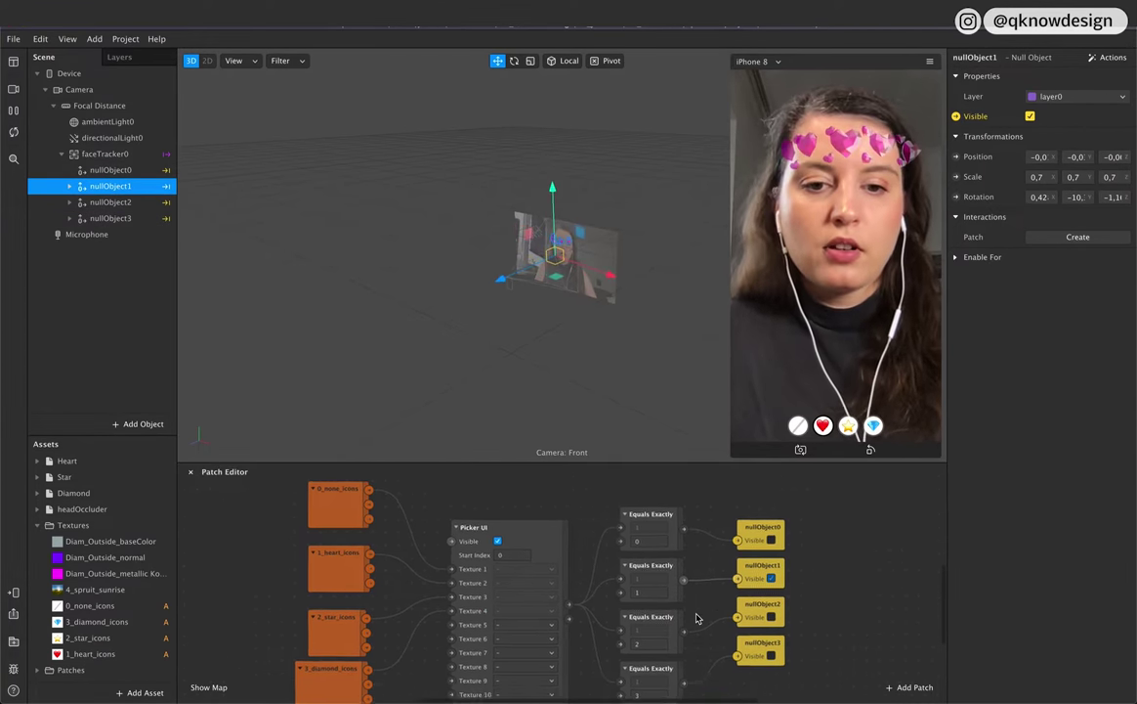
scroll(697, 618, up, 3)
scroll(696, 618, right, 3)
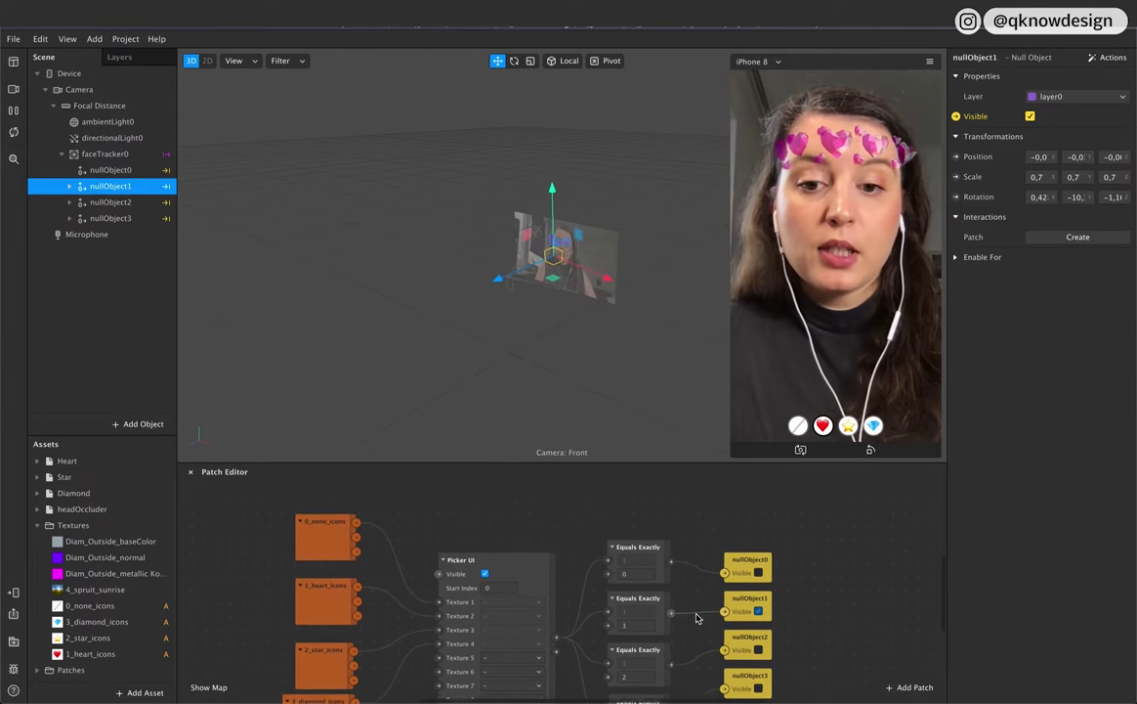
scroll(696, 618, down, 1)
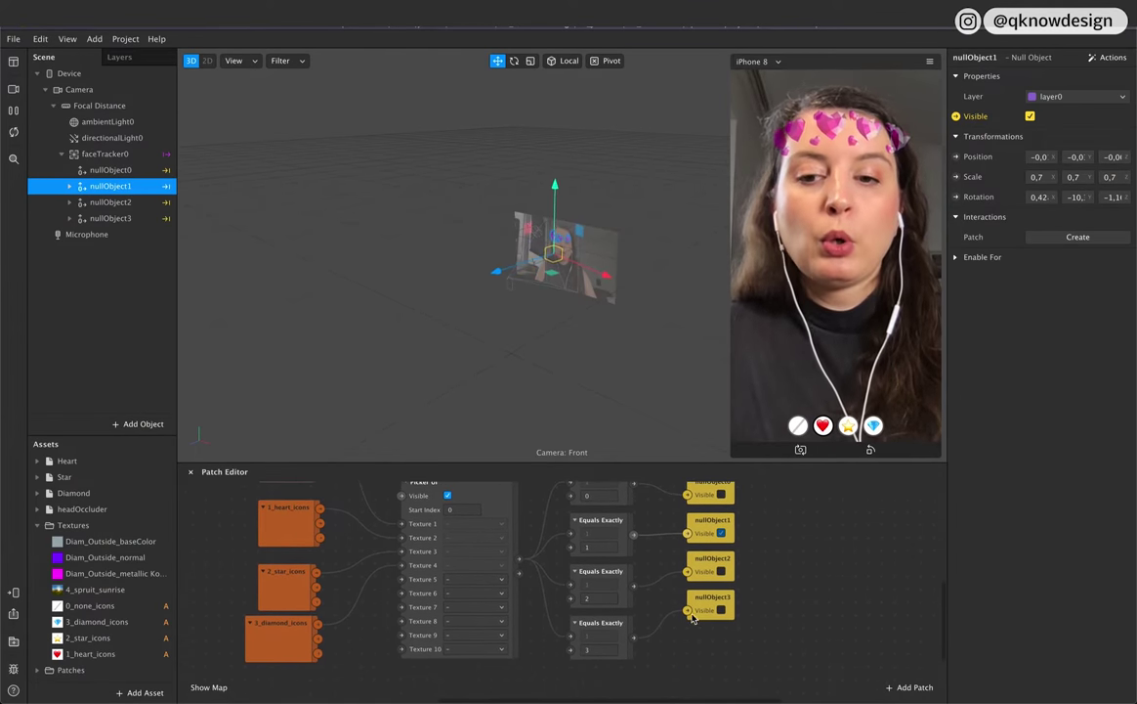
click(293, 647)
scroll(464, 616, up, 6)
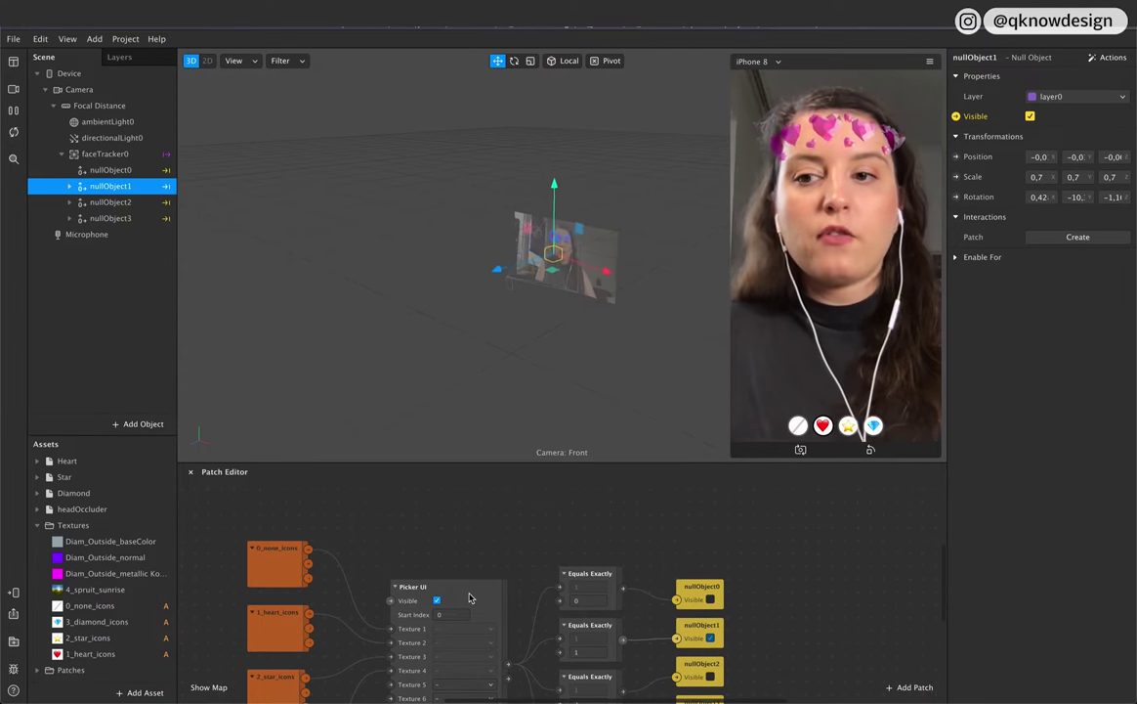
scroll(467, 592, down, 2)
scroll(612, 592, left, 3)
scroll(611, 592, down, 1)
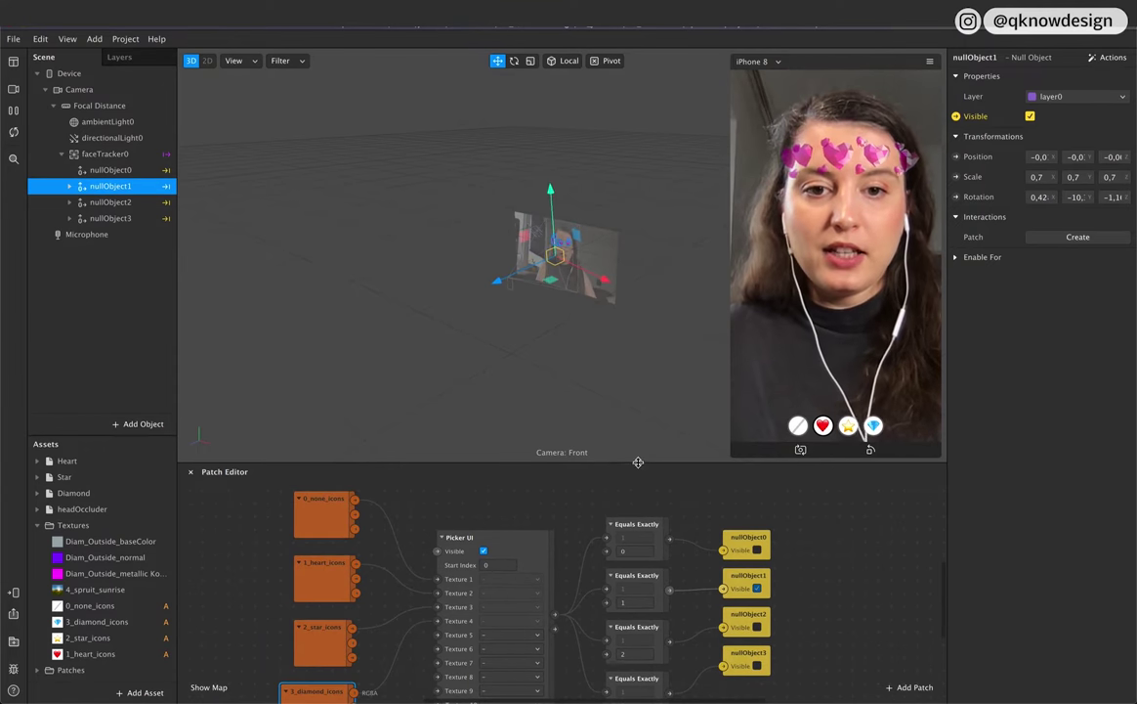
drag(625, 463, 625, 403)
click(851, 603)
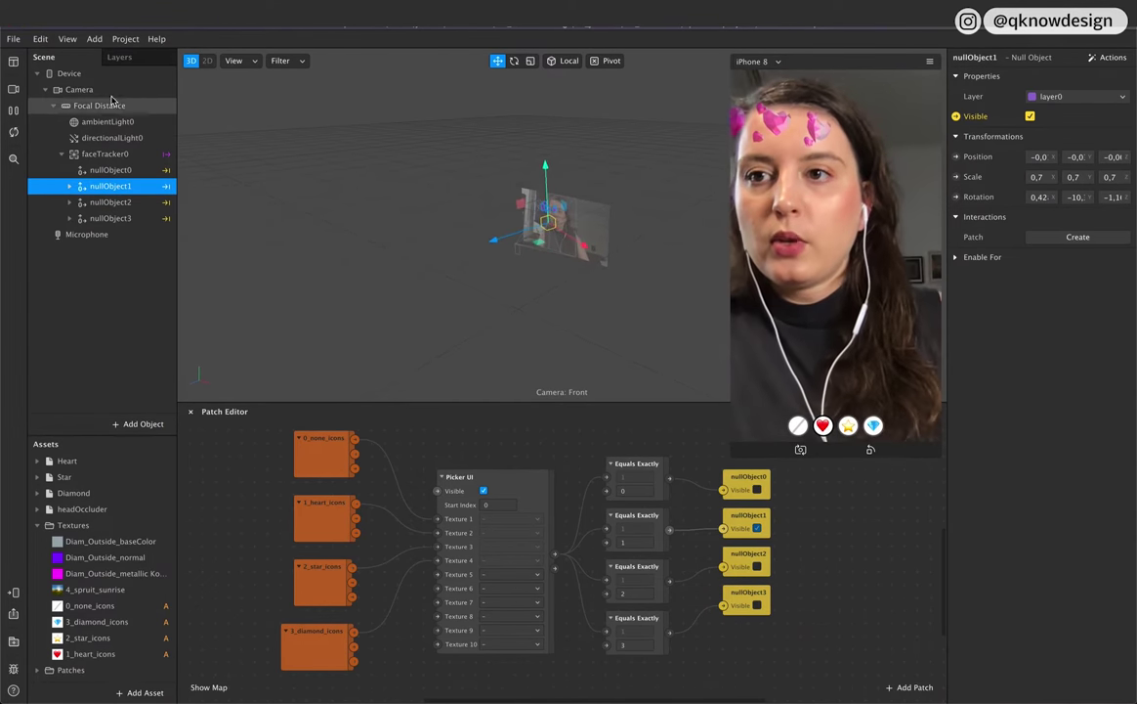
Step: Create a new blank project in a maximized window and enlarge its simulator preview
click(14, 41)
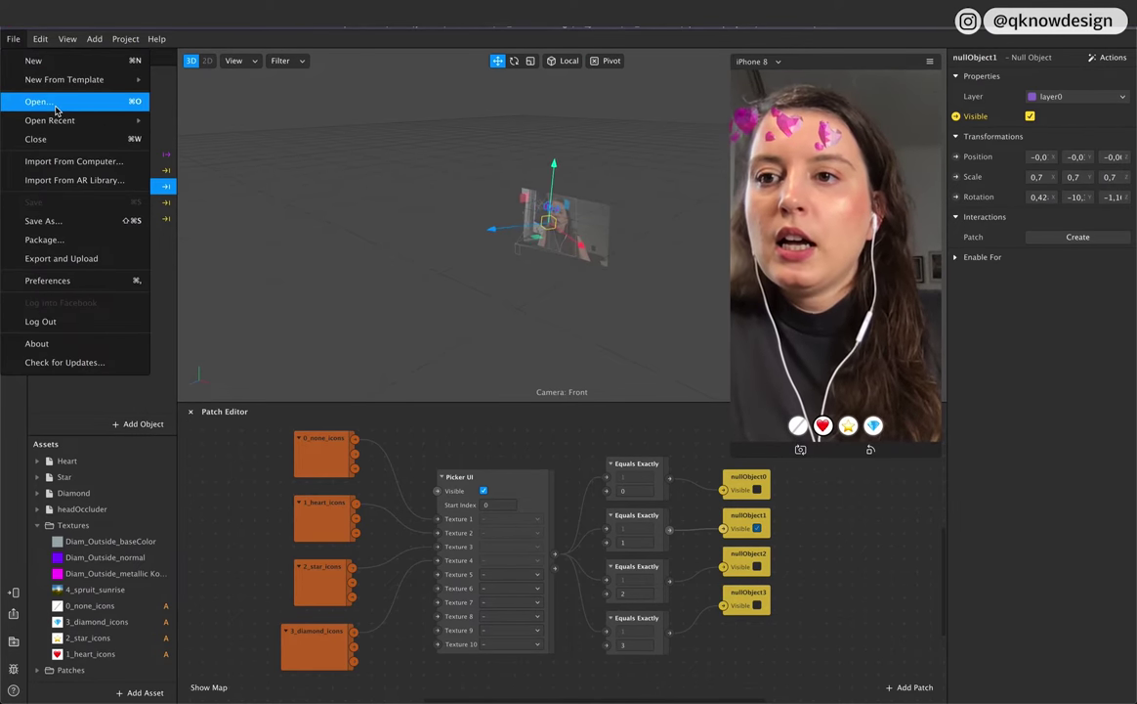
click(61, 60)
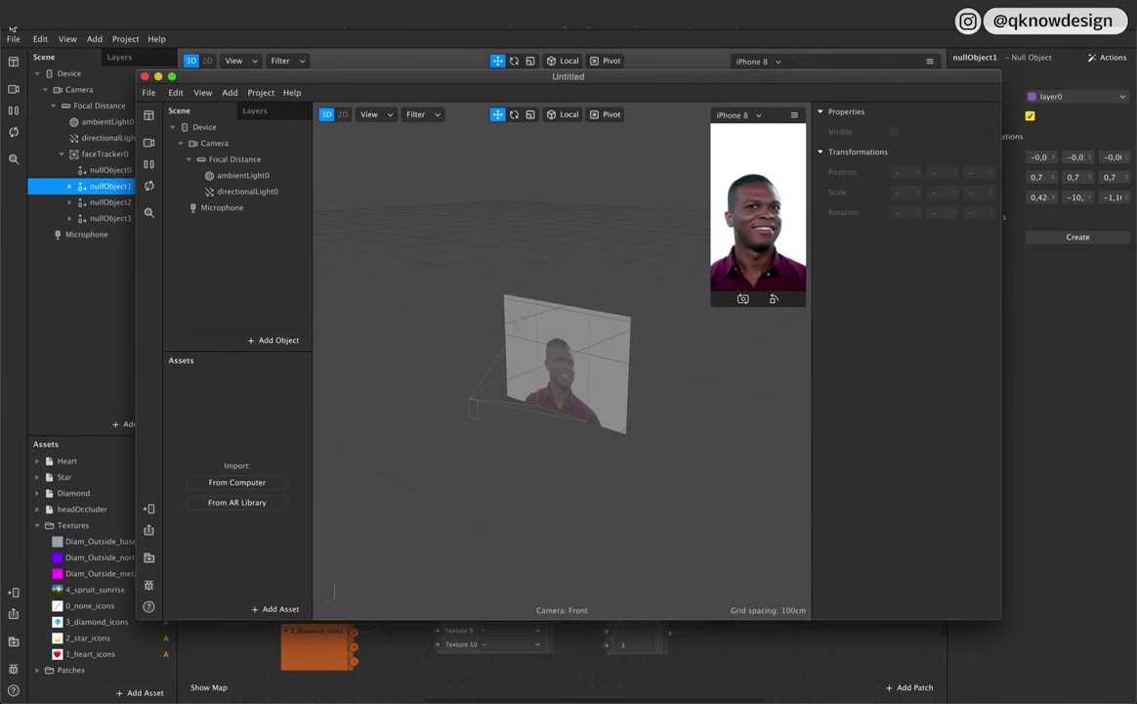
click(36, 28)
click(172, 78)
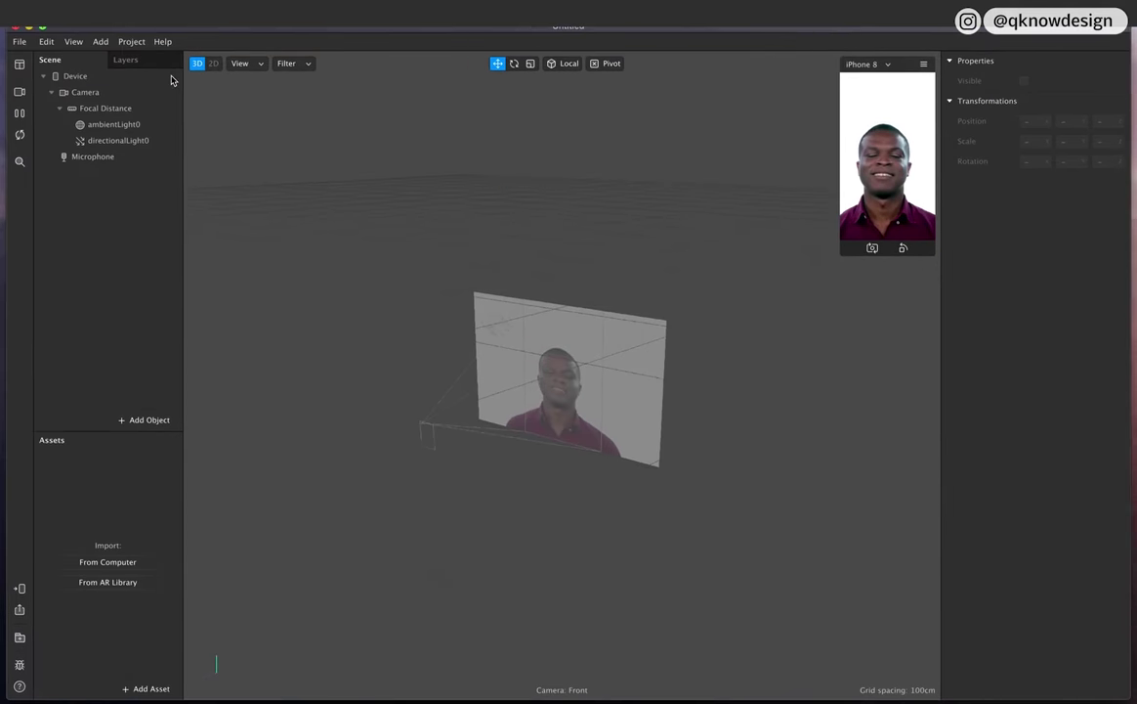
drag(849, 251, 751, 418)
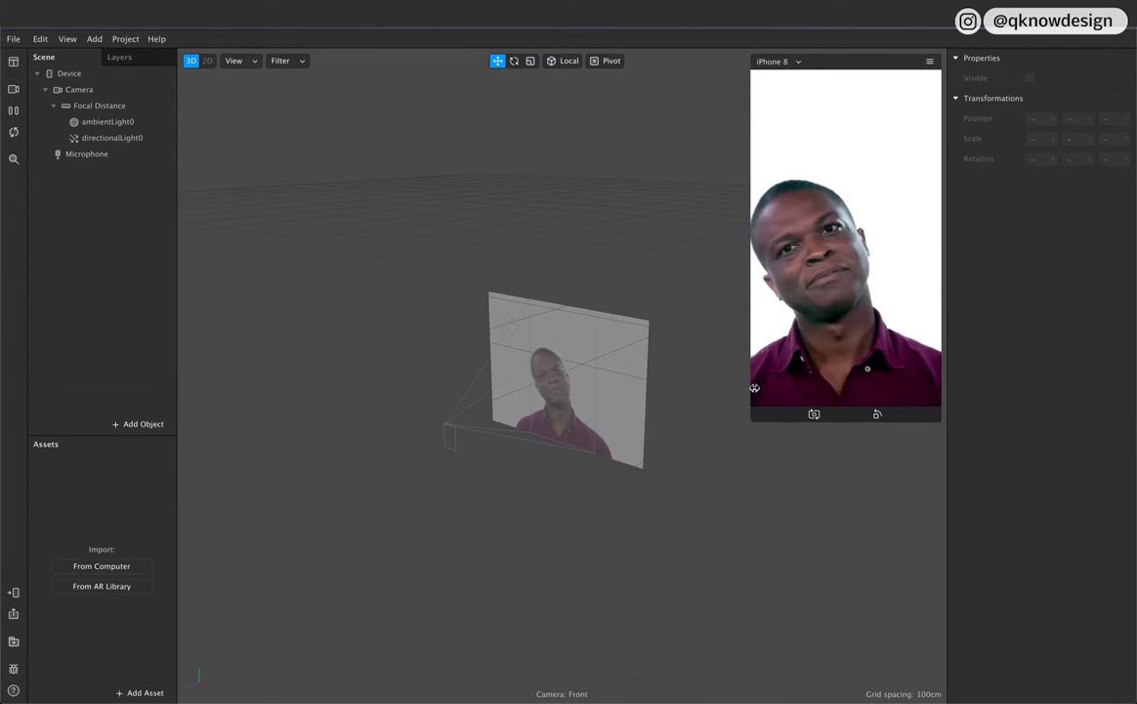
Step: Use FaceTime HD Camera (Built-in) as the simulator's video source and show the Patch Editor
click(14, 111)
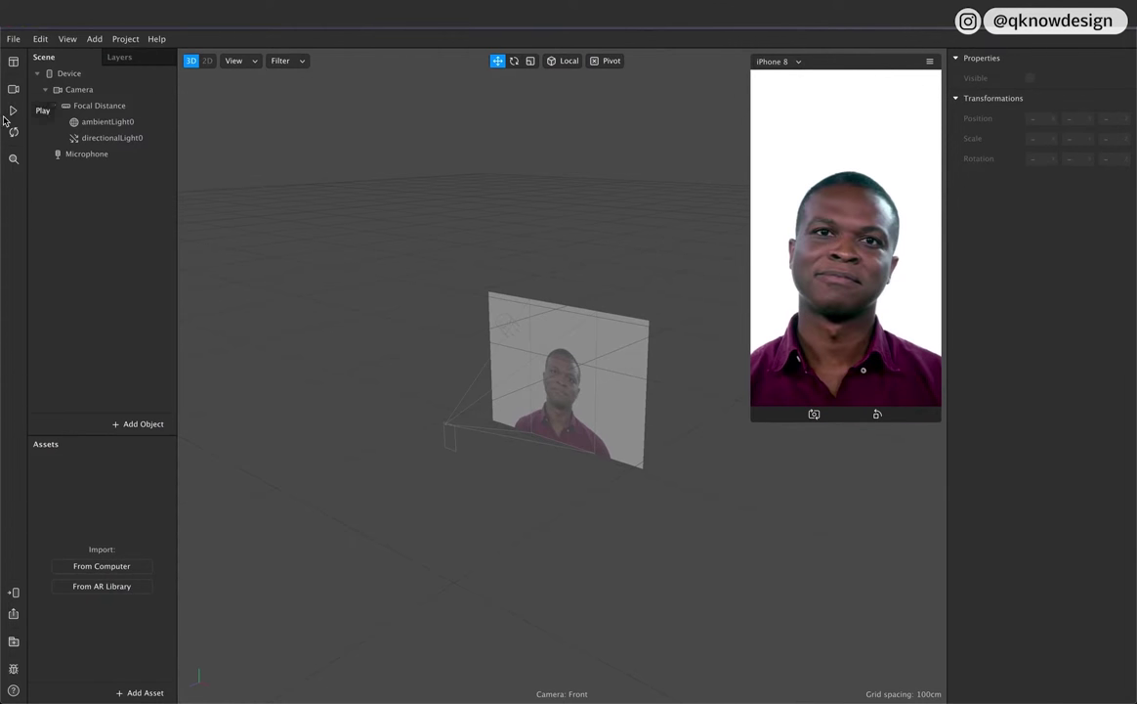
click(13, 89)
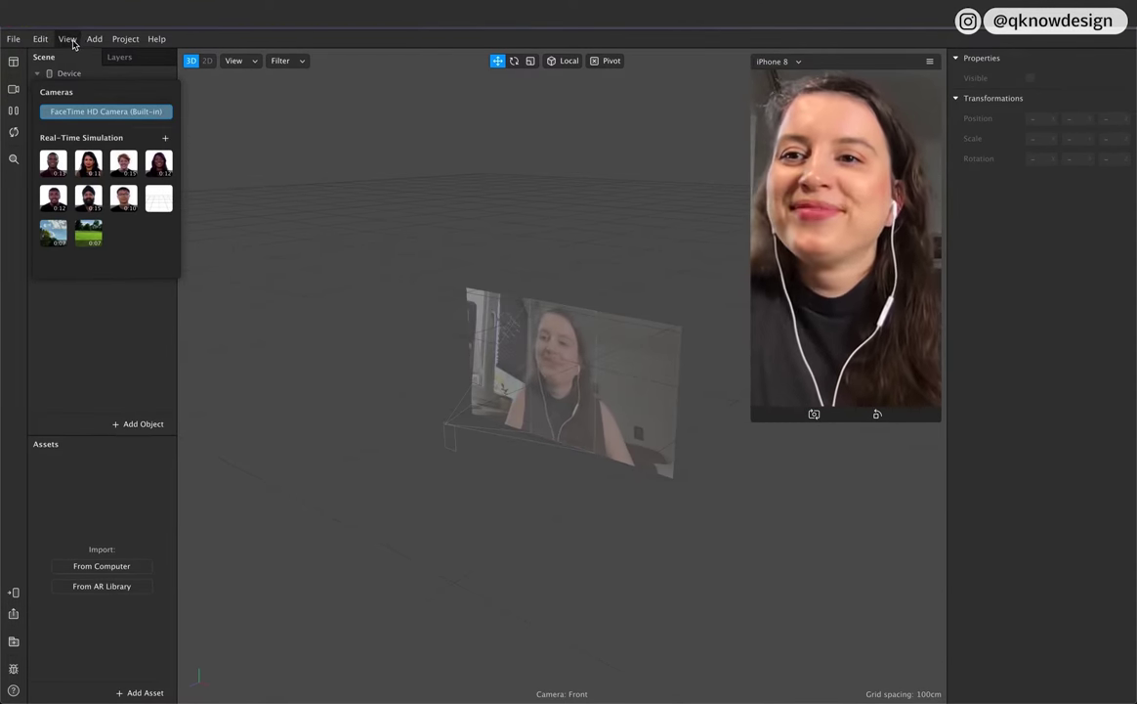
click(68, 39)
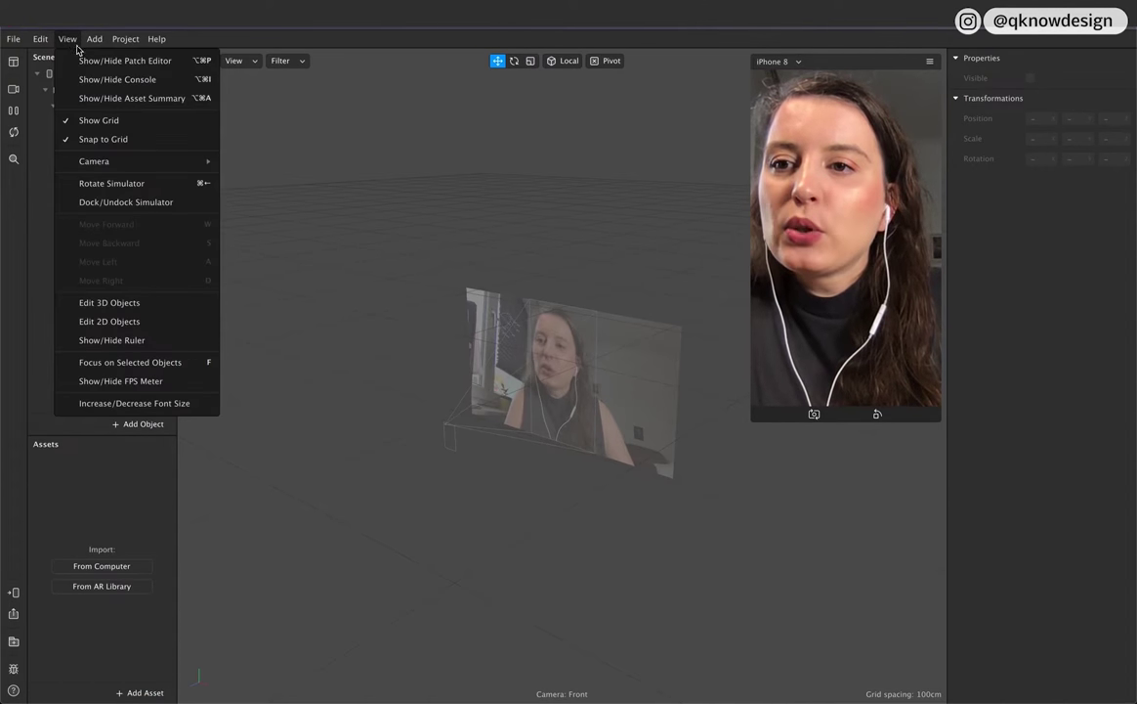
click(78, 58)
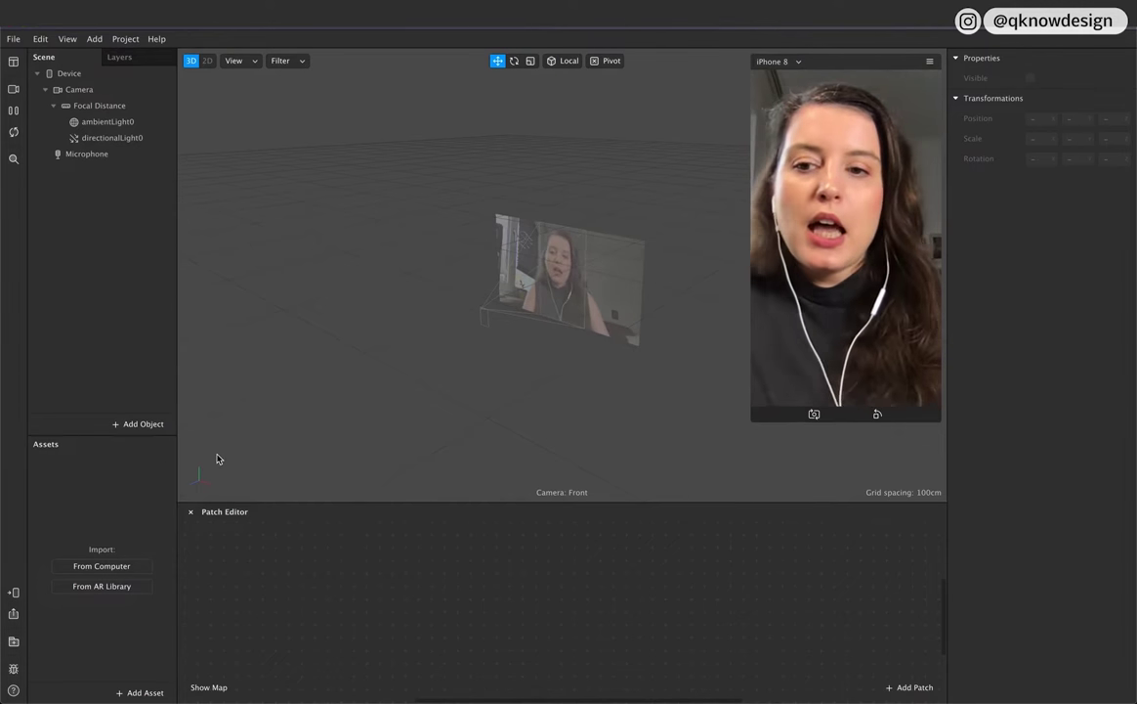
Step: Add a rectangle object to the scene and rename it LUT
click(144, 426)
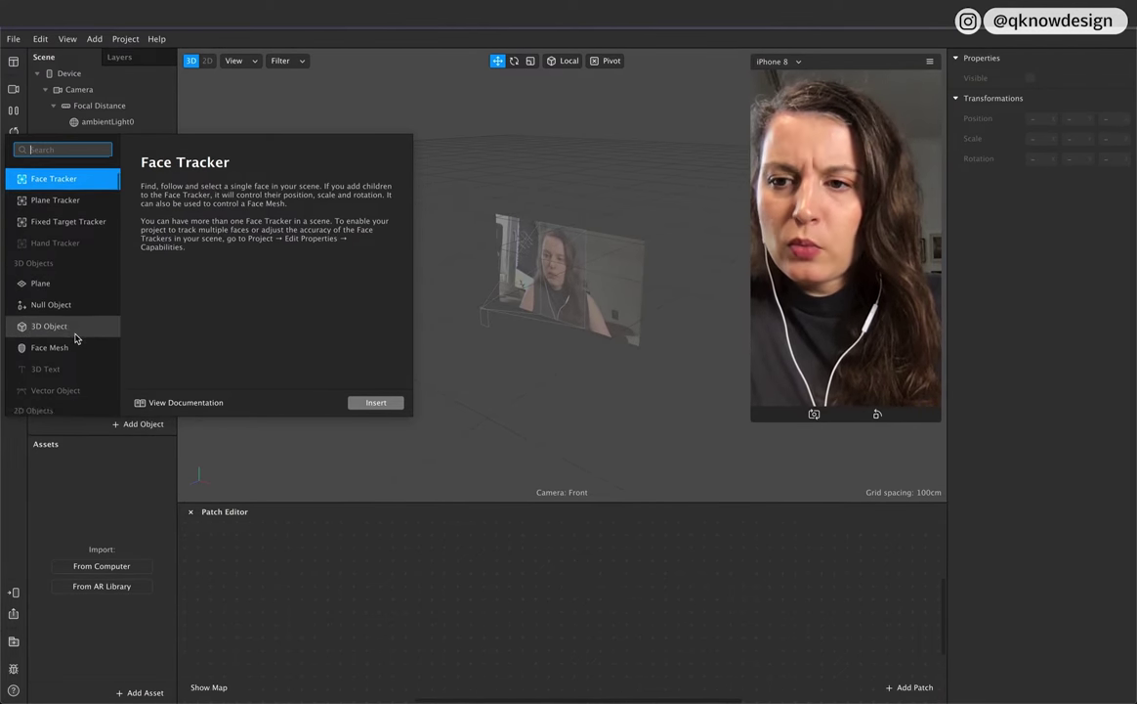
scroll(73, 352, down, 2)
click(68, 402)
click(377, 402)
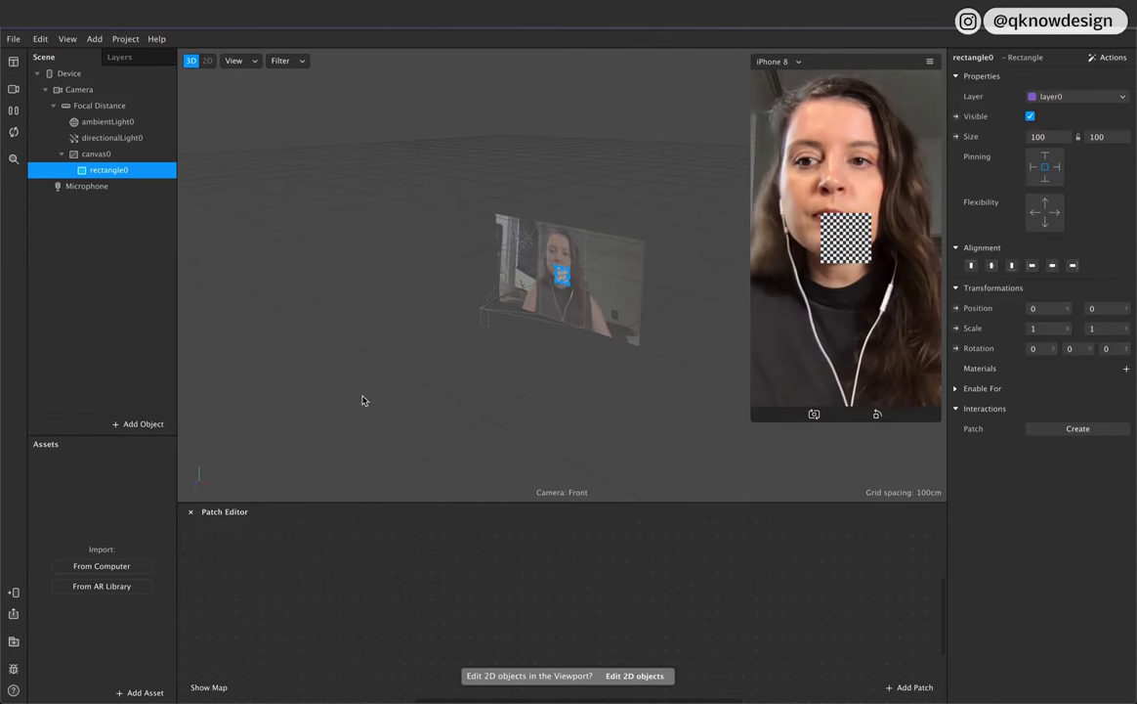
double_click(117, 173)
text(LUT)
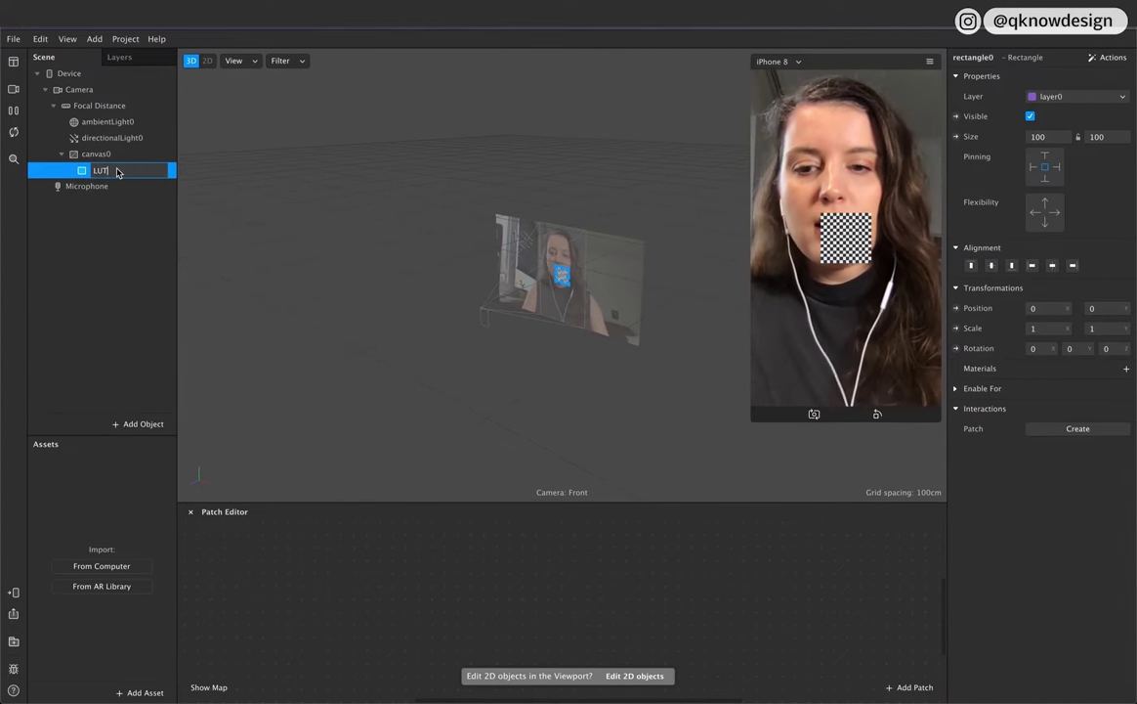
key(Return)
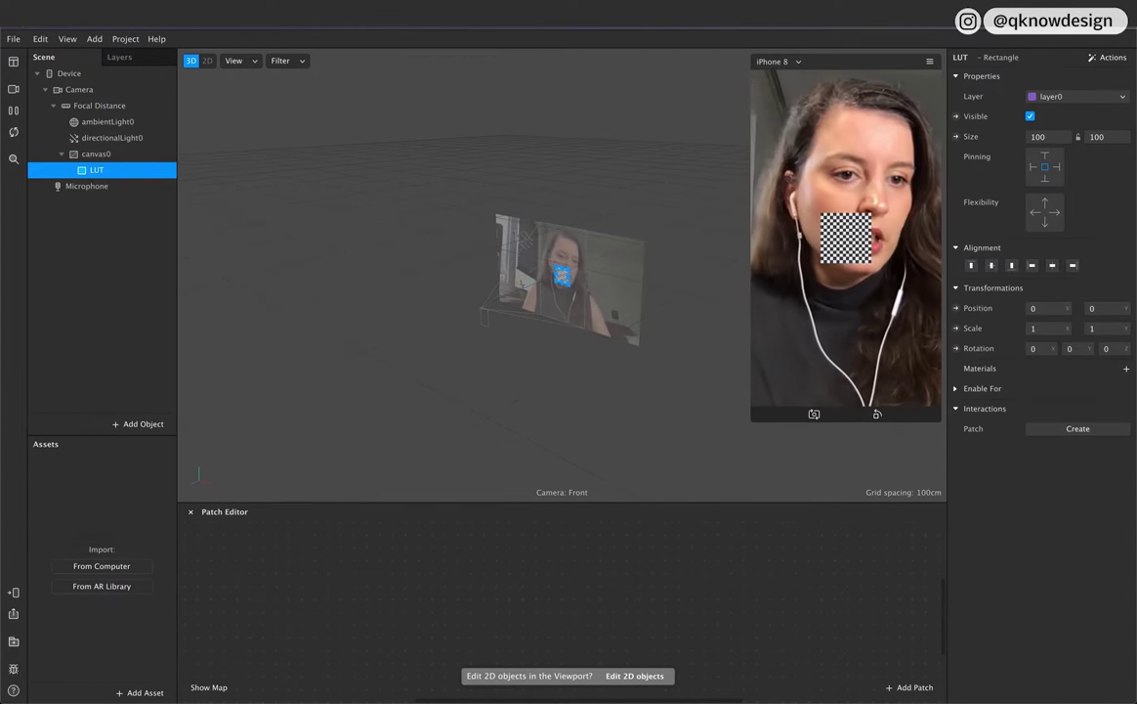
Step: Give the LUT rectangle a new material named LUT_mat with the Flat shader type
click(1125, 368)
click(1059, 391)
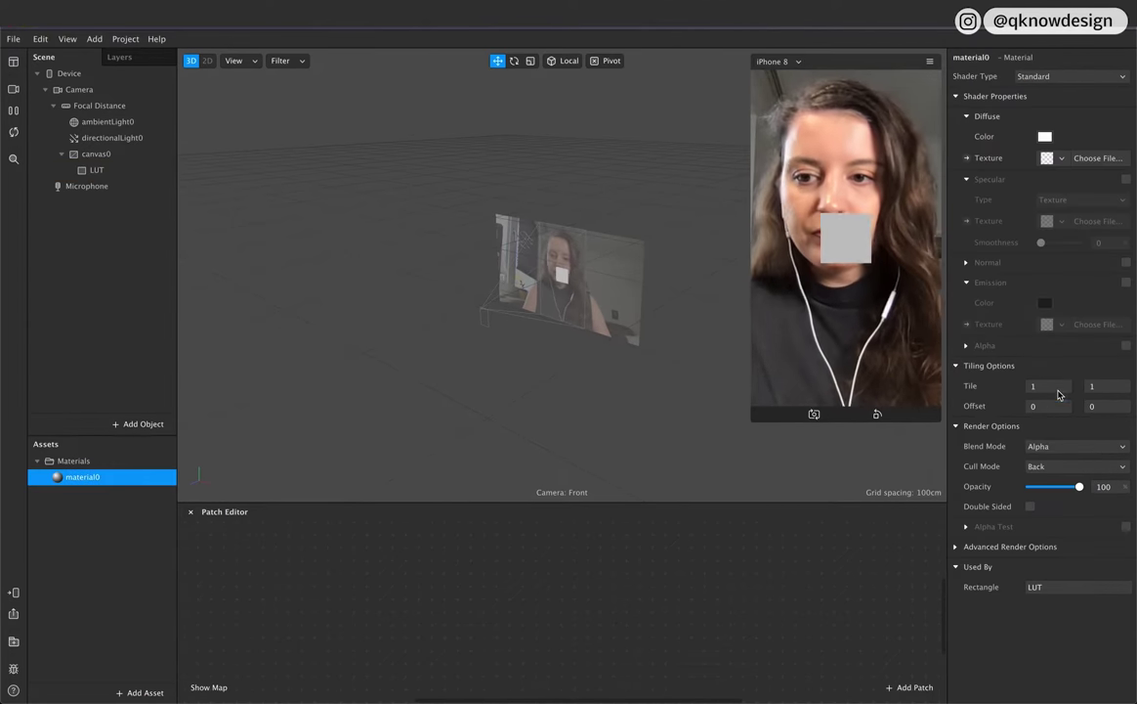
double_click(973, 58)
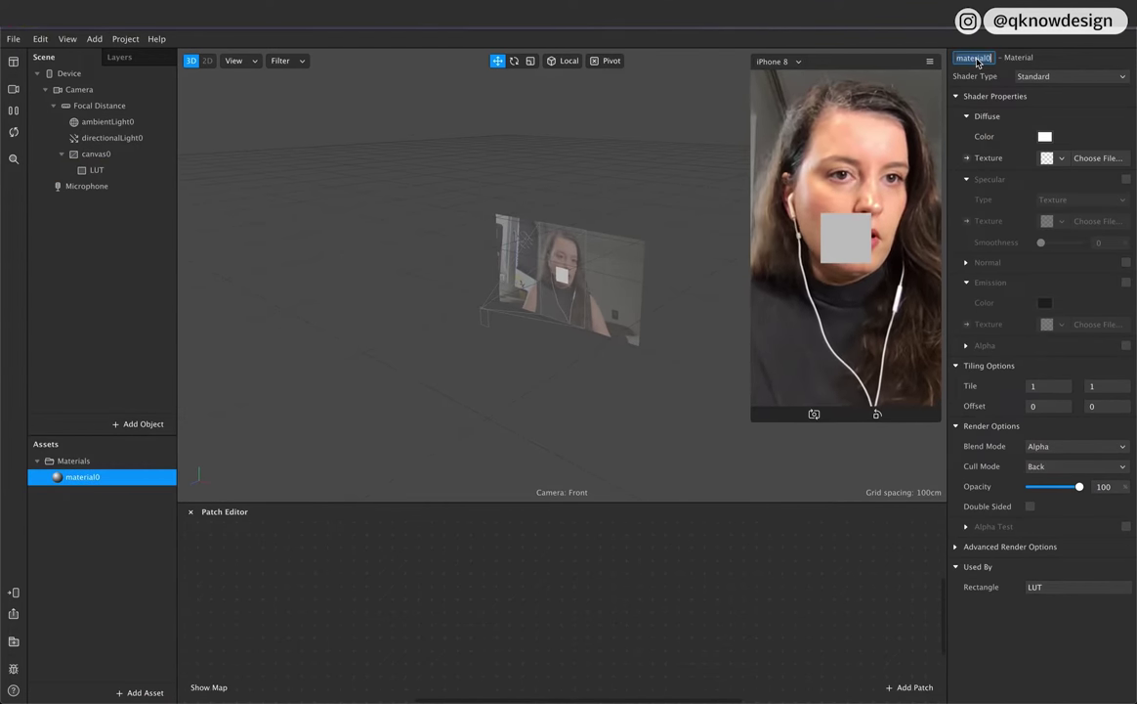
text(LUT)
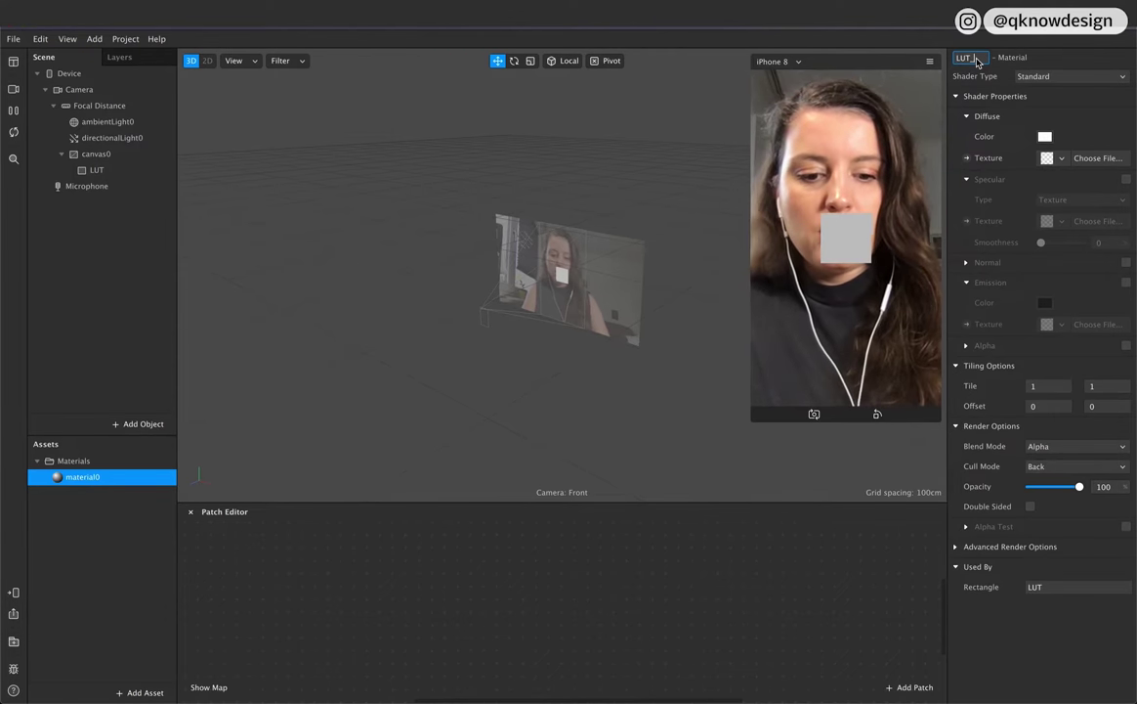
text(_mat)
key(Return)
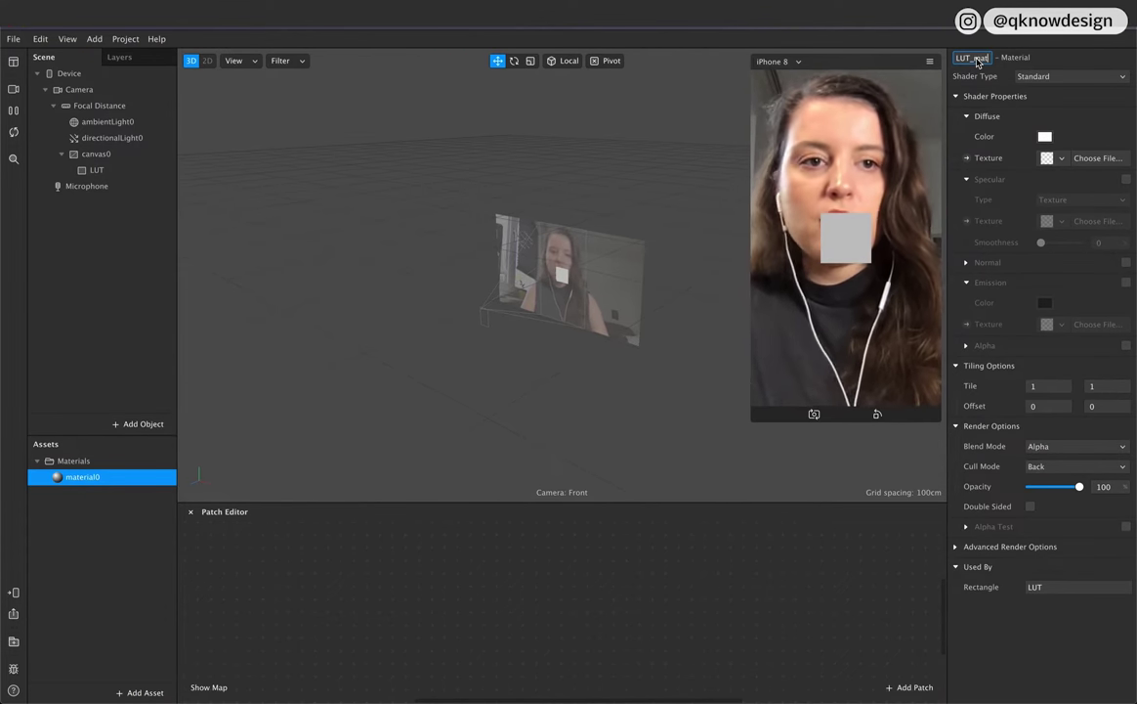
click(1080, 76)
click(1079, 80)
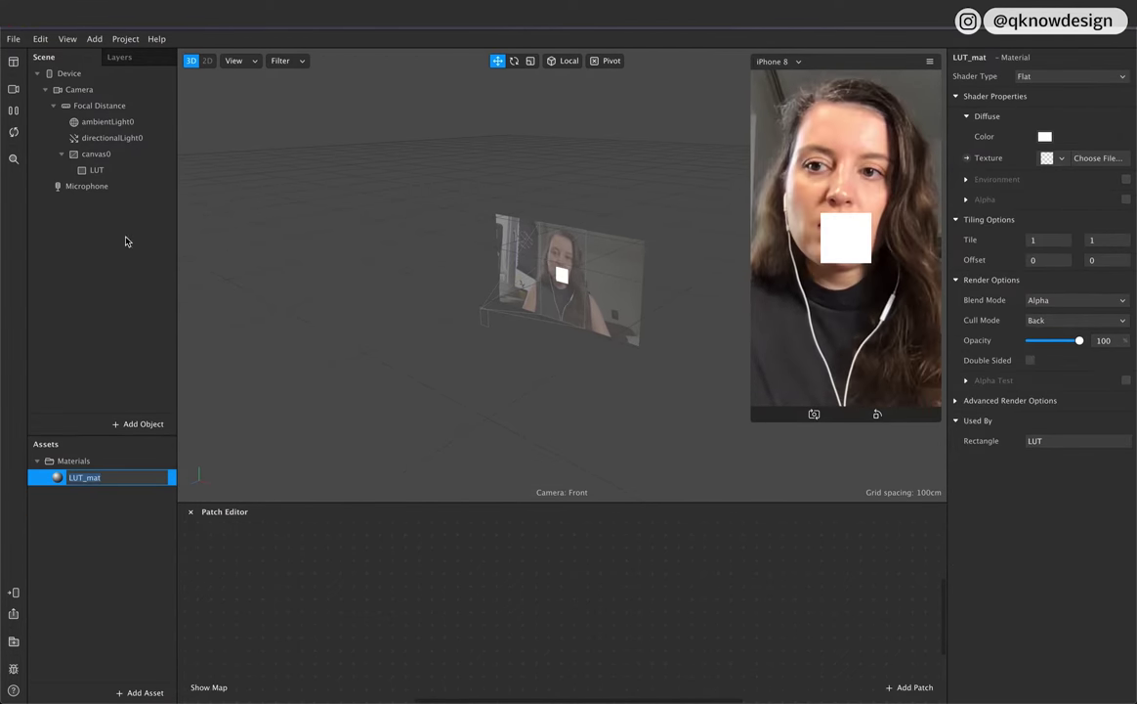
Step: Set the LUT rectangle's size to 375 × 667 and hide it
click(99, 171)
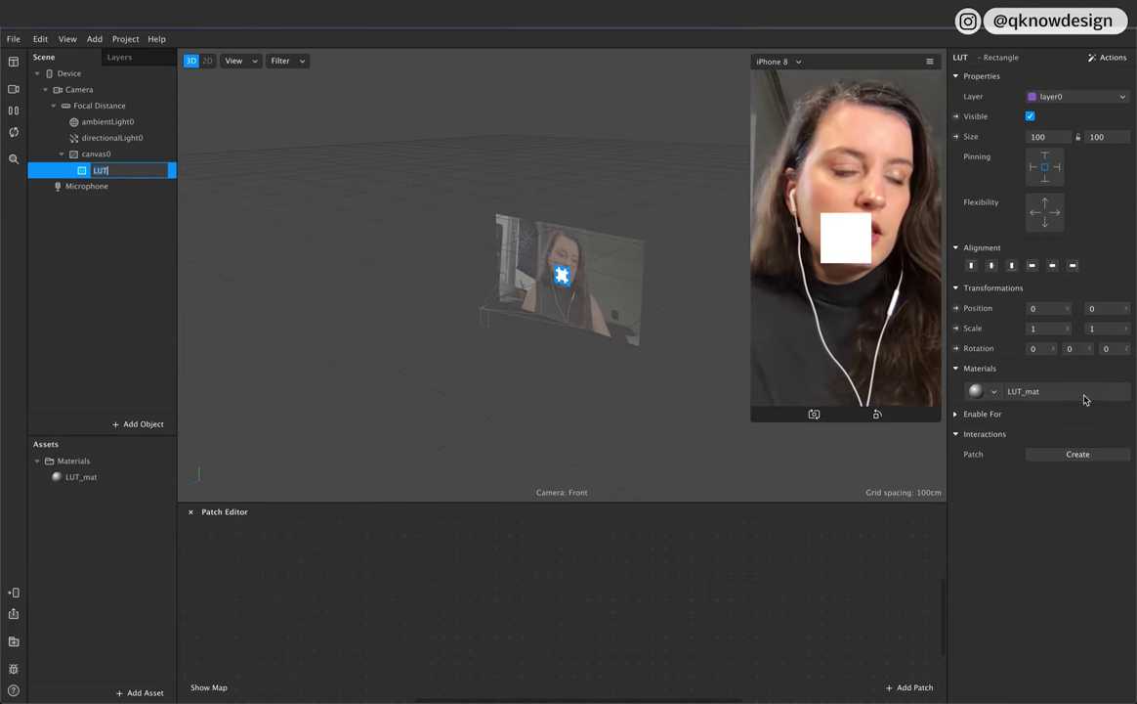
click(1050, 138)
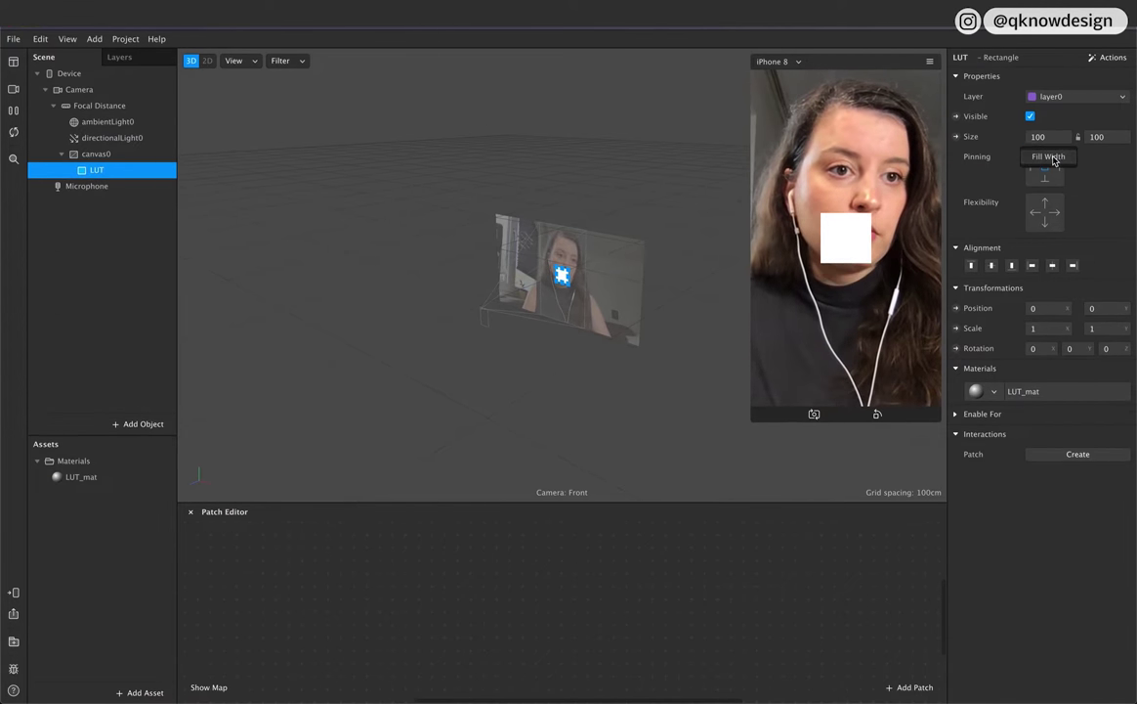
text(375)
key(Return)
click(1095, 137)
text(667)
key(Return)
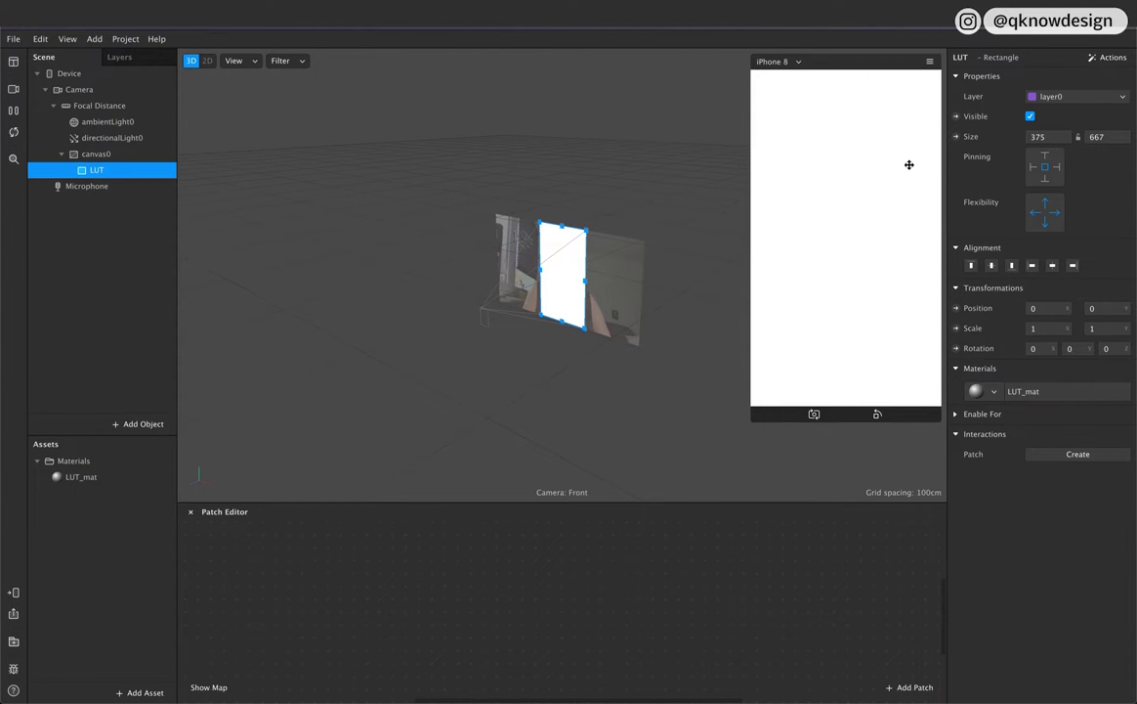
click(1031, 116)
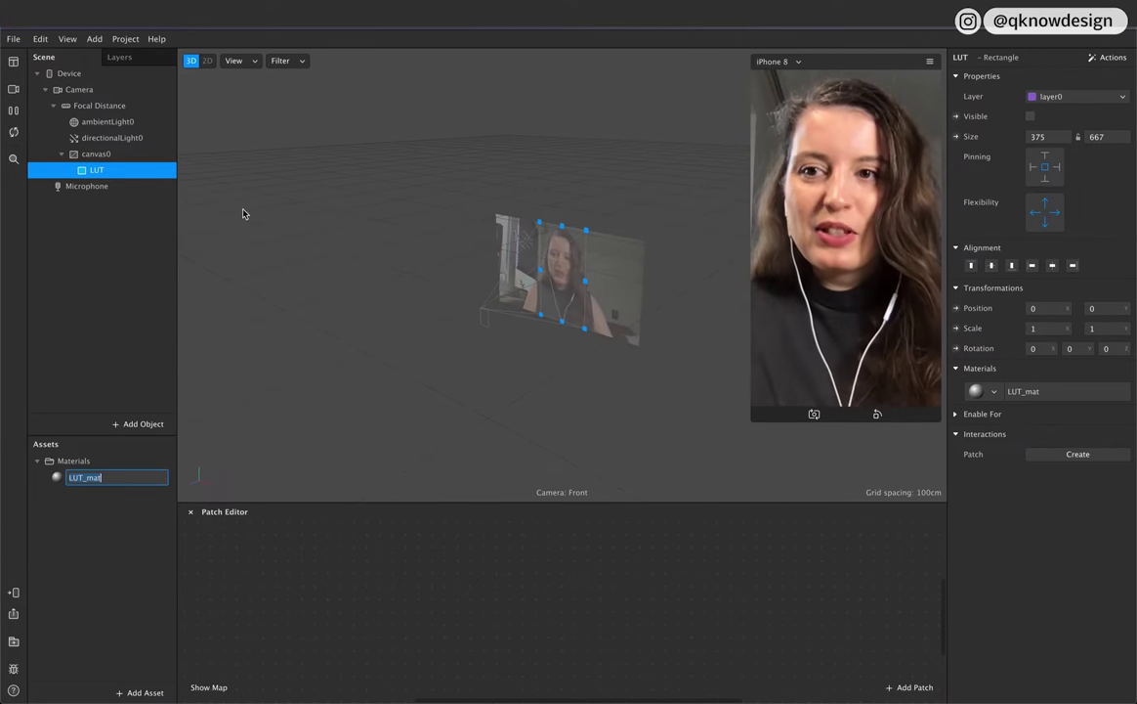
Step: Extract the camera's texture and place cameraTexture0 as a patch in the Patch Editor
click(78, 89)
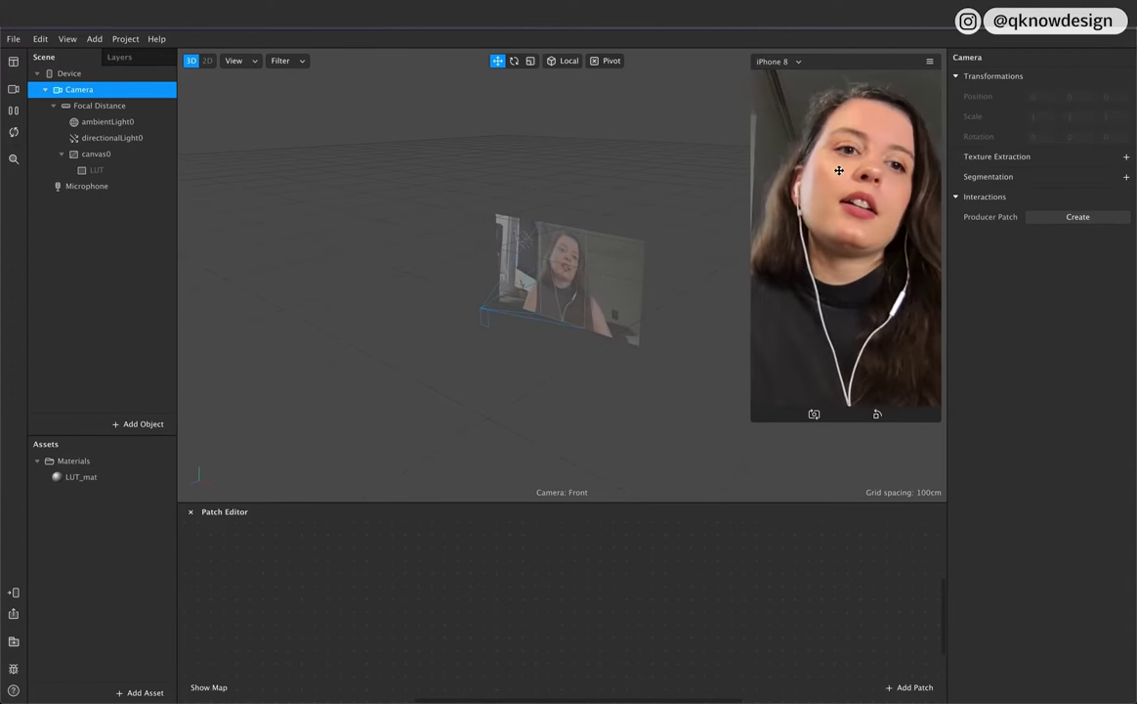
click(1129, 158)
drag(103, 509, 379, 571)
scroll(476, 598, left, 2)
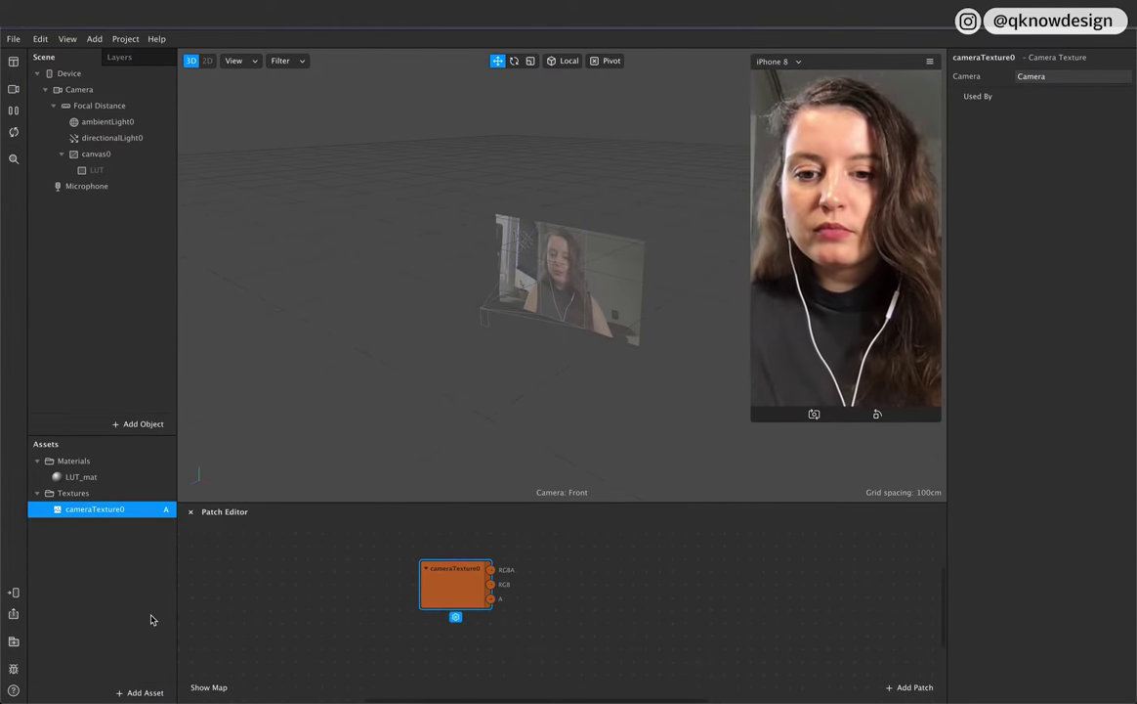
Step: Import FastColorLUT.arp from the patches_block folder and feed the camera texture's RGBA output into the patch's Texture input
click(139, 691)
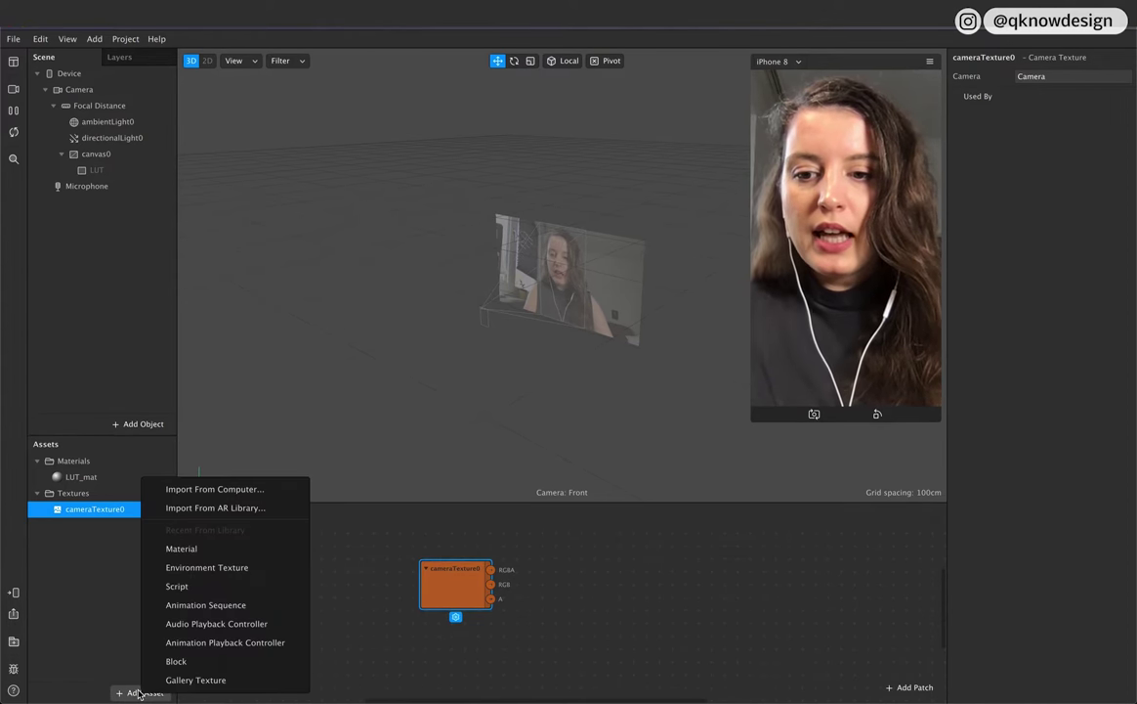
click(243, 490)
click(327, 182)
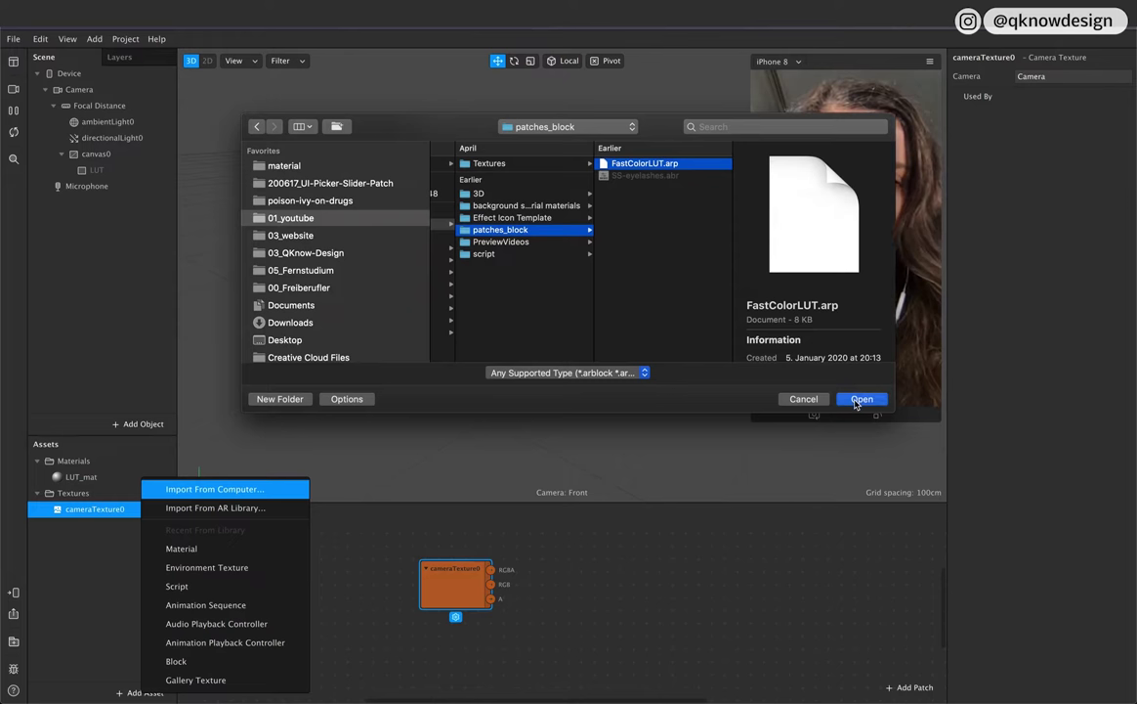
click(860, 399)
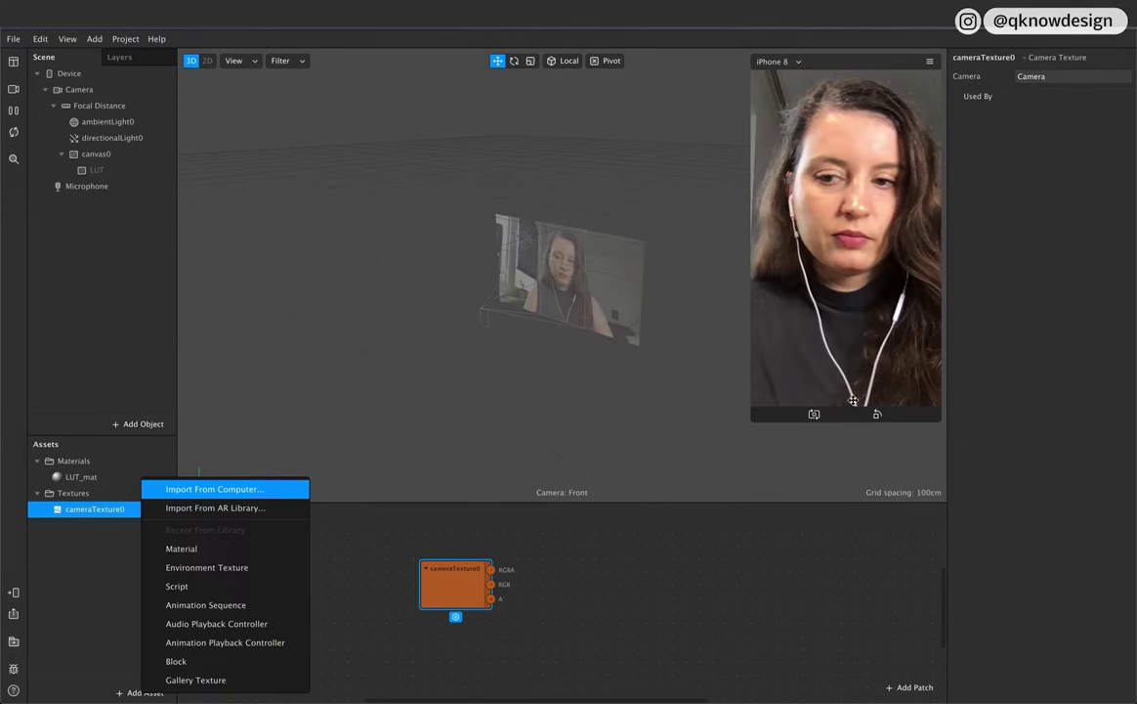
drag(87, 544, 604, 574)
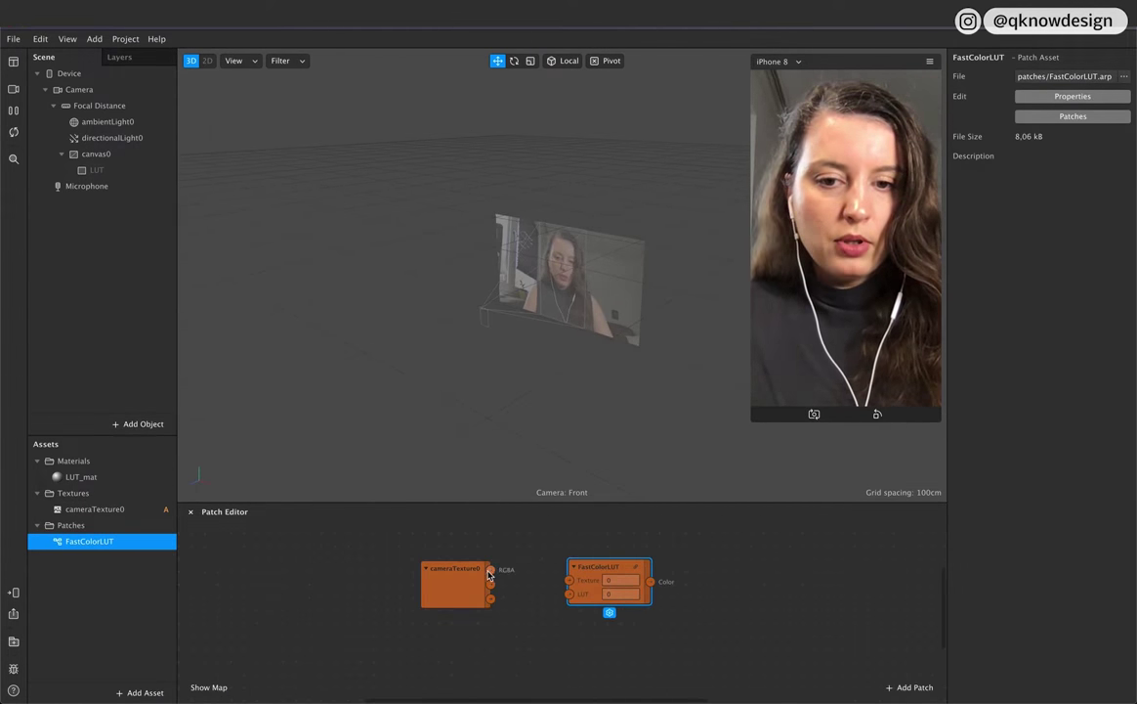
drag(491, 568, 570, 580)
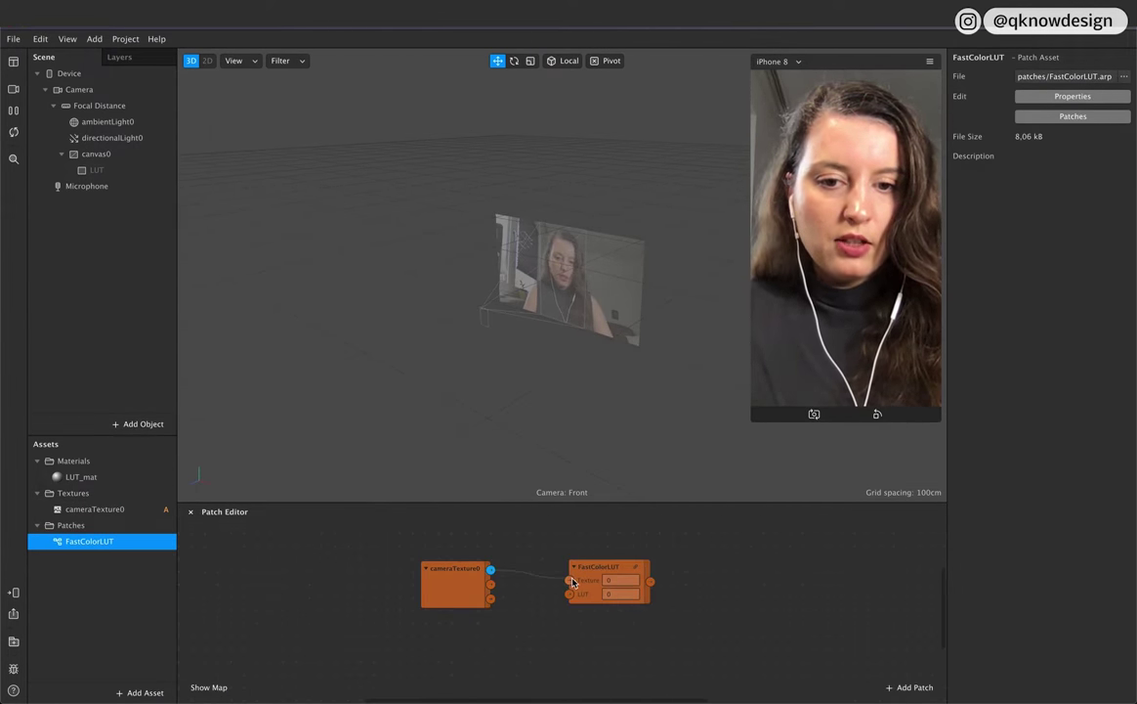
Step: Make the LUT rectangle visible again
click(98, 477)
click(127, 170)
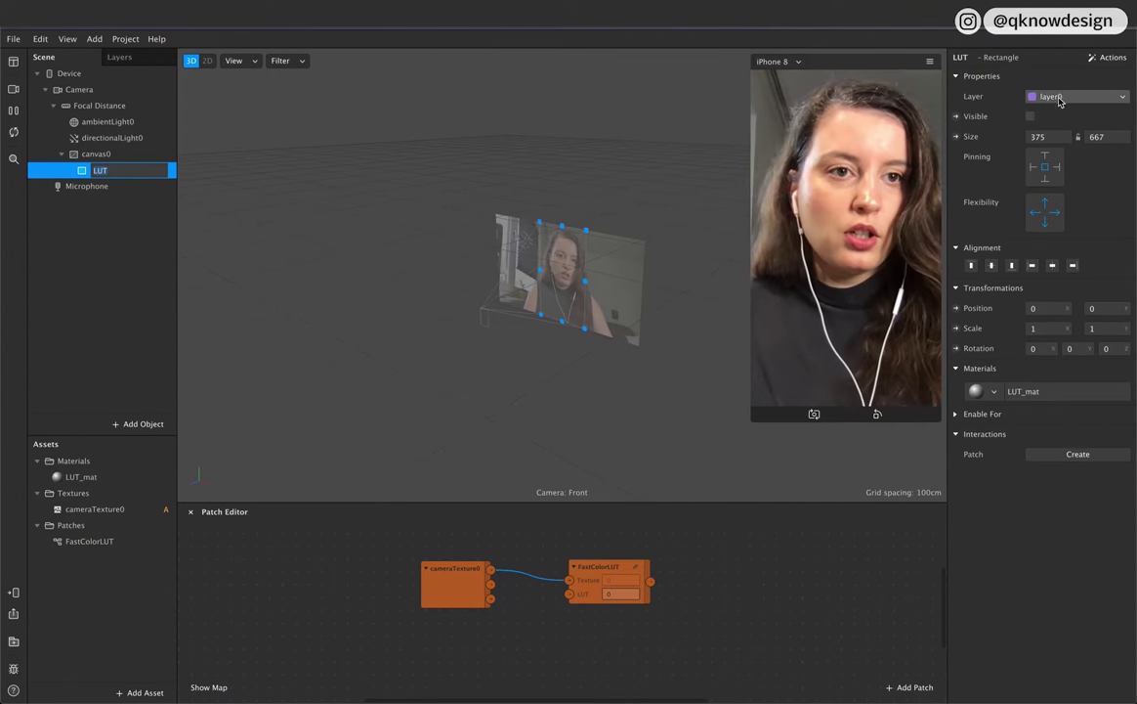
click(1030, 116)
Step: Create a diffuse texture patch for LUT_mat and connect FastColorLUT's Color output to it, closing the Console
click(76, 477)
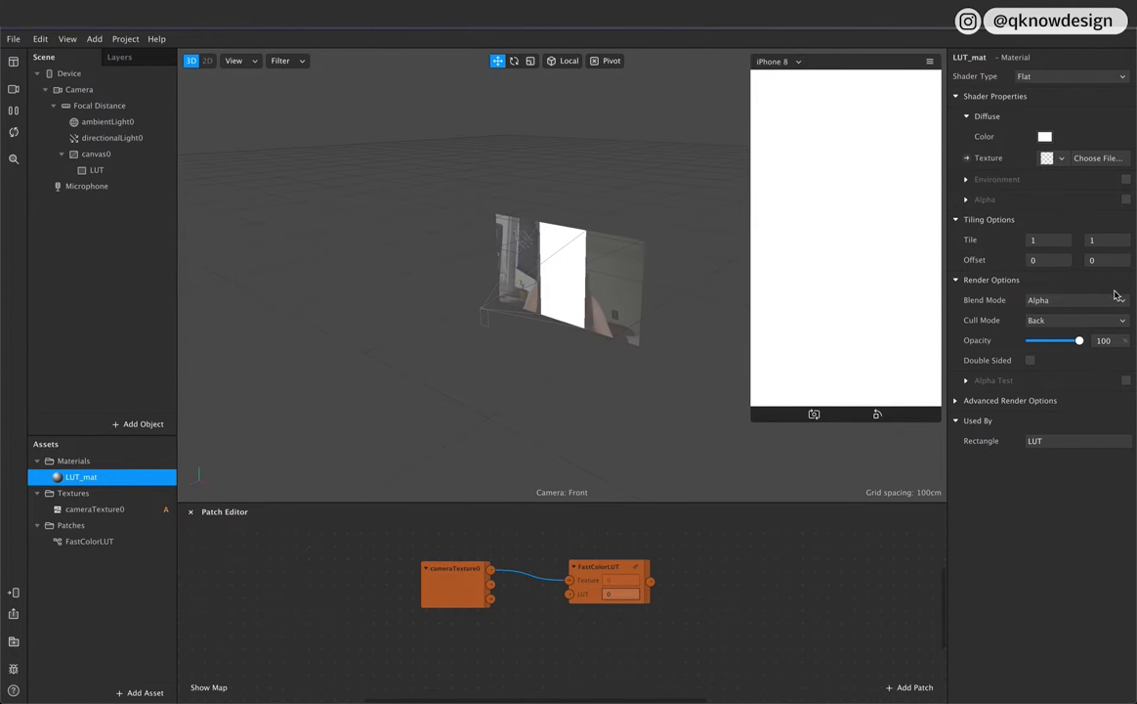
click(967, 158)
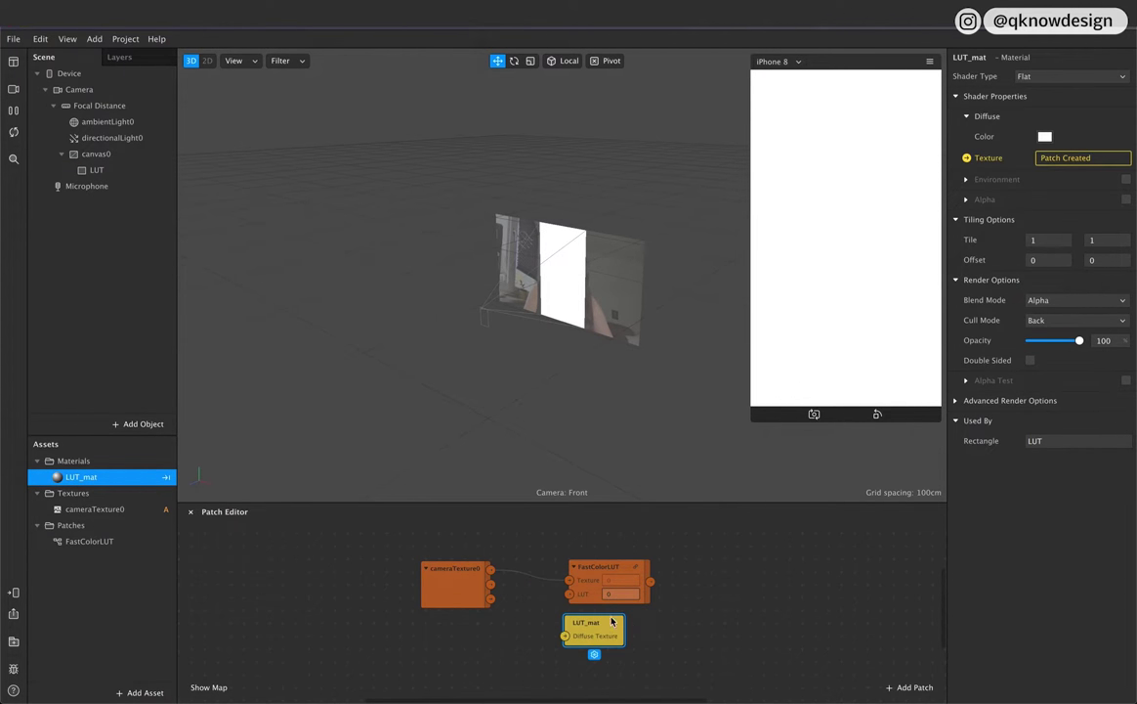
drag(612, 622, 747, 565)
drag(651, 581, 699, 583)
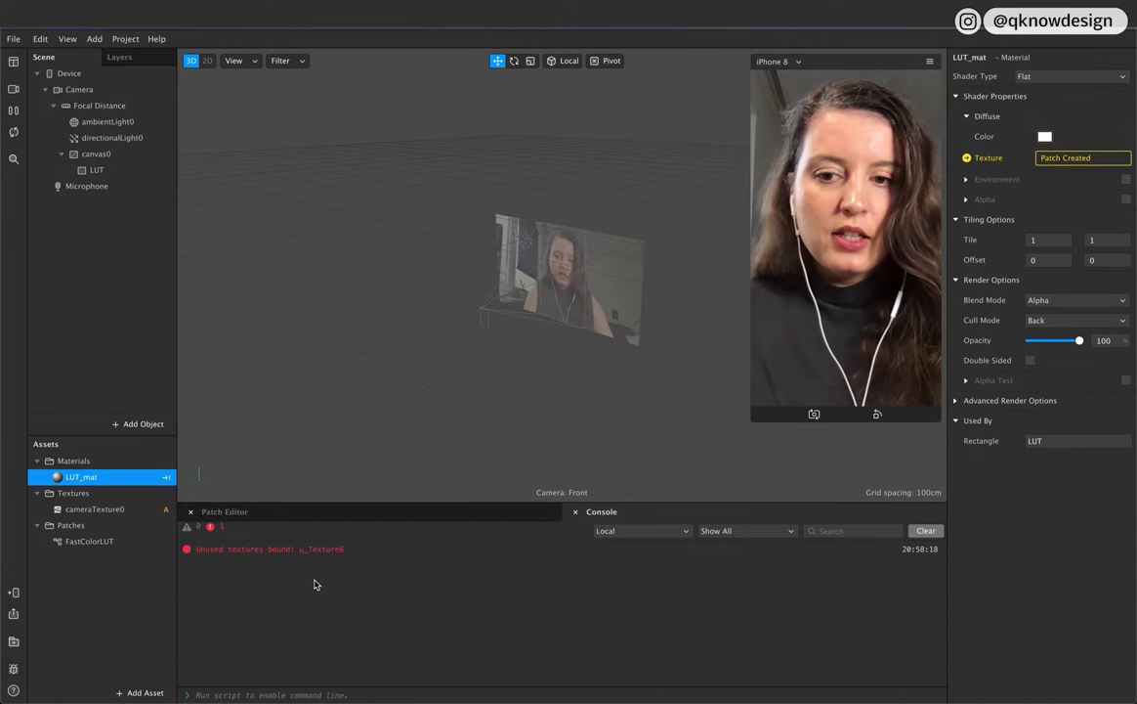
click(576, 513)
Step: Rearrange the cameraTexture0 and FastColorLUT patches, moving the camera texture higher and FastColorLUT closer to it
scroll(627, 599, left, 3)
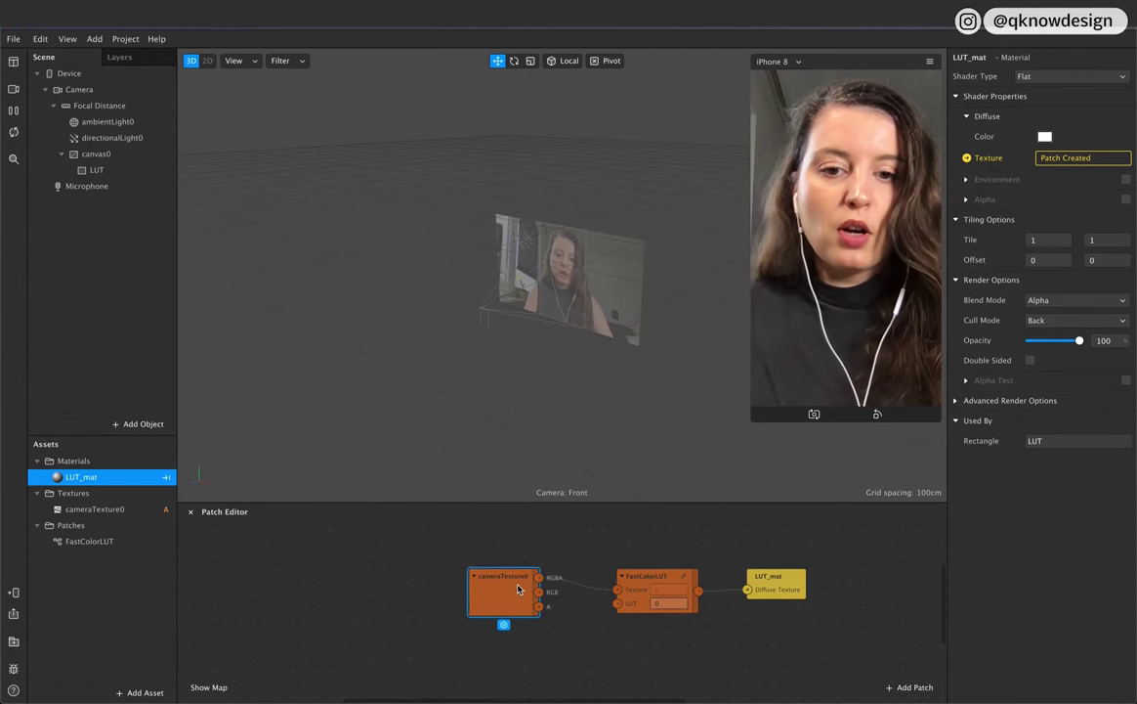
drag(521, 586, 526, 561)
click(668, 592)
drag(668, 592, 655, 591)
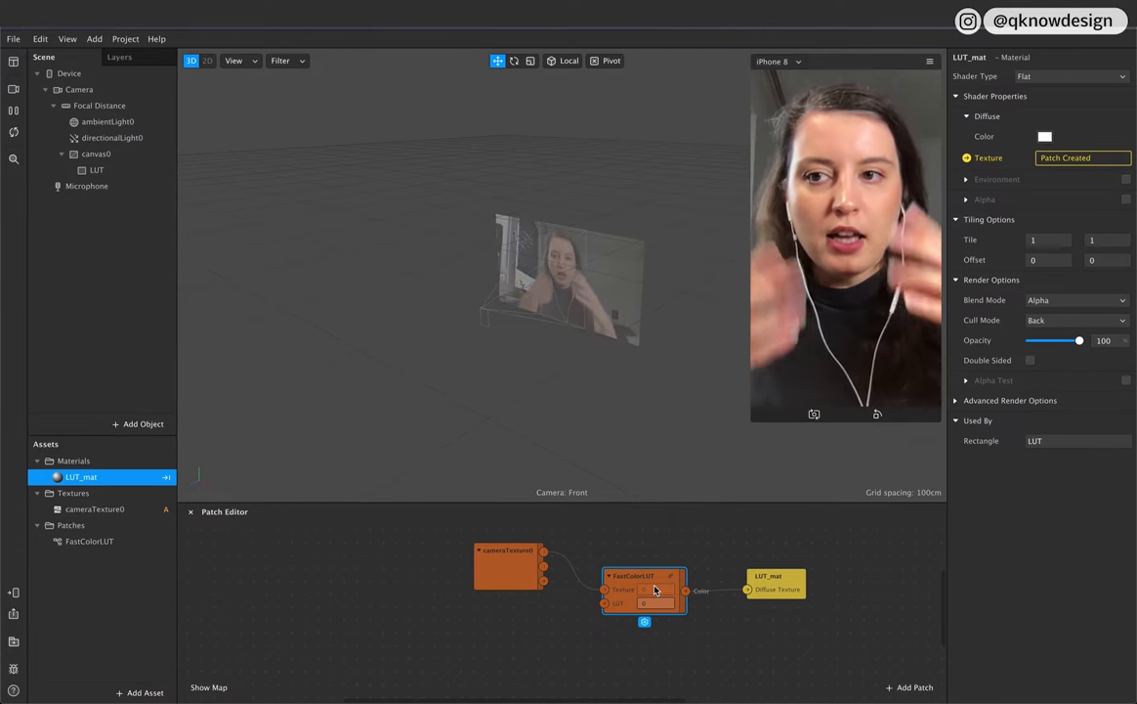
scroll(665, 599, down, 2)
scroll(666, 599, left, 3)
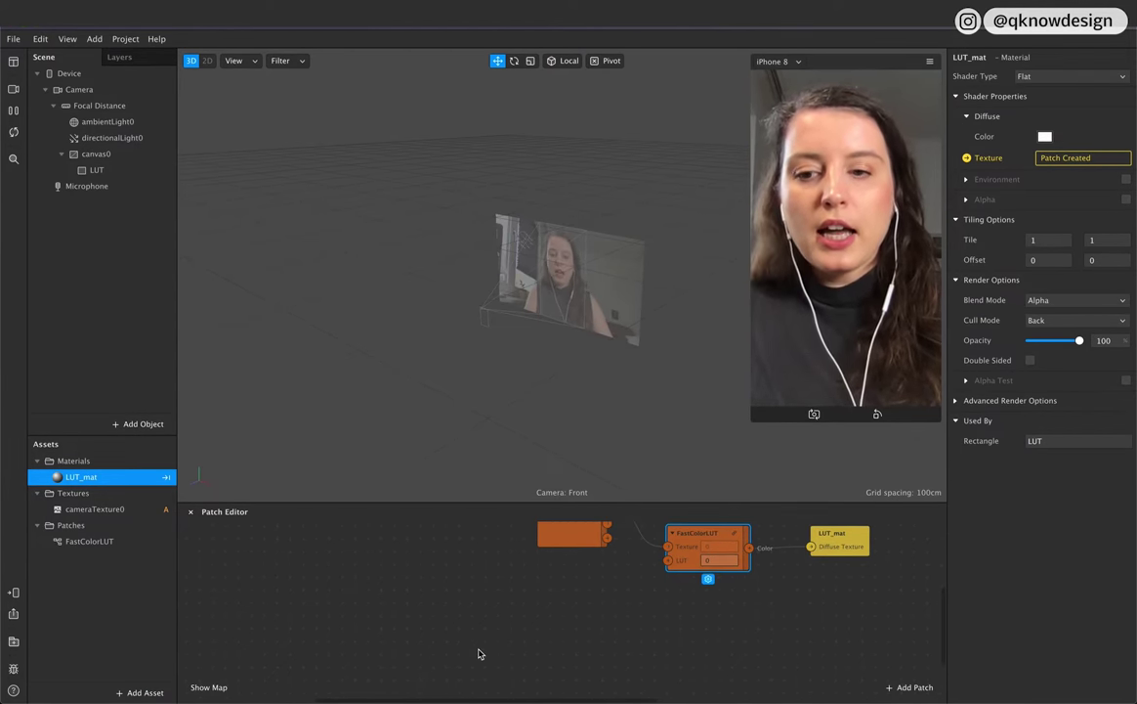
Step: Start importing assets from the computer and browse to the material folder inside 200617_UI-Picker-Slider-Patch
click(142, 692)
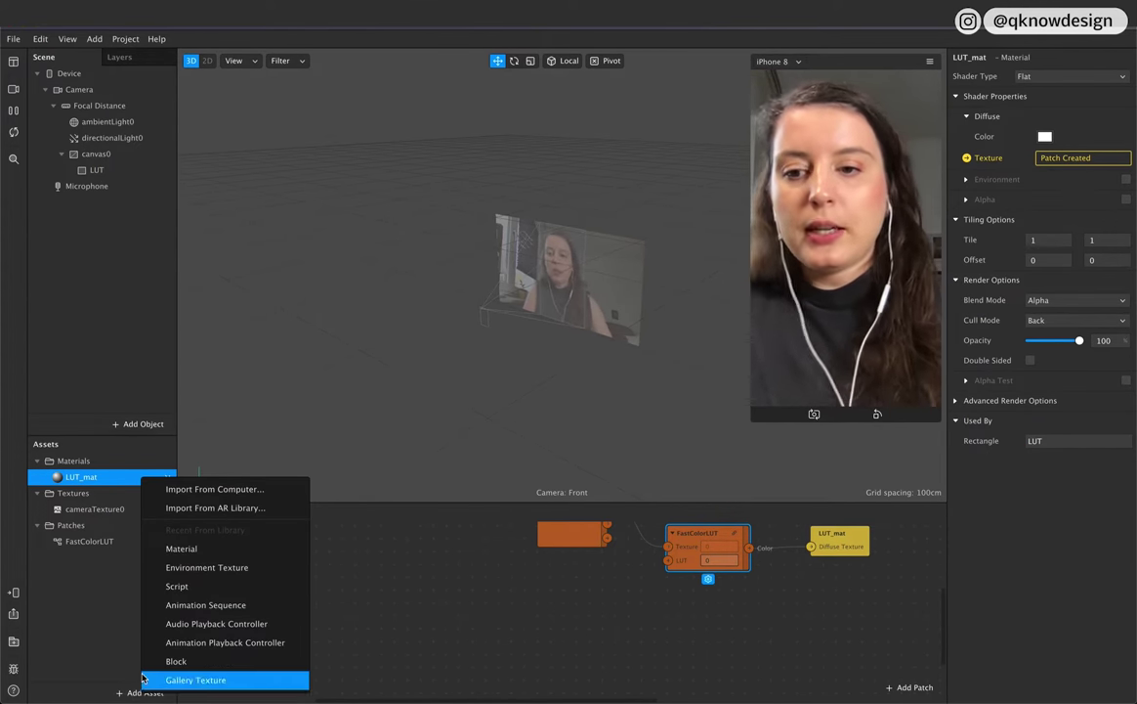
click(263, 489)
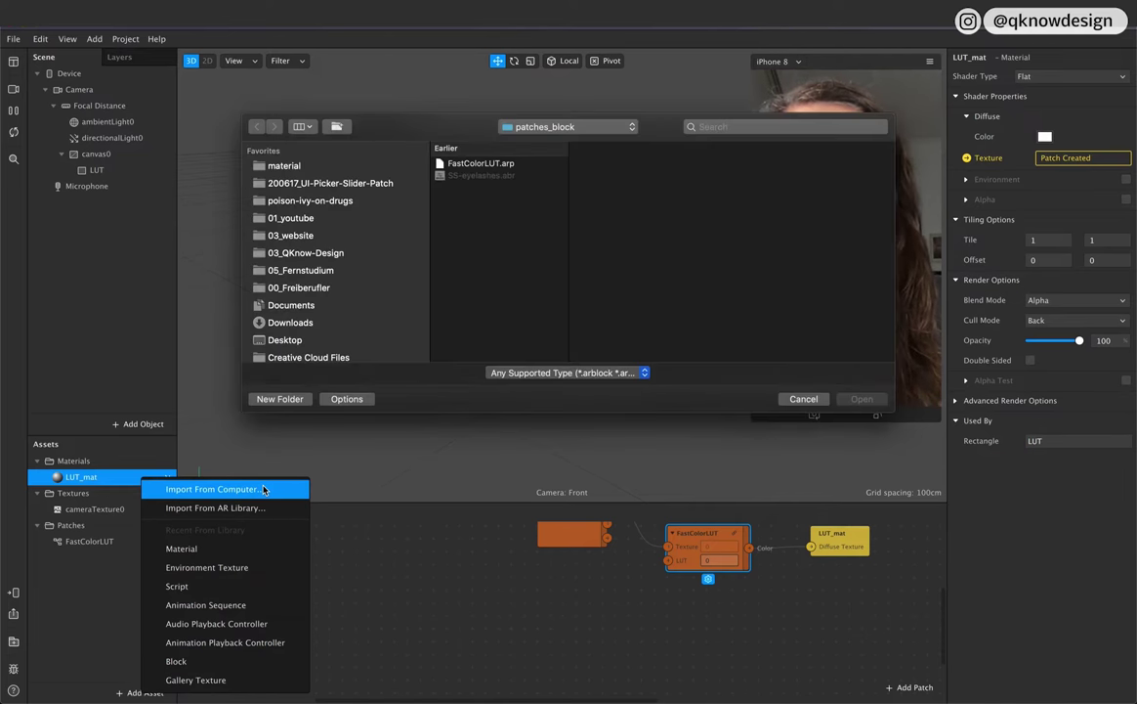
click(334, 184)
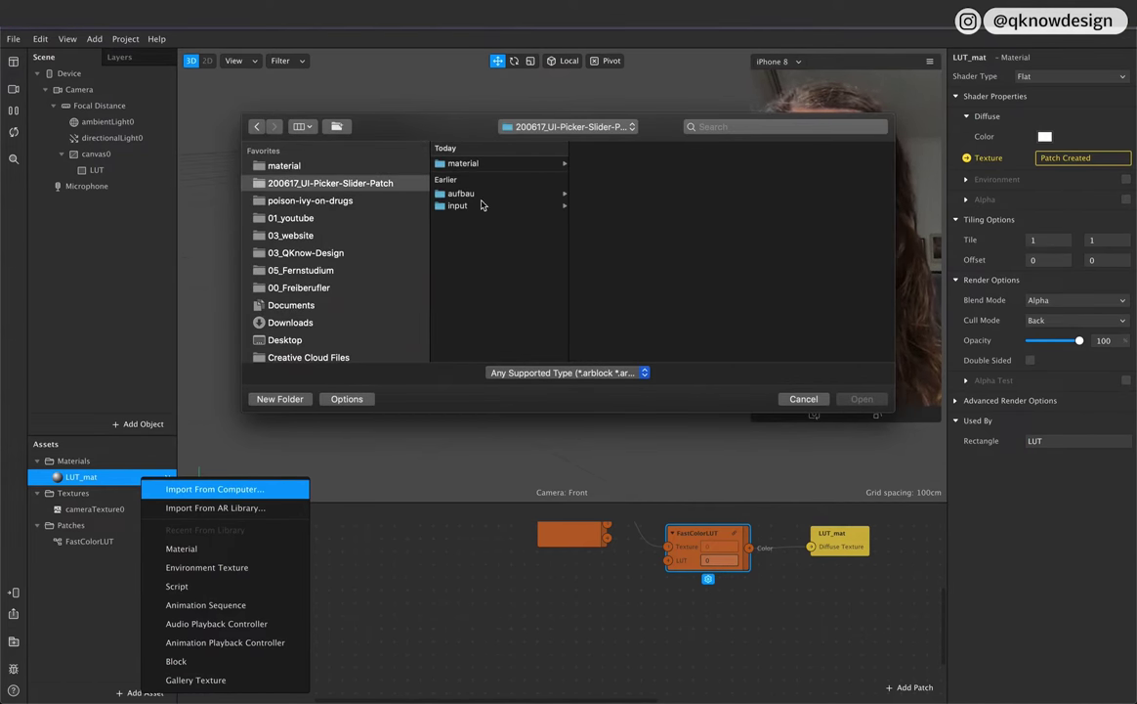
click(479, 205)
click(494, 164)
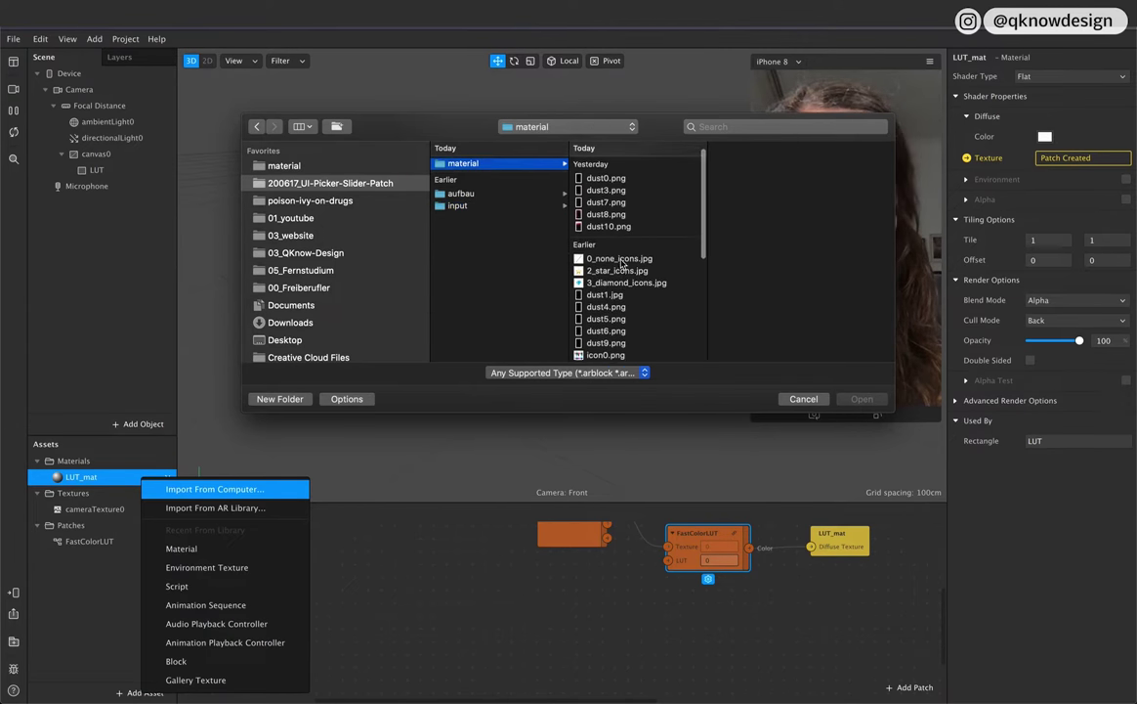
scroll(621, 264, down, 5)
click(610, 223)
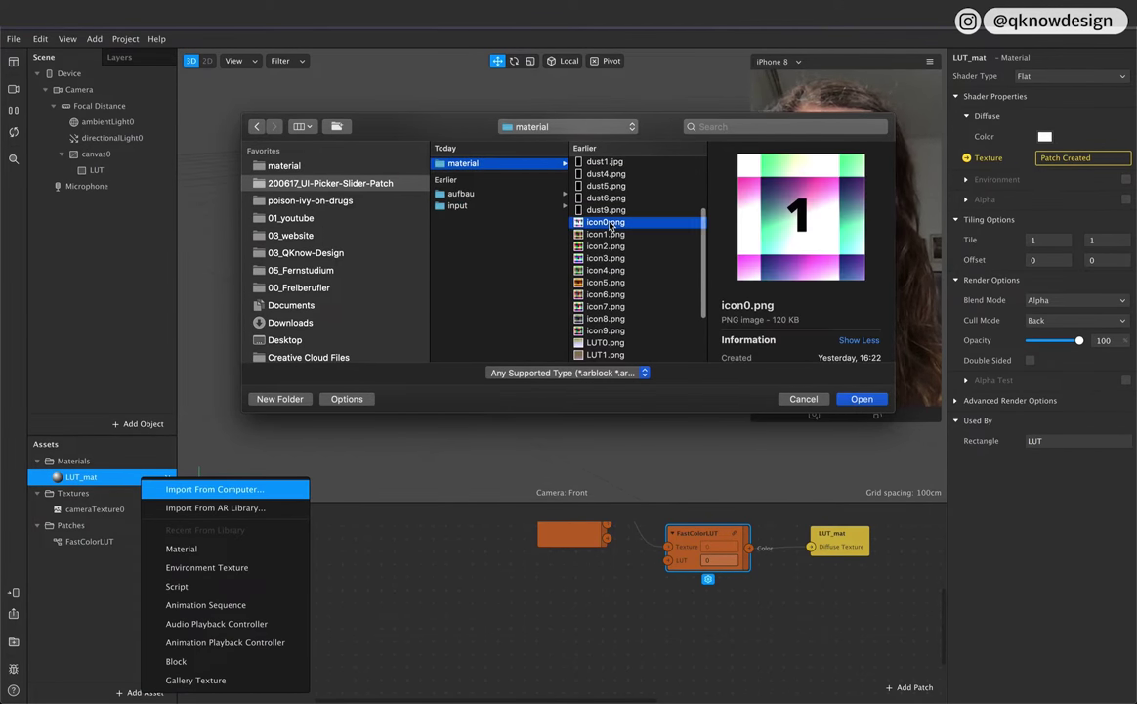
key(shift+Down)
key(shift+Down)
Step: Import LUT0.png, LUT1.png and LUT2.png as textures
scroll(610, 234, down, 4)
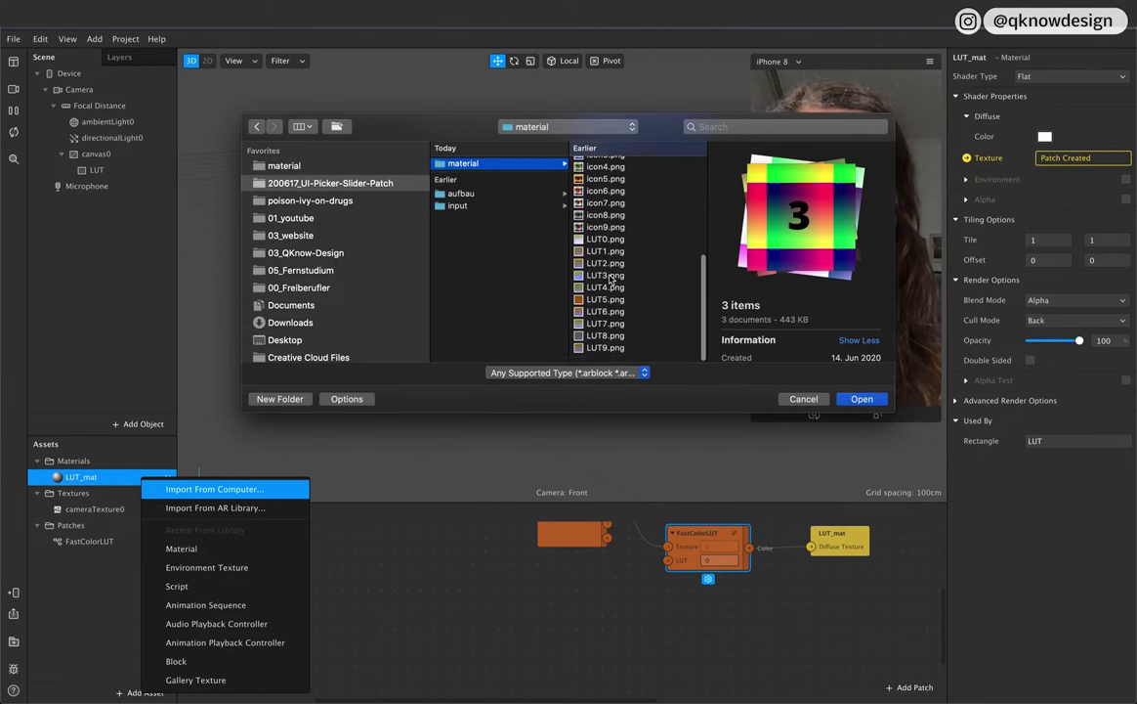
click(610, 250)
key(shift+Down)
key(shift+Down)
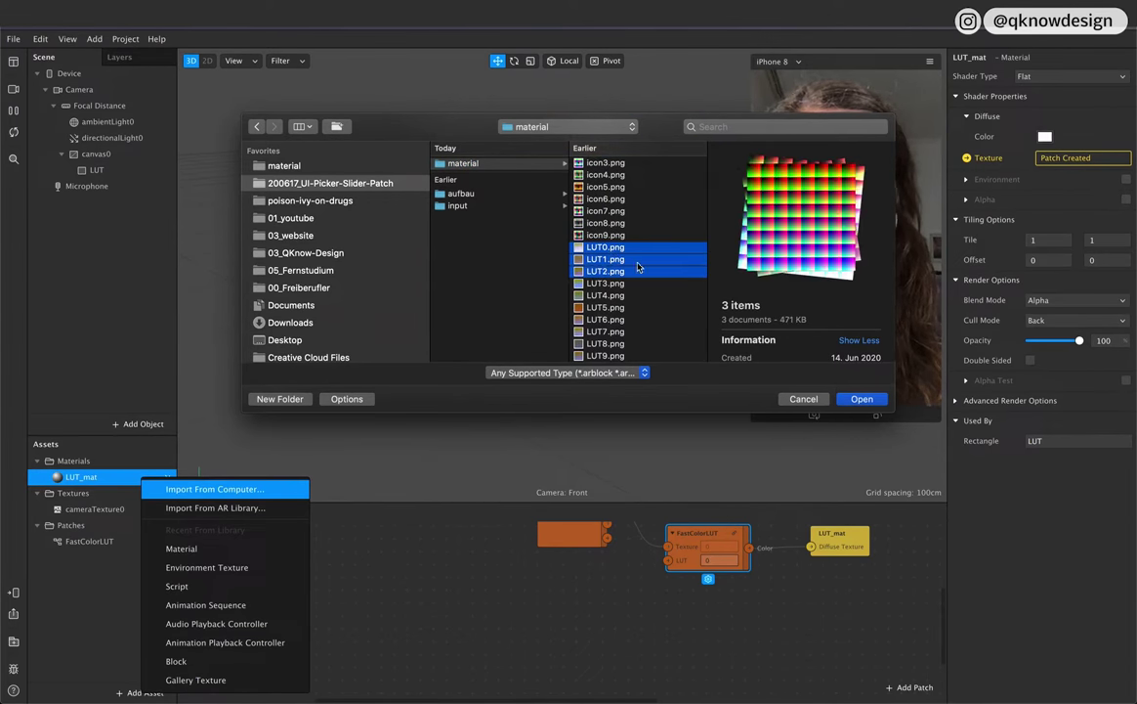
click(862, 398)
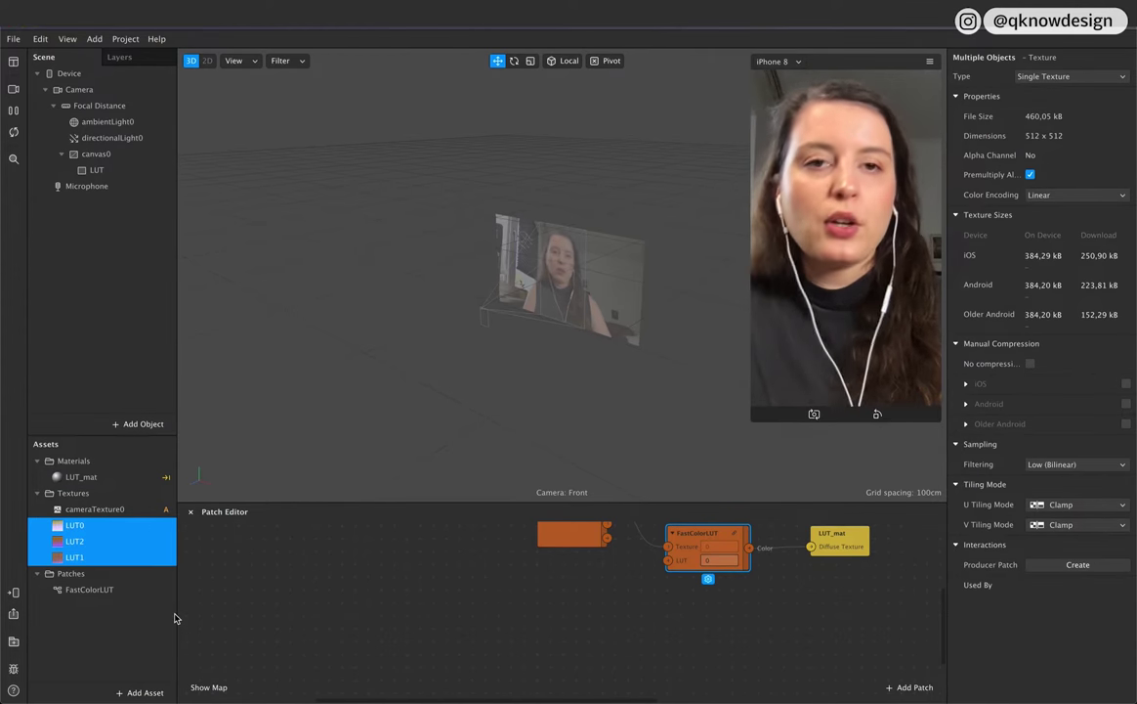
Step: Place LUT0, LUT1 and LUT2 as stacked texture patches below the existing graph and add a Picker UI patch beside them
drag(90, 533, 445, 636)
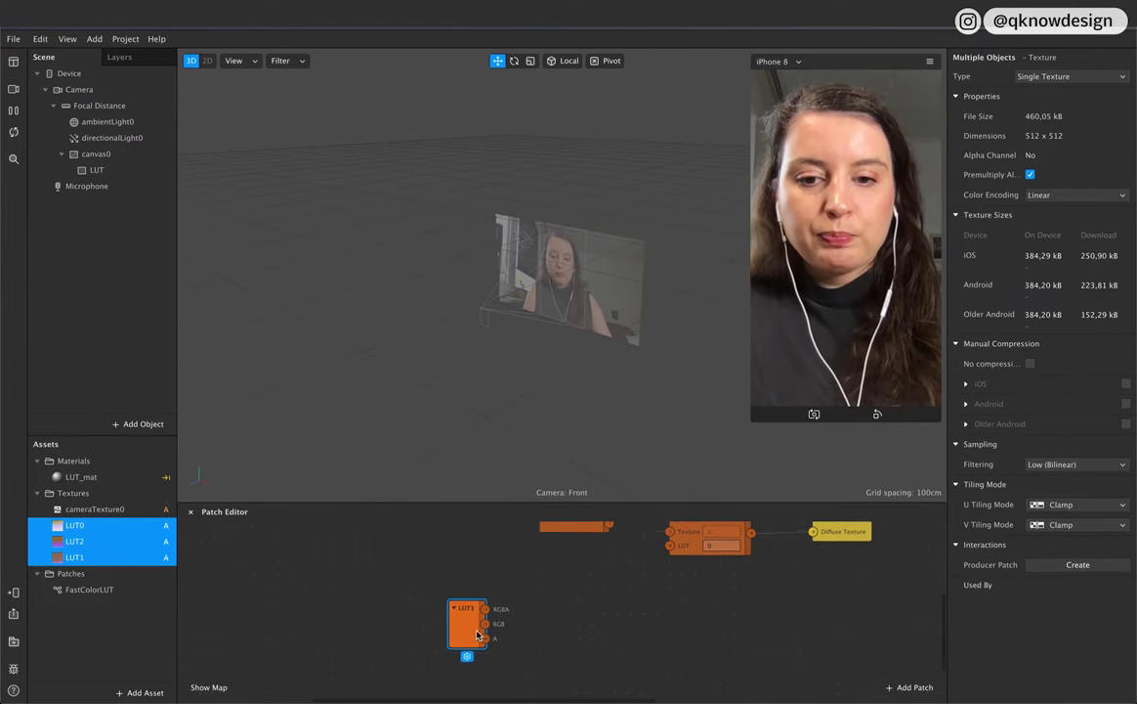
drag(476, 675, 478, 543)
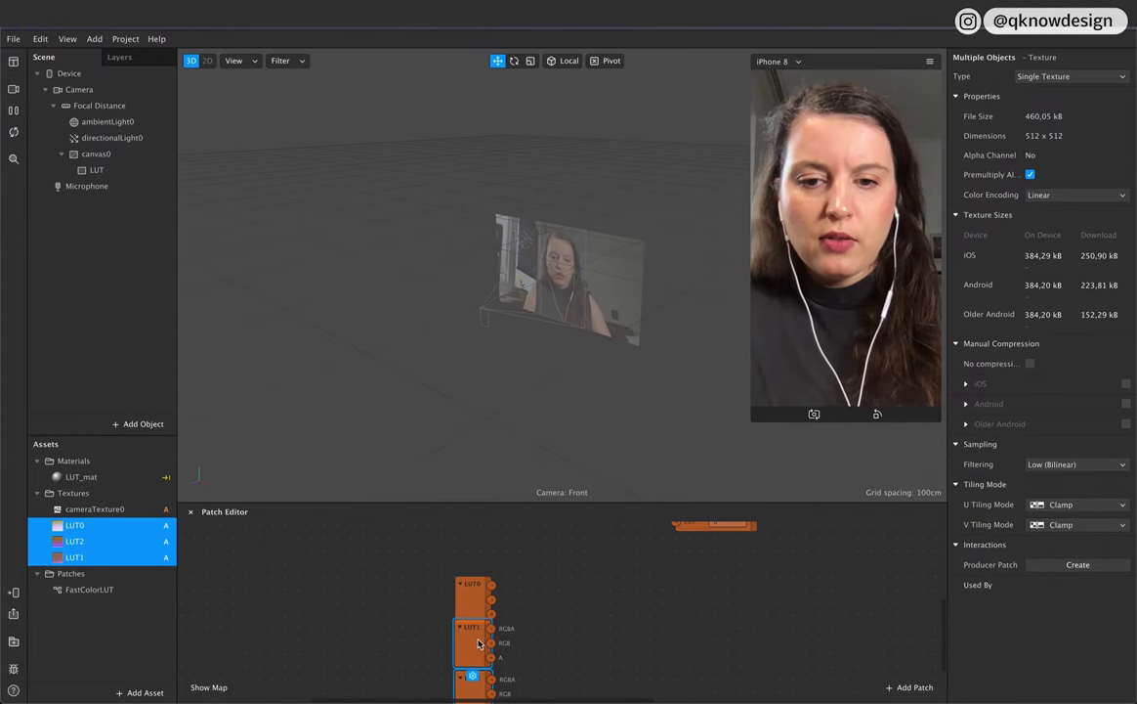
double_click(538, 627)
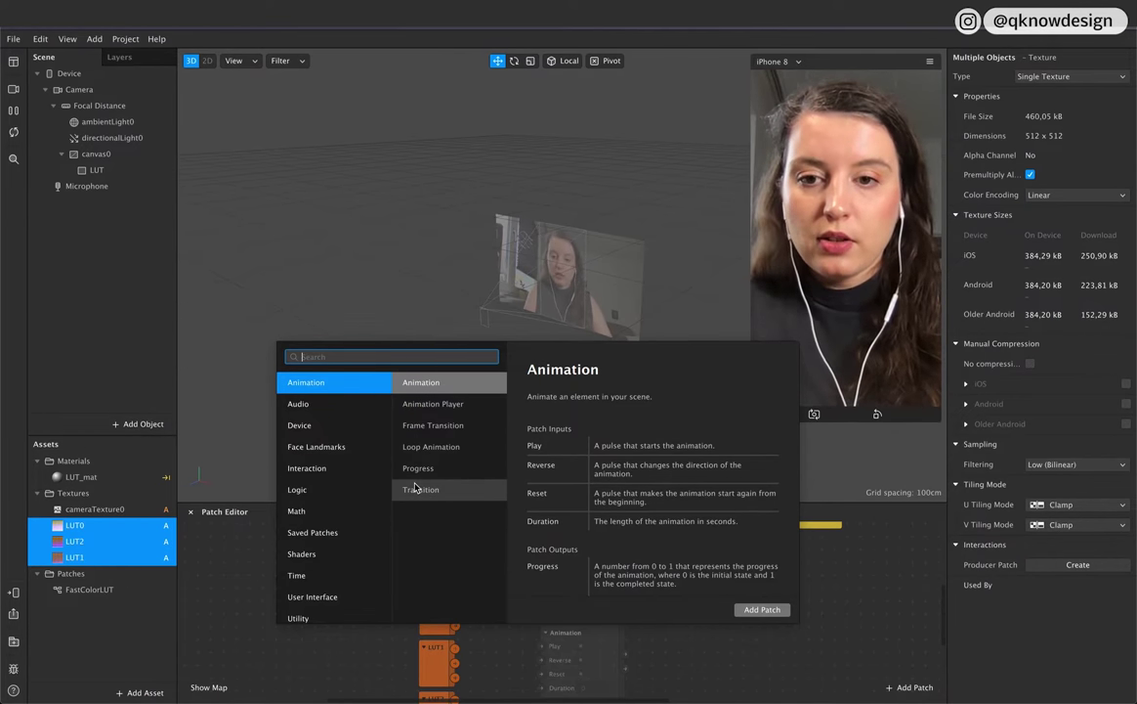
text(pic)
key(Return)
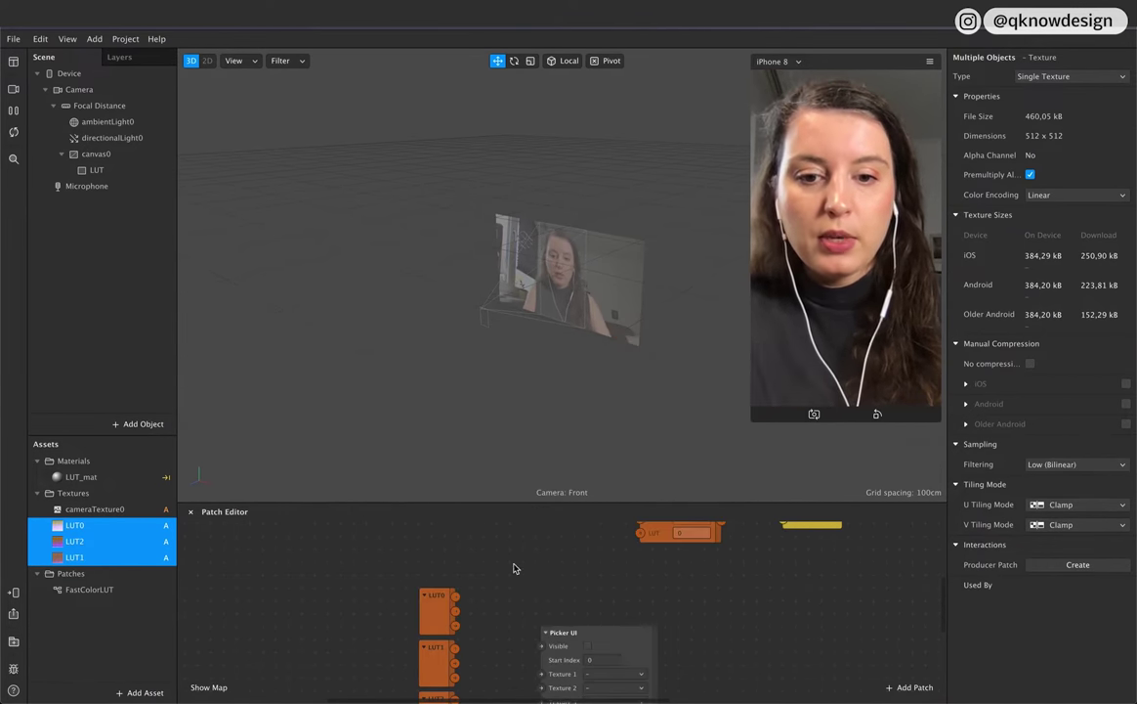
drag(599, 633, 564, 584)
drag(455, 595, 510, 625)
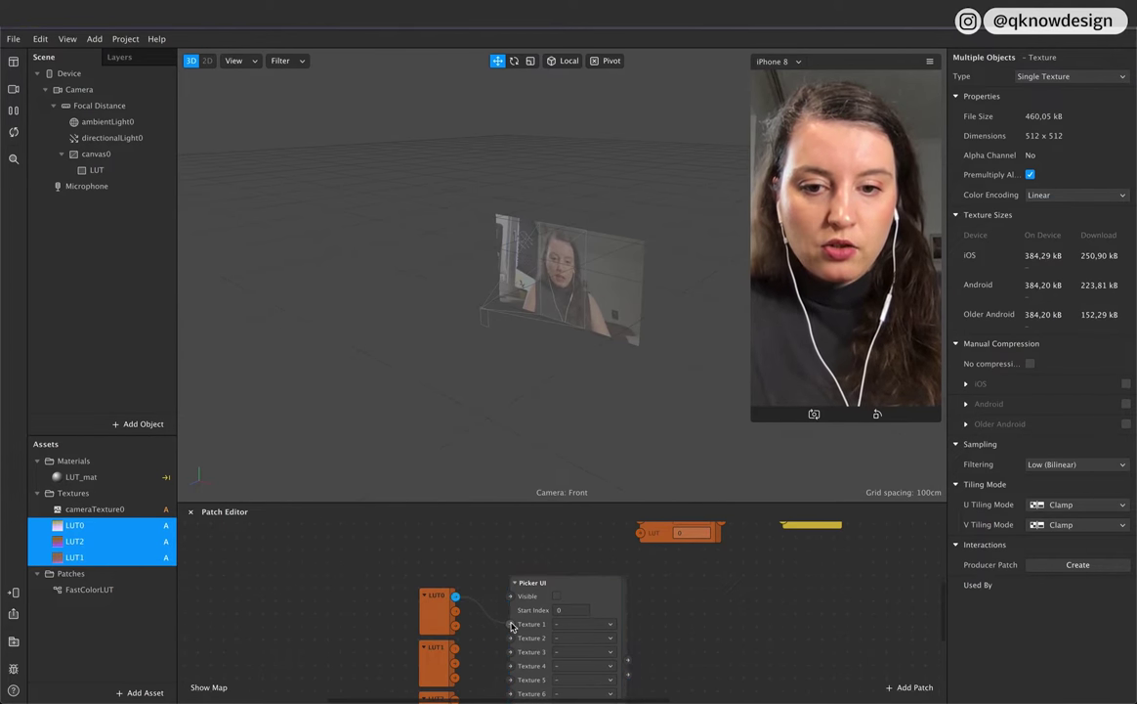
click(453, 595)
key(Escape)
click(444, 635)
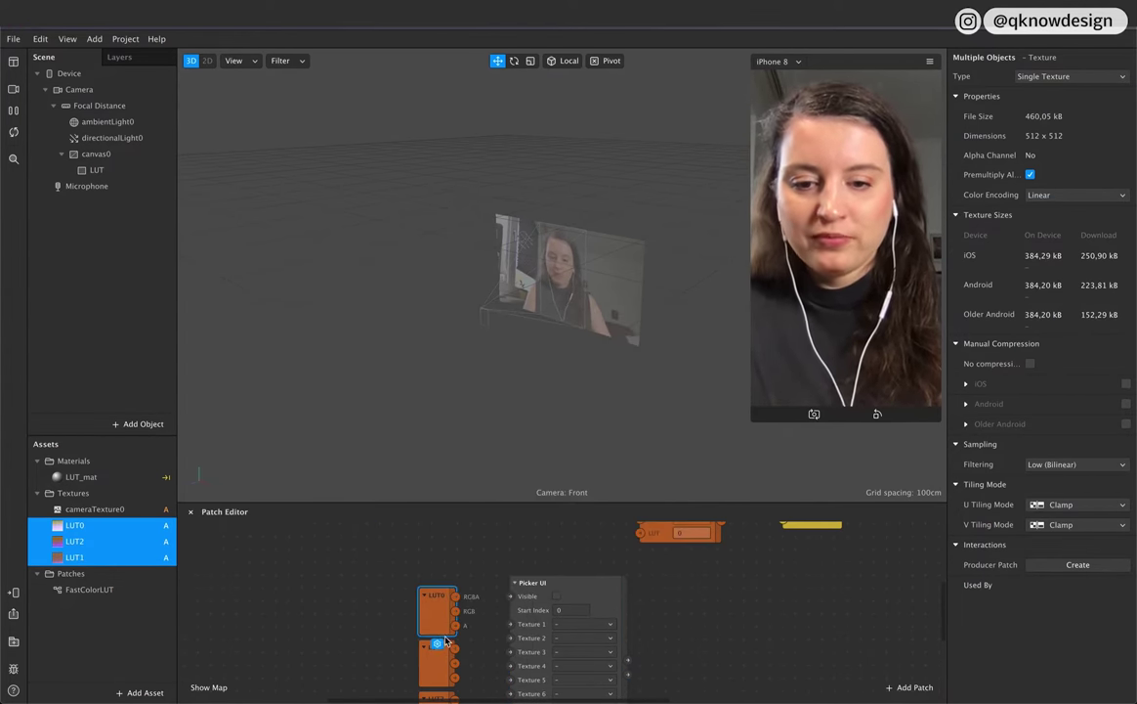
Step: Turn on no compression for the three LUT textures and set their filtering to None
click(1030, 363)
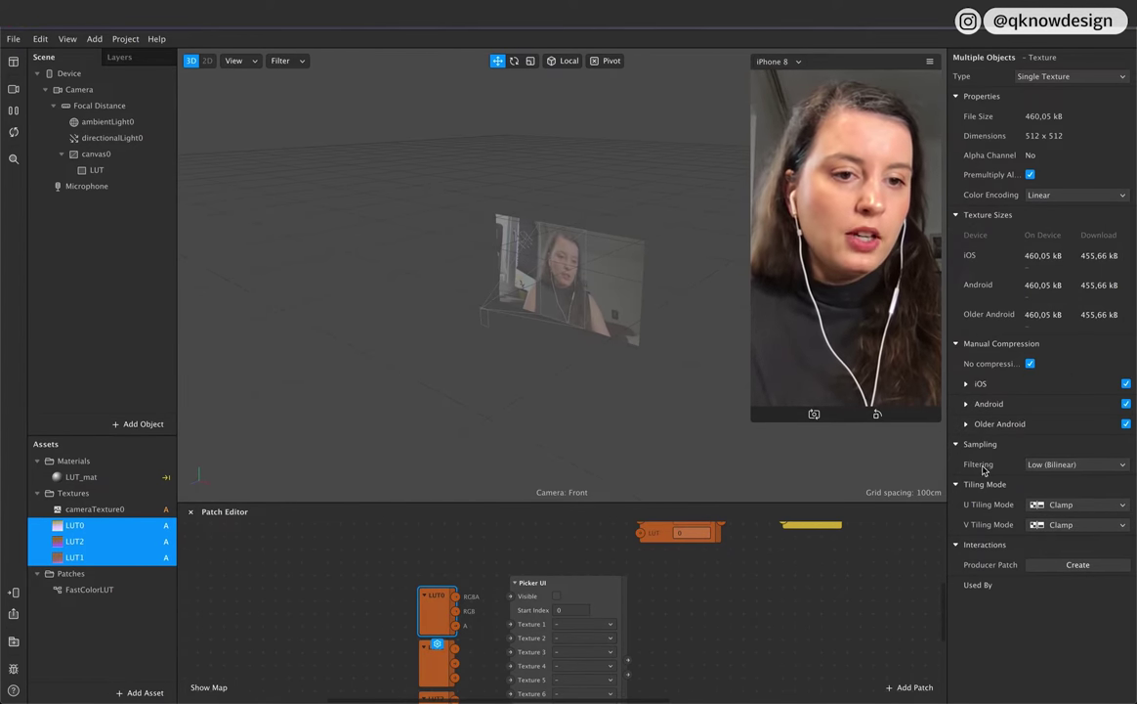
click(1063, 465)
click(1064, 467)
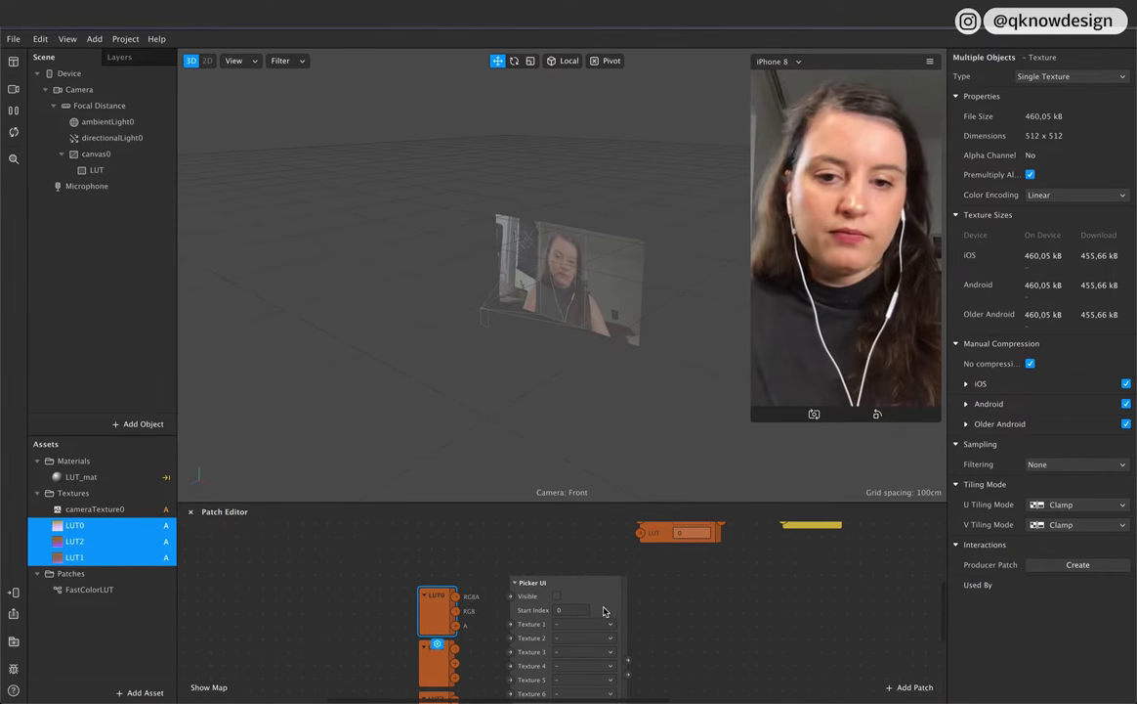
Step: Connect the RGBA outputs of LUT0, LUT1 and LUT2 to Texture 1, Texture 2 and Texture 3 of Picker UI
scroll(454, 607, right, 3)
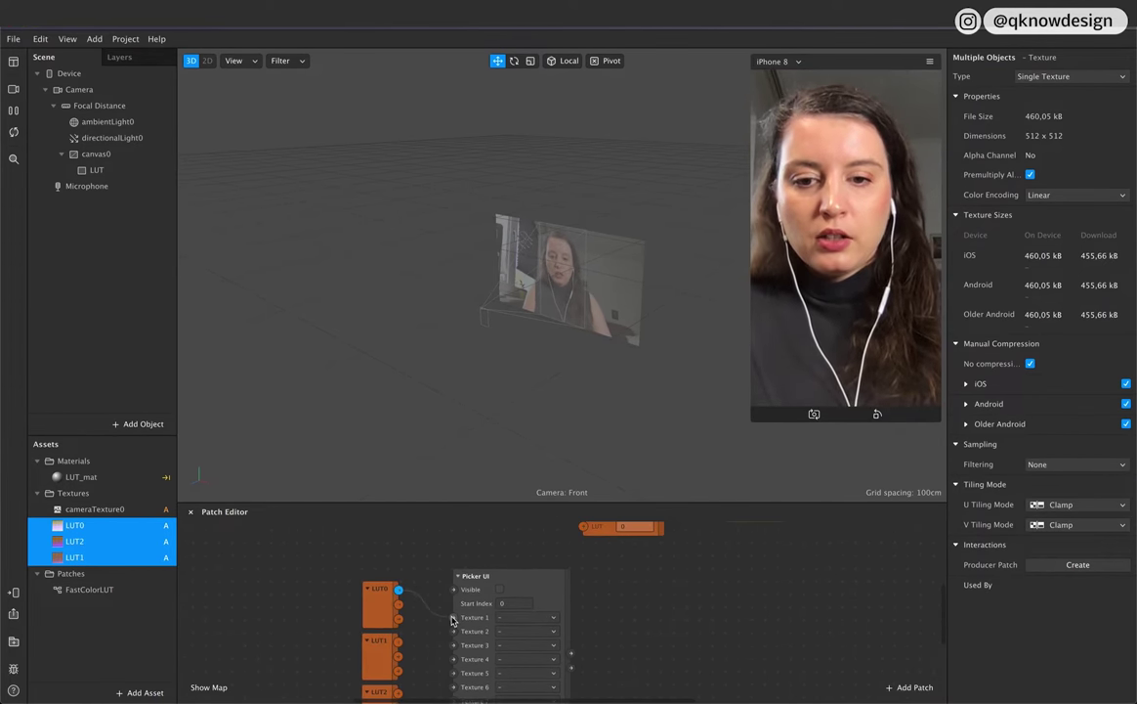
drag(398, 590, 453, 617)
drag(399, 643, 453, 630)
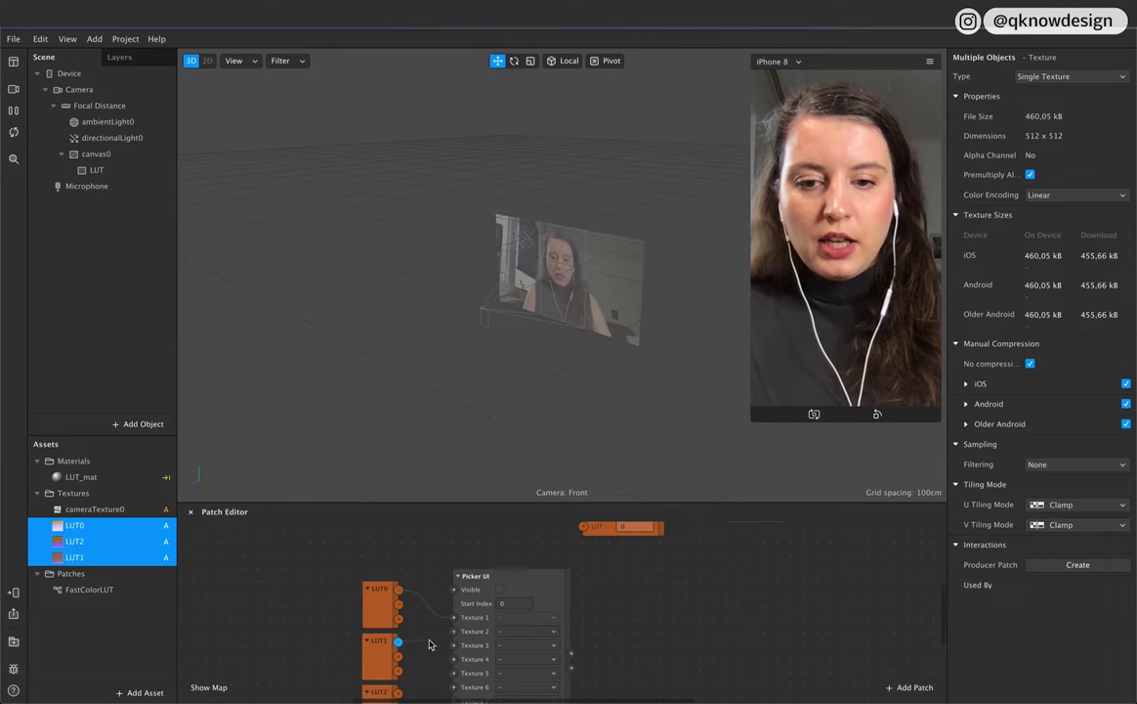
drag(397, 694, 454, 645)
Step: Connect Picker UI's Selected Texture output to FastColorLUT's LUT input and make the picker visible
scroll(498, 655, down, 2)
scroll(515, 664, up, 3)
scroll(516, 664, right, 3)
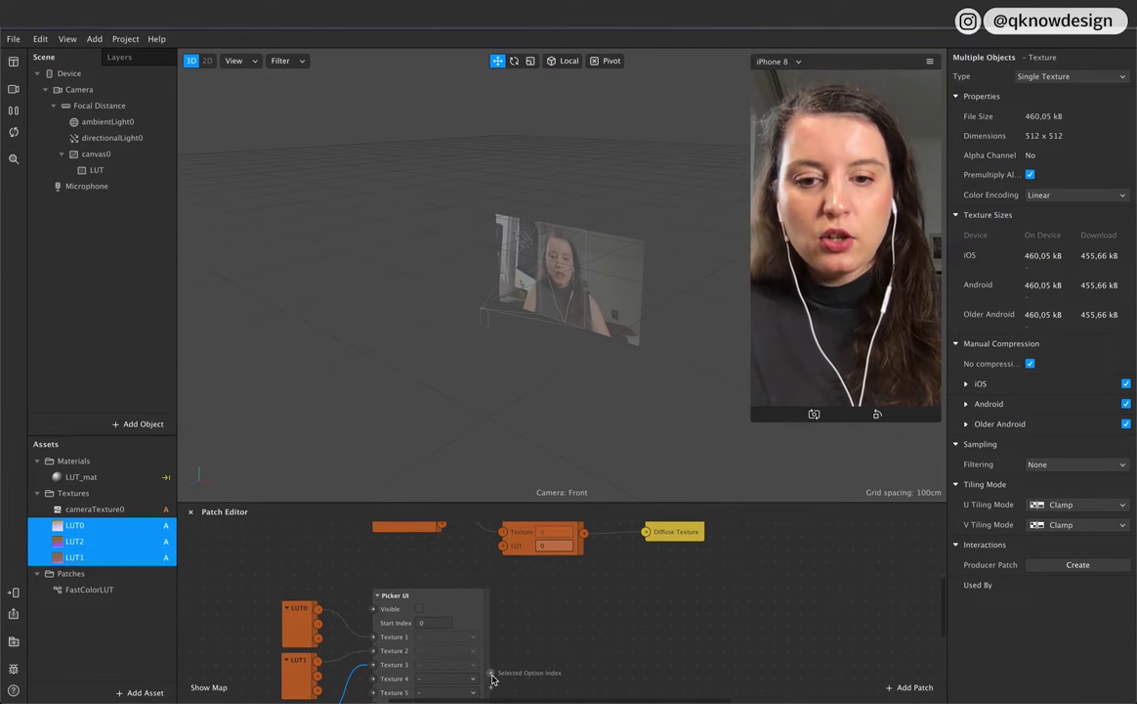
drag(491, 690, 505, 549)
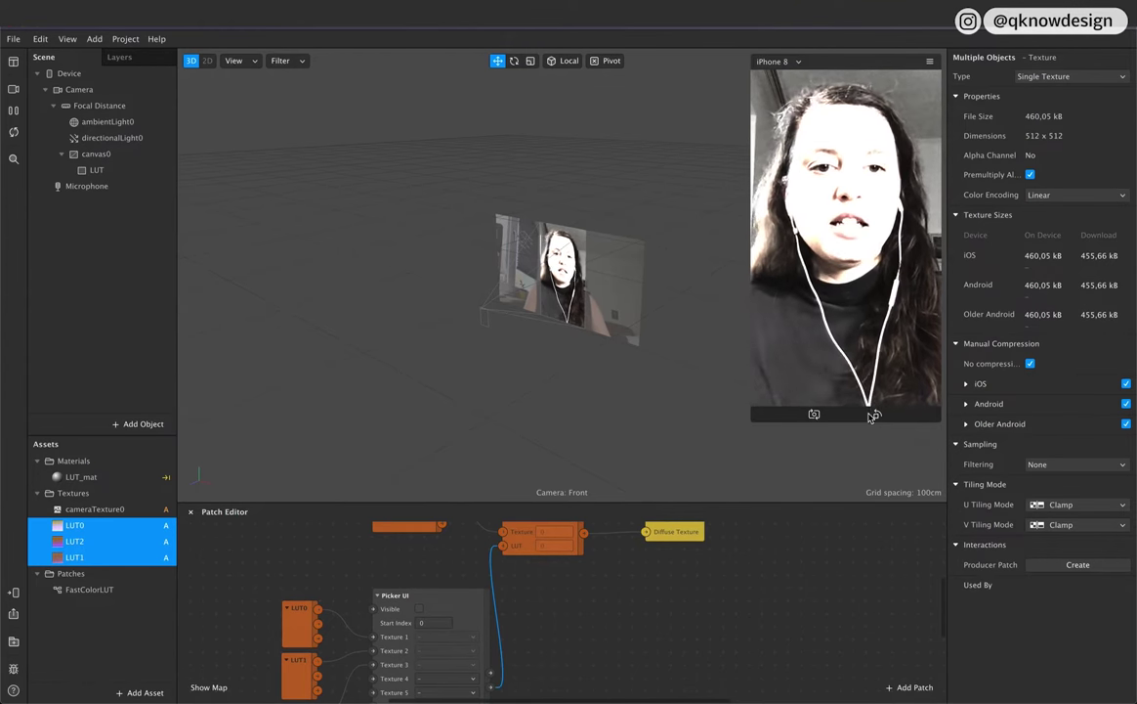
click(419, 609)
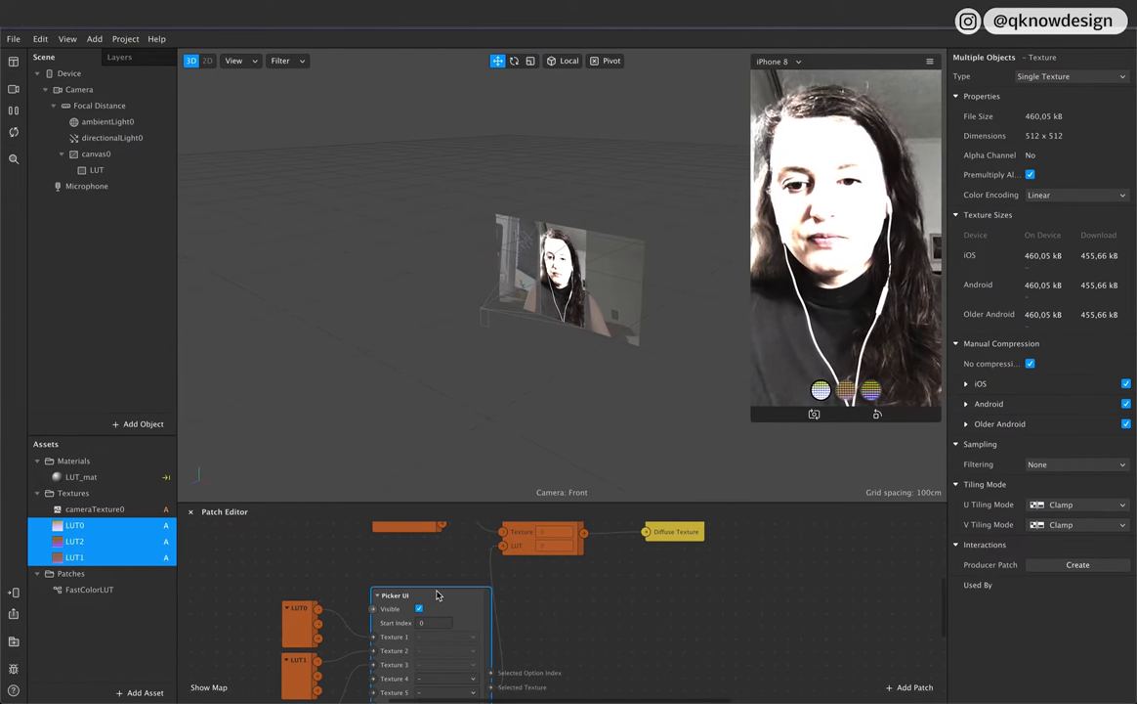
Step: Test the second and third picker filters in the preview and examine the LUT0 texture and the finished patch graph
scroll(305, 676, down, 2)
scroll(305, 676, down, 1)
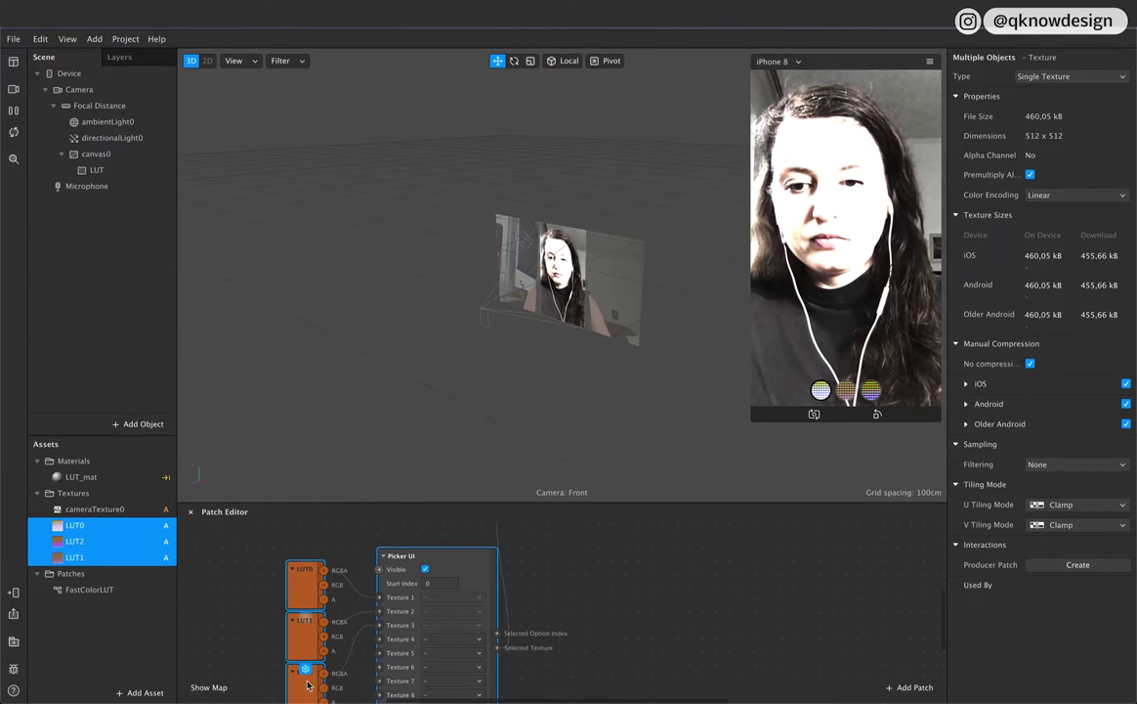
scroll(456, 567, up, 4)
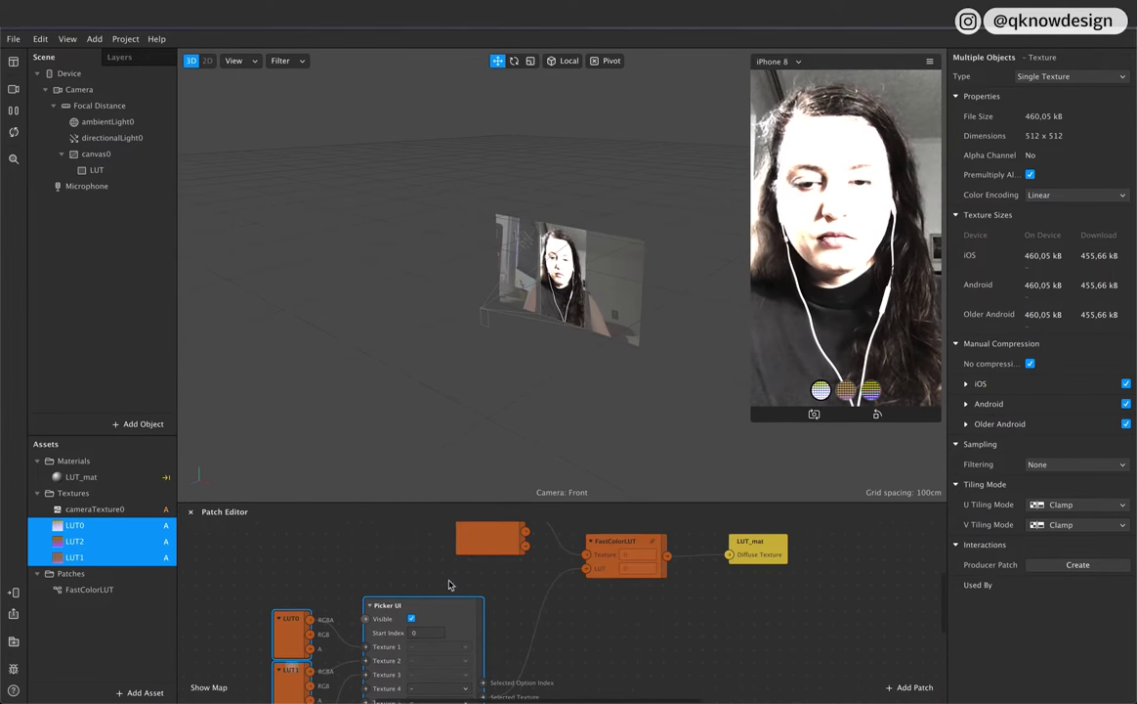
click(845, 393)
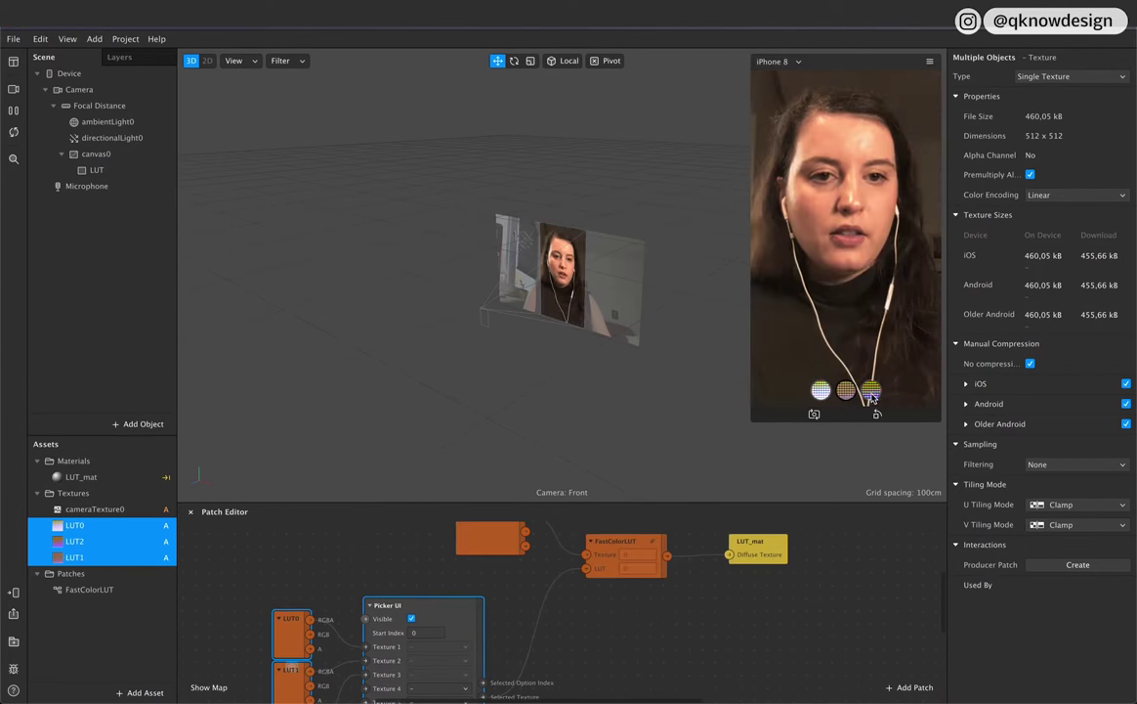
click(871, 392)
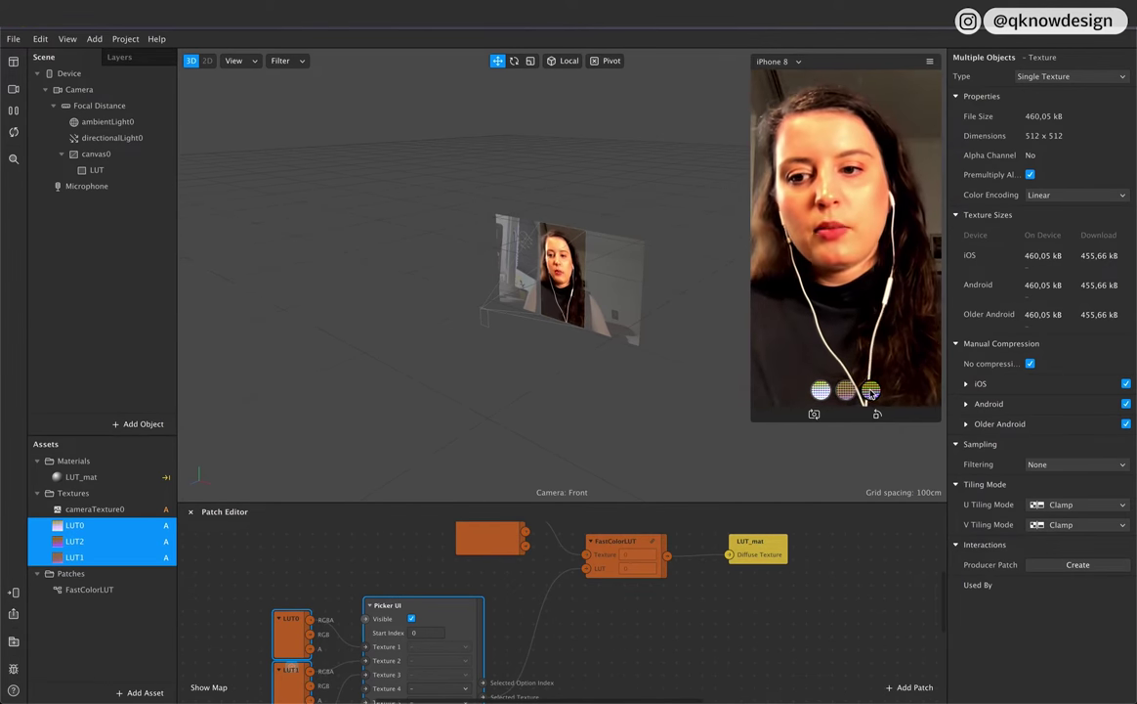
click(86, 527)
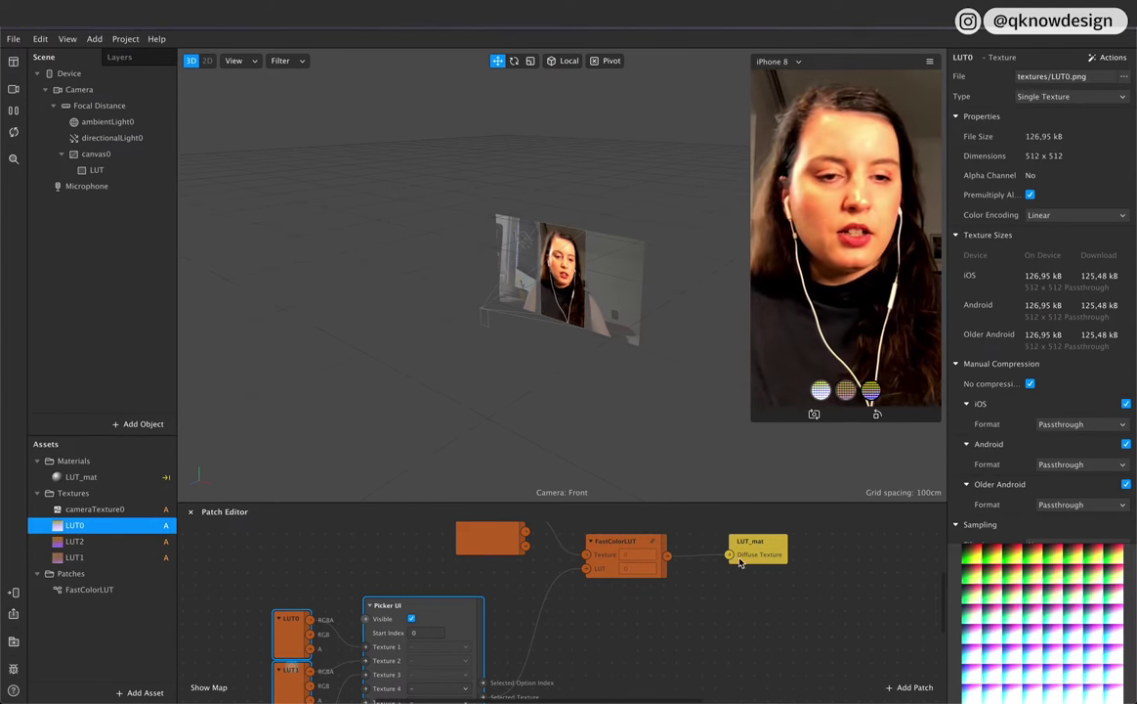
click(845, 393)
click(870, 393)
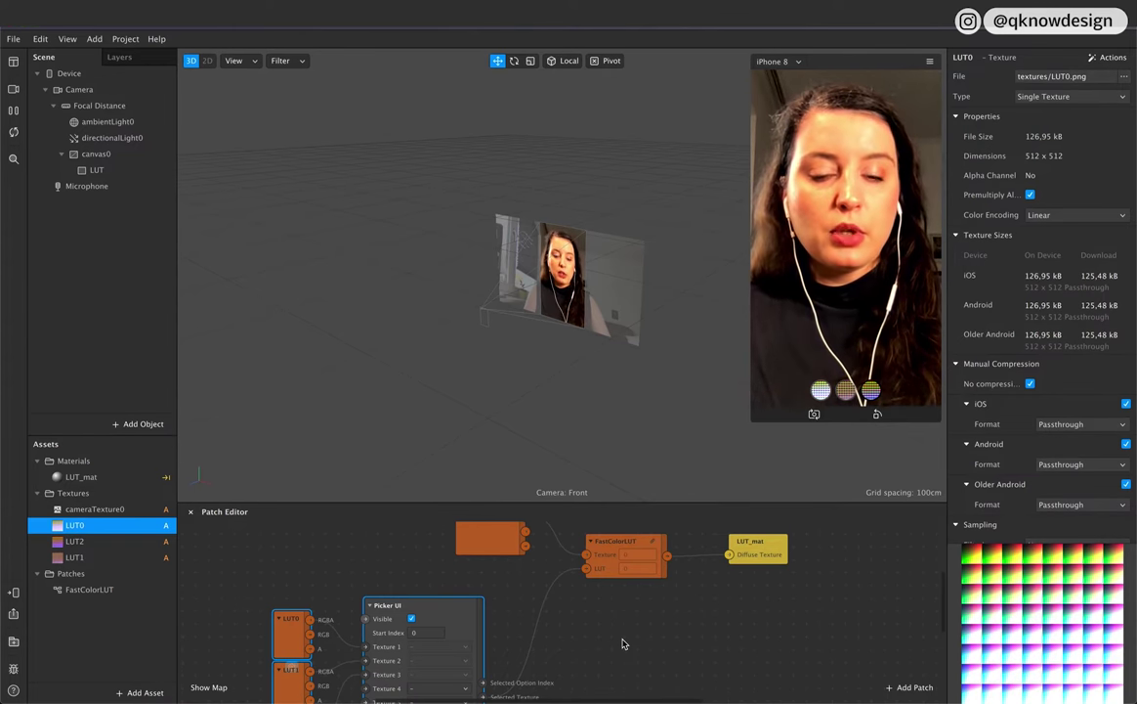
scroll(622, 643, down, 3)
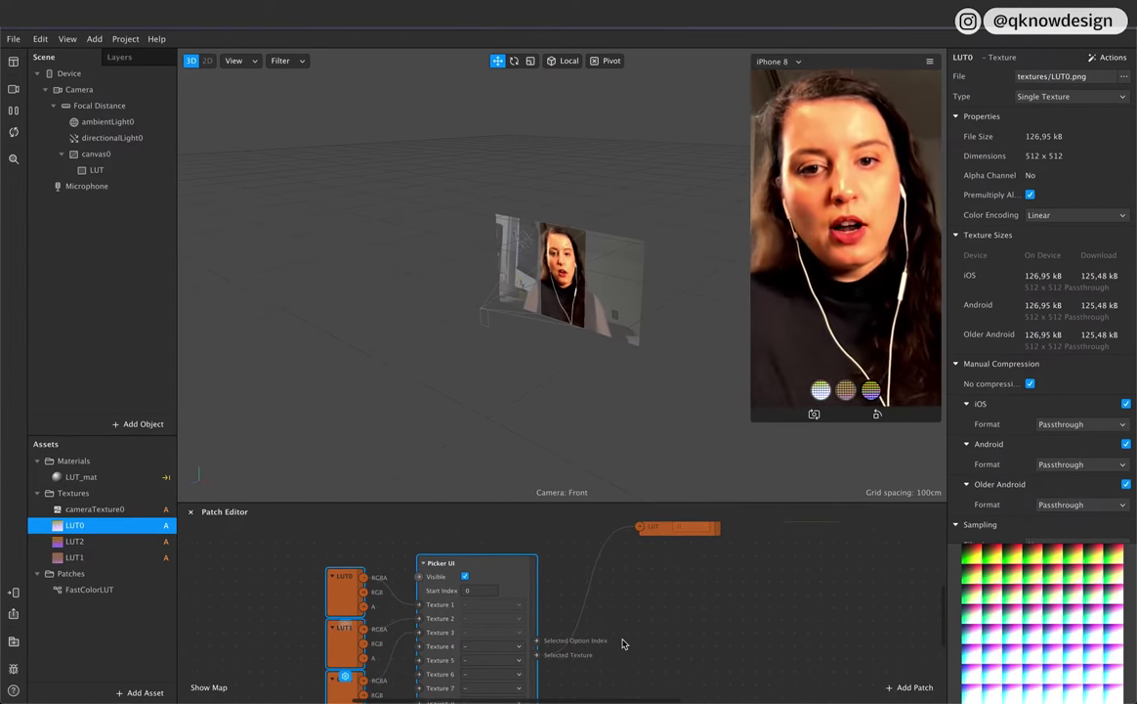
scroll(622, 643, down, 3)
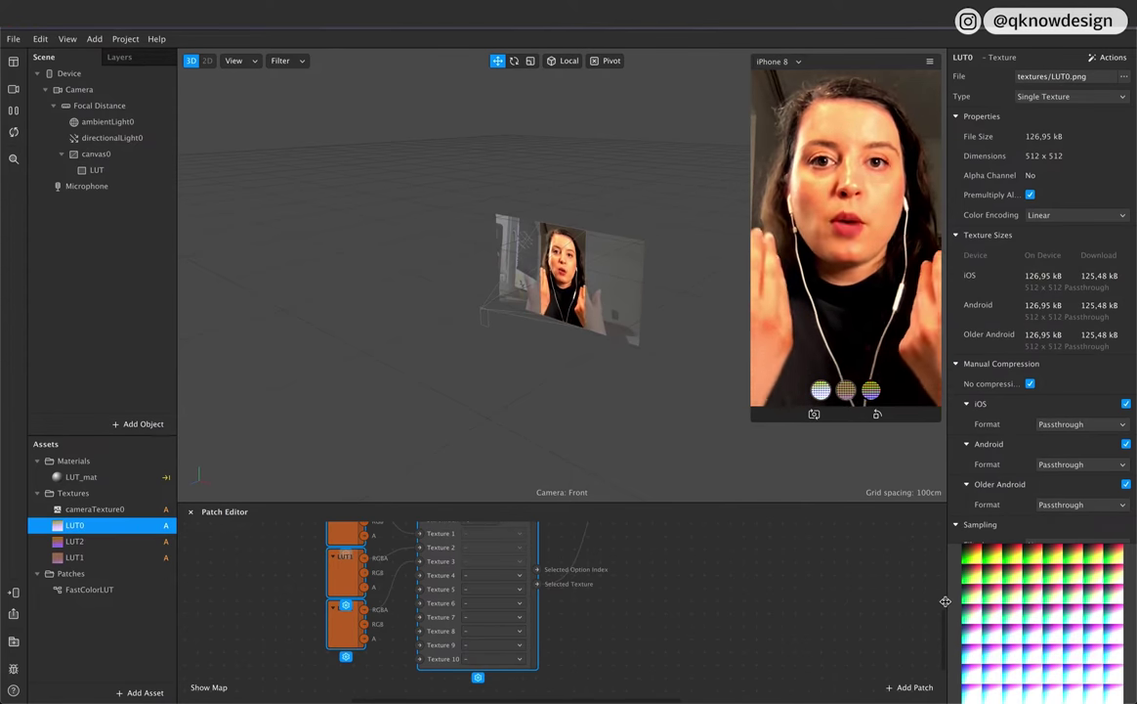
Step: Switch to Adobe Photoshop 2020 and check the image size of demo_lut.psd
mouse_move(586, 697)
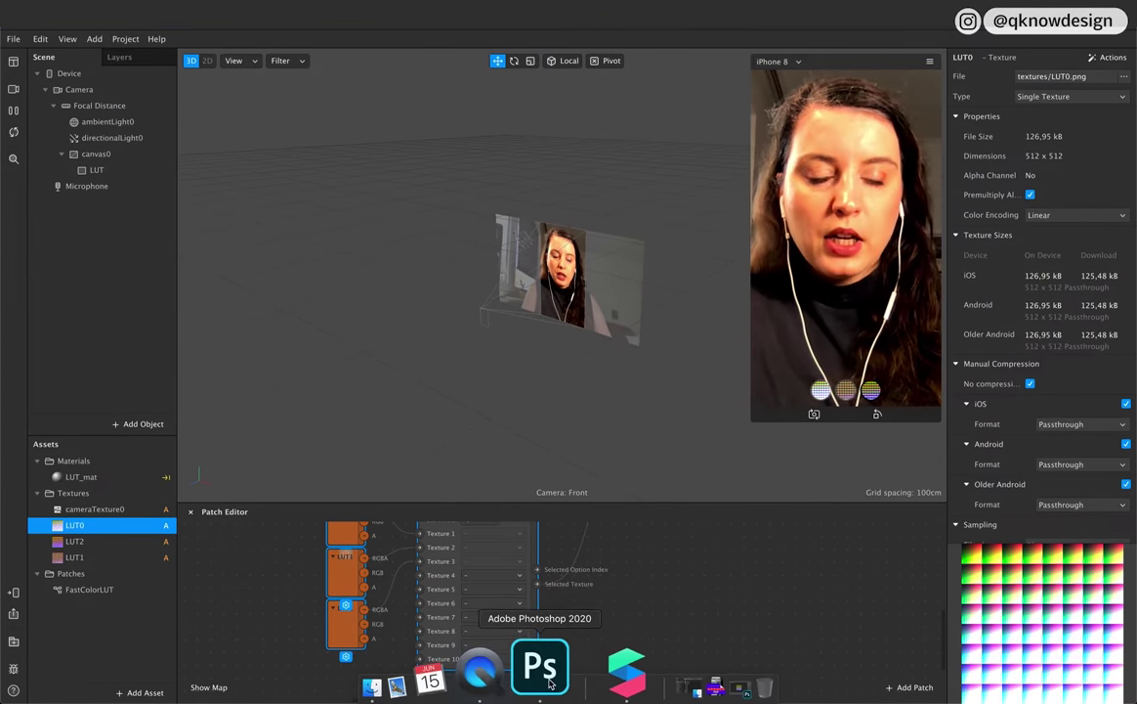
click(528, 672)
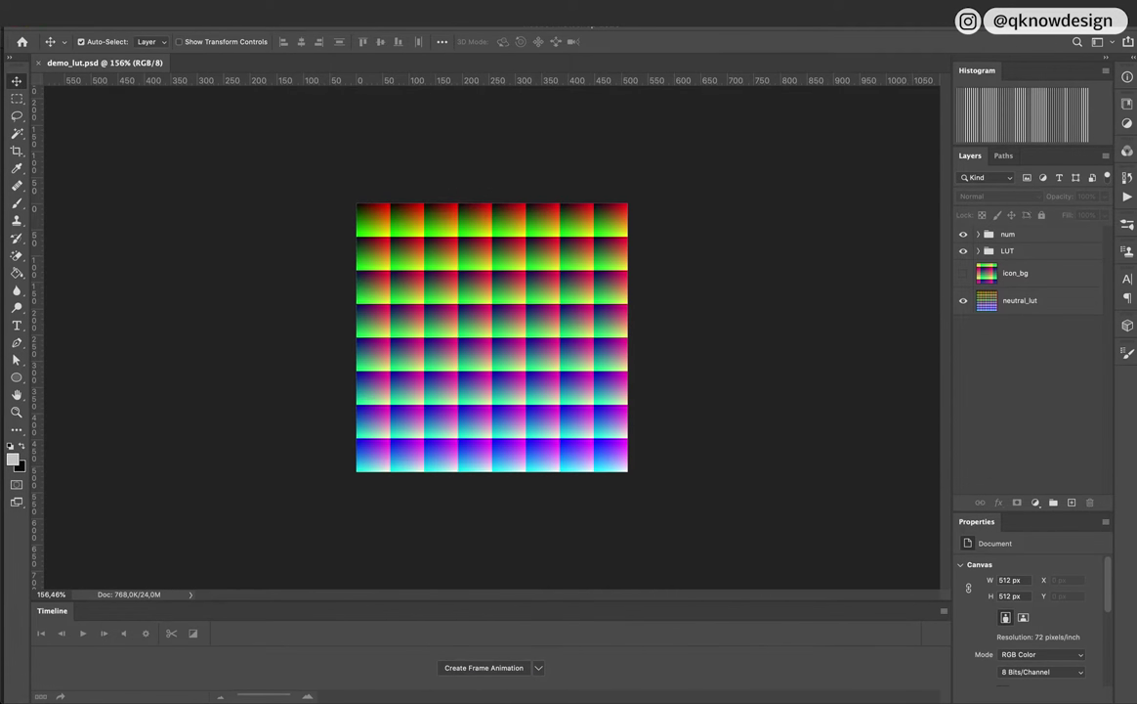
click(169, 14)
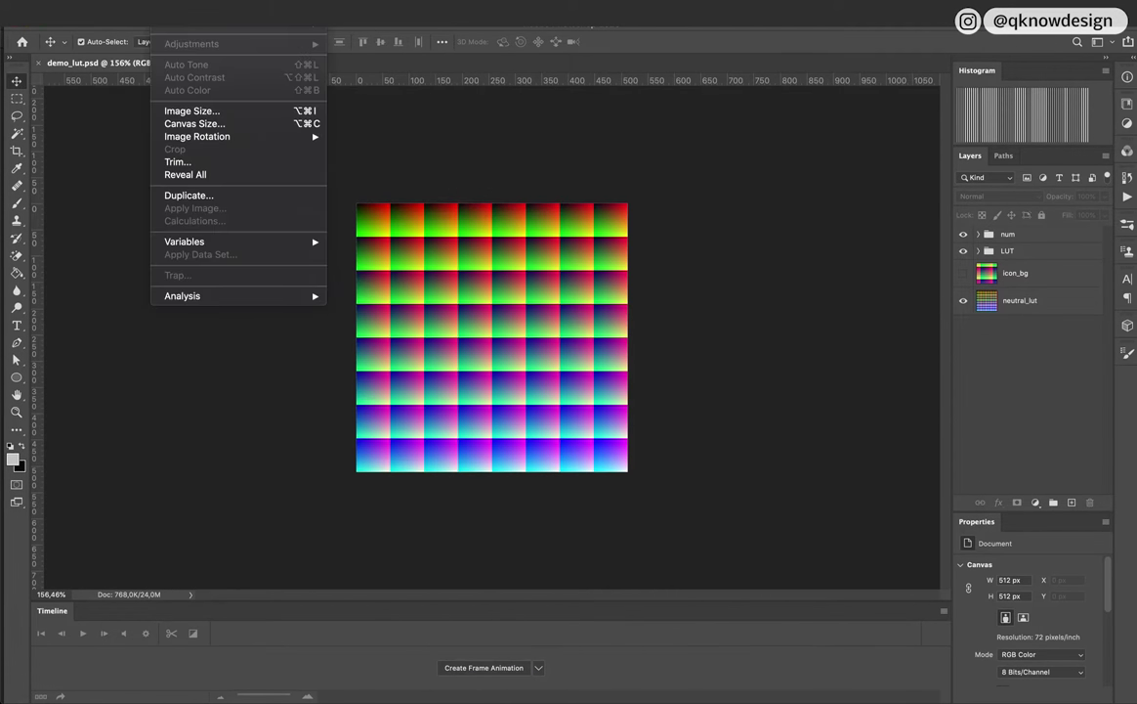
click(216, 119)
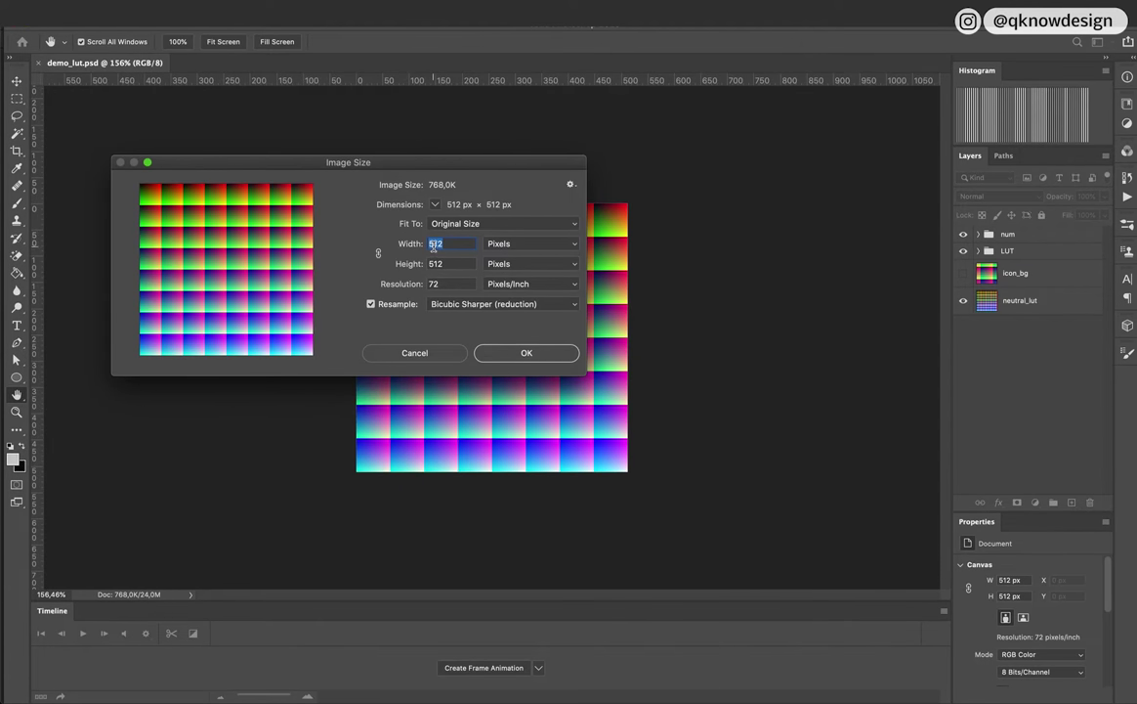
click(528, 353)
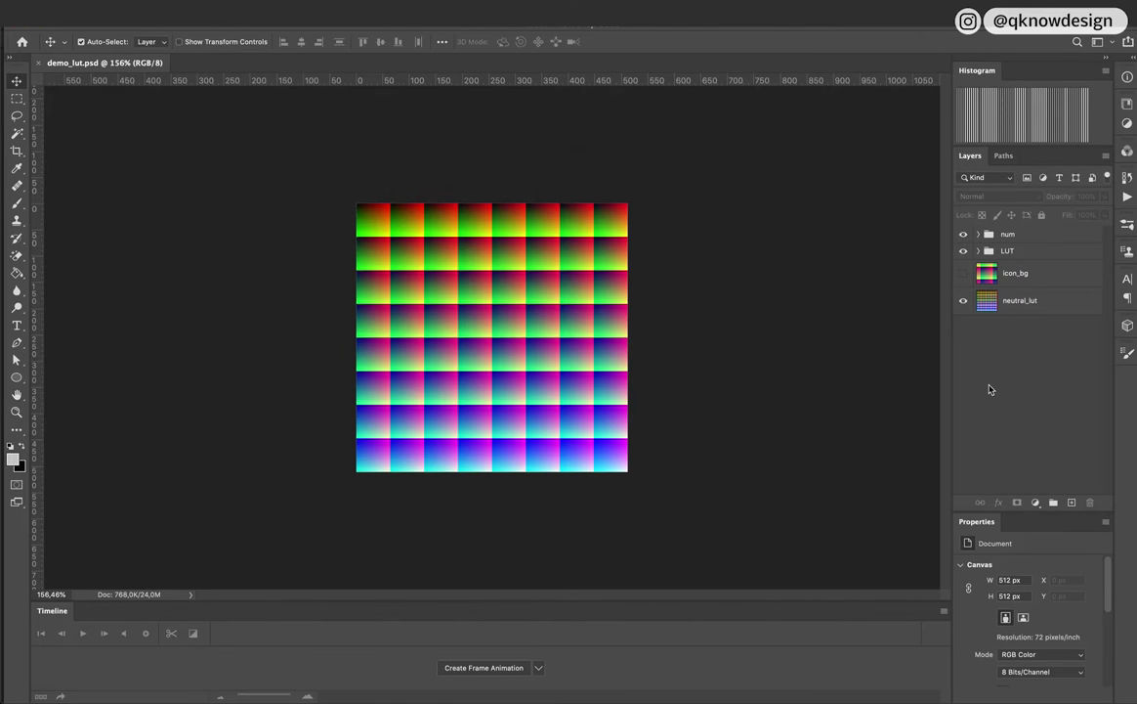
Step: Expand the LUT layer group and add a Color Lookup adjustment layer above the other layers
click(978, 251)
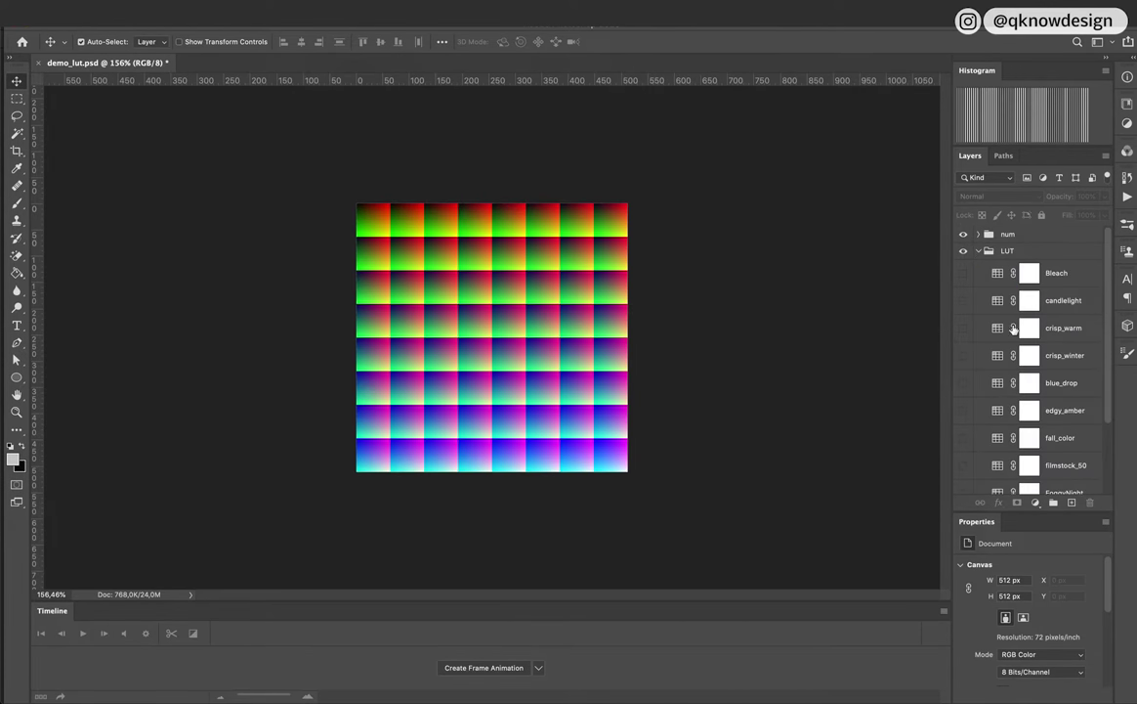
click(1036, 503)
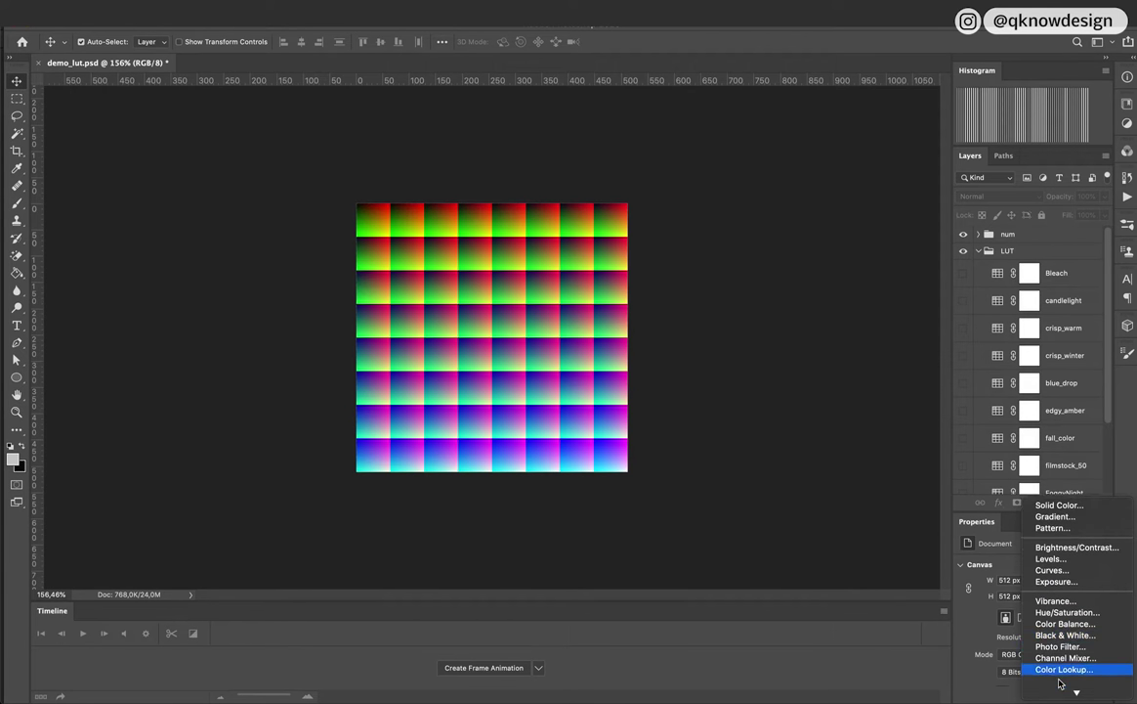
mouse_move(1076, 690)
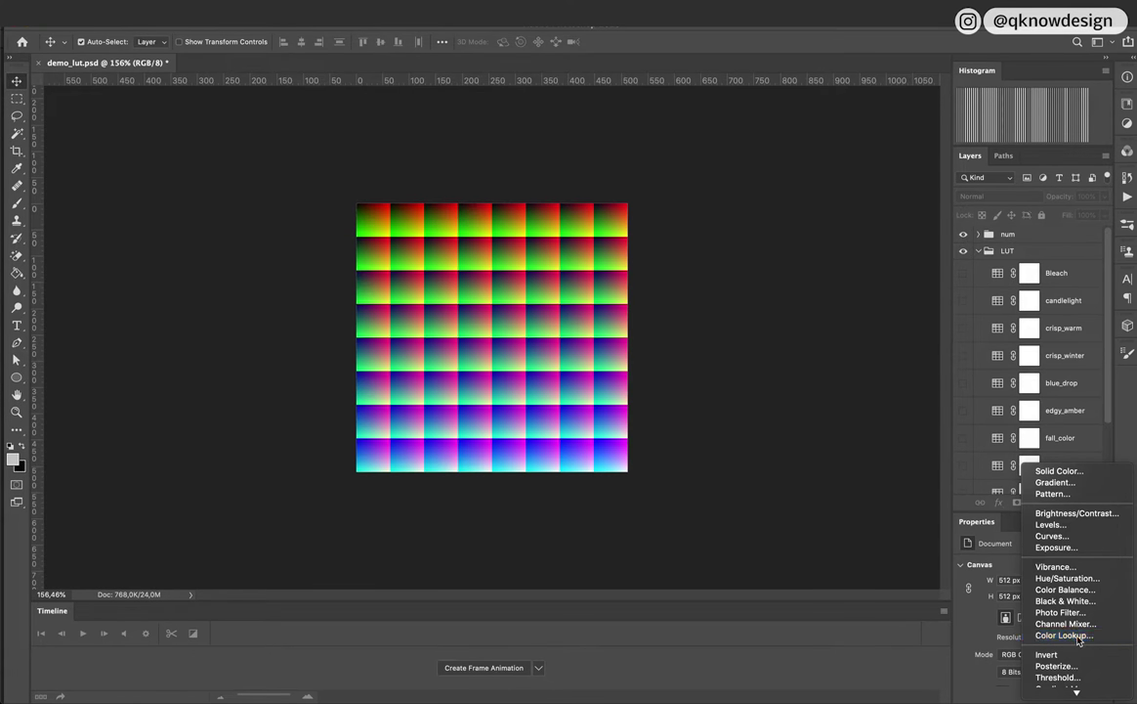
click(1076, 636)
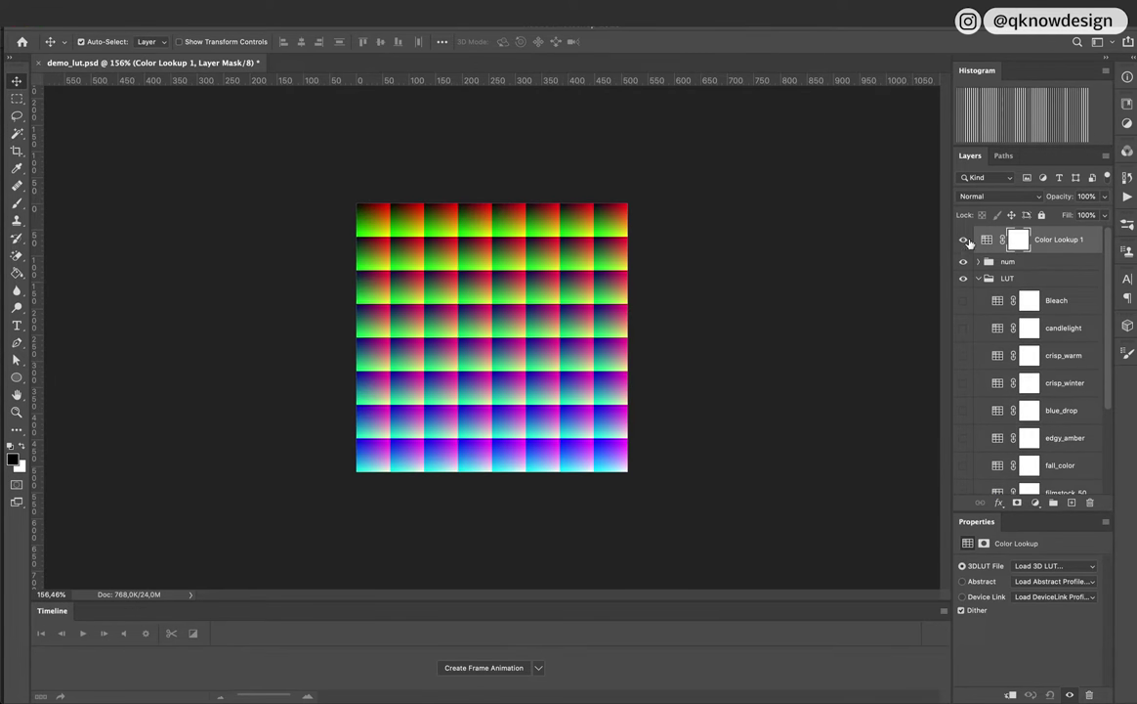
click(987, 239)
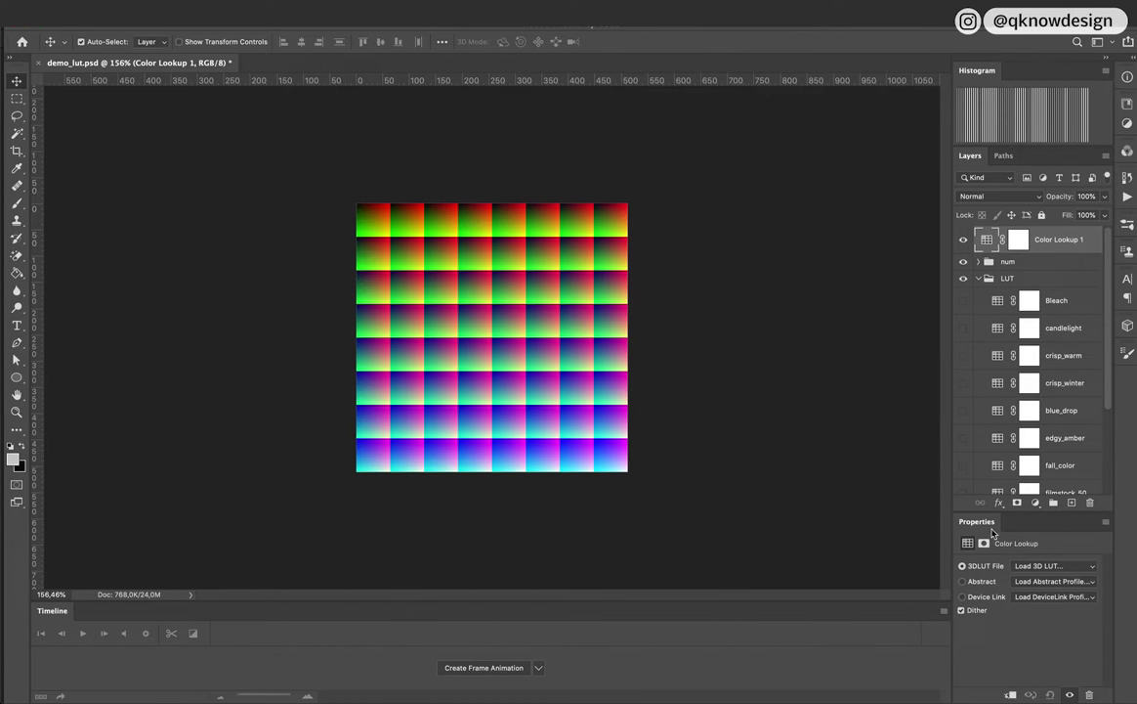
Step: Preview the Black & White, Gold-Blue and Lightness Increase abstract profiles on the Color Lookup 1 layer, and hide that layer
click(1053, 581)
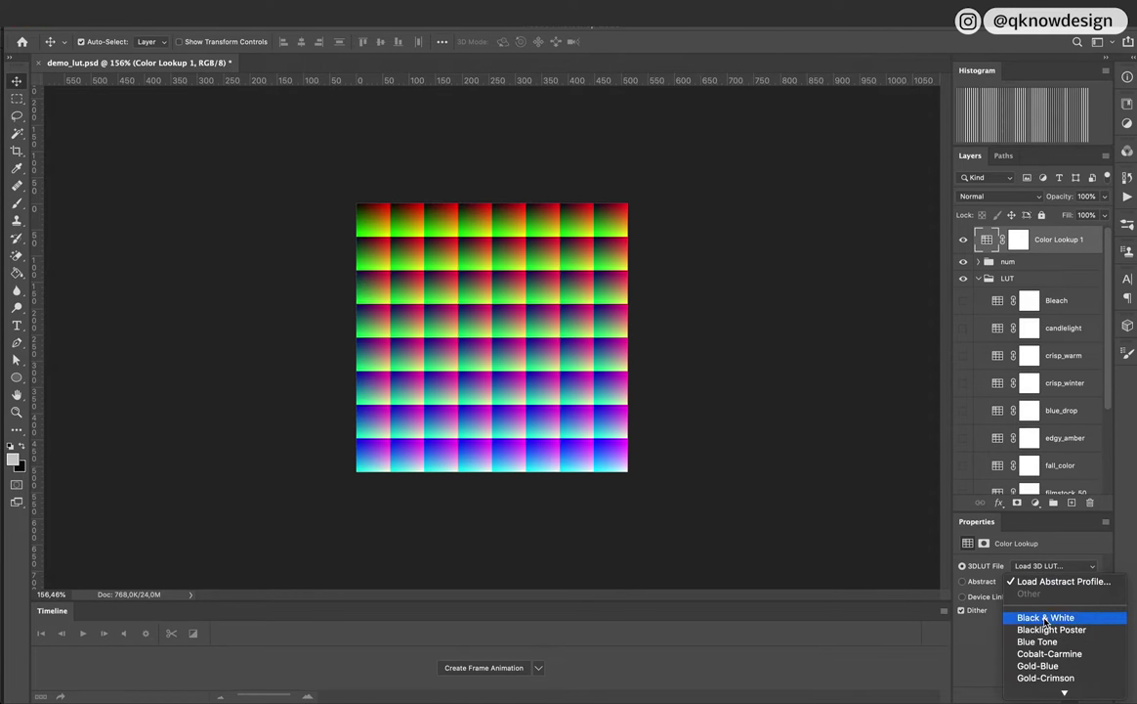
click(1045, 617)
click(1046, 582)
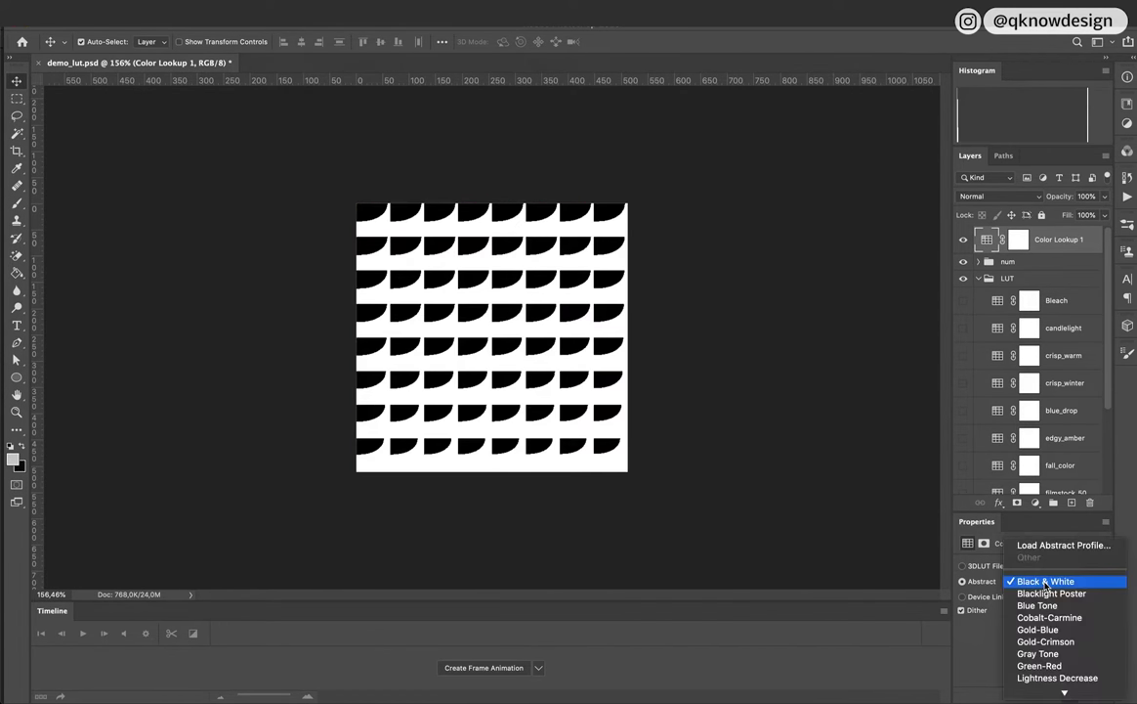
click(1044, 630)
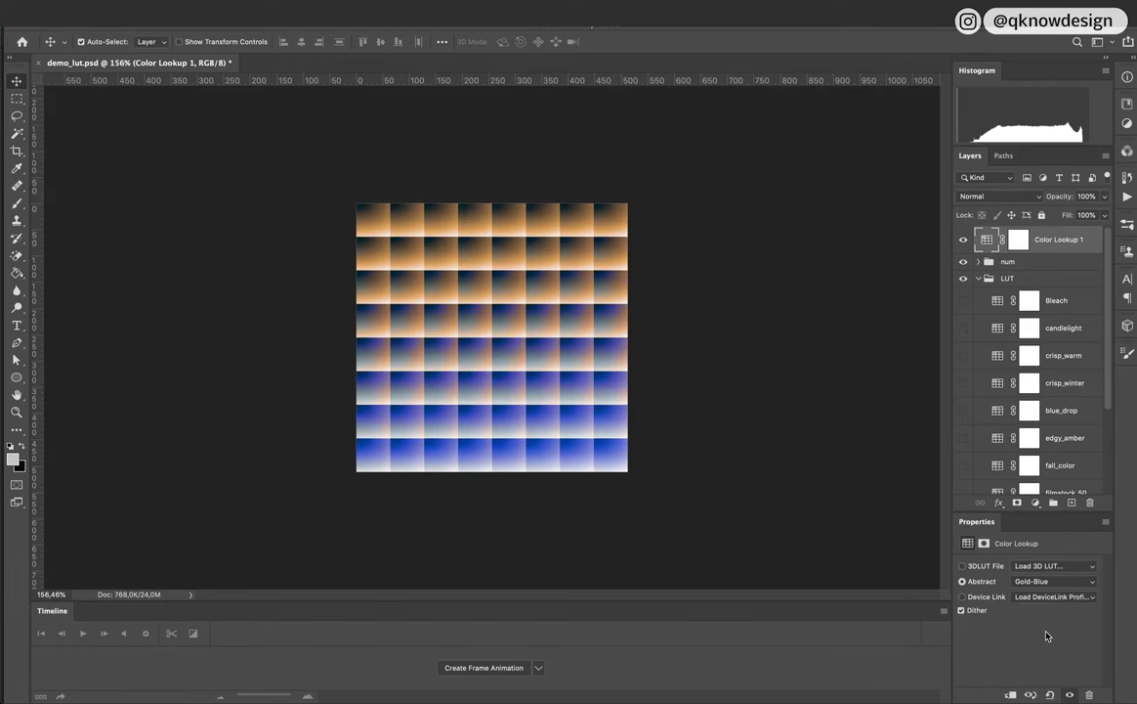
click(1041, 581)
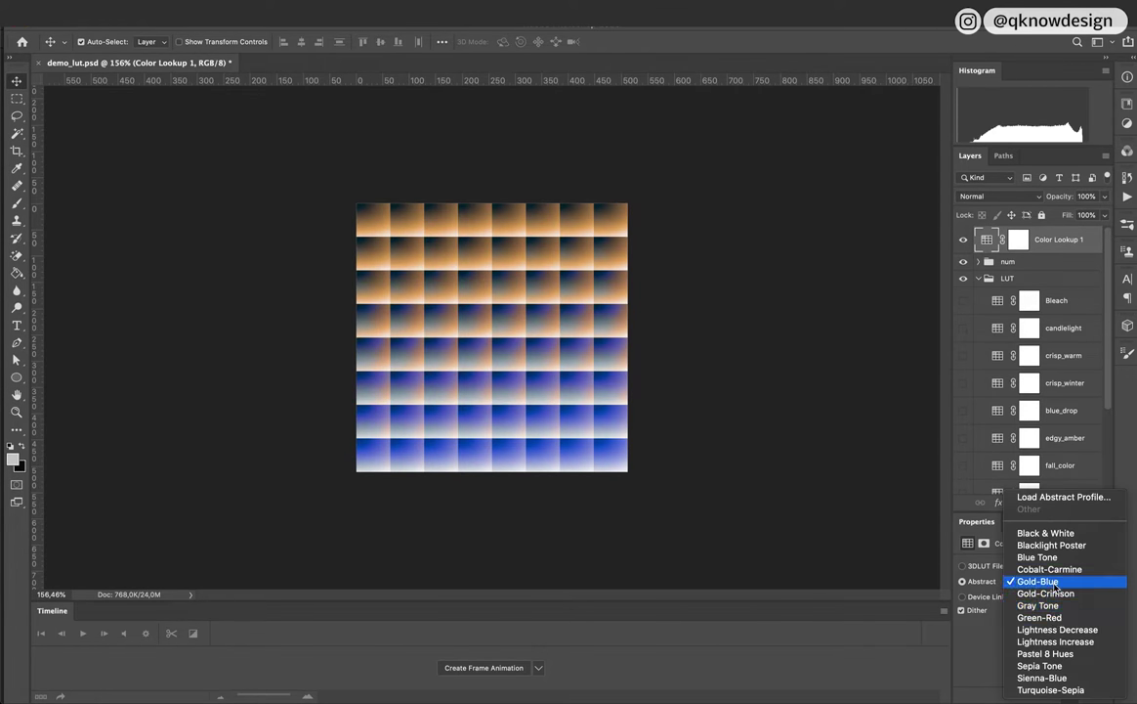
click(1054, 642)
click(1106, 522)
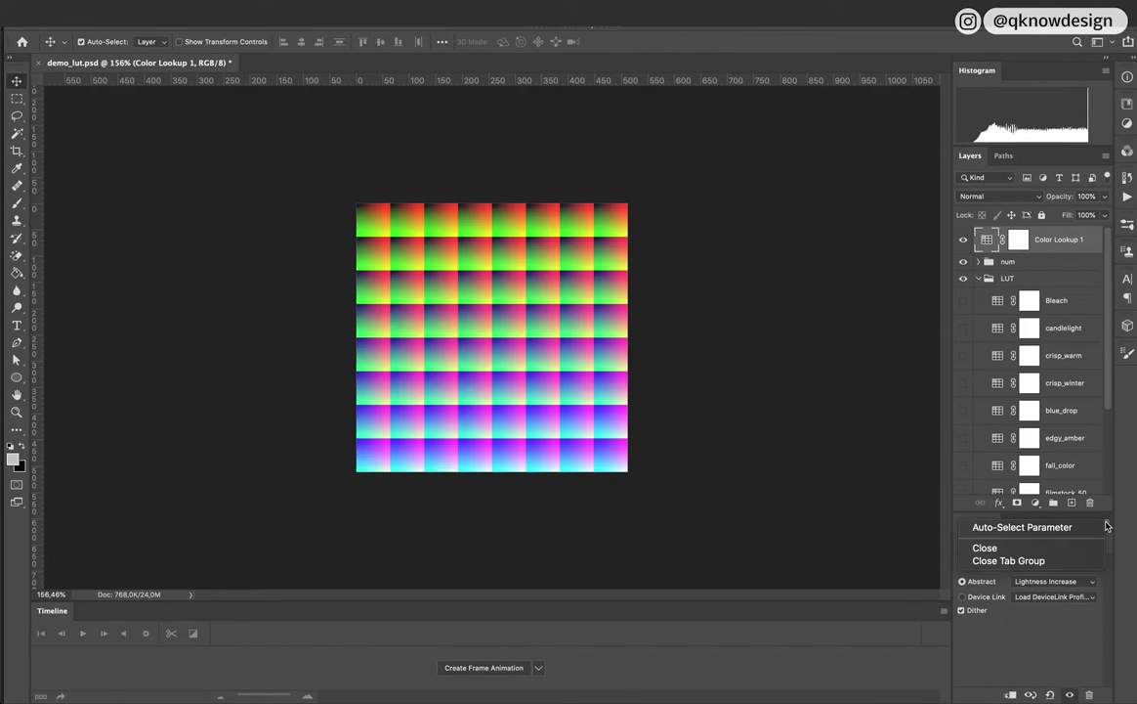
click(1041, 642)
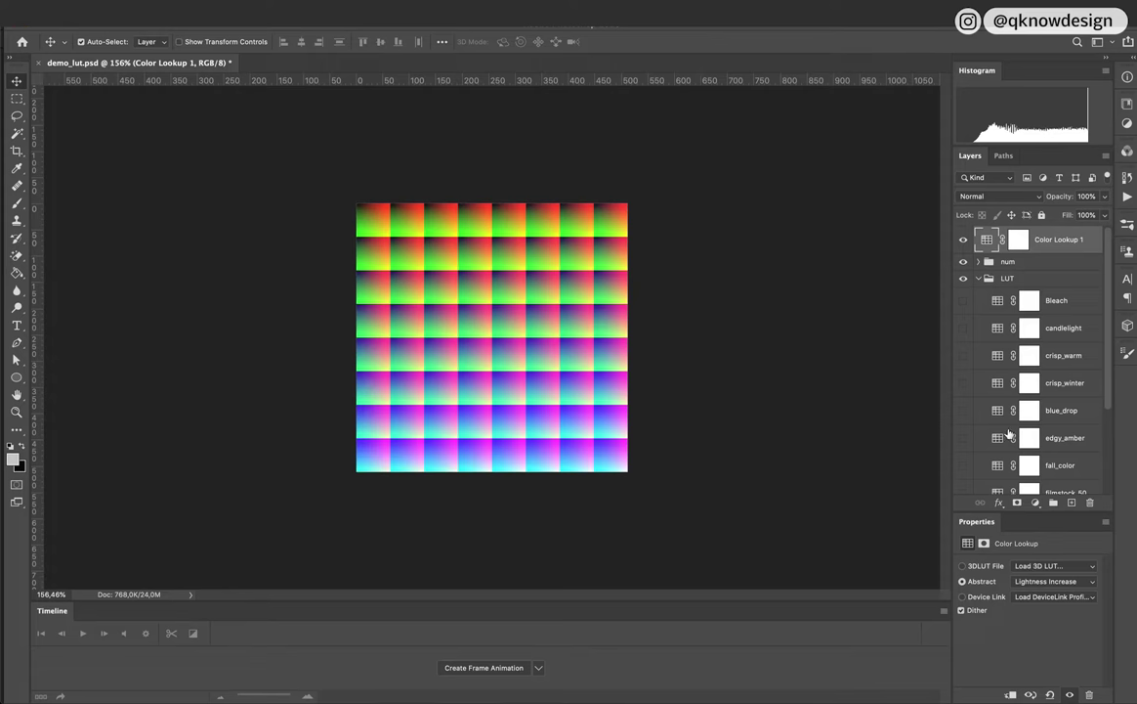
click(963, 239)
scroll(1055, 293, down, 1)
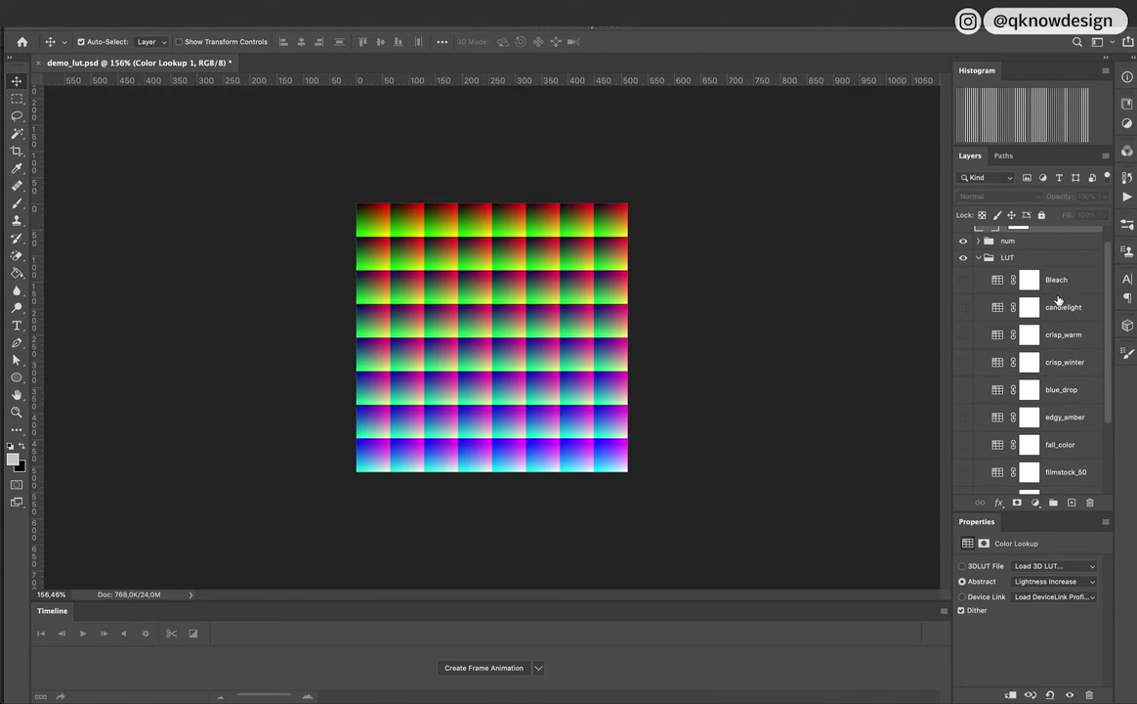
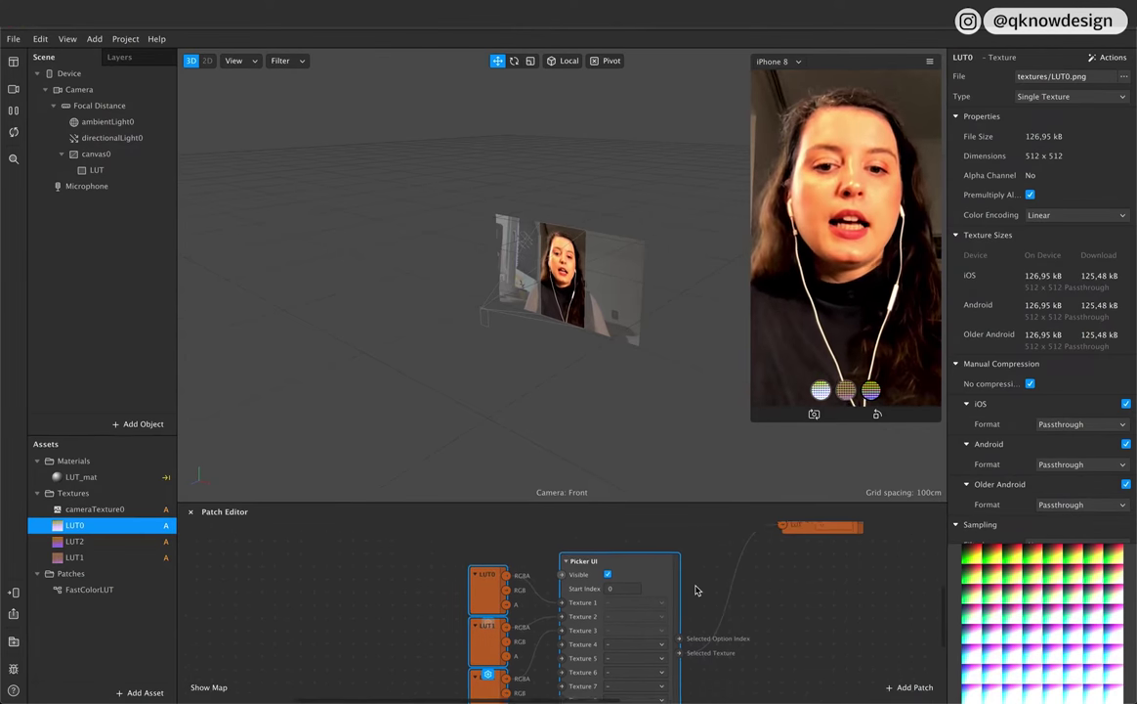
Step: Switch to Spark AR Studio and delete the three LUT texture patches and the connection from Picker UI to FastColorLUT
drag(426, 521, 464, 640)
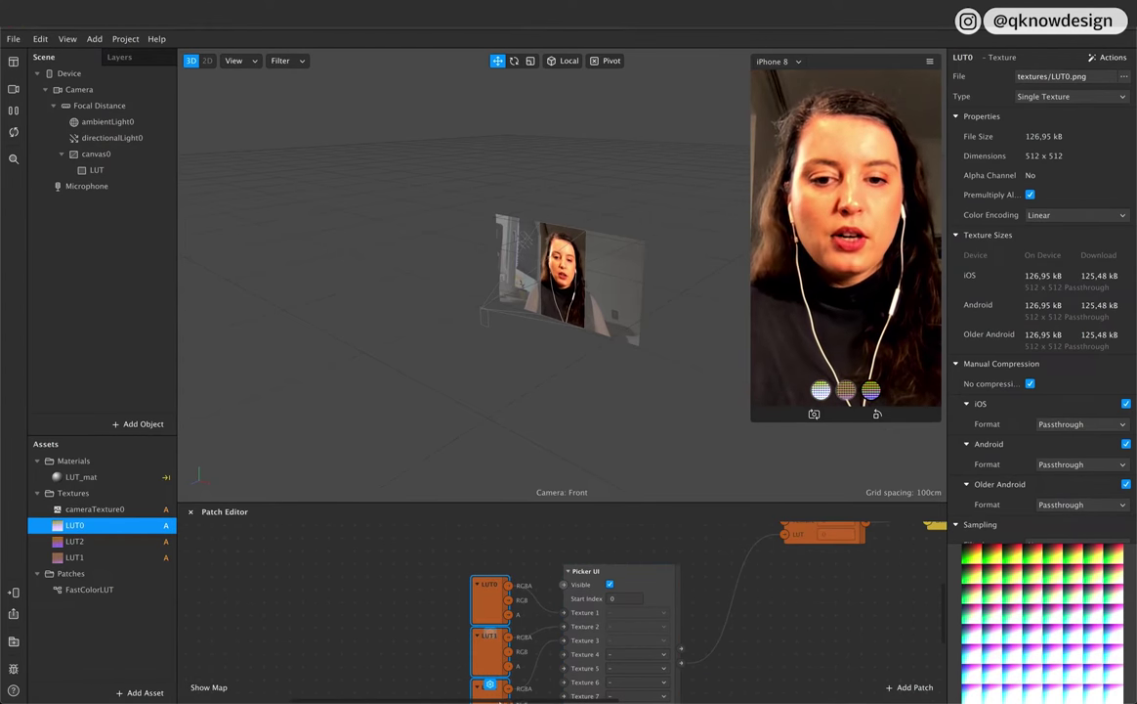
scroll(499, 635, down, 2)
key(Delete)
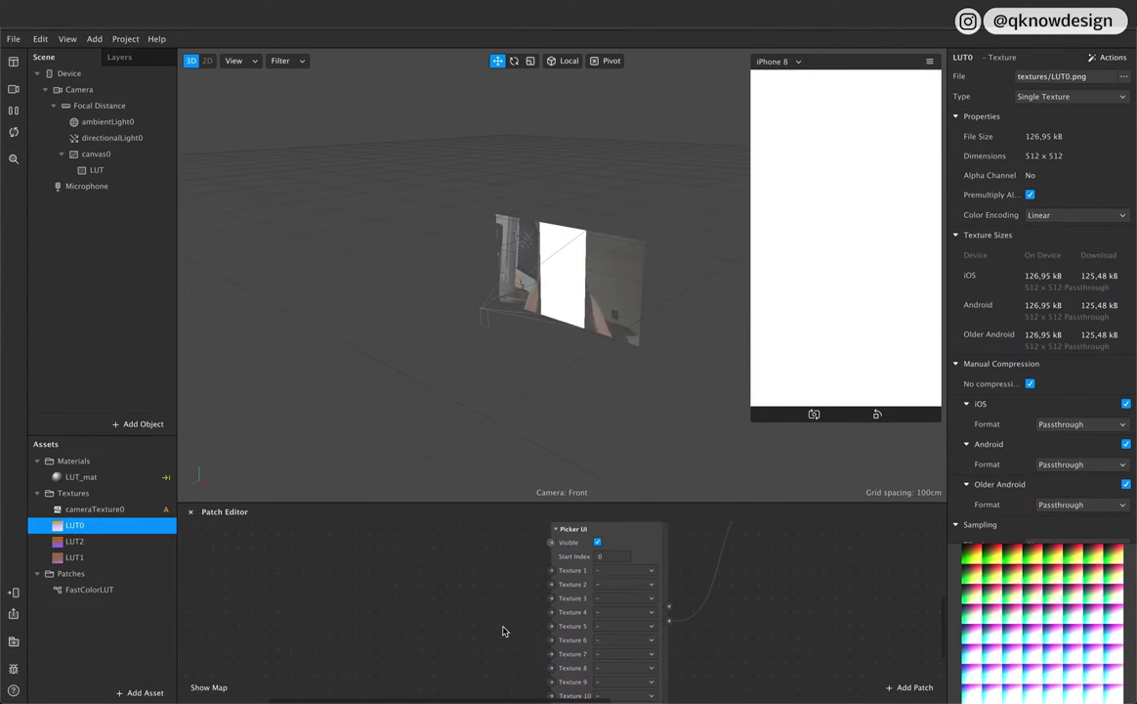
key(ctrl+z)
scroll(707, 633, up, 3)
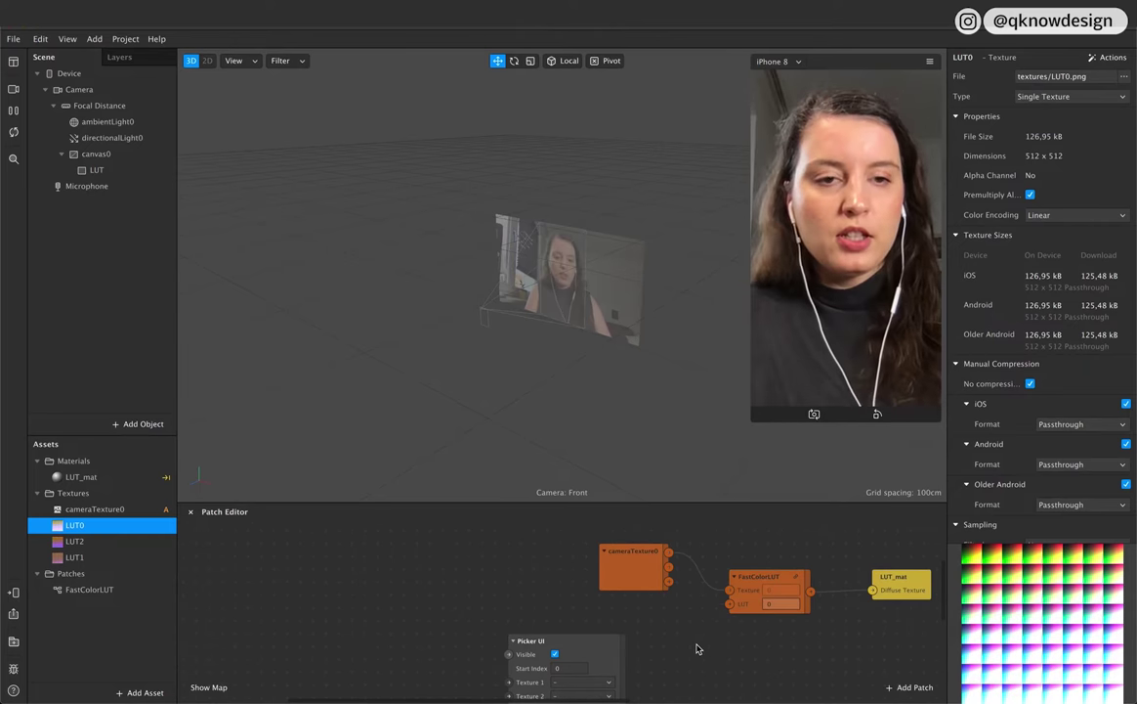
scroll(698, 649, down, 4)
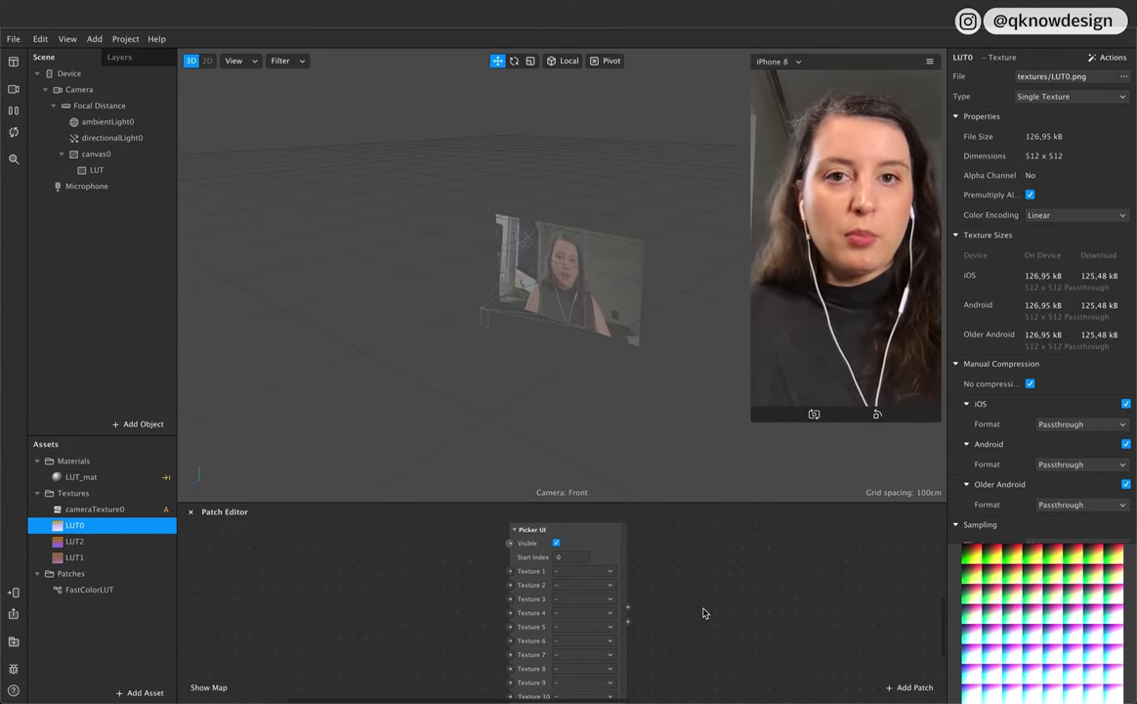
scroll(703, 613, up, 3)
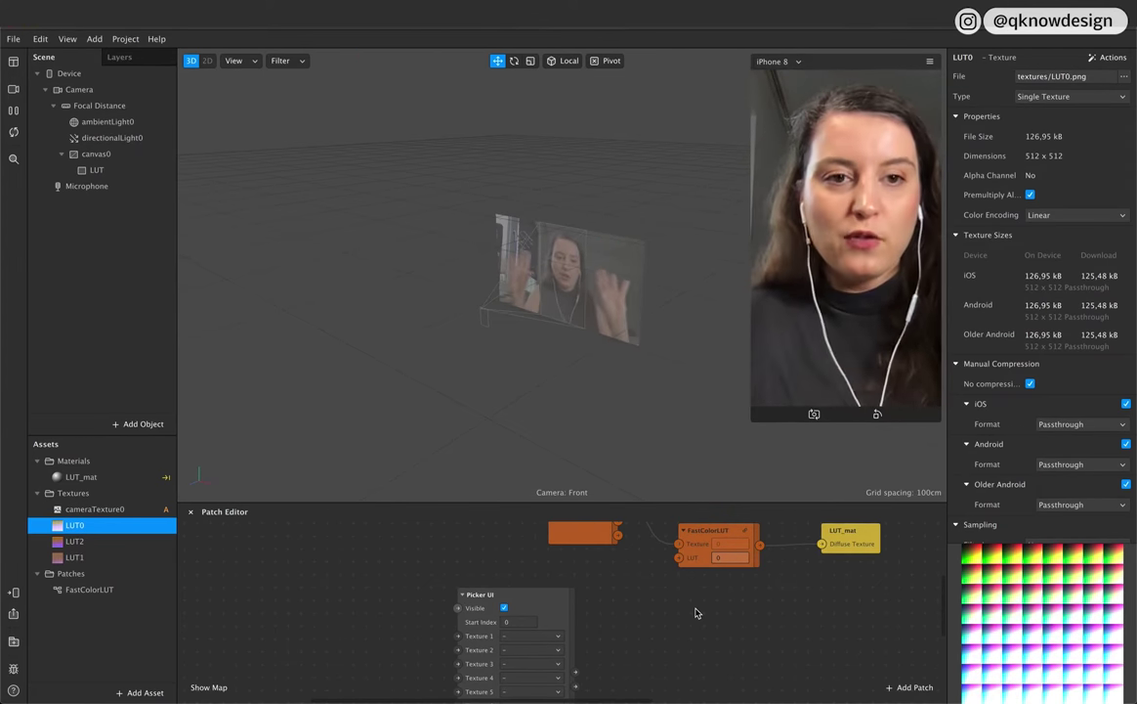
scroll(689, 610, down, 3)
Step: Delete the LUT0, LUT1 and LUT2 texture assets while keeping their files in the project folder
mouse_move(526, 547)
mouse_down()
mouse_move(480, 620)
mouse_move(517, 530)
mouse_up()
click(122, 635)
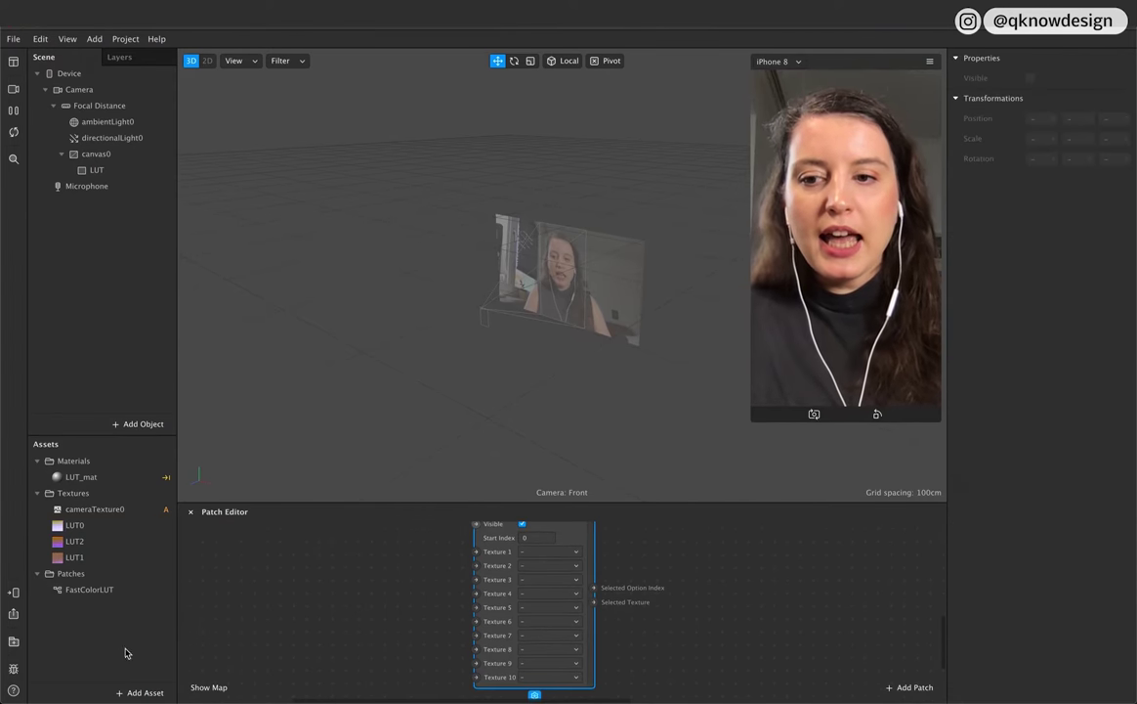
click(76, 525)
shift+click(85, 558)
key(Delete)
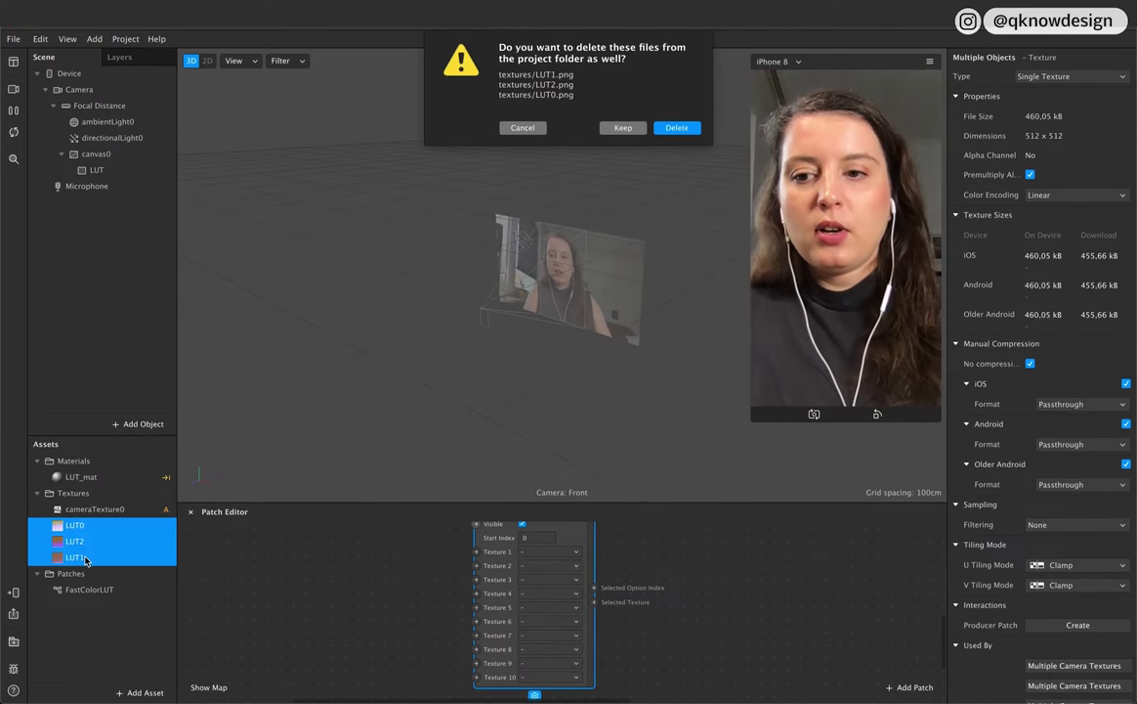
click(619, 121)
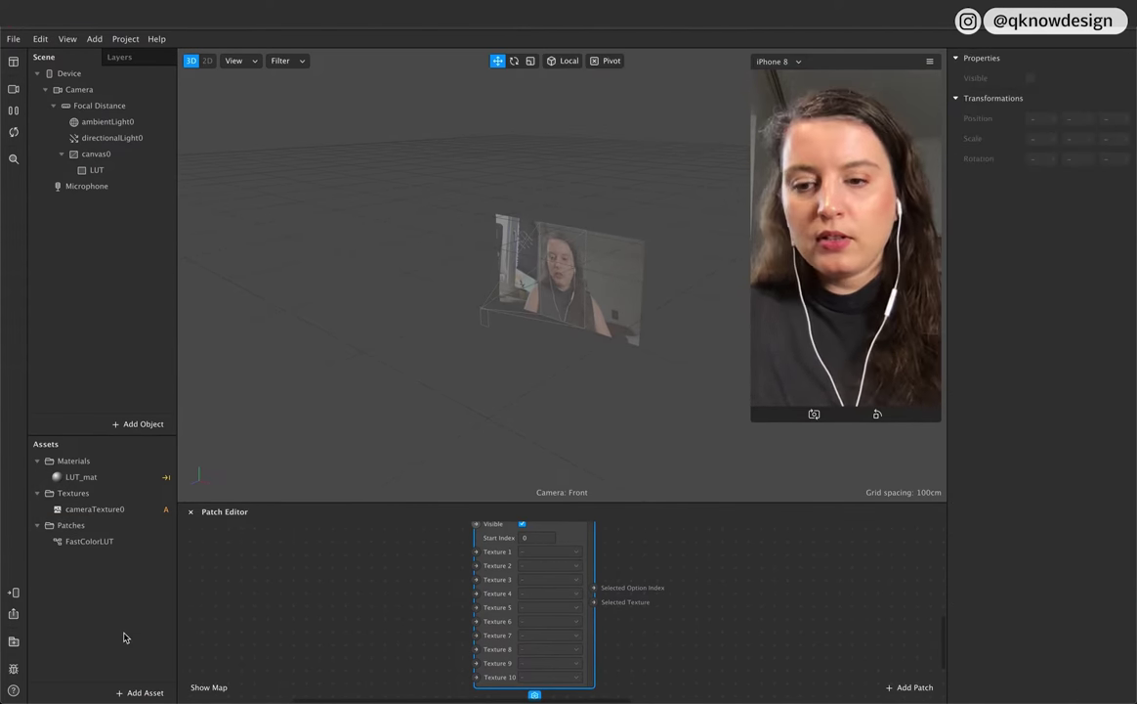
Step: Import icon0.png through icon9.png from the material folder on the computer as texture assets
click(136, 690)
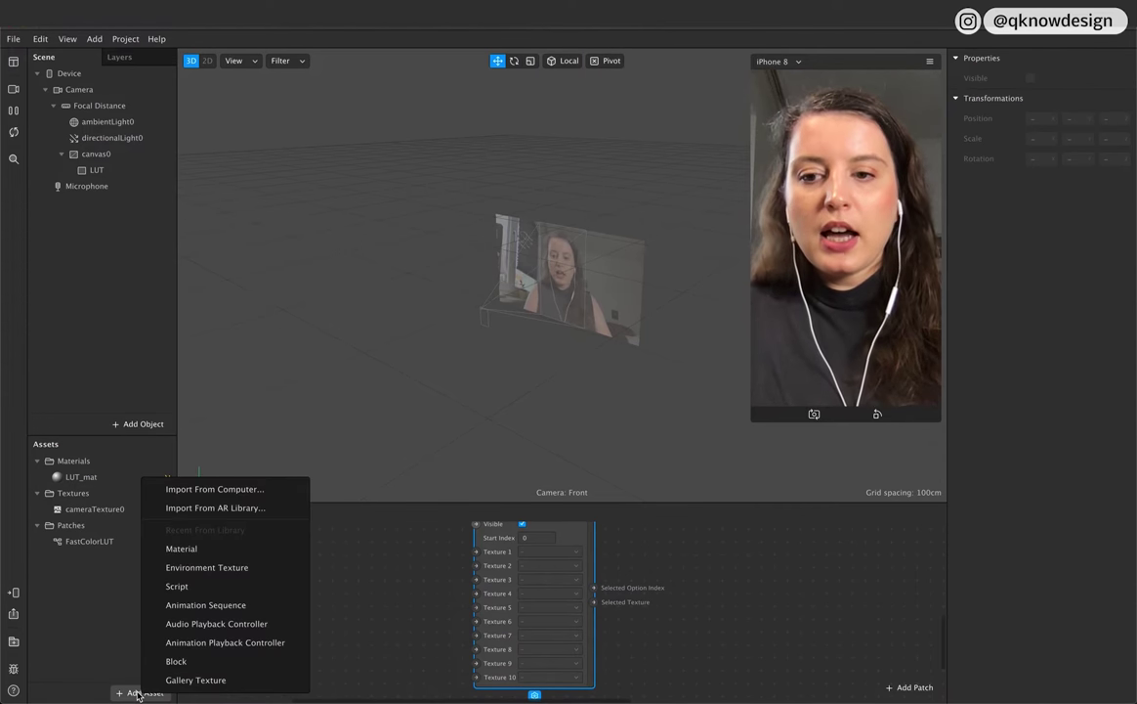
click(217, 492)
drag(481, 128, 367, 138)
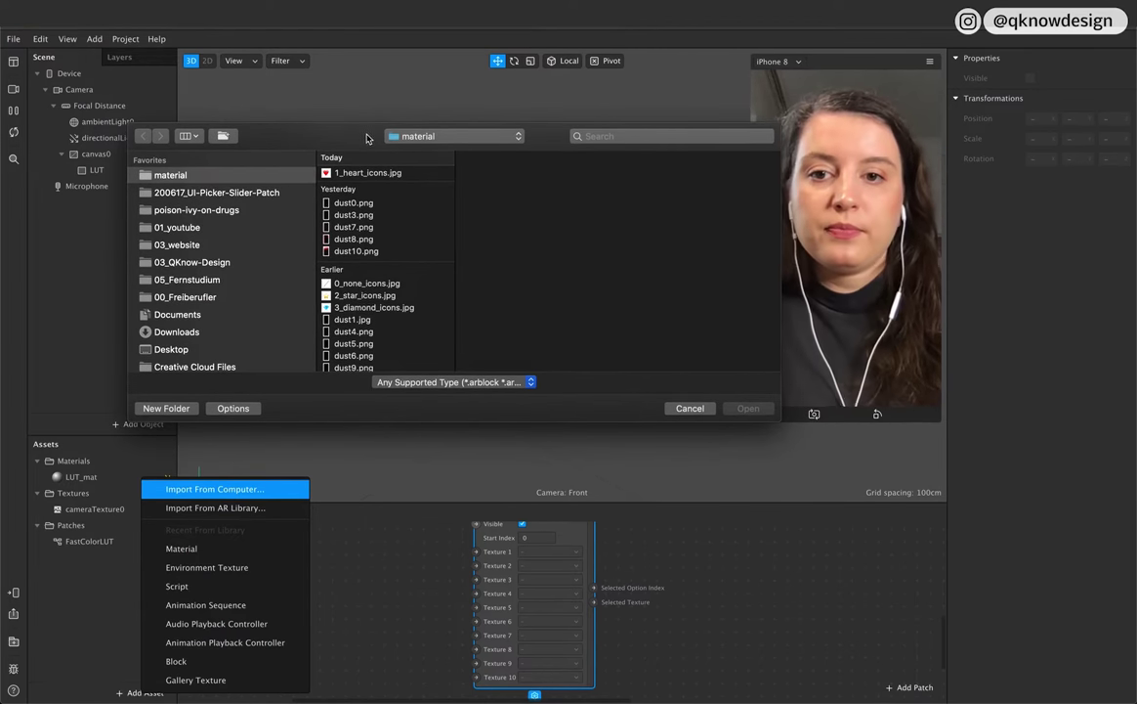
scroll(360, 262, down, 4)
click(357, 256)
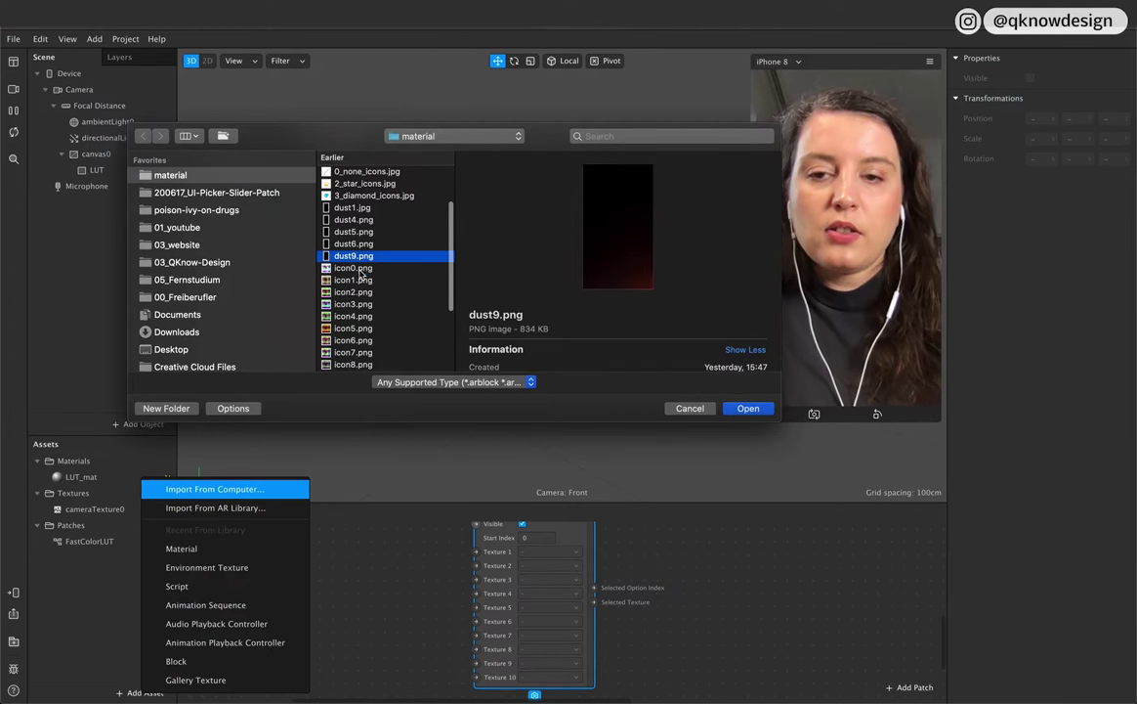
click(356, 268)
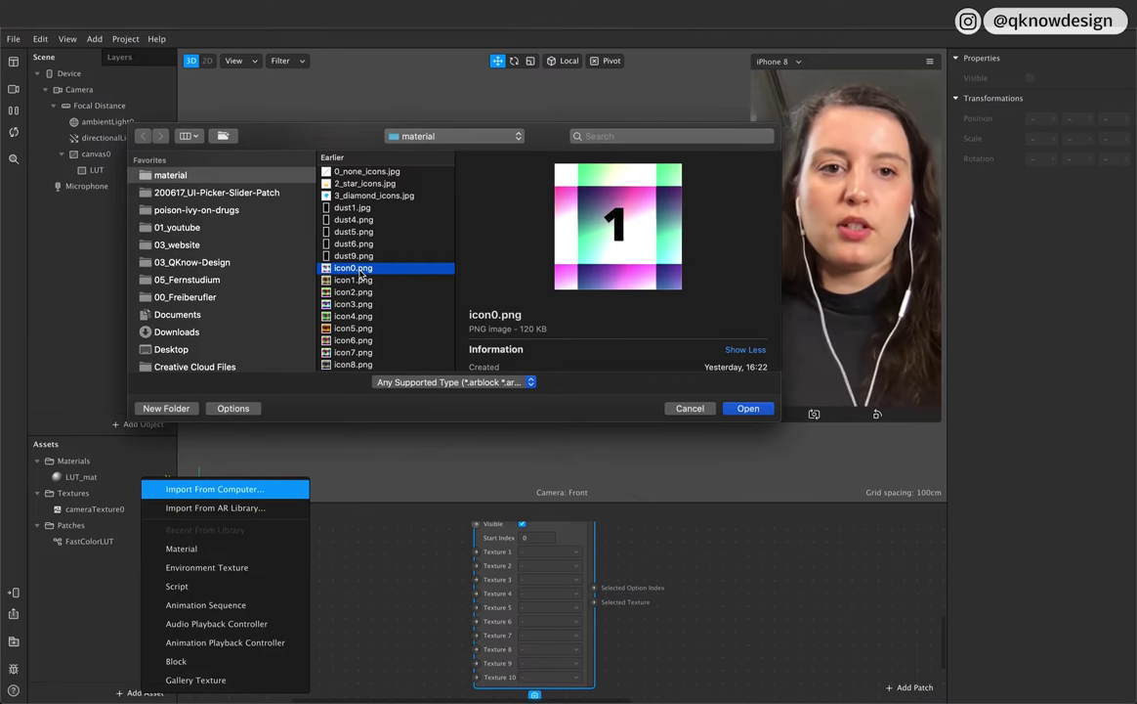
key(Up)
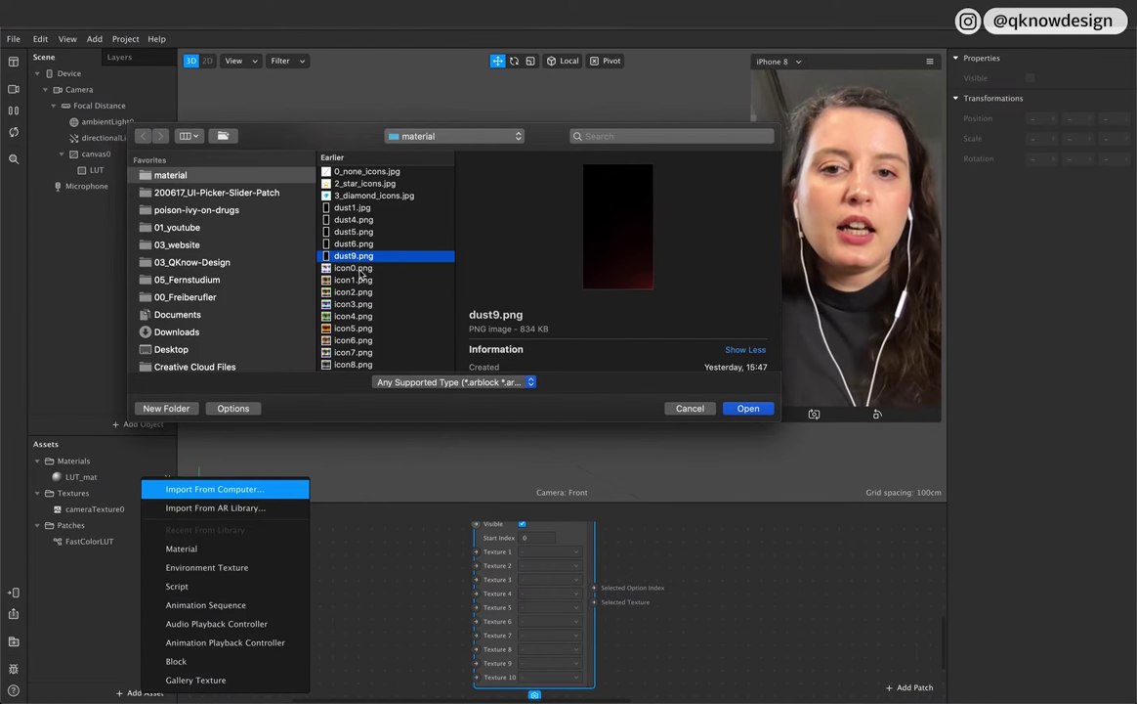
key(Down)
key(Down)
key(Down)
key(Up)
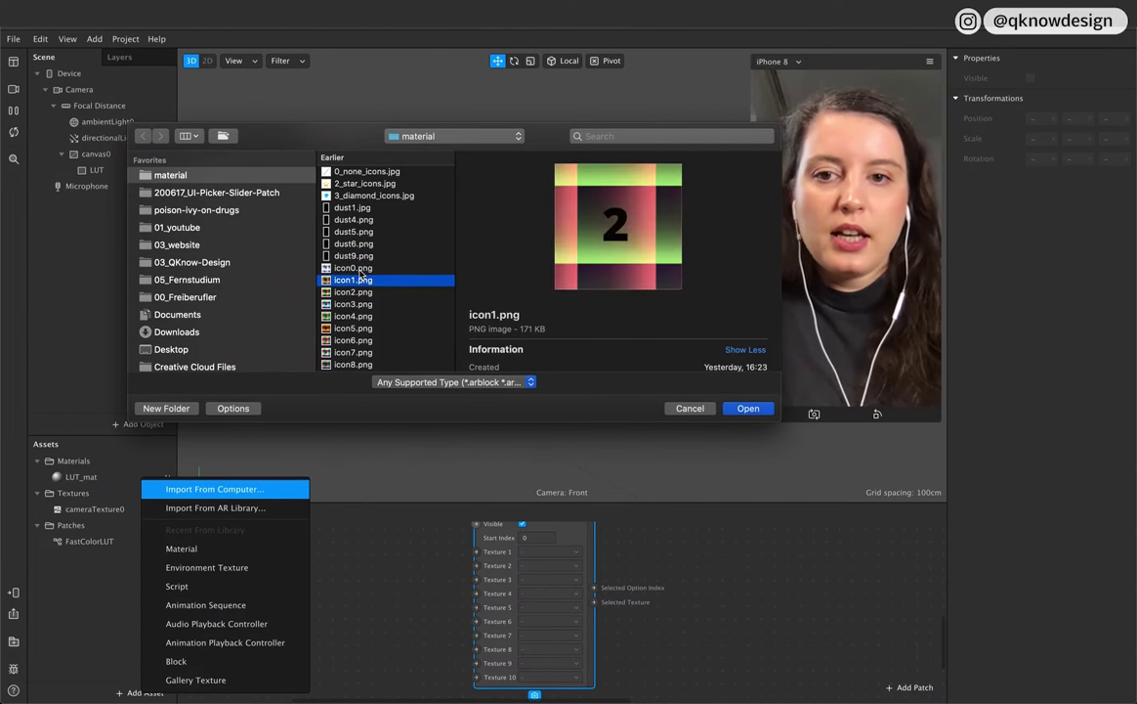
key(Up)
scroll(362, 276, down, 4)
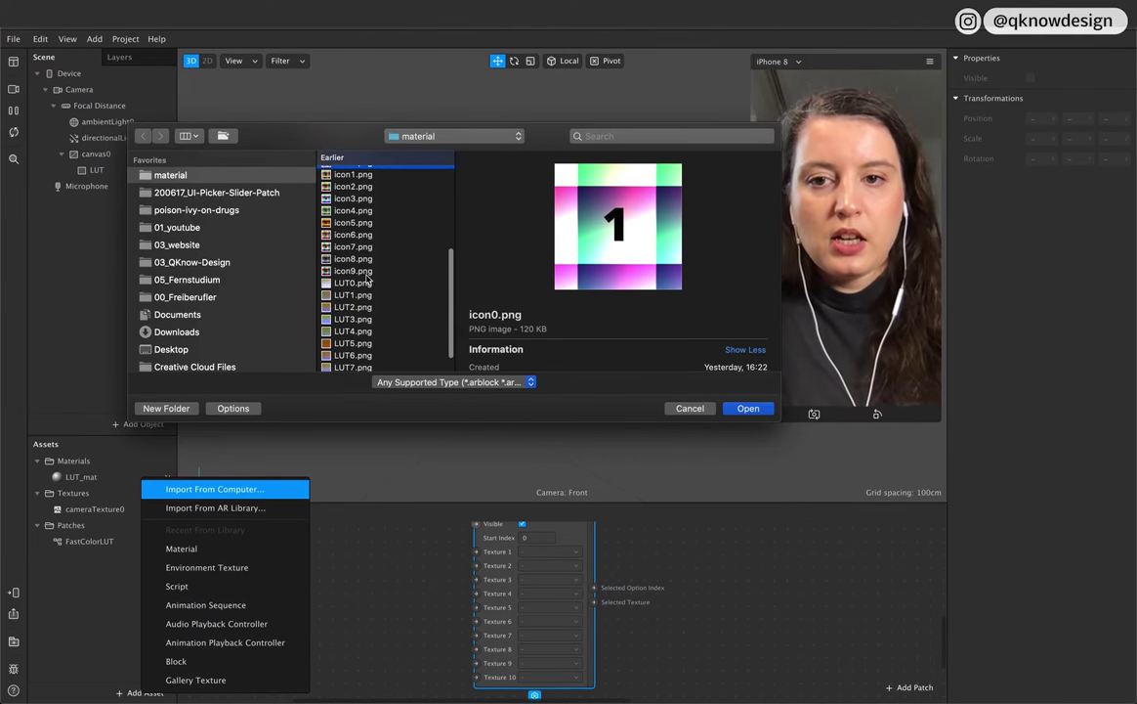
shift+click(360, 271)
click(748, 408)
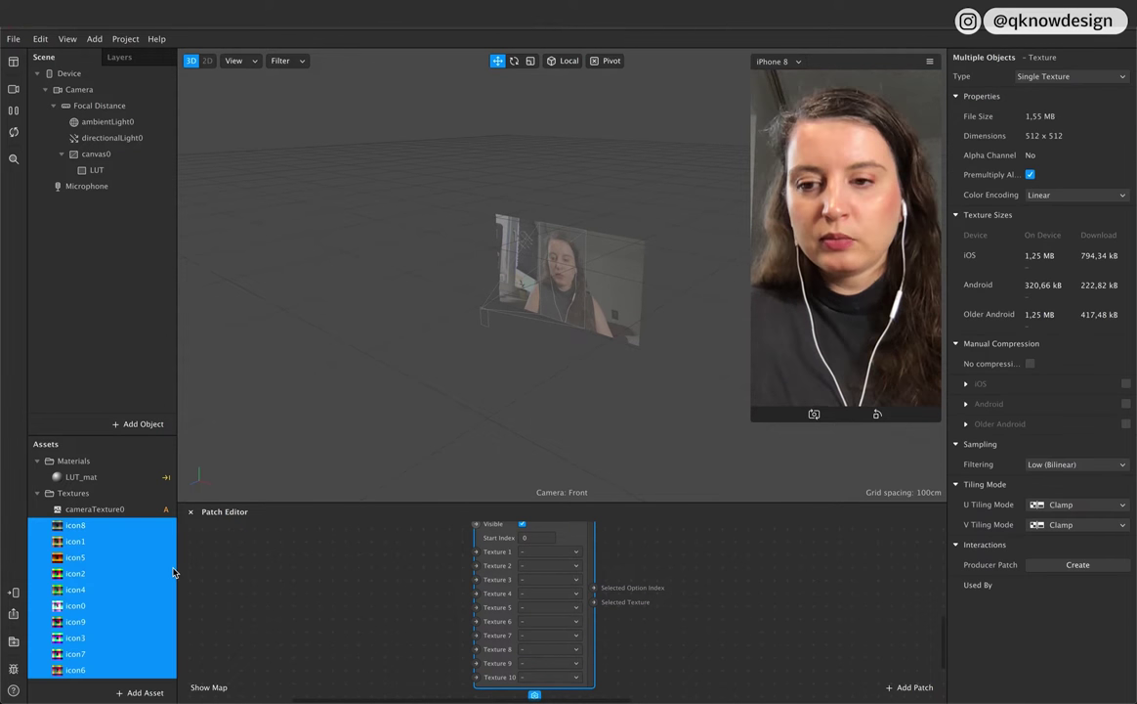
Step: Assign icon0, icon1, icon2 and icon3 to Picker UI's Texture 1 through Texture 4 inputs in that order
scroll(360, 614, up, 1)
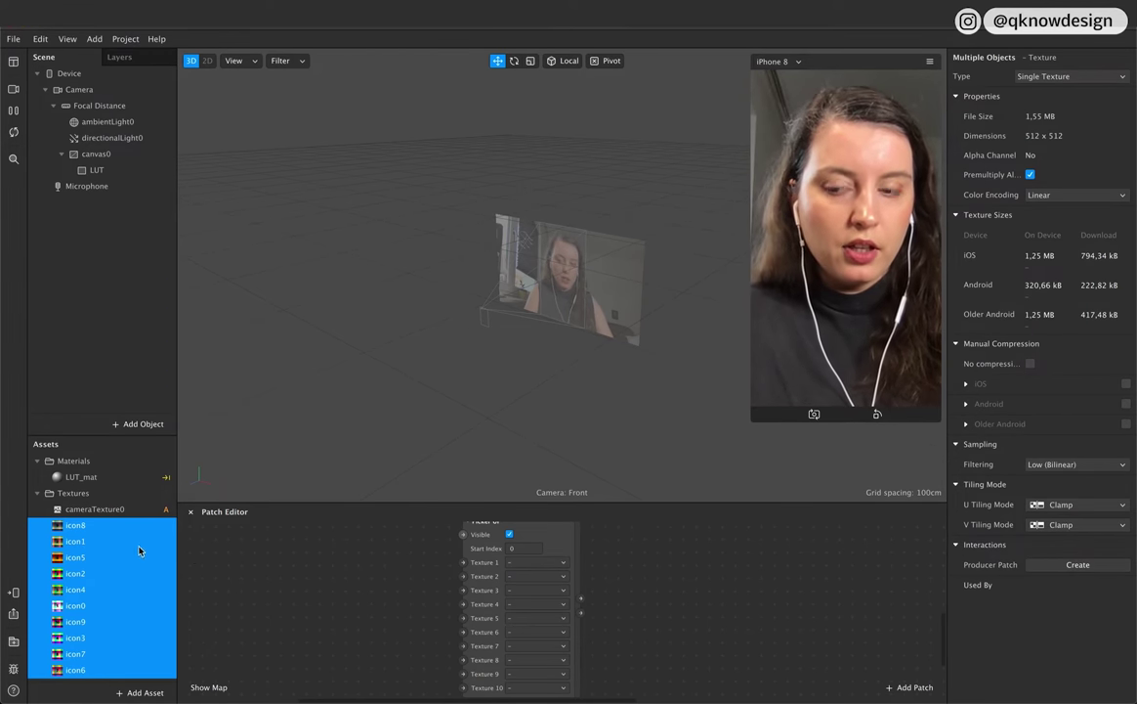
click(528, 572)
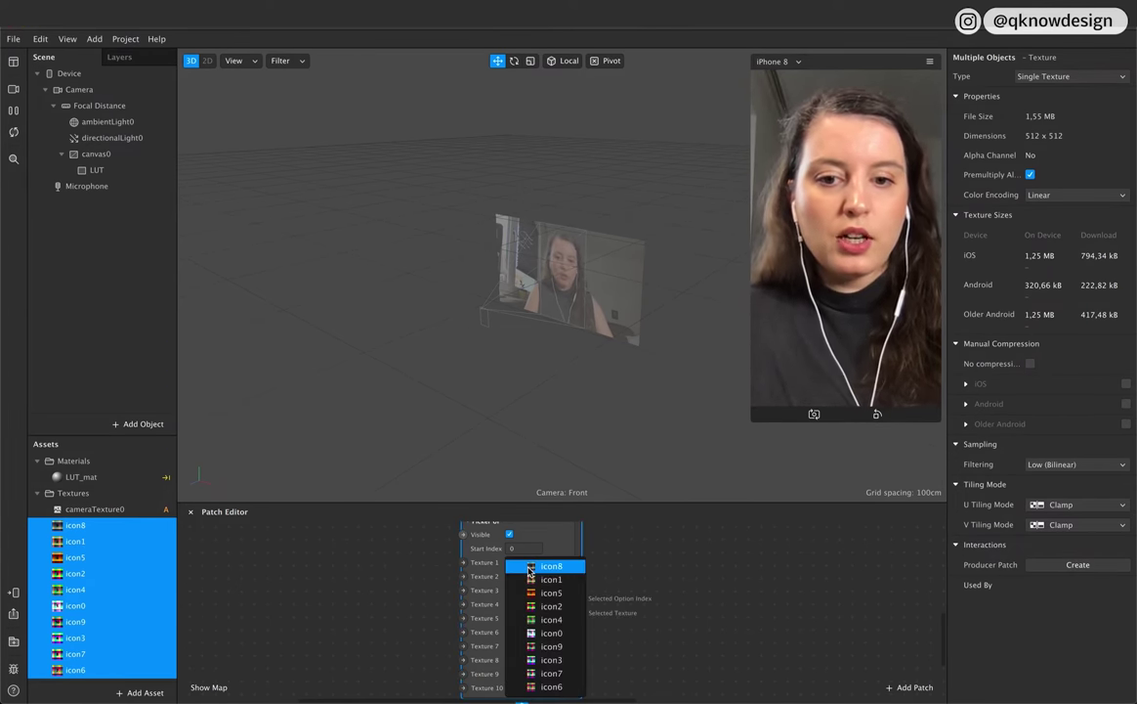
click(551, 579)
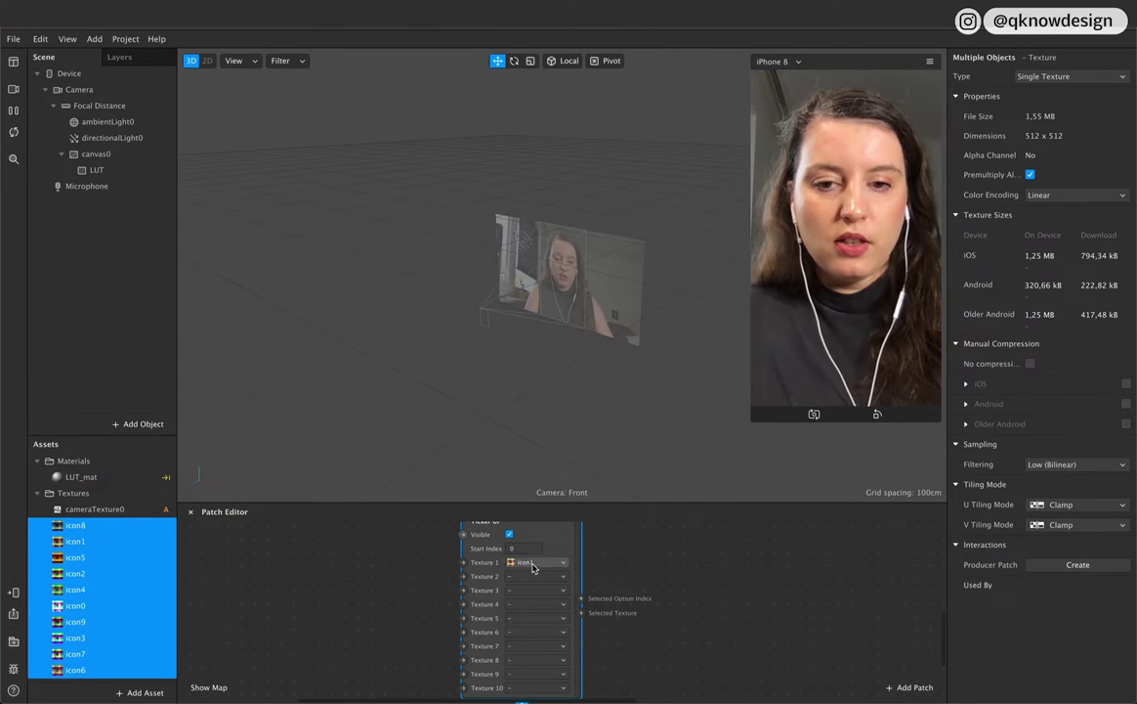
click(543, 568)
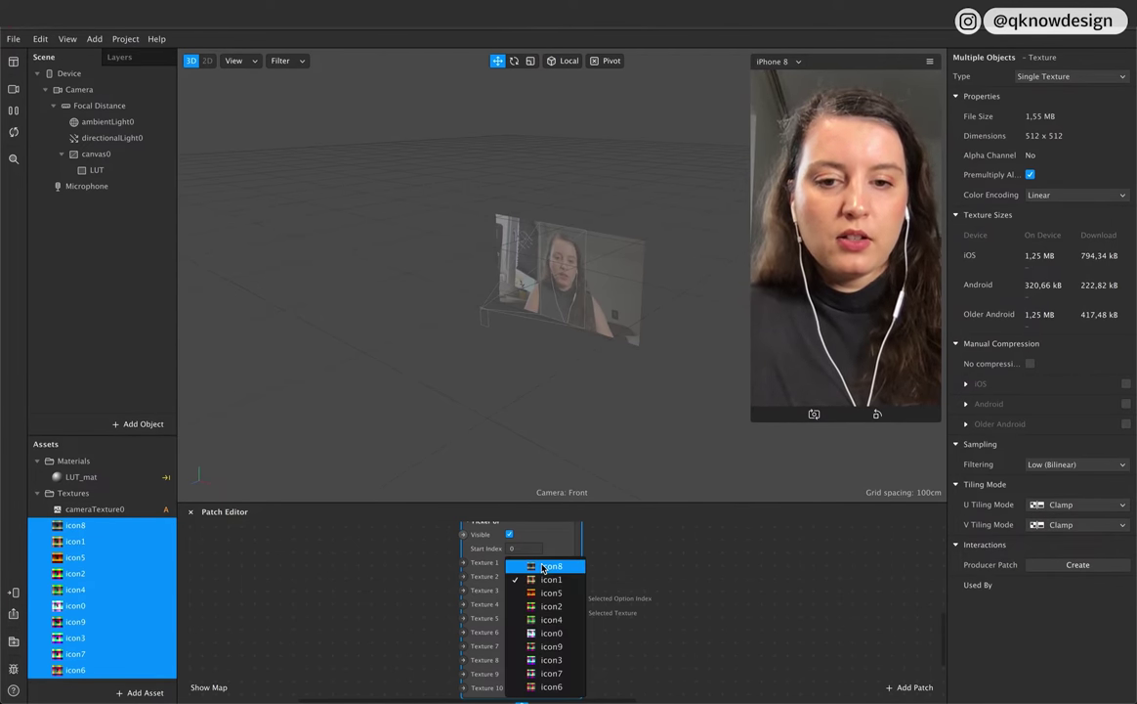
click(573, 636)
click(542, 576)
click(544, 580)
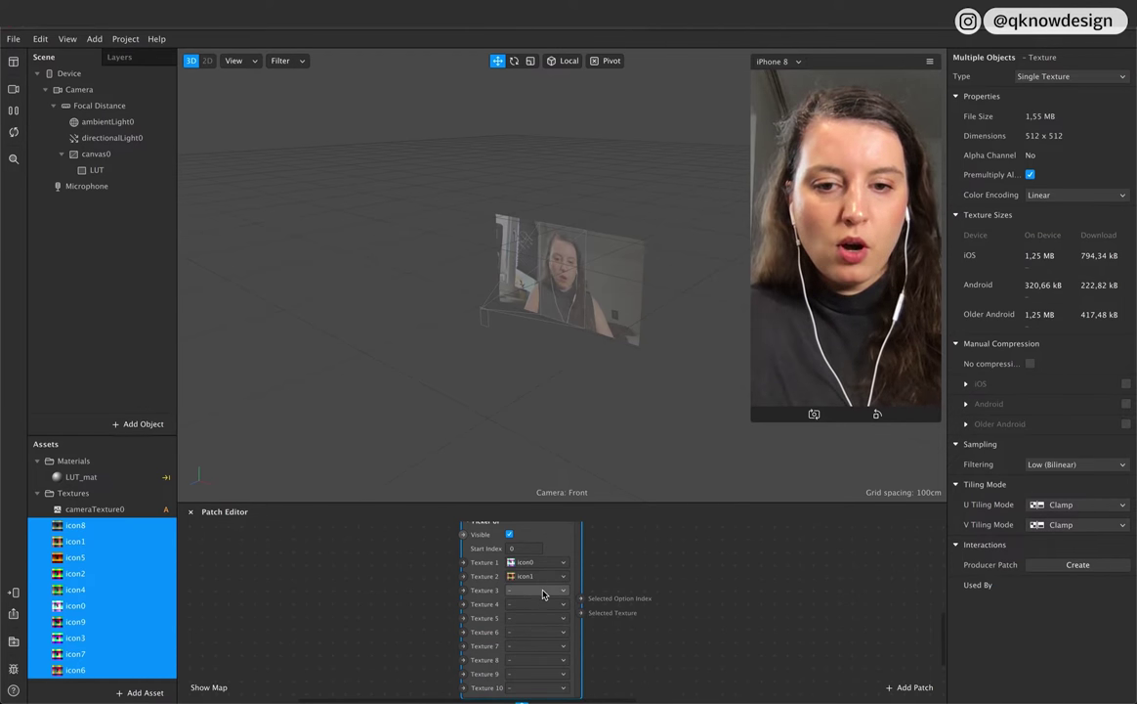
click(544, 593)
click(557, 611)
click(543, 604)
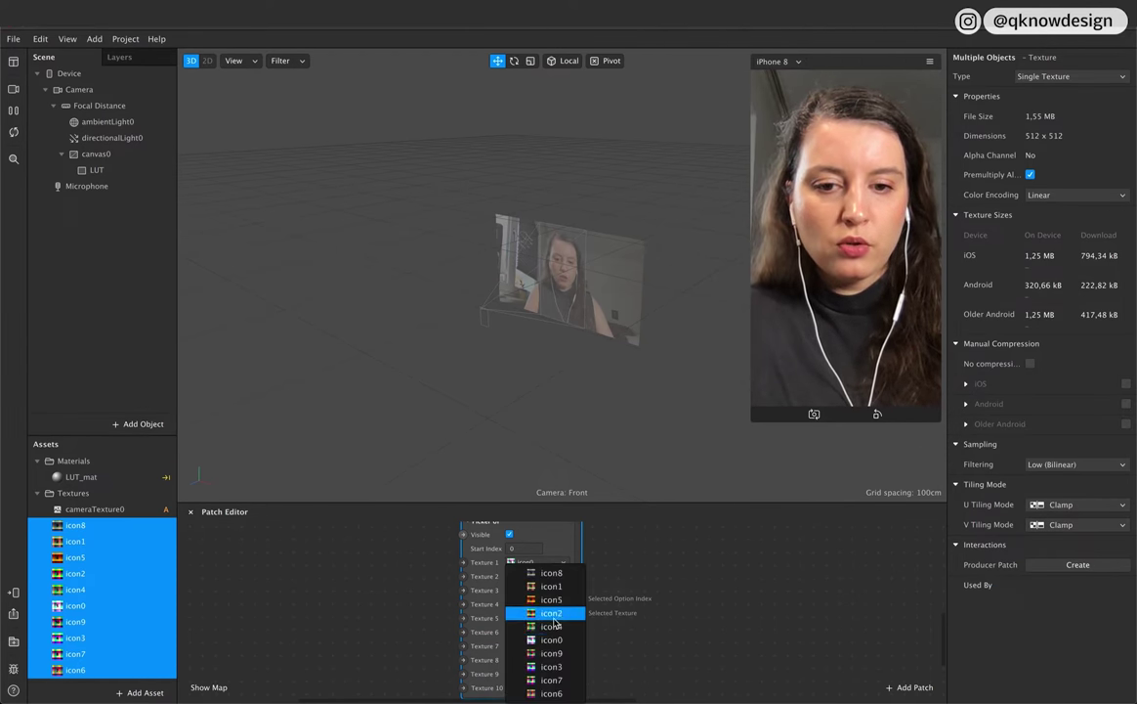
click(545, 666)
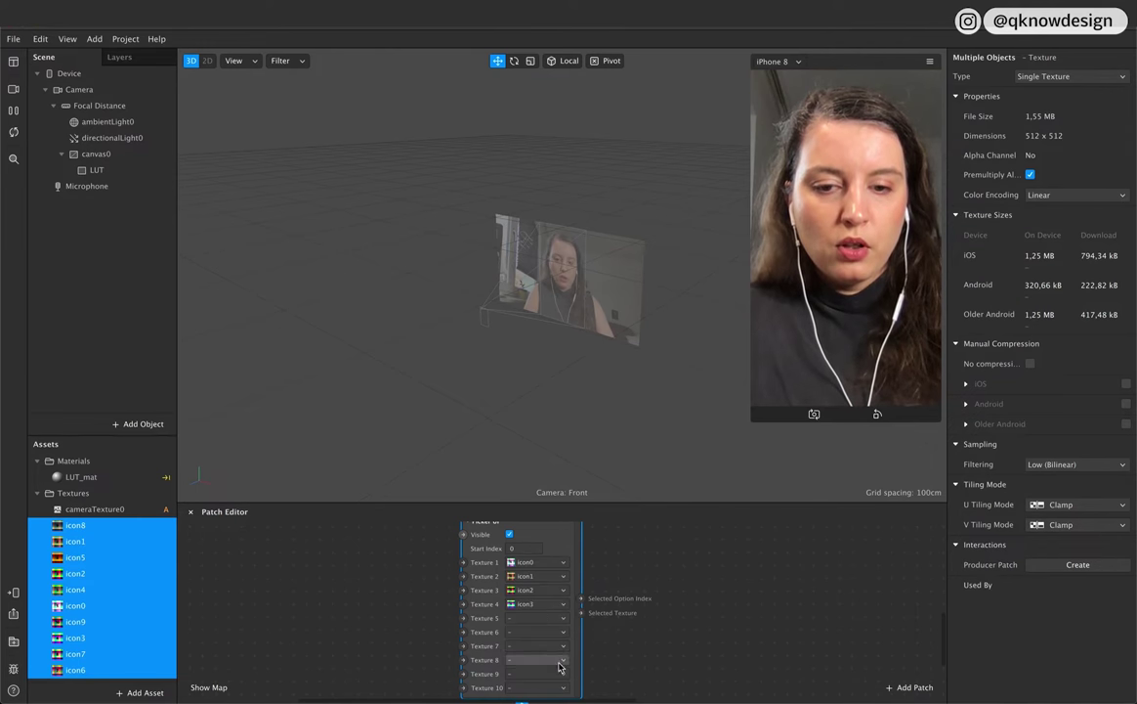
Step: Assign icon4, icon5, icon6, icon7, icon8 and icon9 to Picker UI's Texture 5 through Texture 10 inputs in that order
click(542, 619)
click(544, 635)
click(542, 633)
click(543, 602)
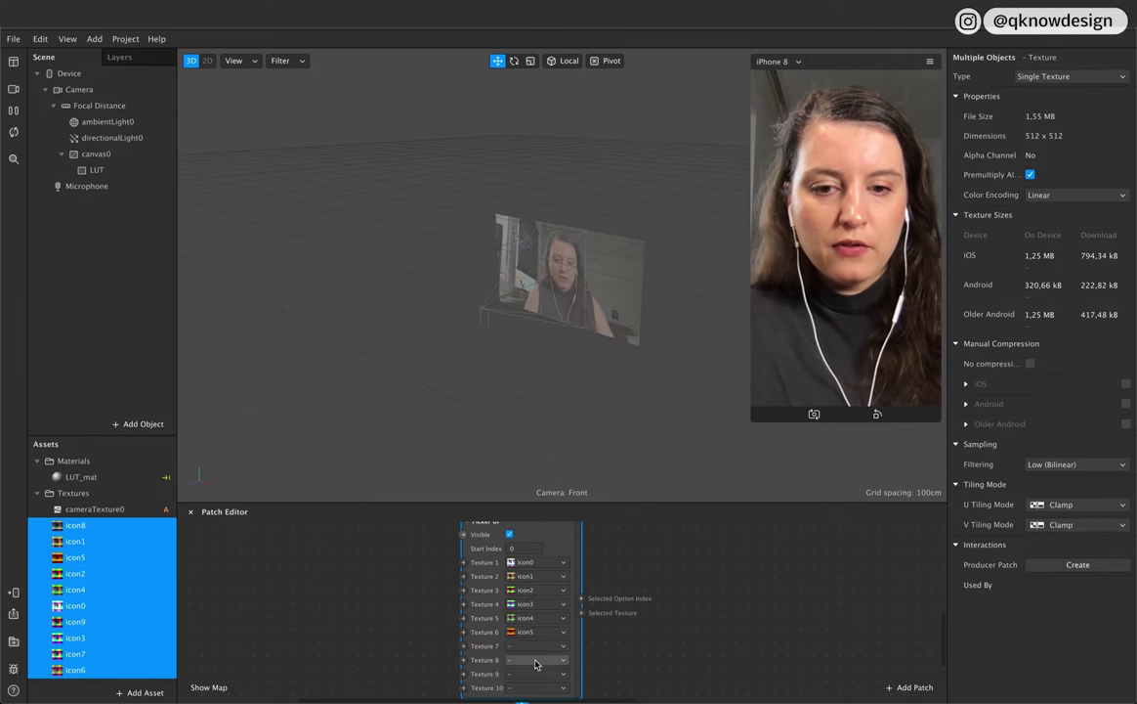
click(535, 664)
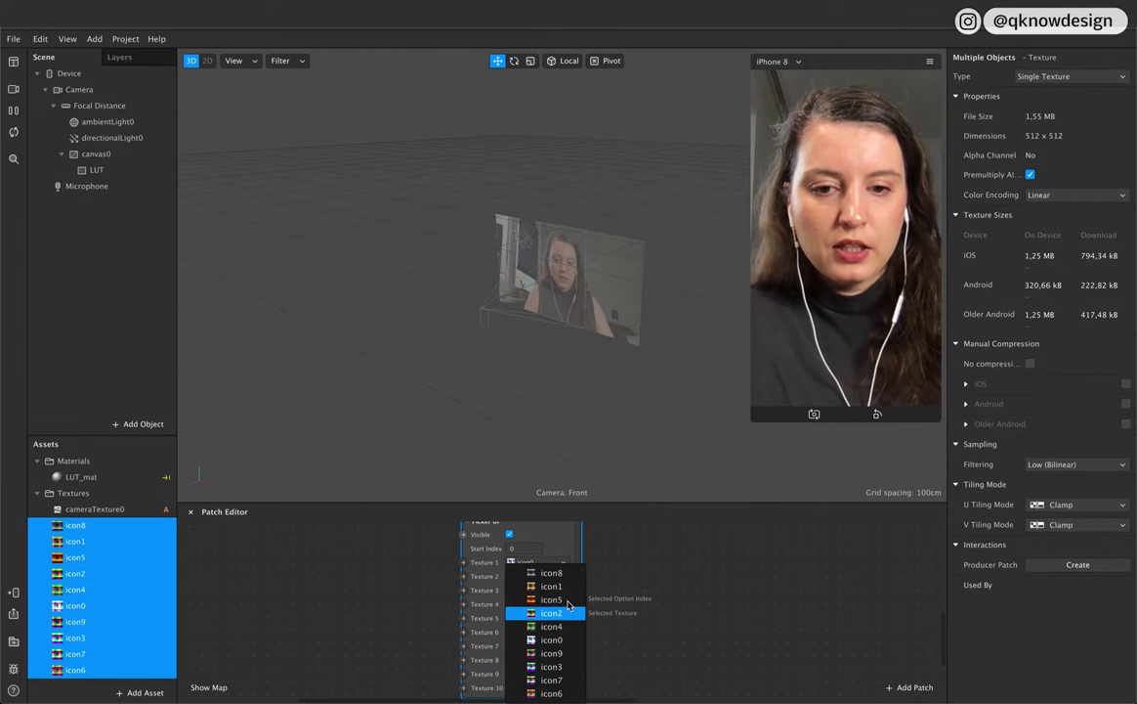
click(543, 679)
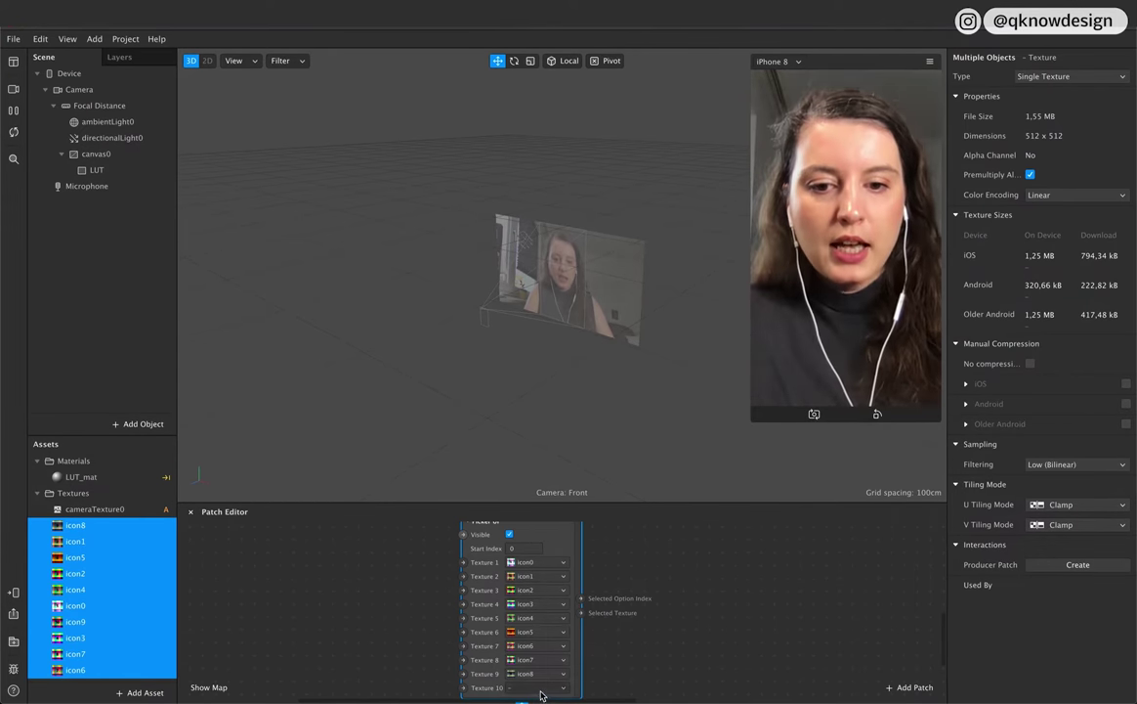
click(541, 691)
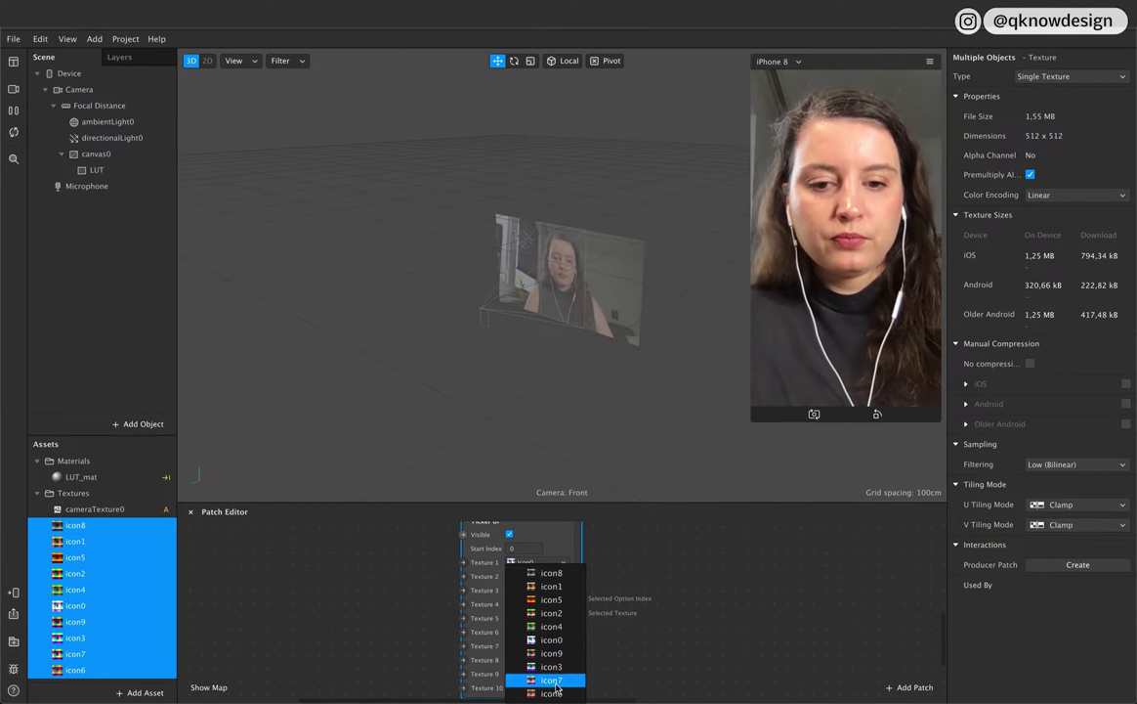
click(549, 653)
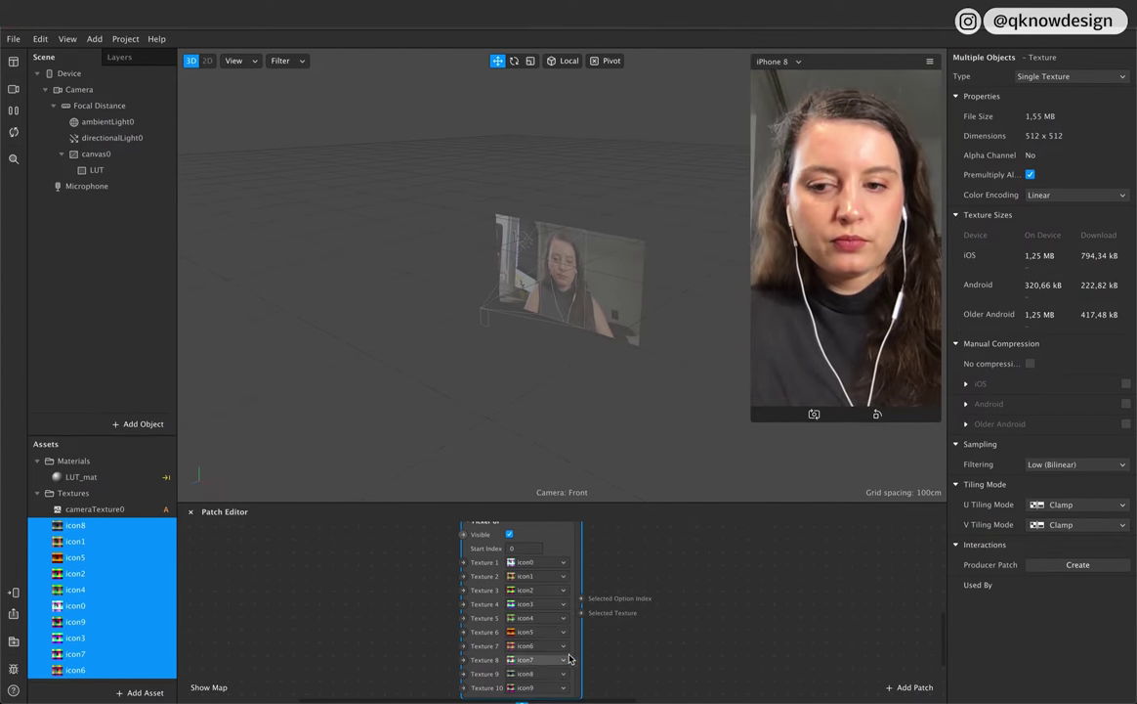
Step: Turn on no compression for all ten selected icon textures
click(1030, 364)
scroll(581, 611, up, 1)
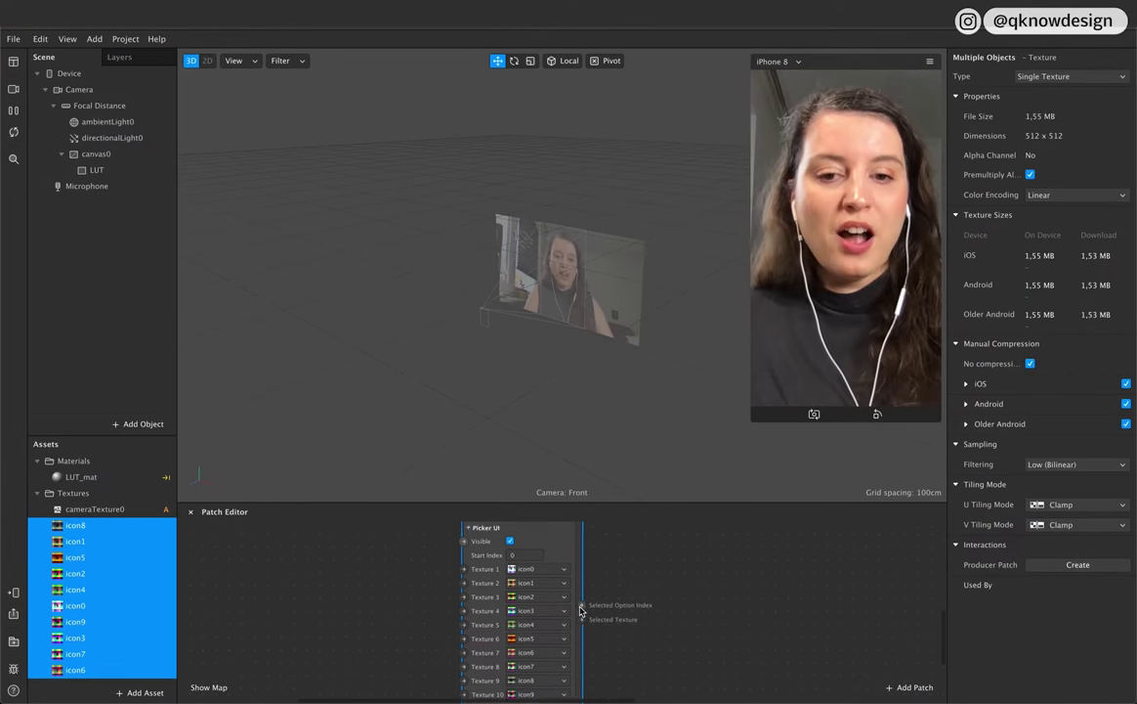
scroll(581, 611, up, 2)
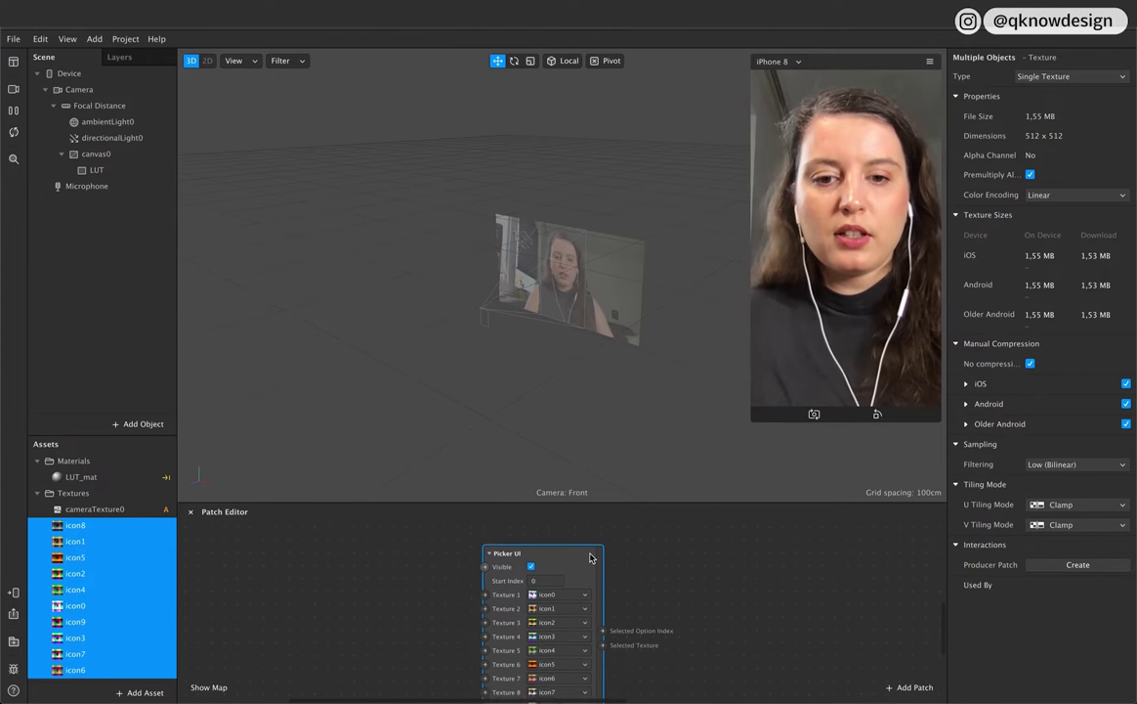
scroll(590, 553, down, 2)
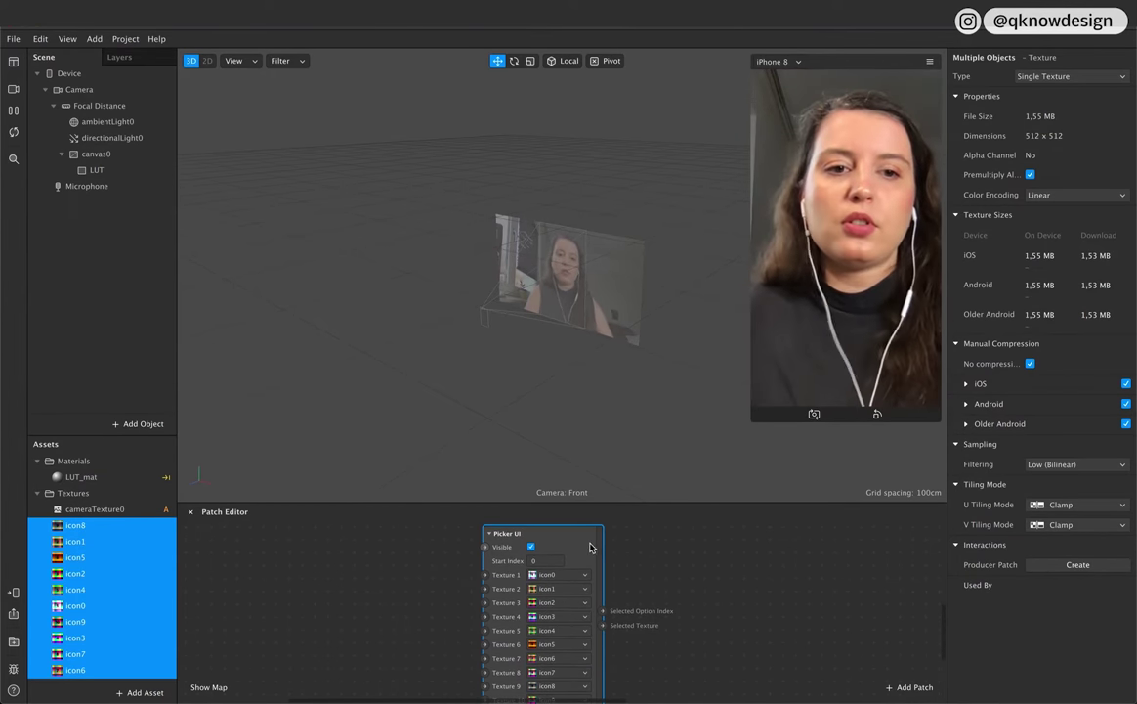
Step: Restart the effect preview and try several picker icons in the simulator
click(12, 134)
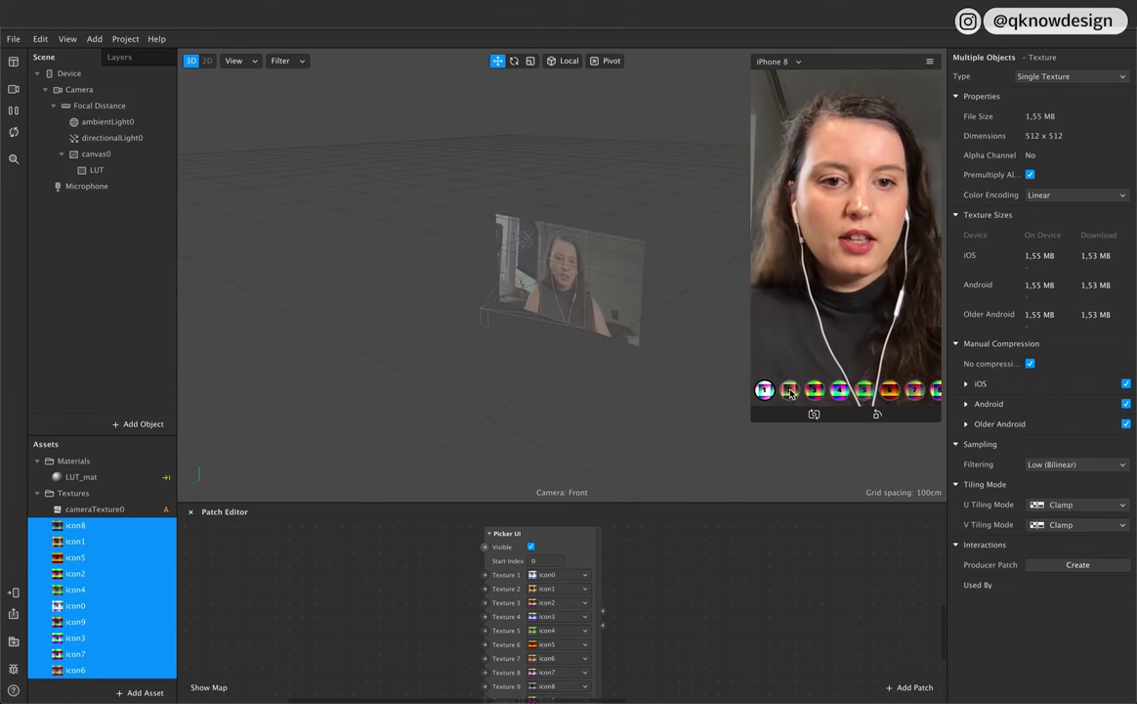
click(841, 391)
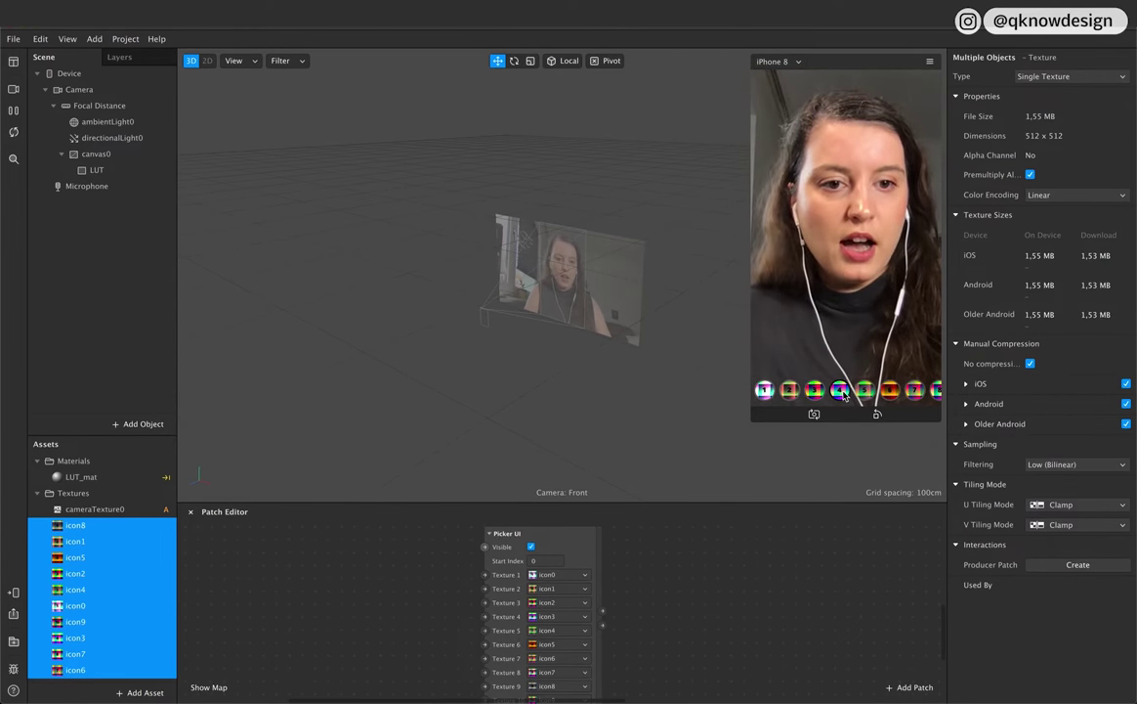
click(914, 391)
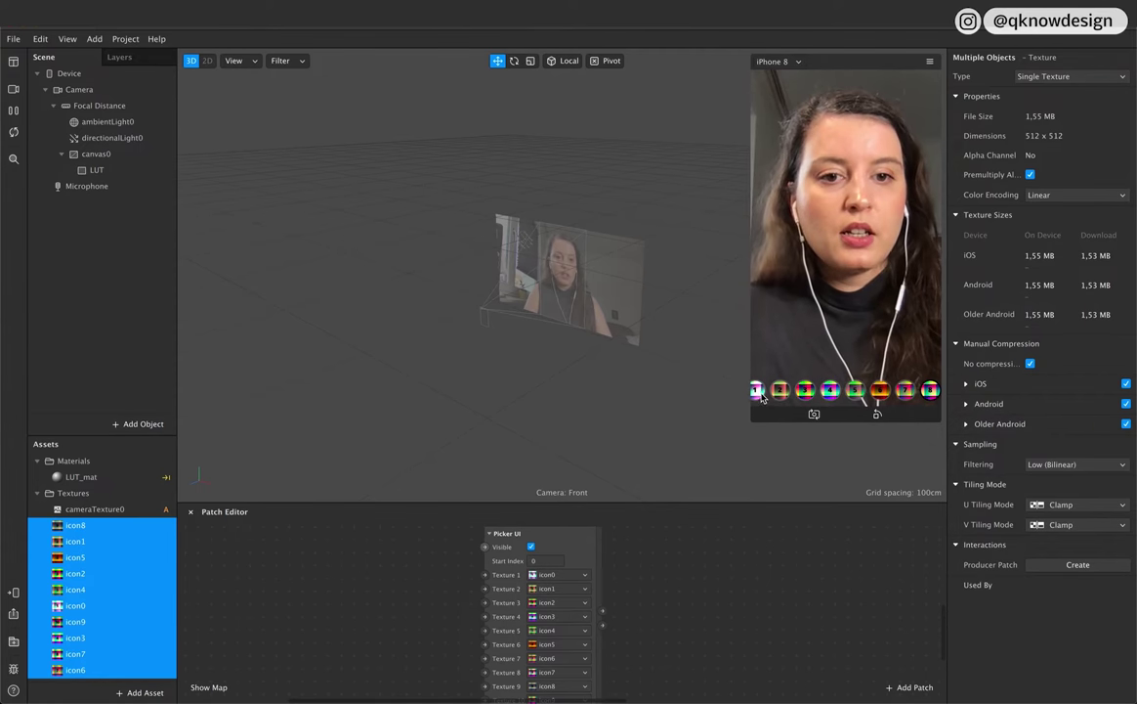
scroll(713, 588, down, 3)
scroll(714, 585, up, 2)
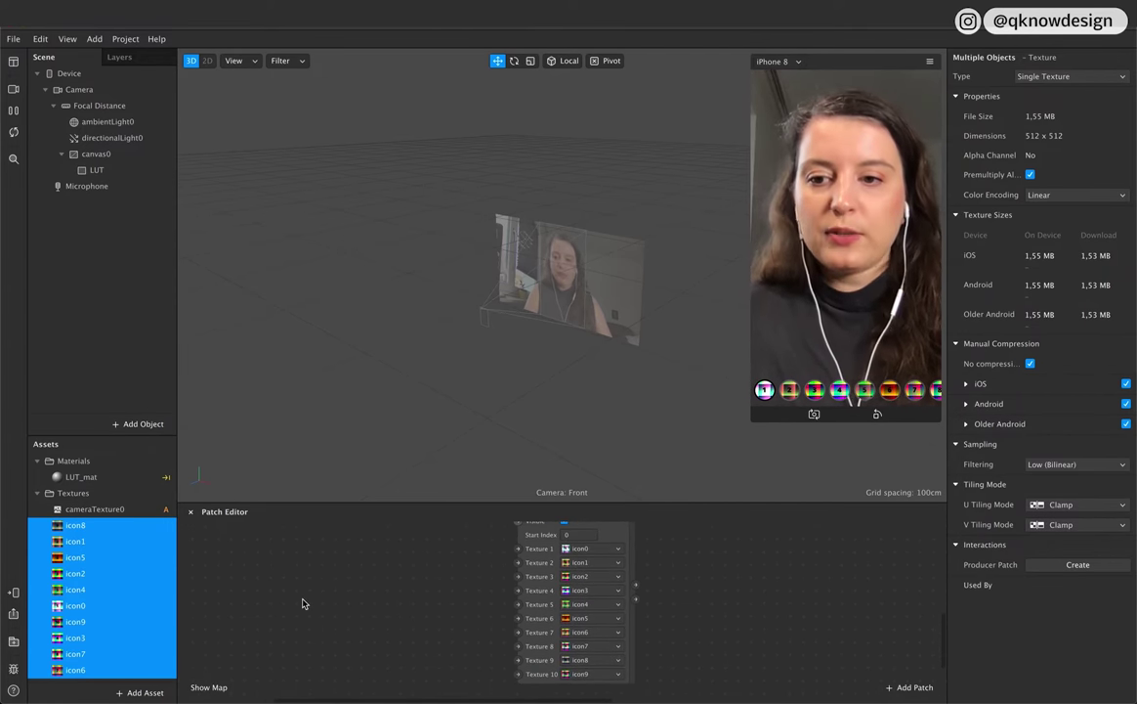
Step: Collapse the Textures folder and add an animation sequence asset named LUT_seq
click(47, 498)
click(115, 591)
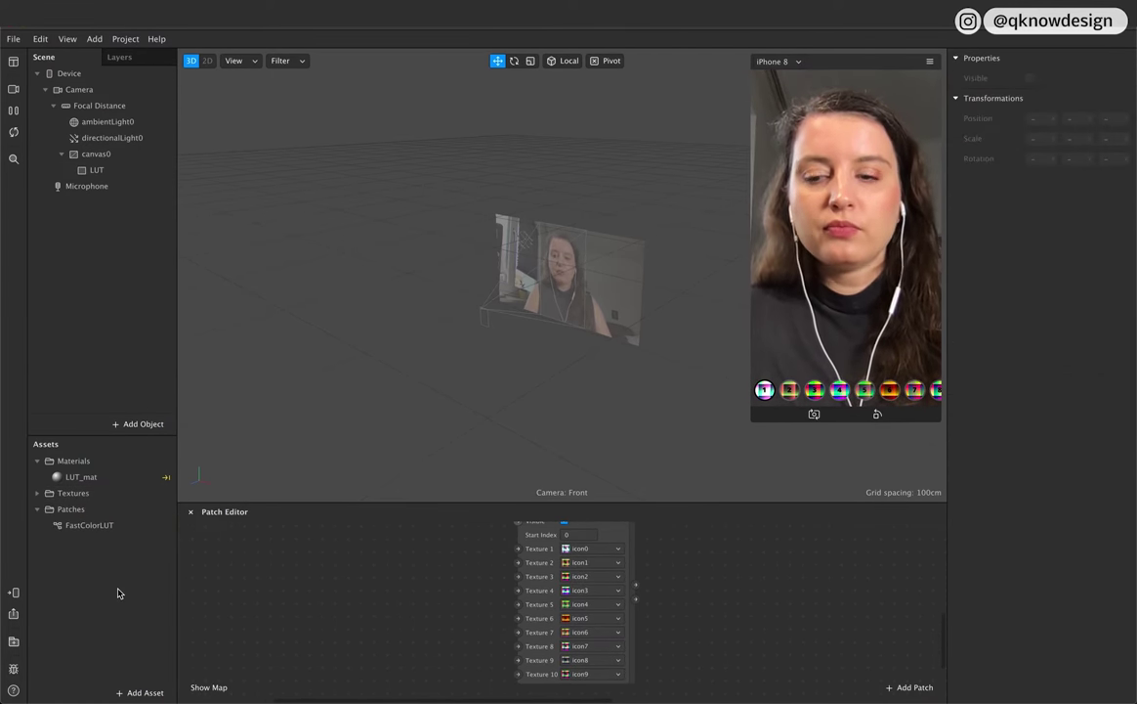
scroll(513, 609, up, 1)
scroll(513, 608, right, 1)
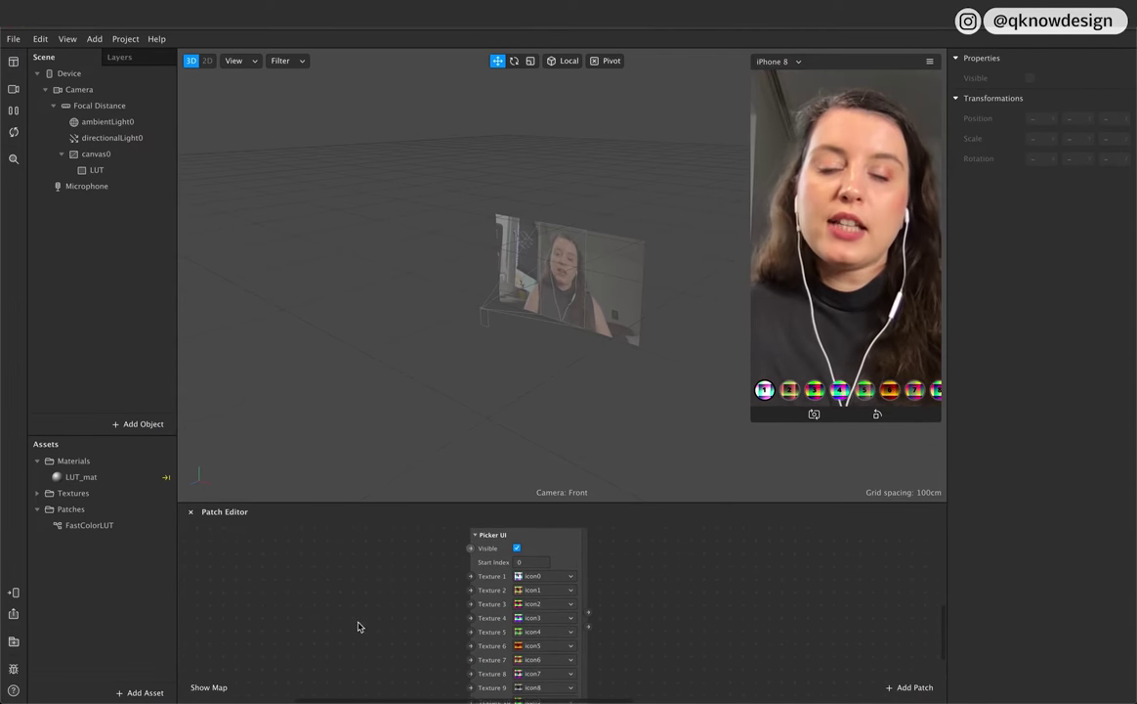
click(147, 692)
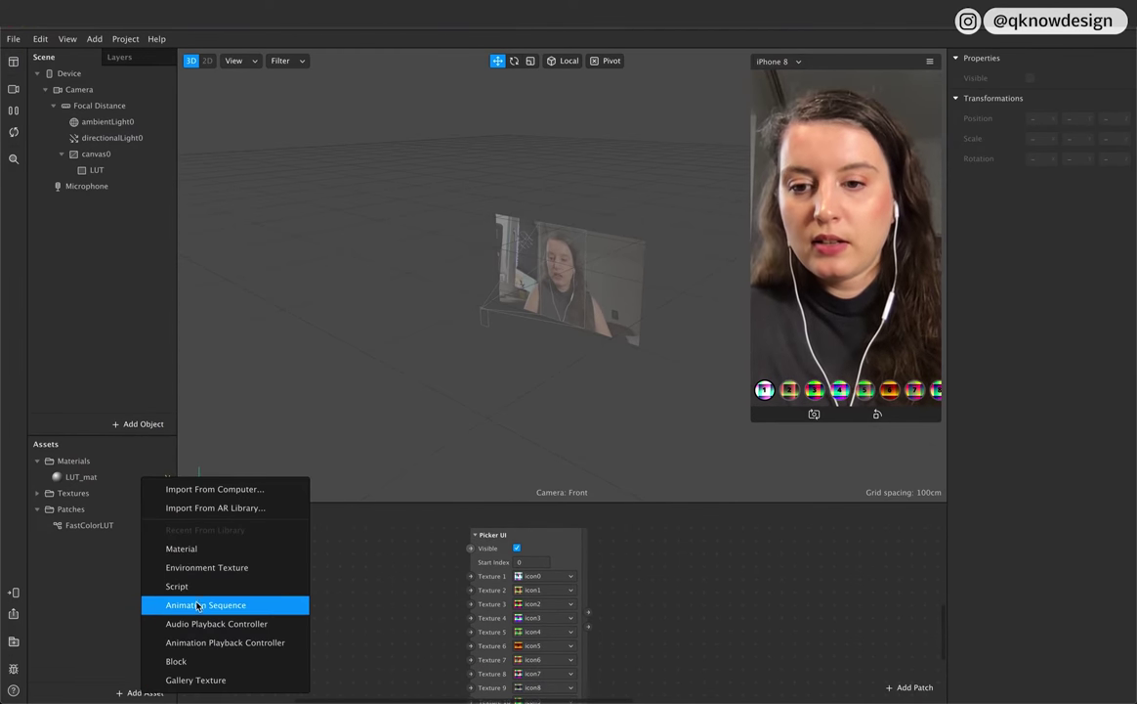
click(259, 605)
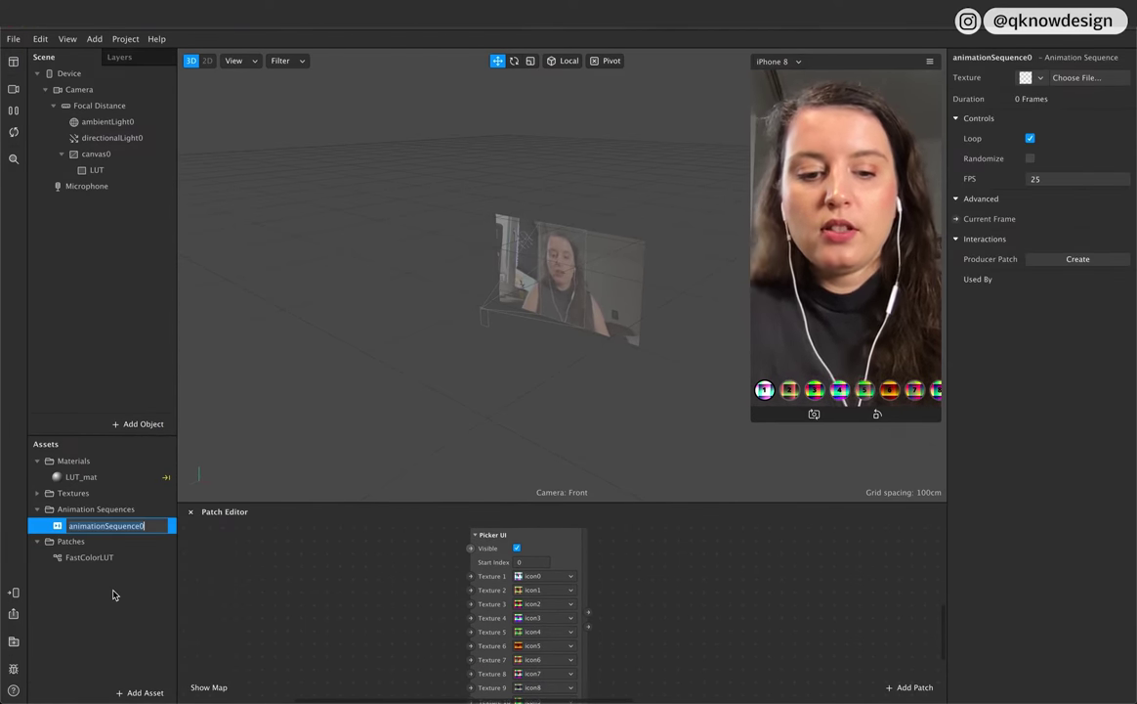
text(LUT_seq)
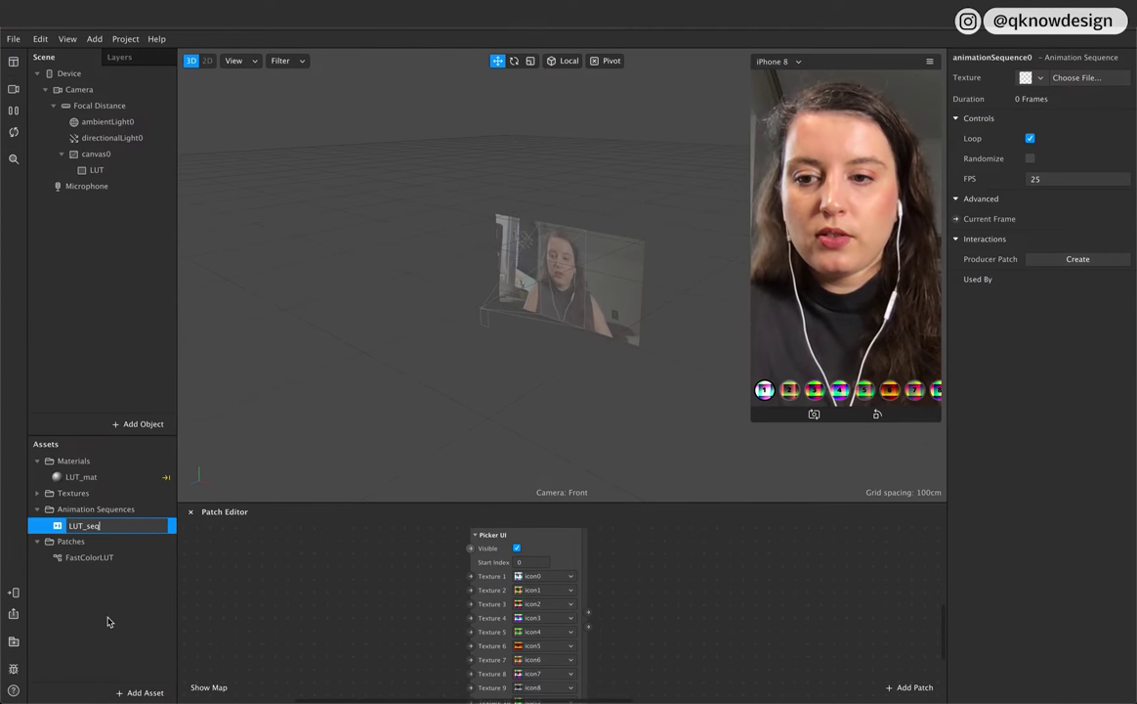
key(Return)
click(146, 525)
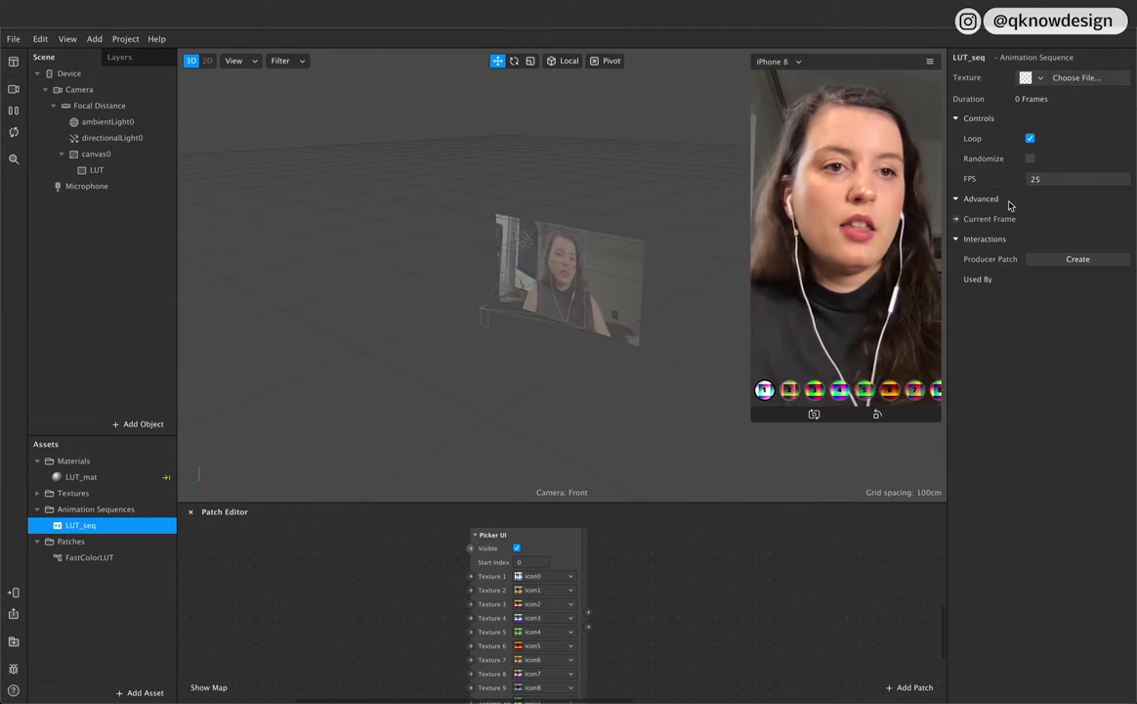
Step: Load LUT0.png through LUT9.png from the material folder as a new image texture for LUT_seq
click(1041, 78)
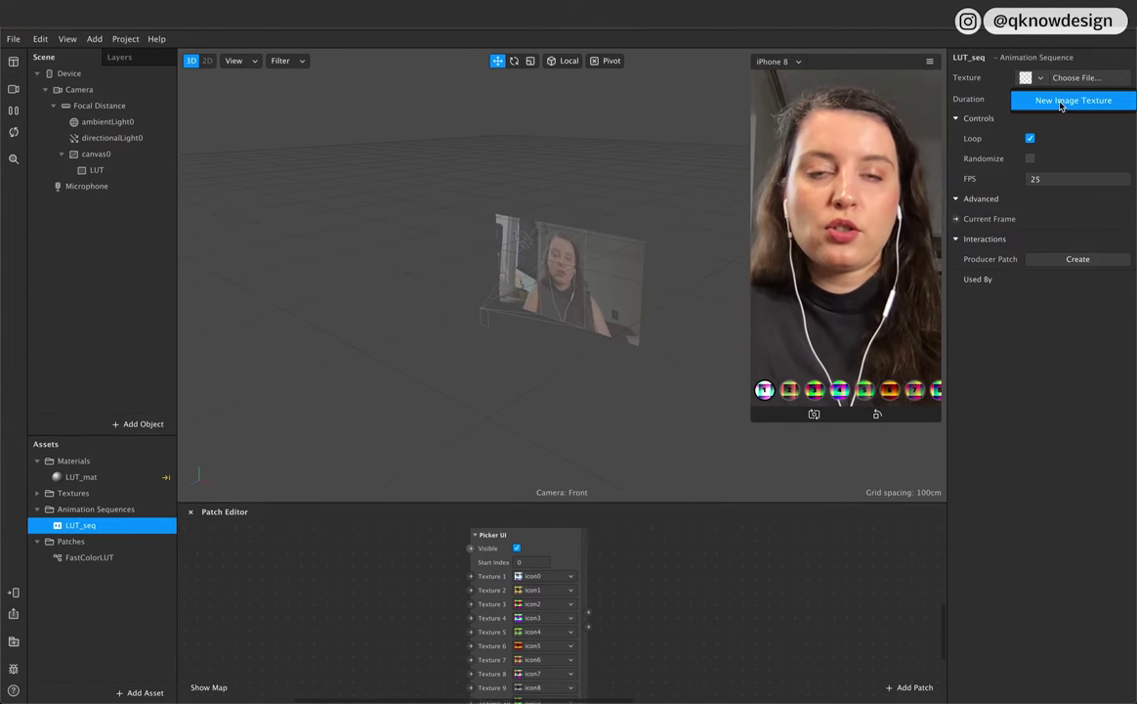
click(1061, 102)
scroll(510, 305, down, 6)
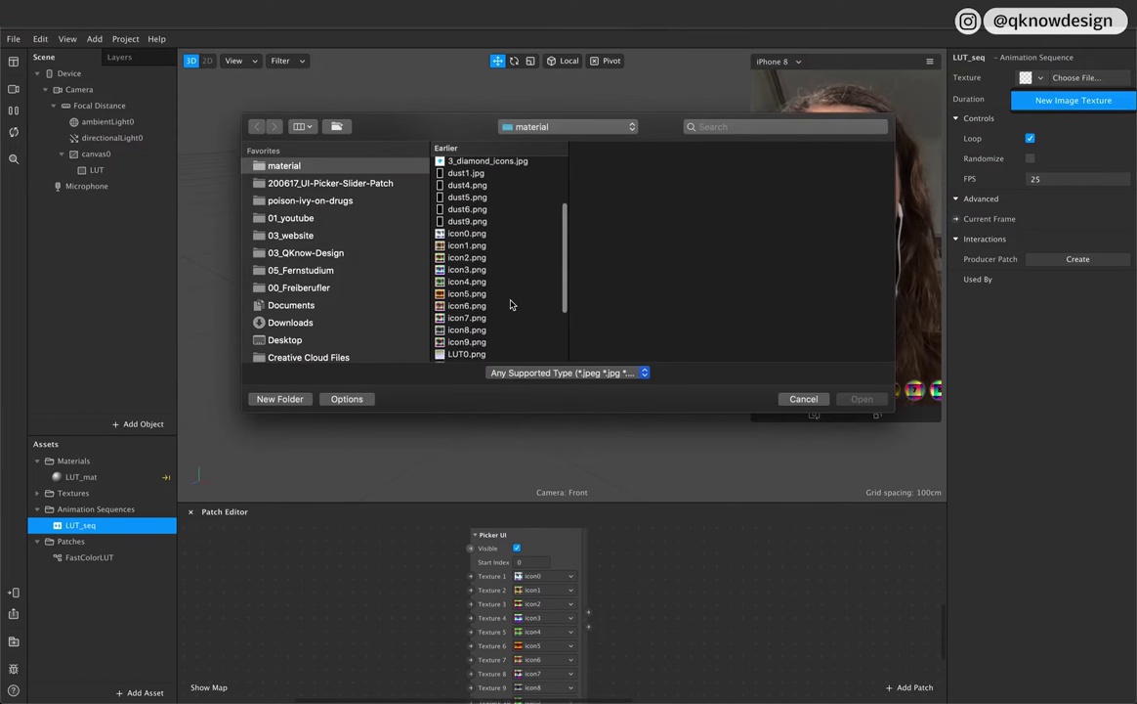
scroll(510, 305, down, 3)
click(442, 247)
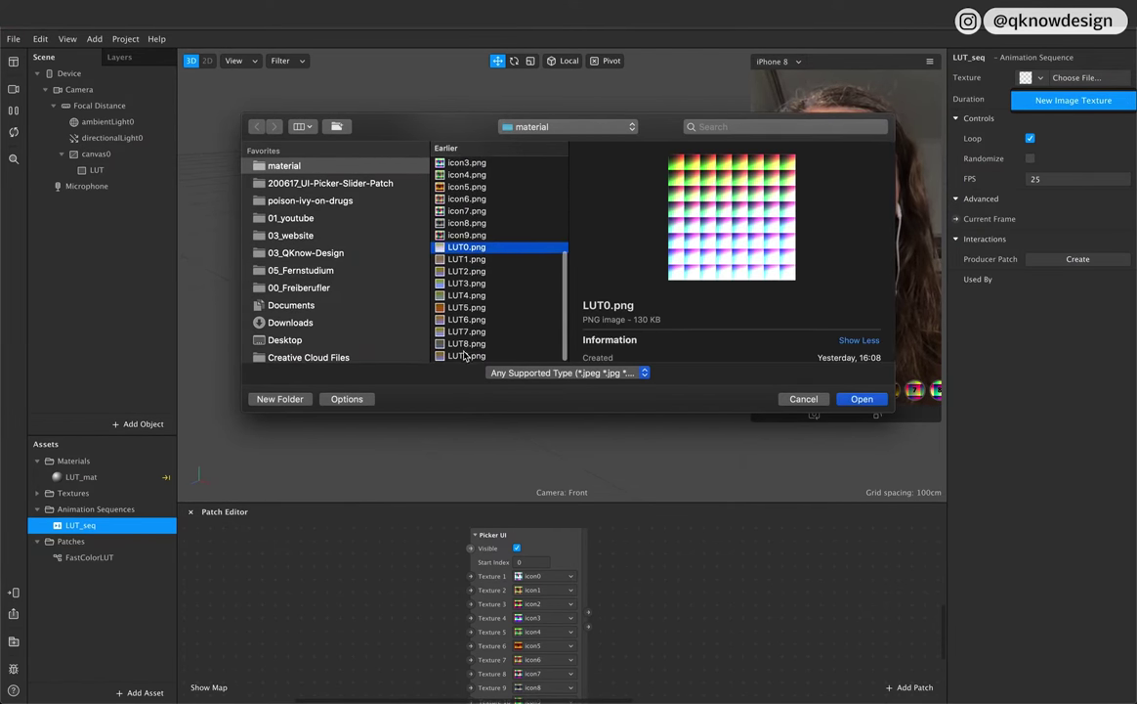
shift+click(465, 355)
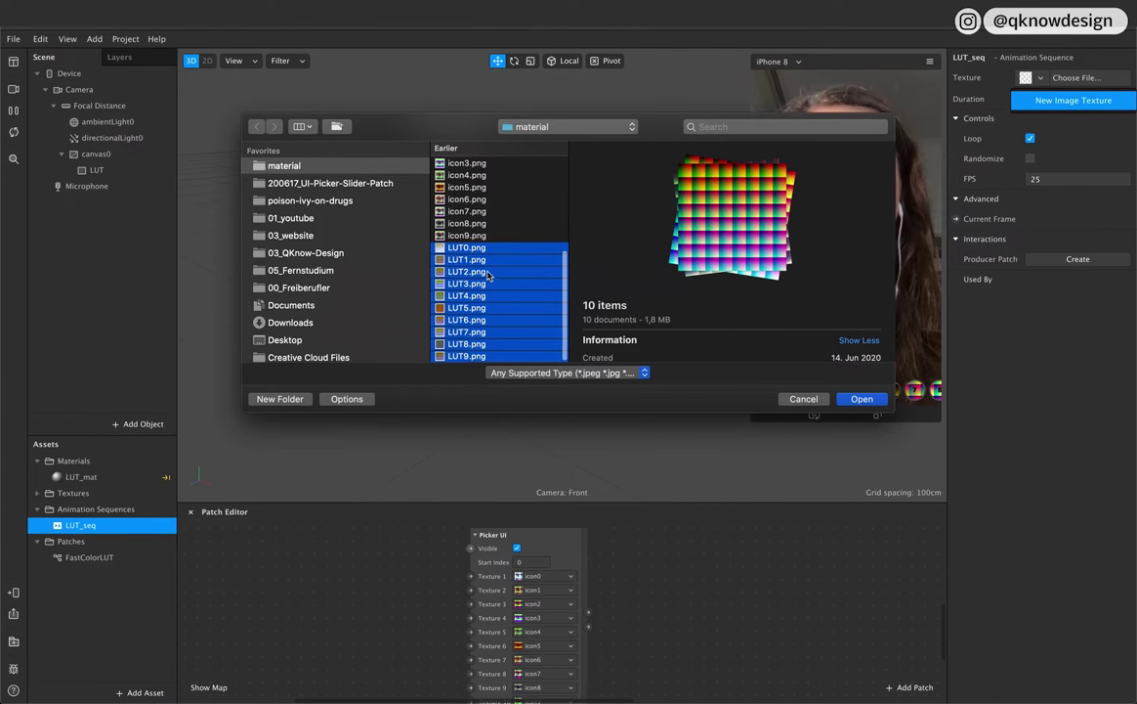
scroll(464, 293, up, 3)
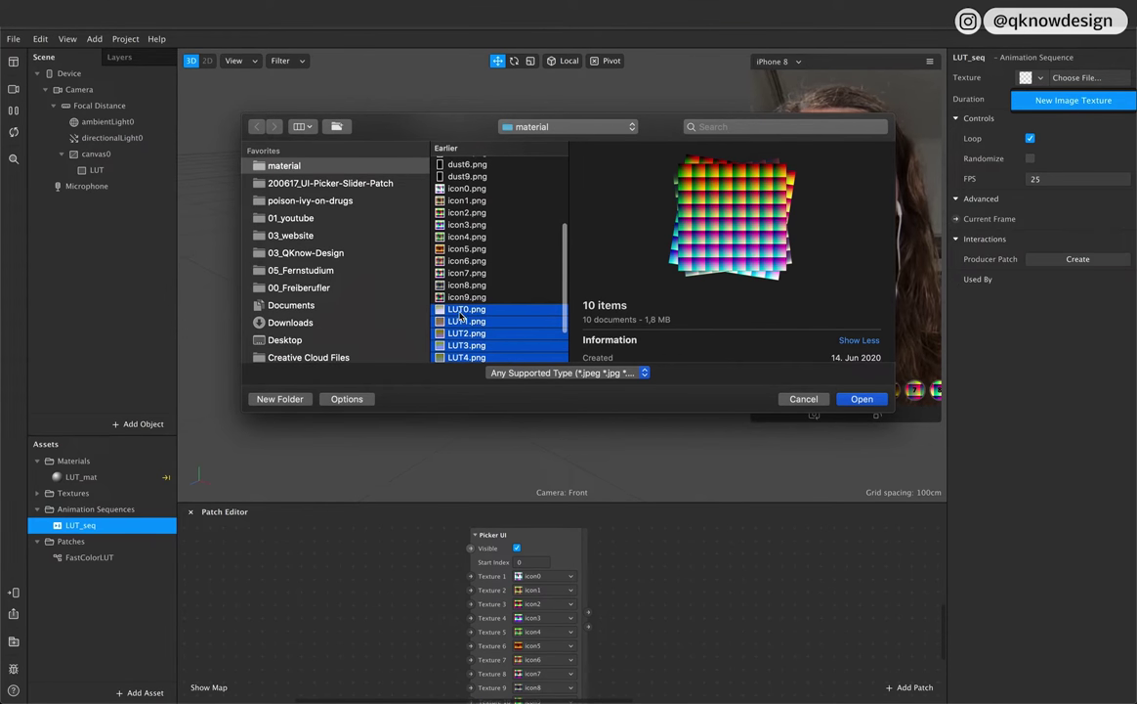
scroll(475, 313, down, 3)
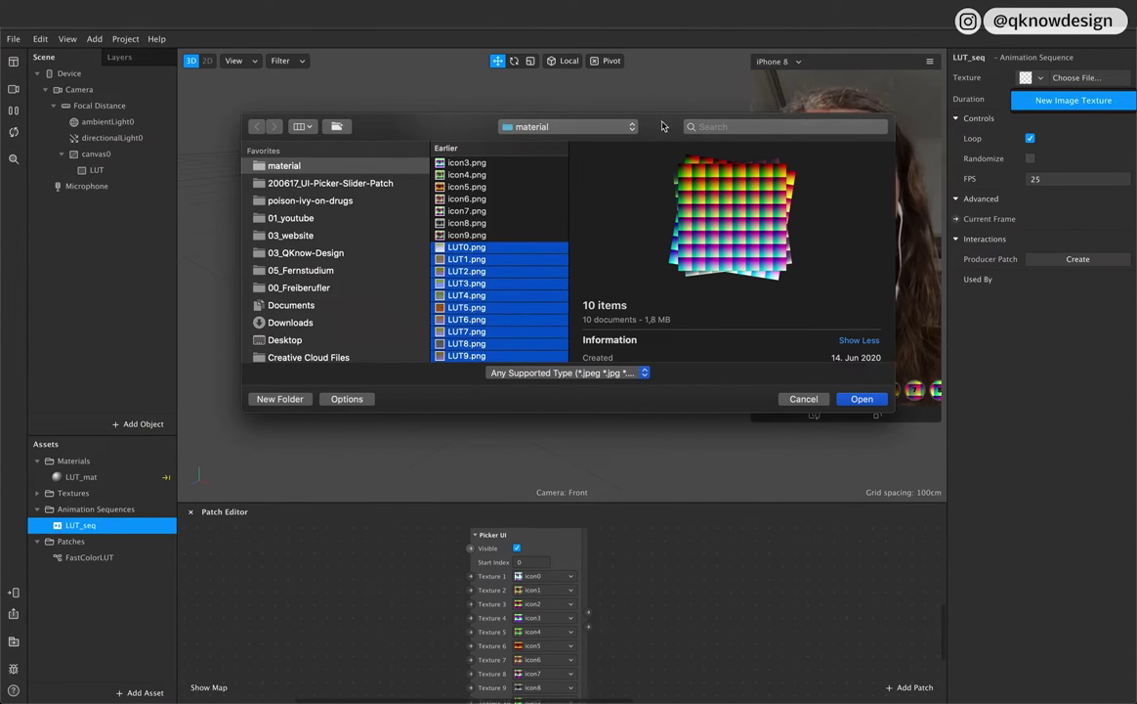
drag(662, 126, 527, 138)
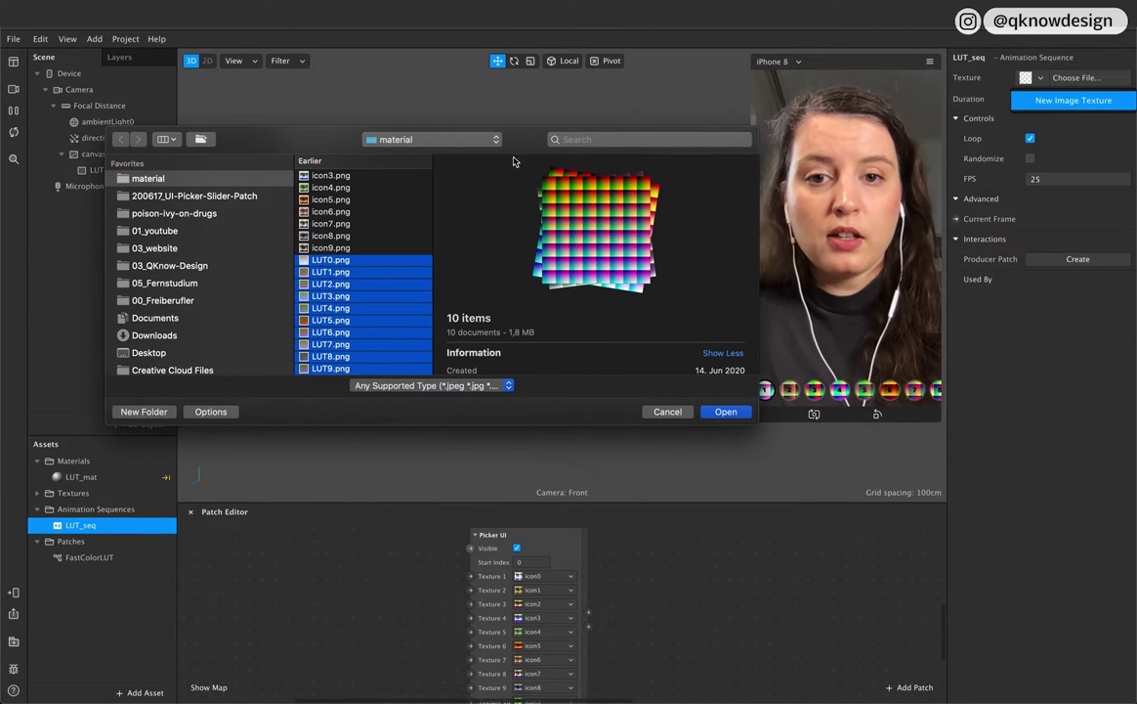
click(717, 415)
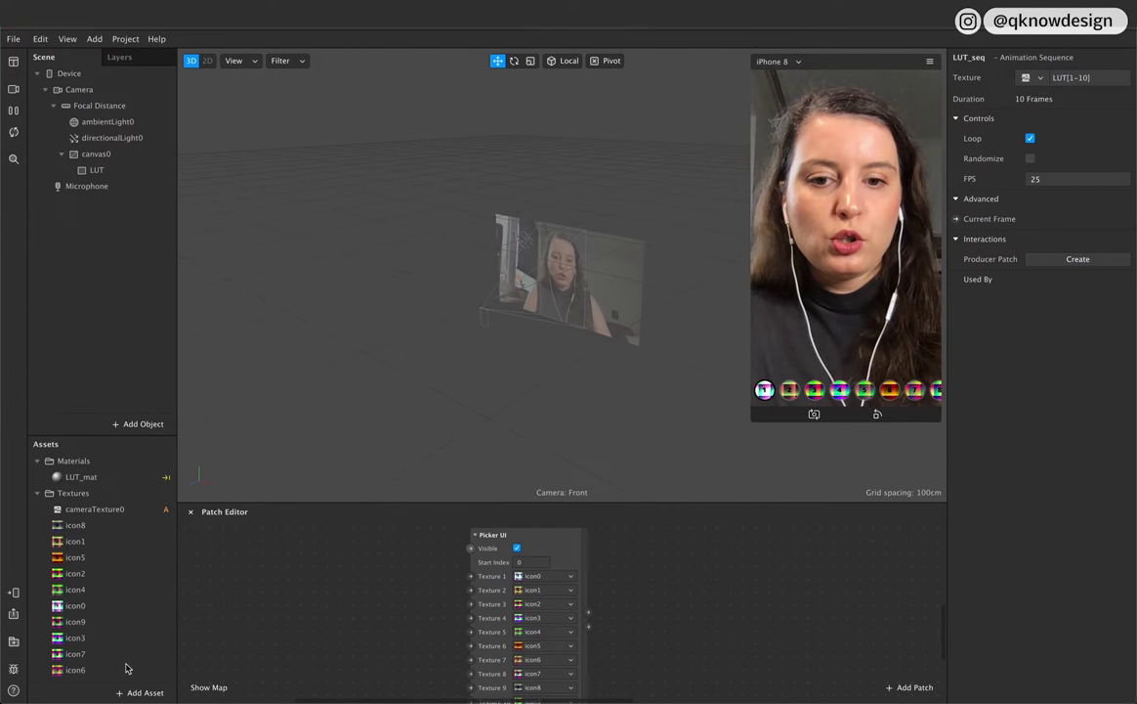
Step: Add the LUT_seq animation sequence as a patch and connect its RGBA output to FastColorLUT's LUT input
scroll(121, 649, down, 3)
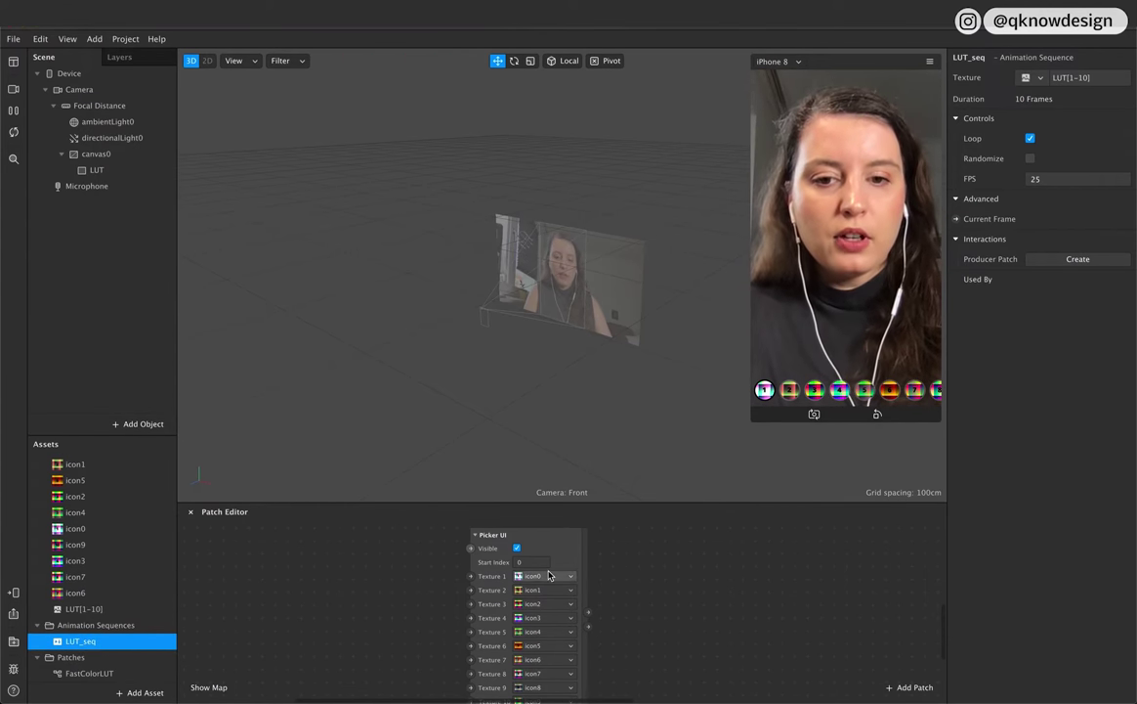
drag(566, 544, 528, 544)
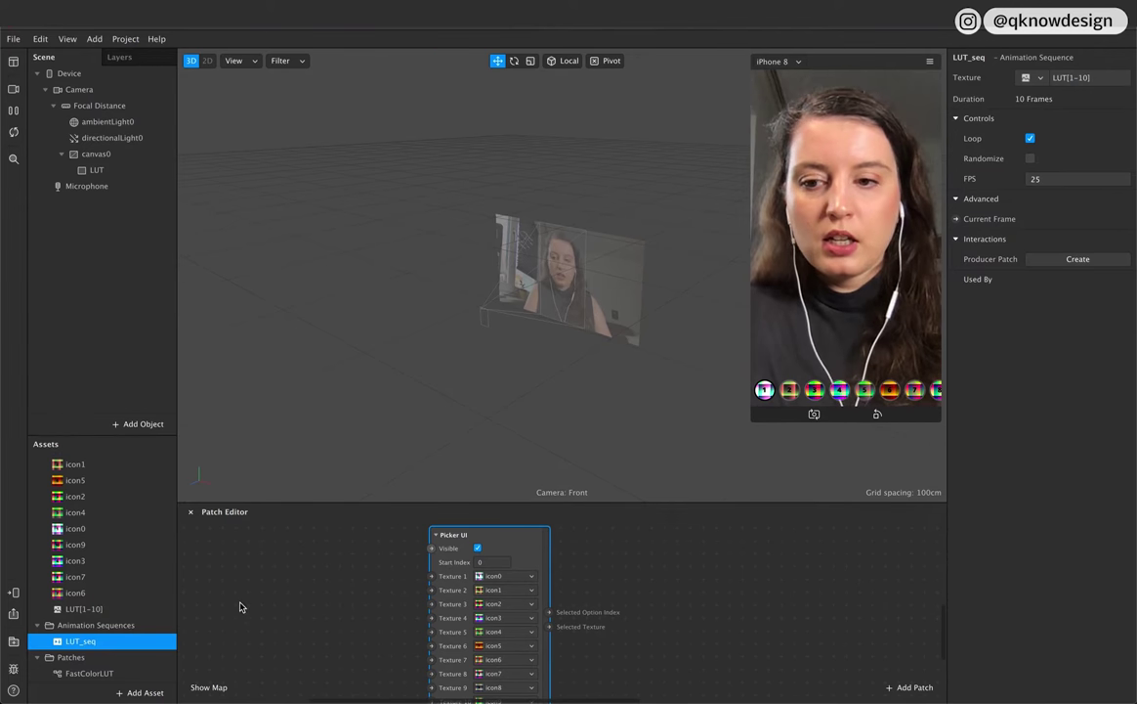
scroll(301, 615, up, 5)
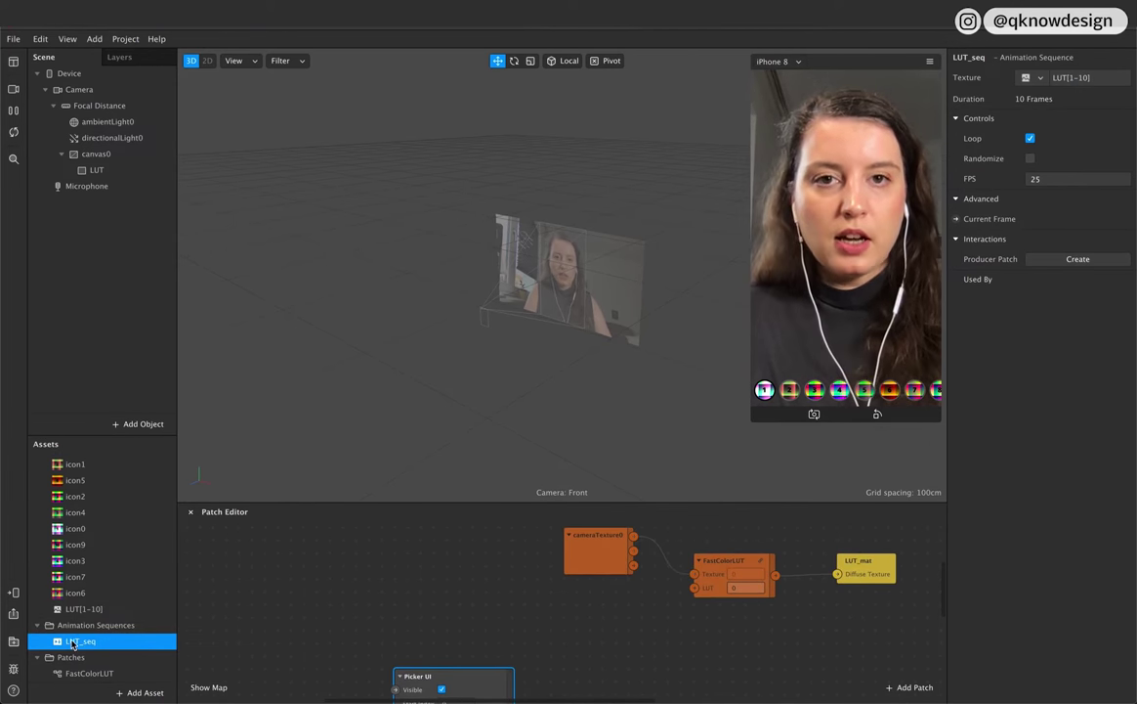
drag(74, 644, 591, 611)
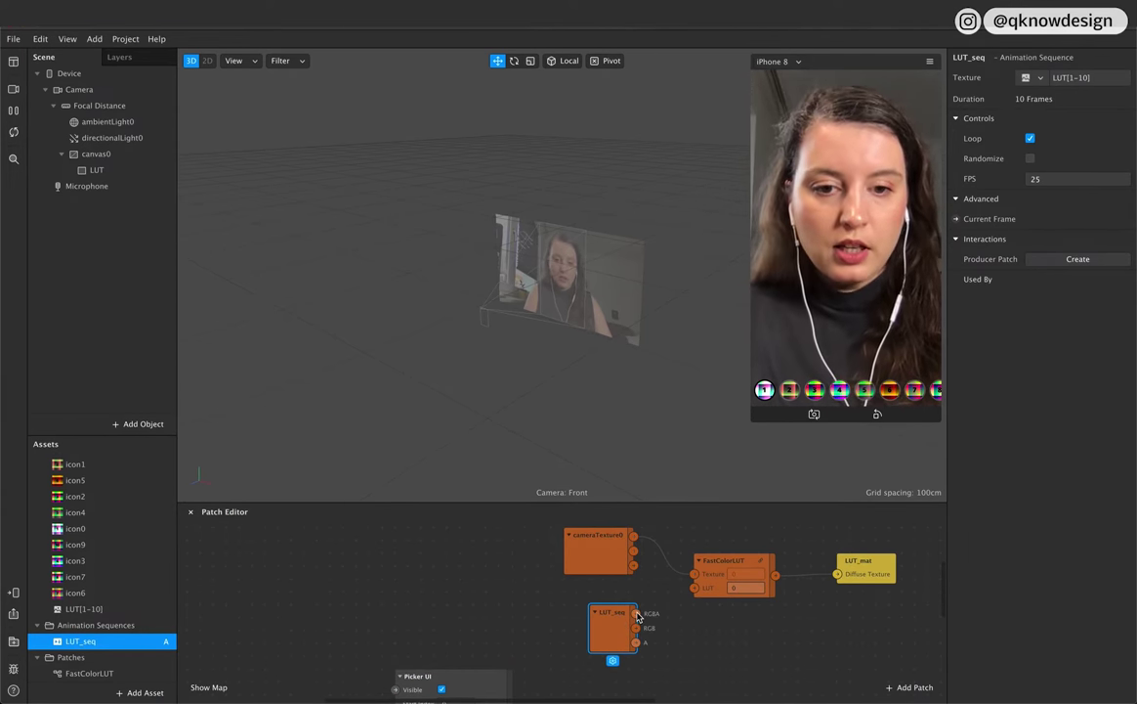
drag(636, 613, 694, 588)
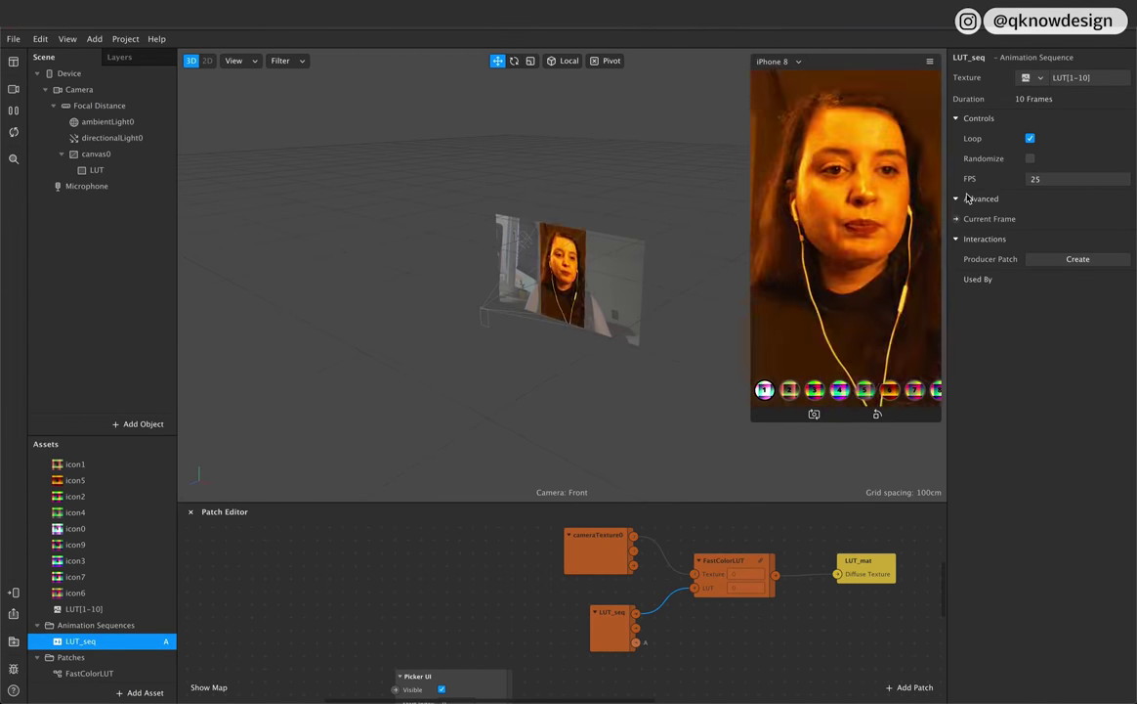
Step: Create a Current Frame patch for LUT_seq beside Picker UI and connect Picker UI's Selected Option Index to it
click(956, 219)
scroll(774, 577, down, 3)
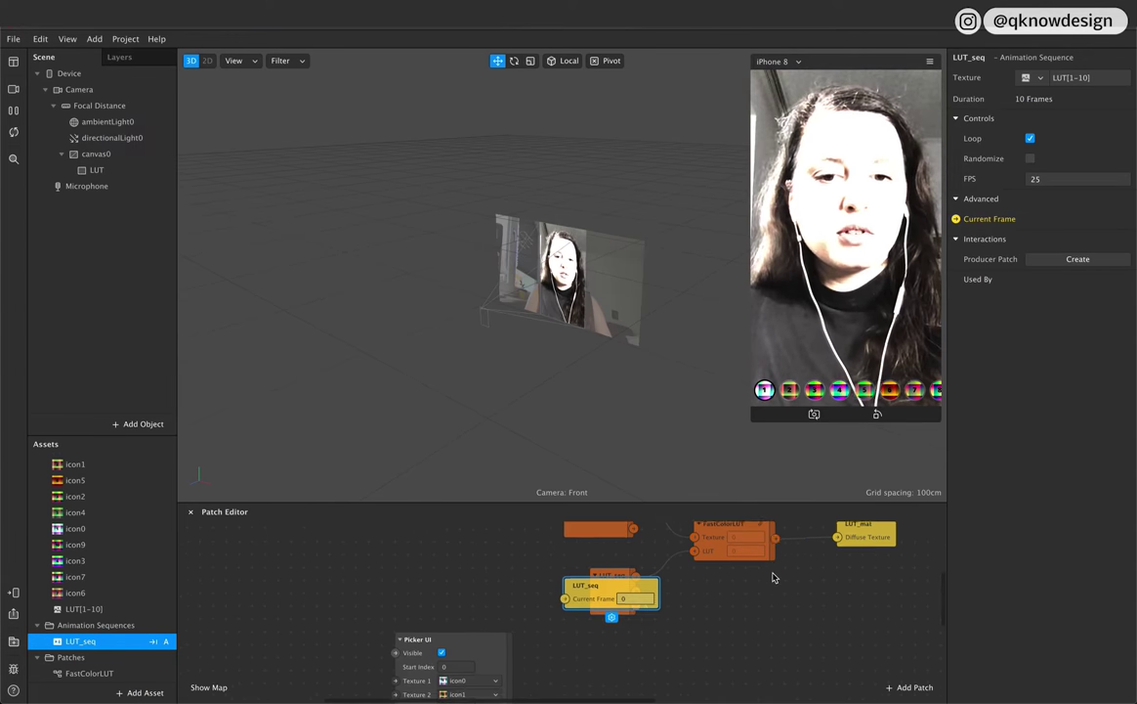
drag(605, 541, 618, 663)
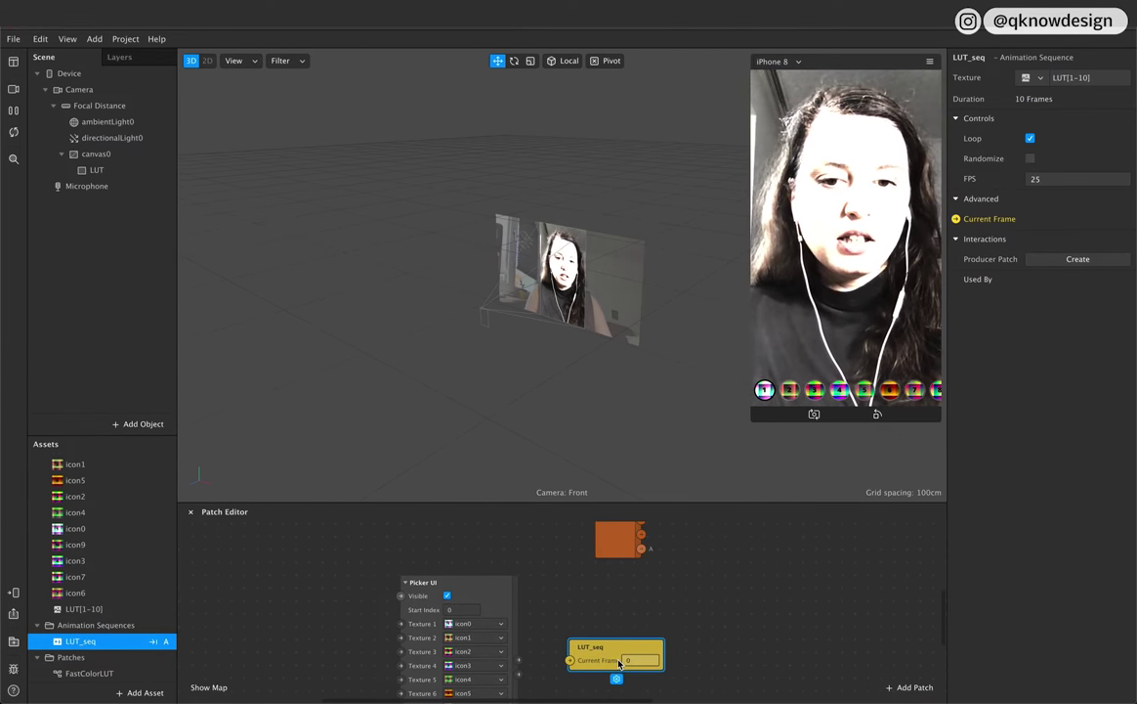
scroll(618, 663, down, 3)
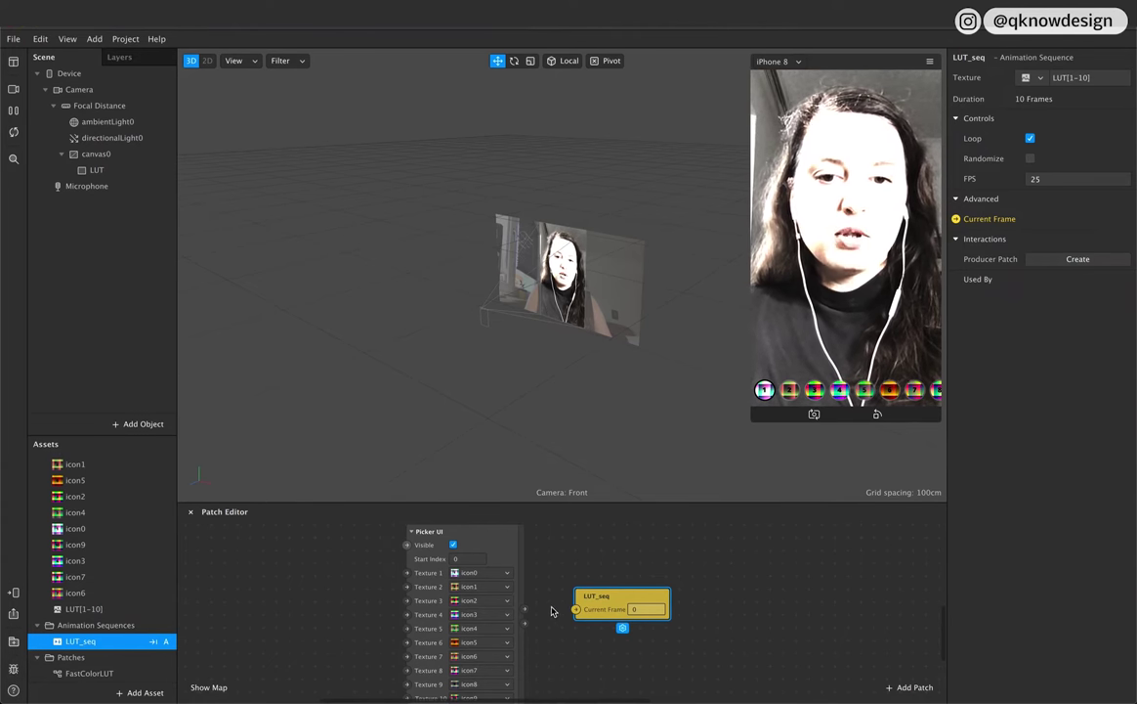
drag(527, 613, 576, 611)
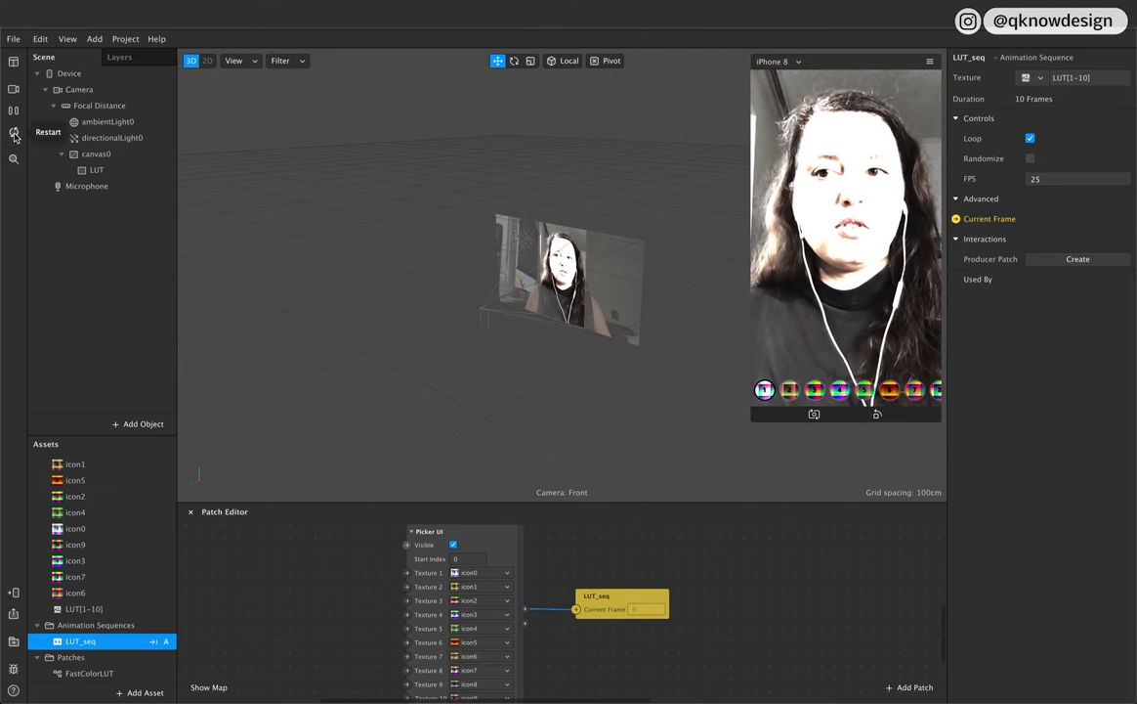
Step: Turn on No compression for the LUT[1-10] texture sequence
click(102, 594)
click(93, 609)
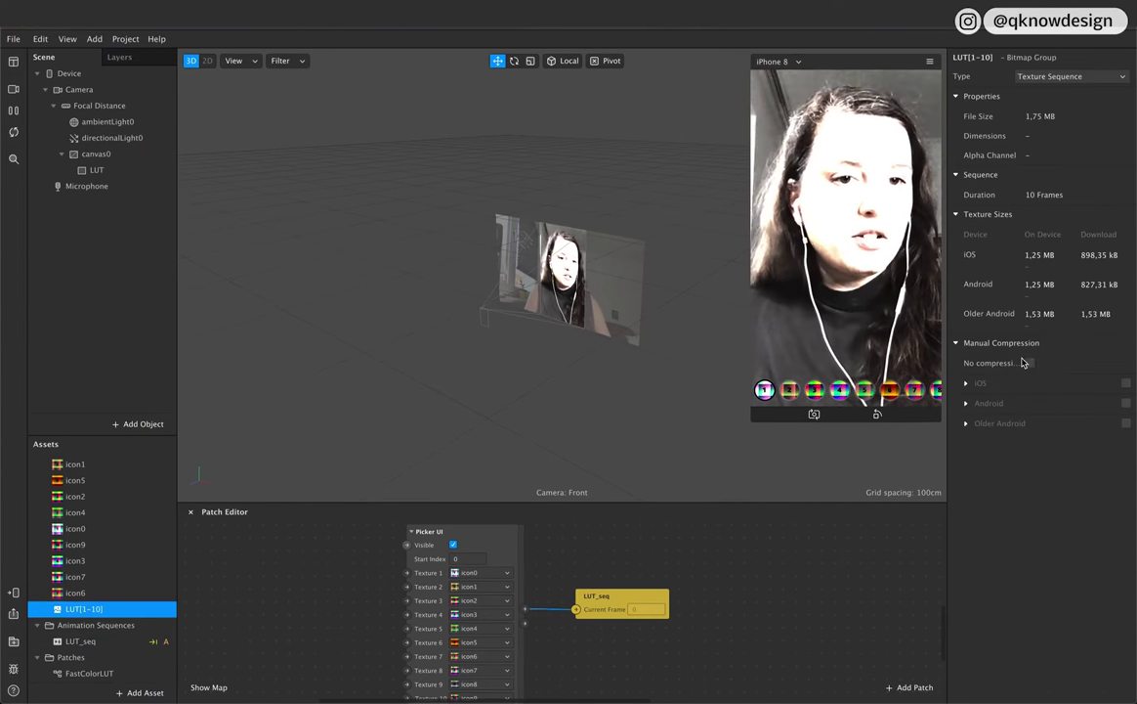
click(1030, 363)
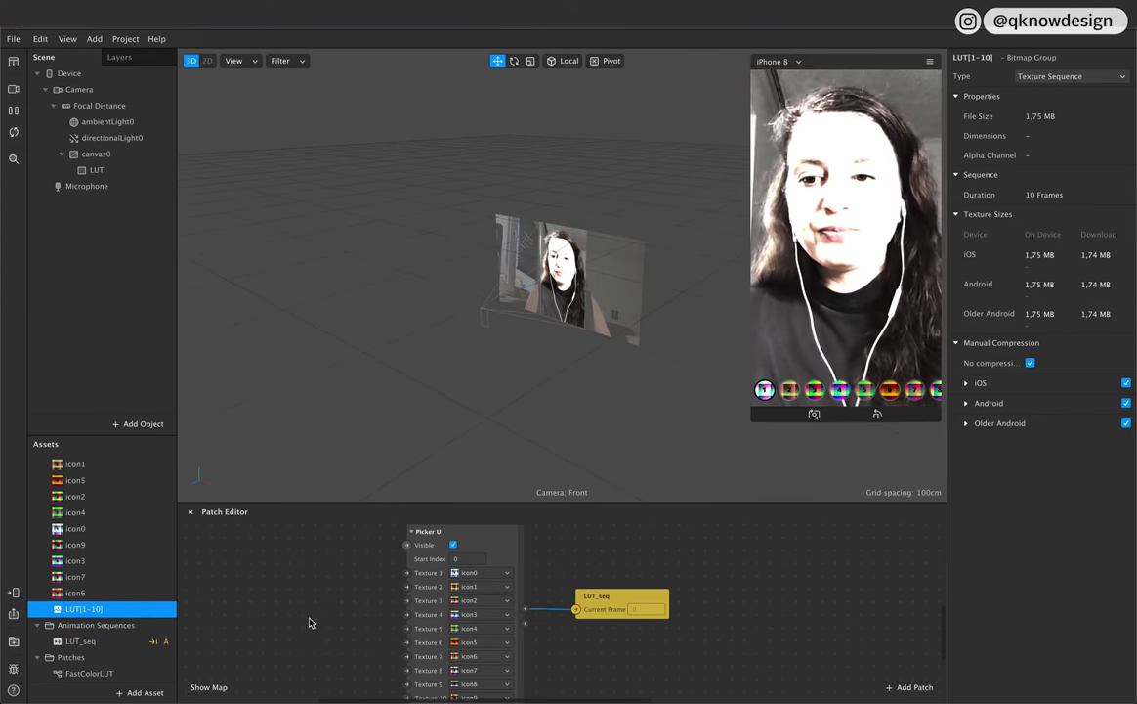
Step: Test the colour filters by choosing different picker options in the iPhone 8 preview, including the first, second, fourth and sixth
click(588, 601)
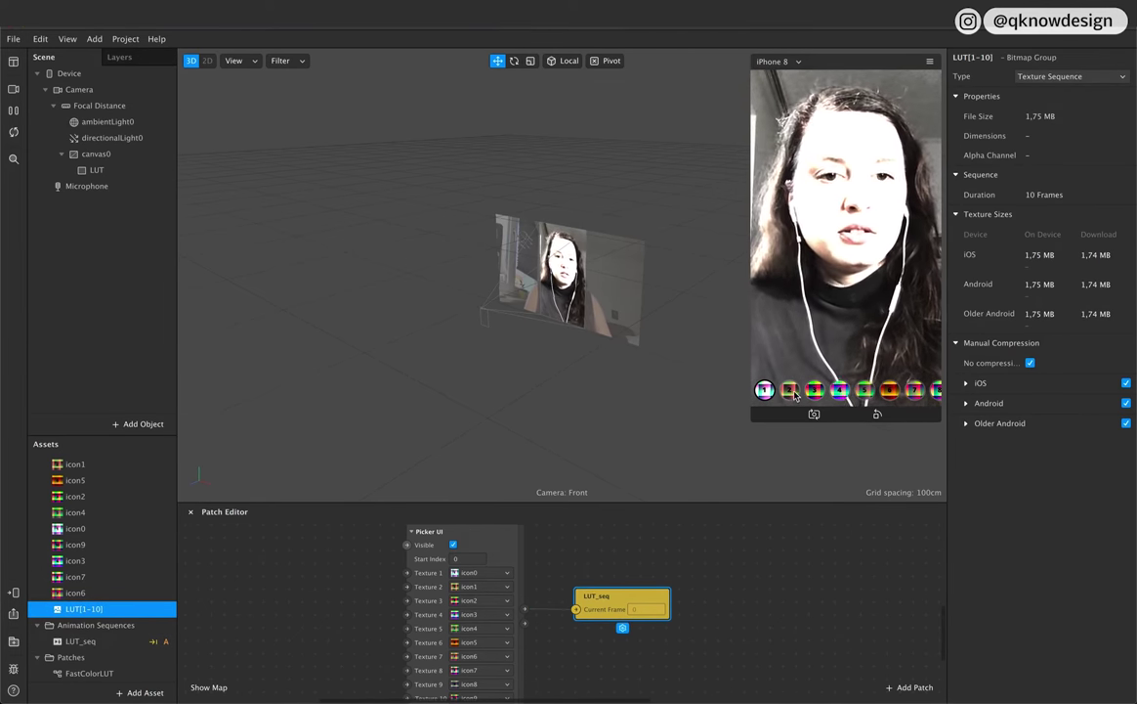
click(789, 390)
click(815, 391)
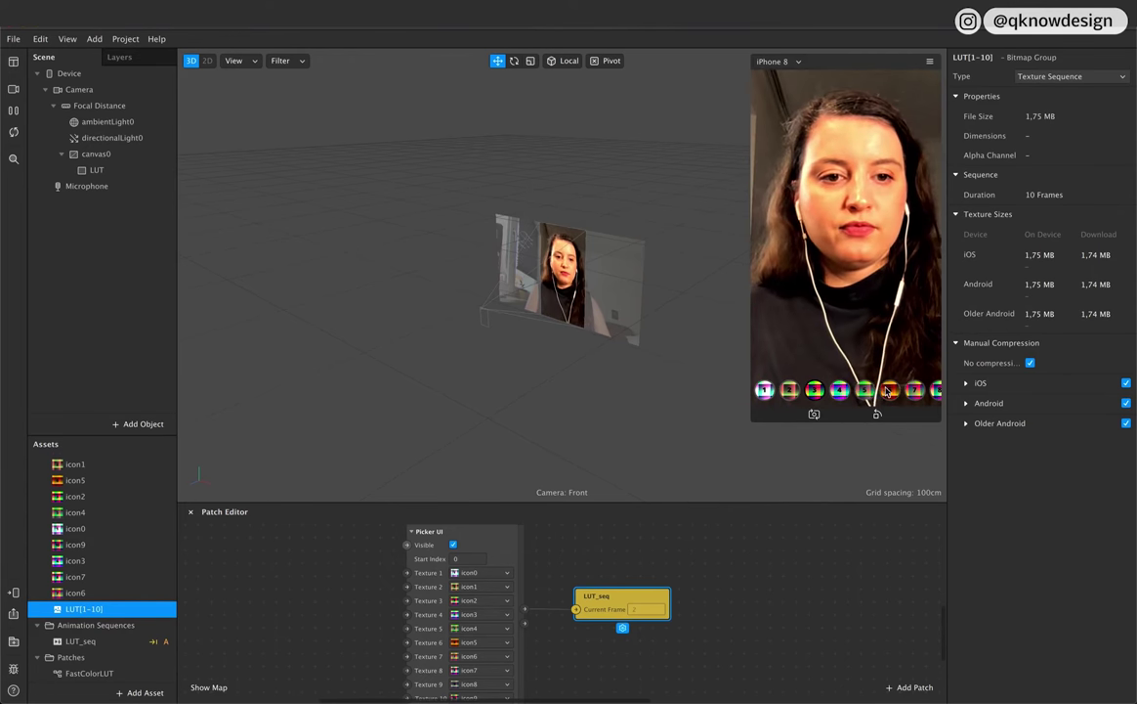
click(889, 391)
click(765, 391)
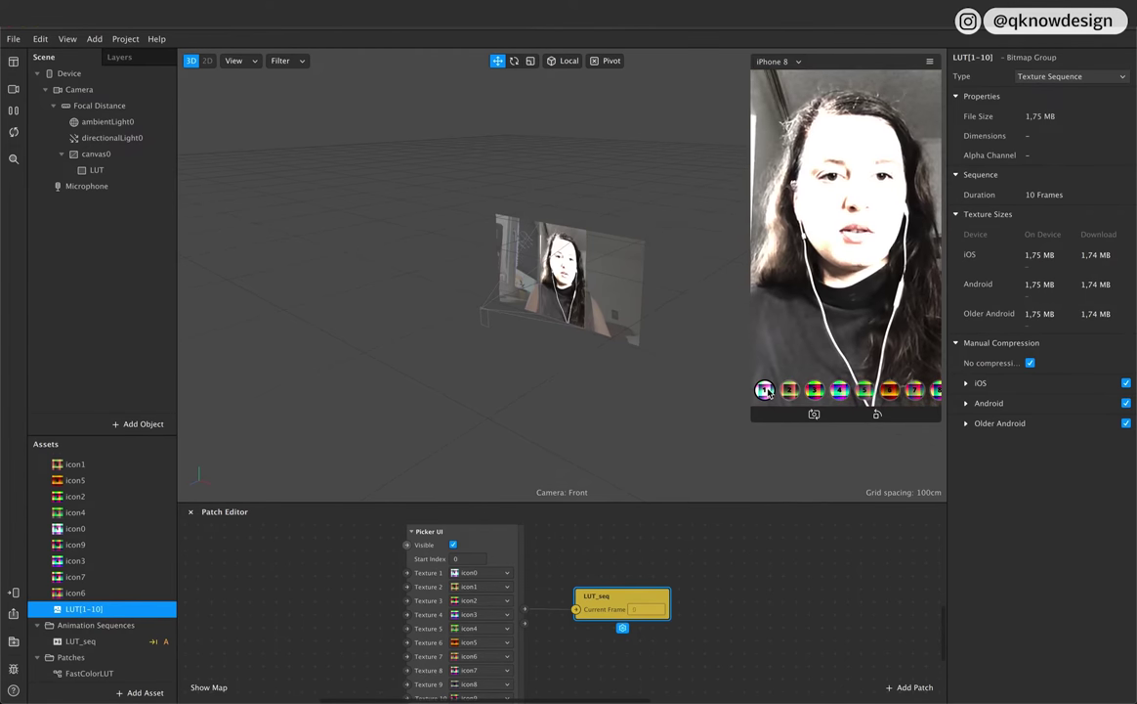
click(915, 390)
click(841, 392)
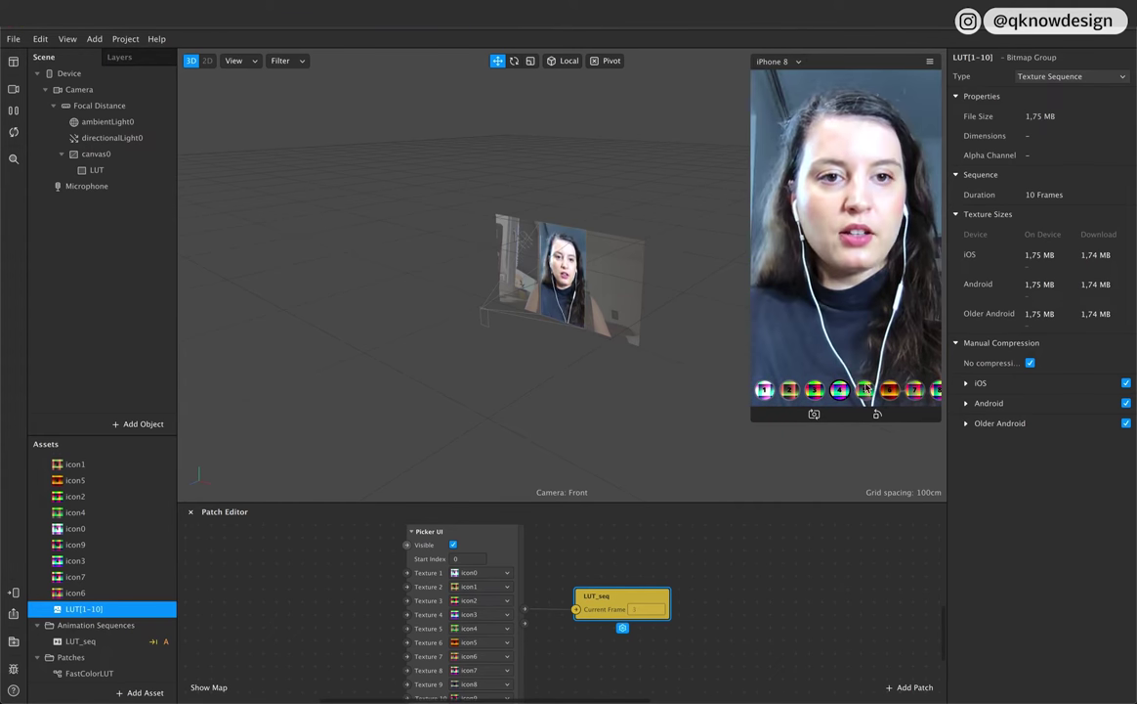
click(915, 393)
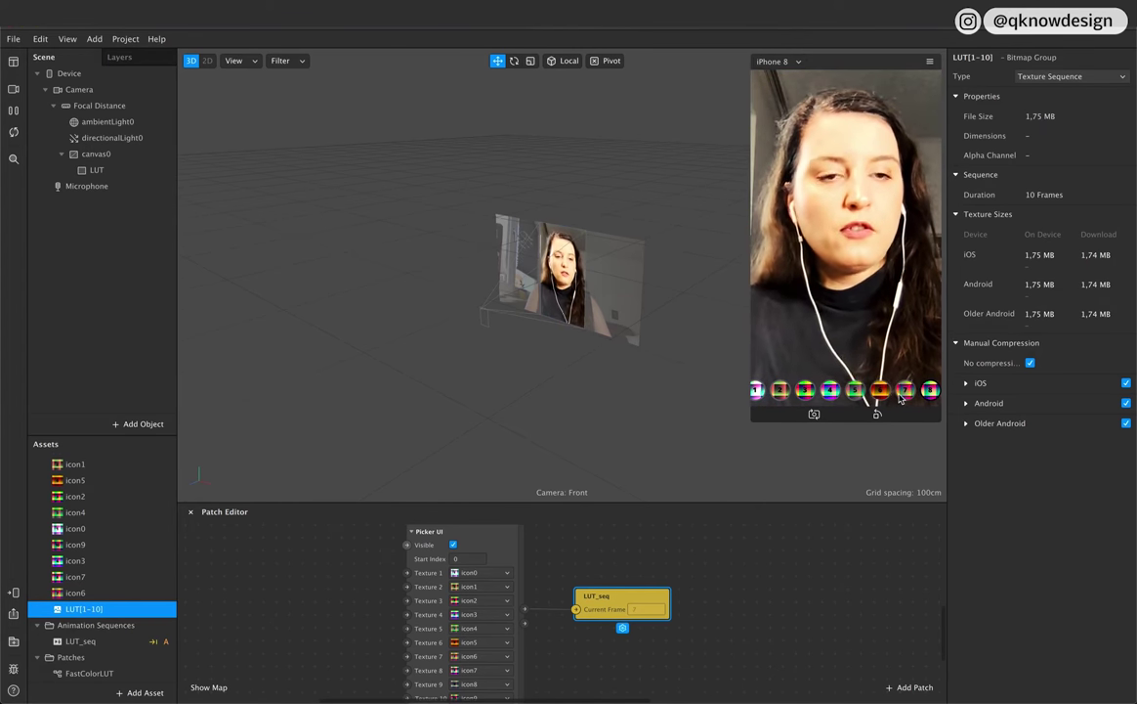
click(901, 393)
scroll(700, 526, up, 5)
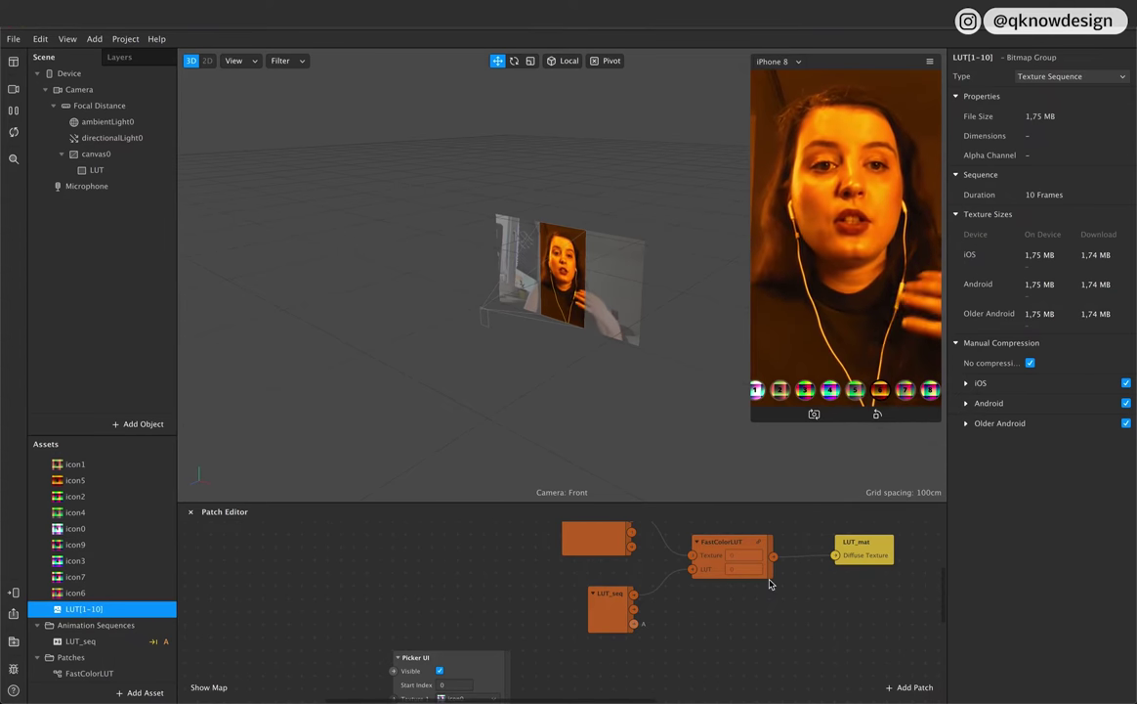
scroll(769, 583, up, 3)
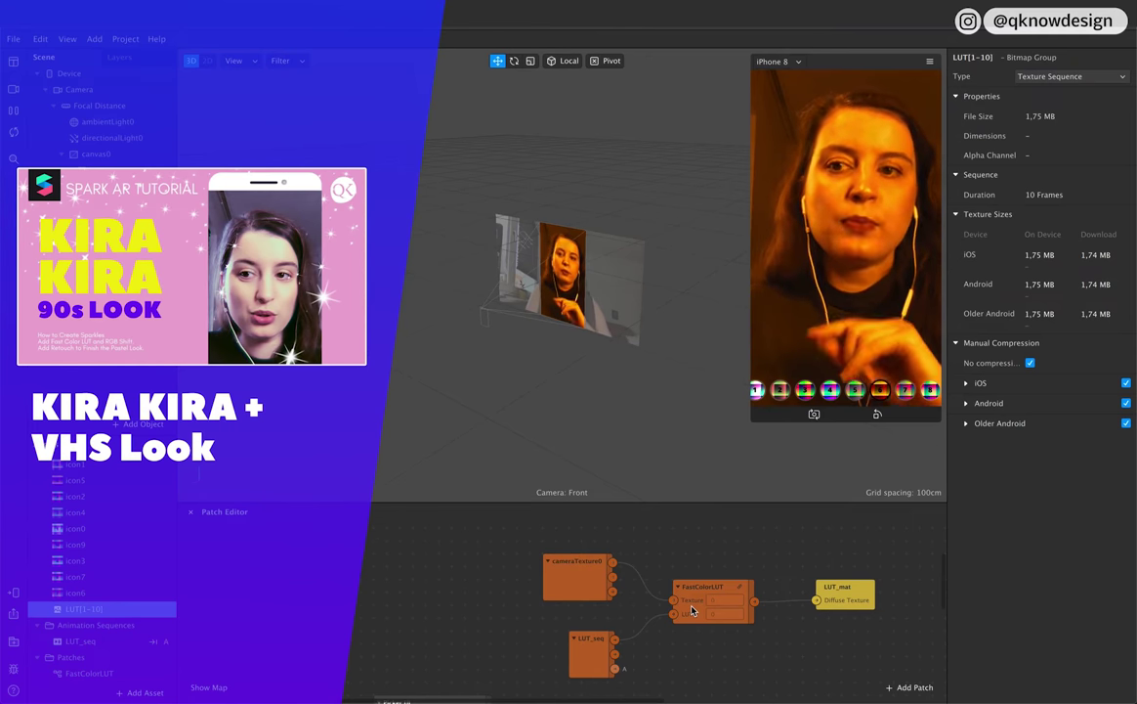
scroll(731, 645, down, 2)
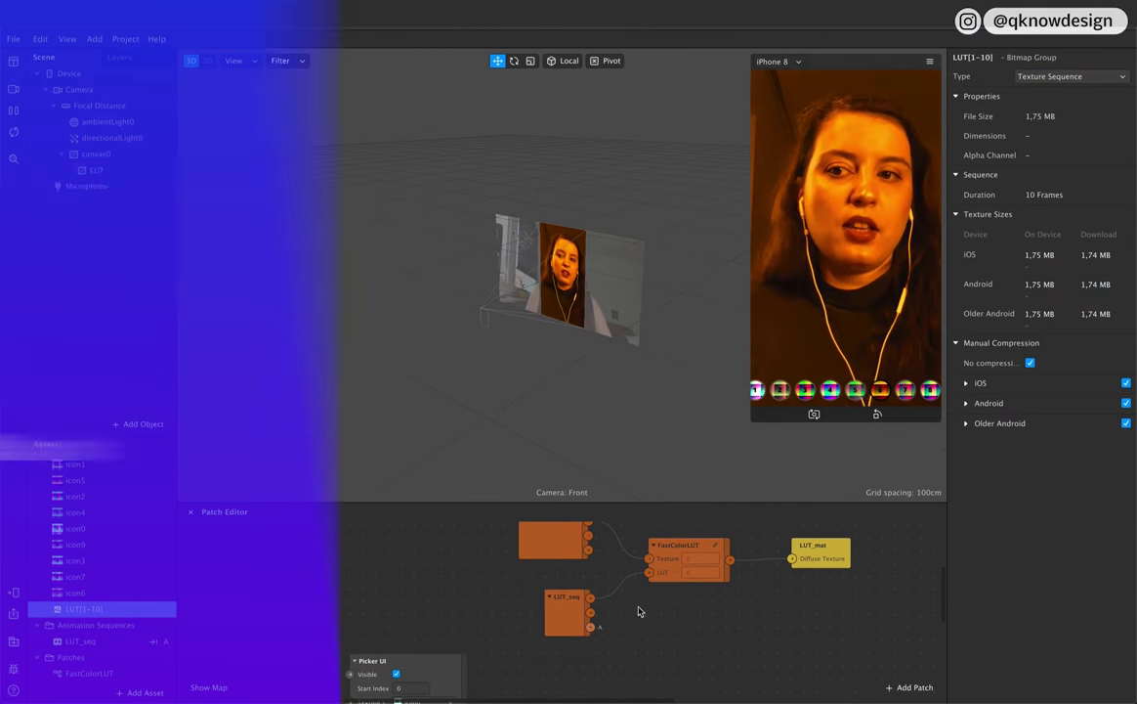
click(137, 424)
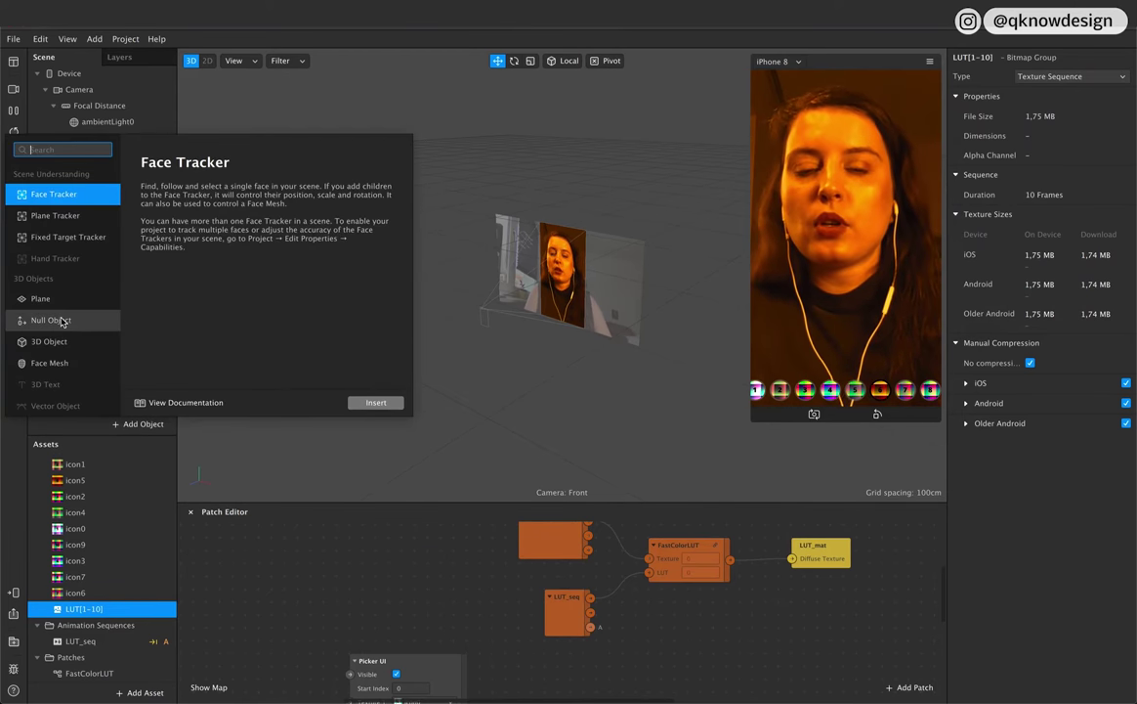
click(445, 571)
Step: Set the Picker UI patch's Start Index to 2
scroll(451, 635, down, 3)
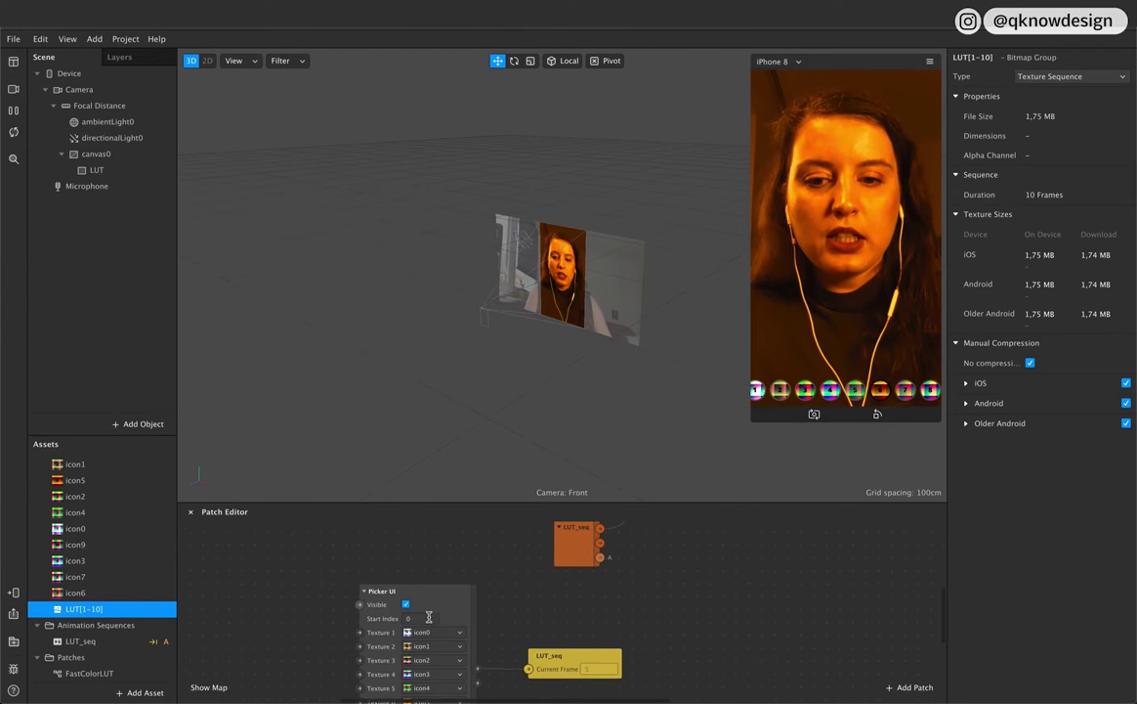
click(417, 617)
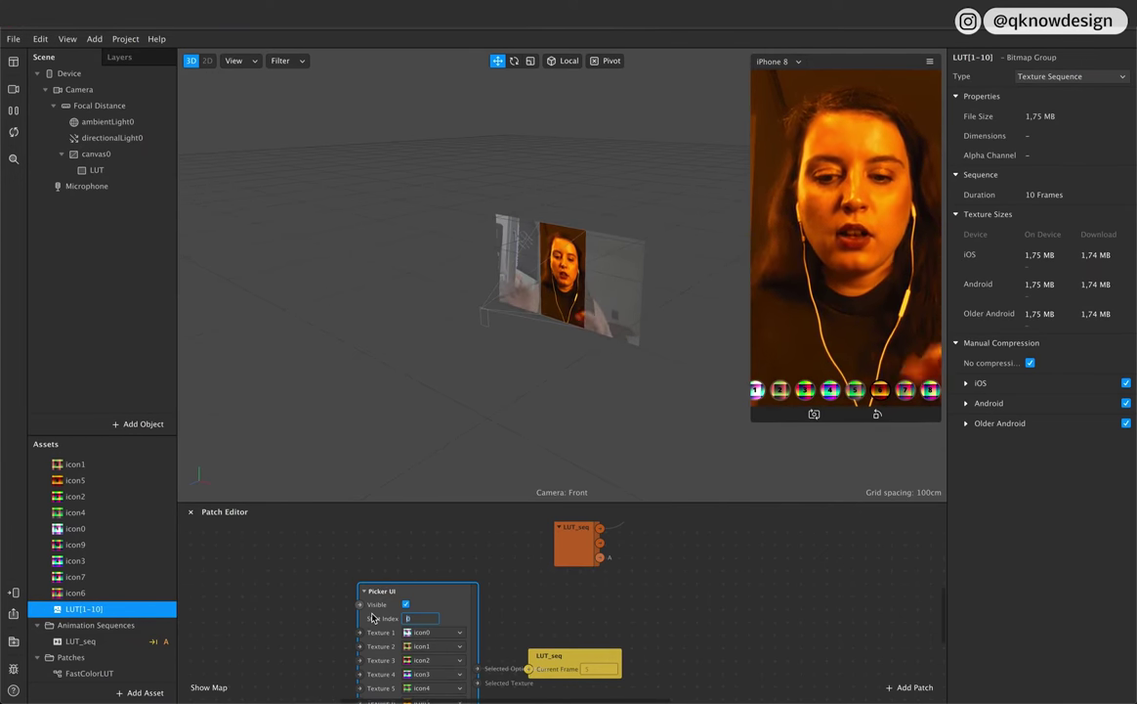
text(2)
click(556, 617)
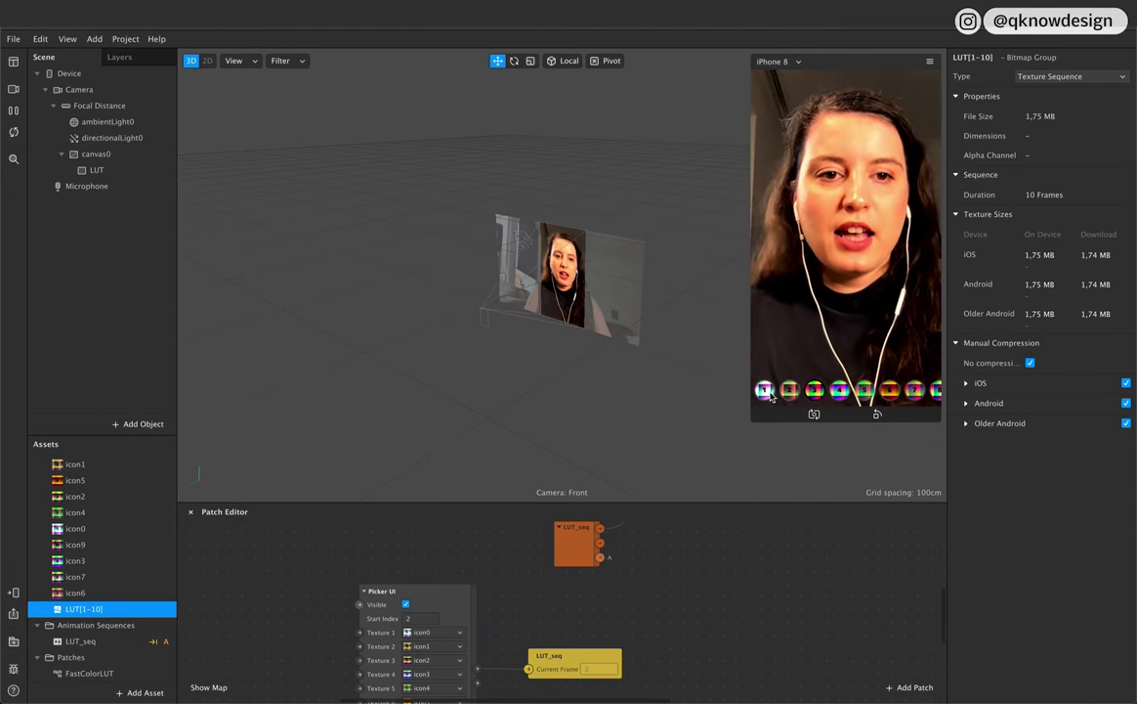
Step: Add a Face Mesh object to the scene and rename it retouching
scroll(736, 604, up, 5)
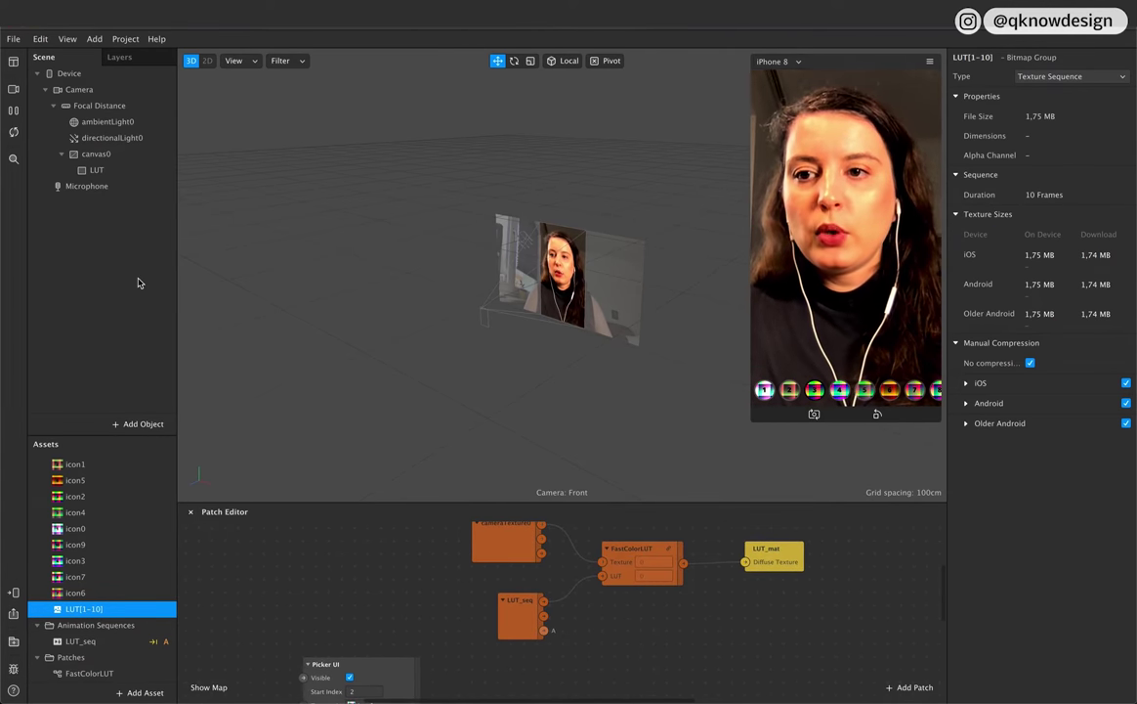
click(135, 424)
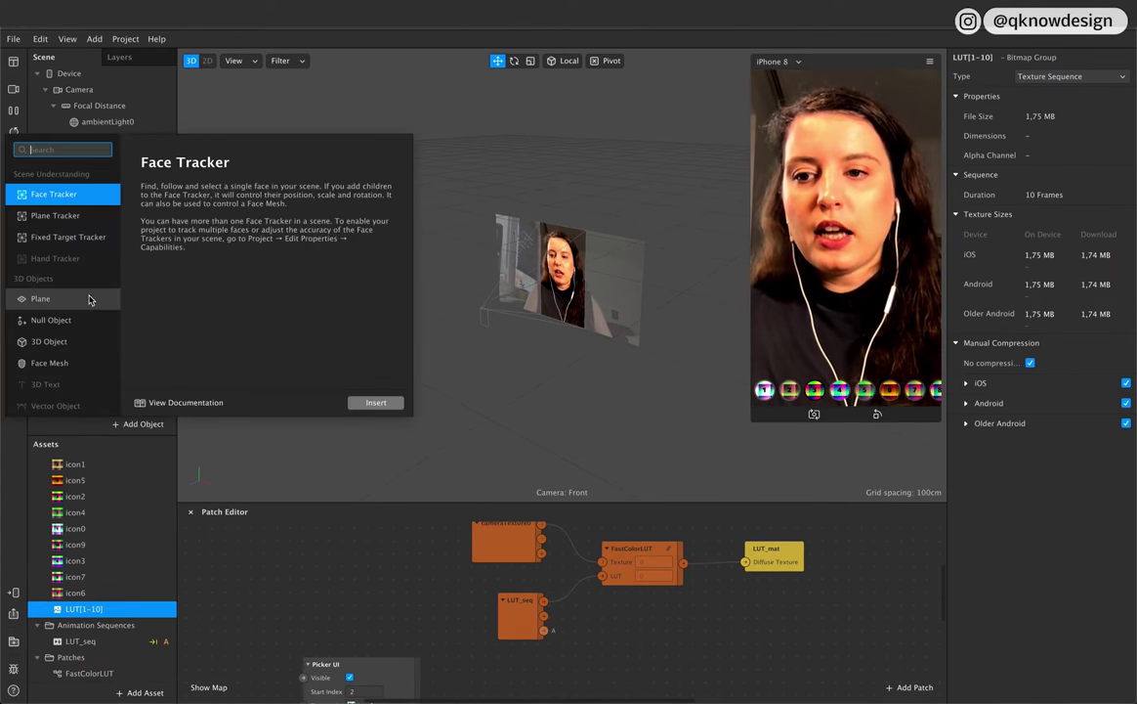
click(61, 363)
click(389, 402)
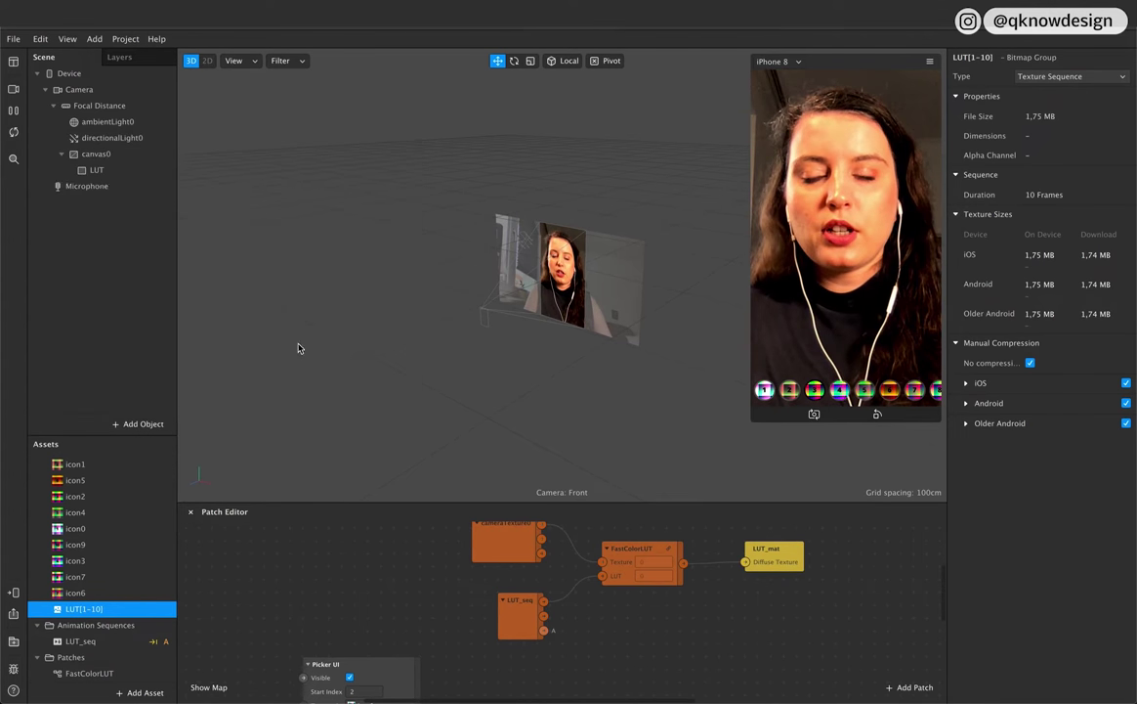
double_click(114, 204)
text(retouching)
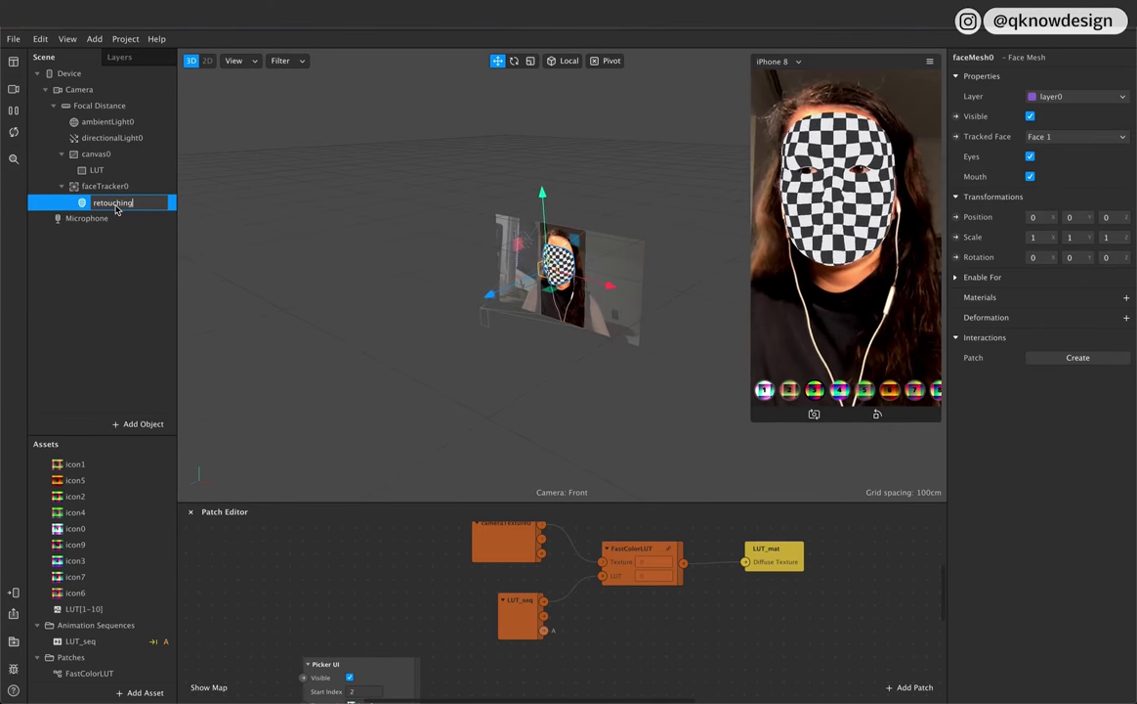
key(Return)
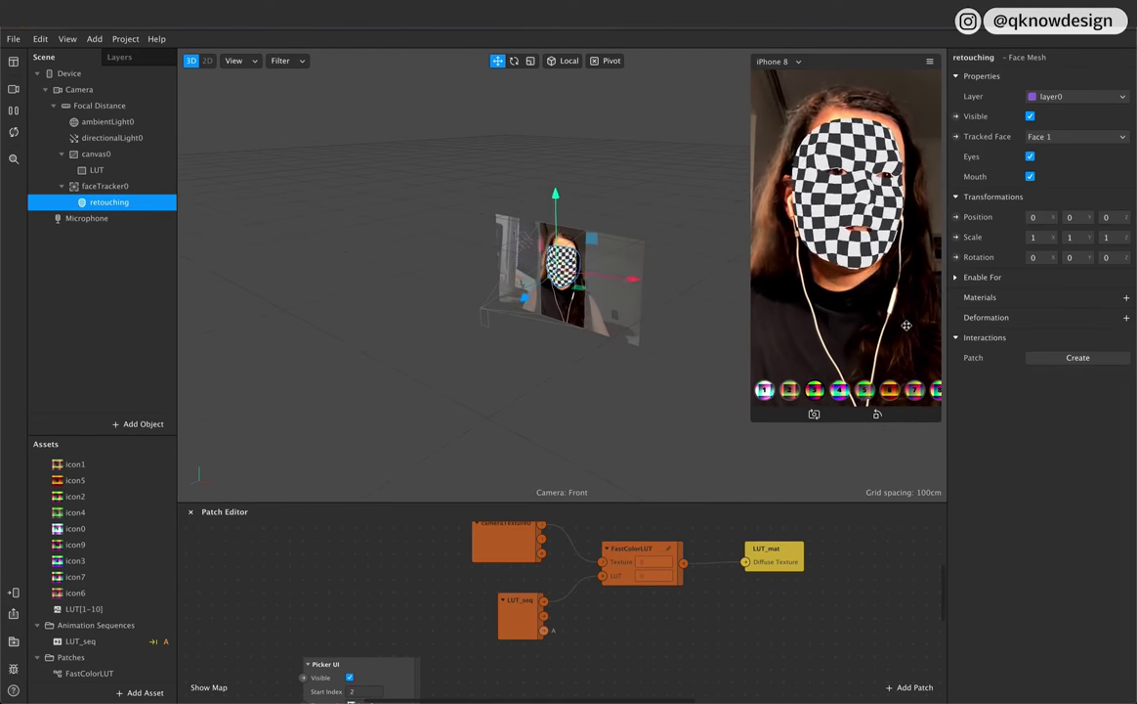
Step: Give the retouching face mesh a new material named retouching_mat with the Retouching shader type
click(1126, 297)
click(1030, 332)
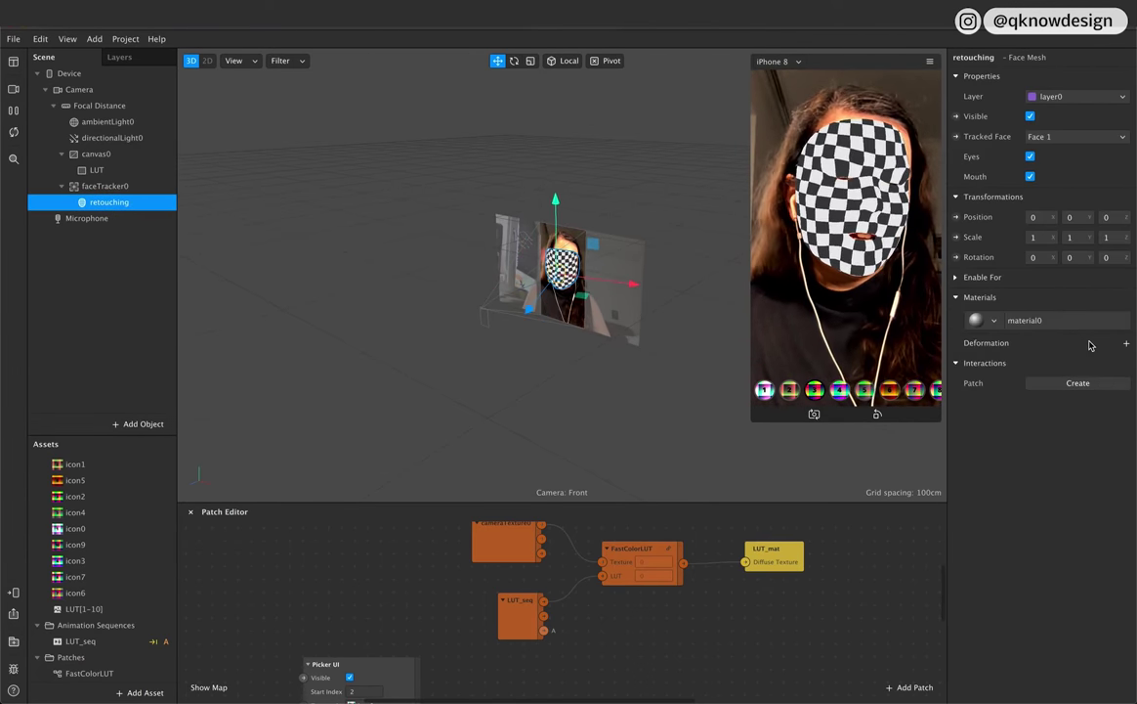
click(1026, 320)
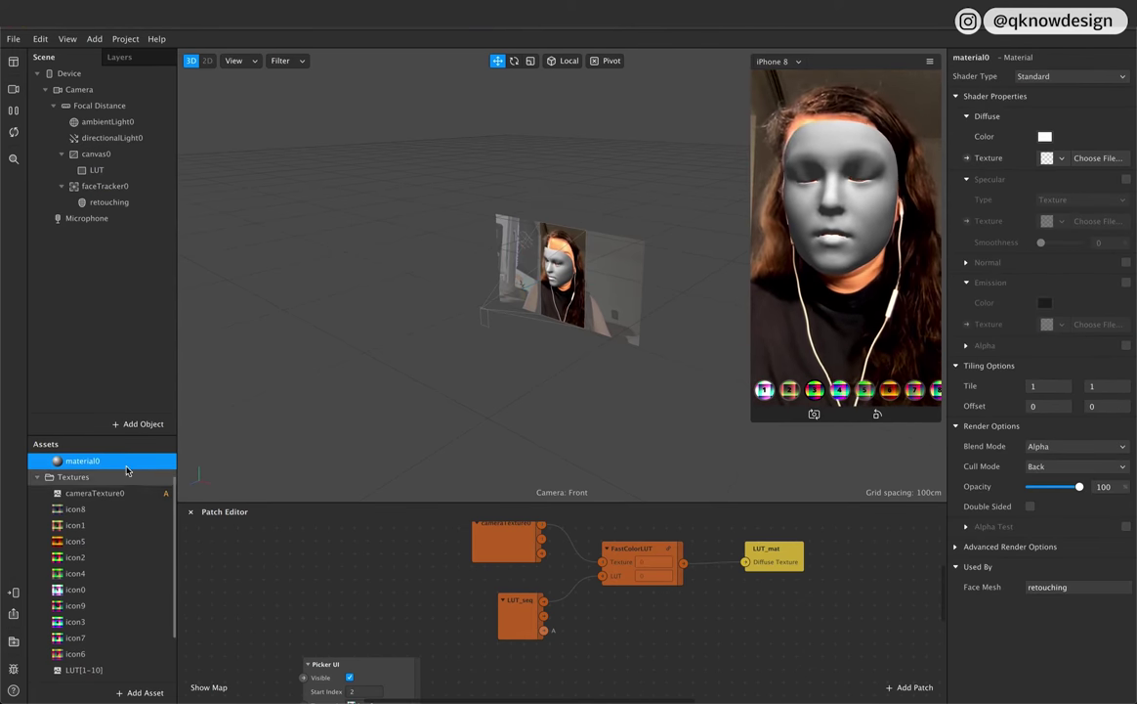
double_click(114, 461)
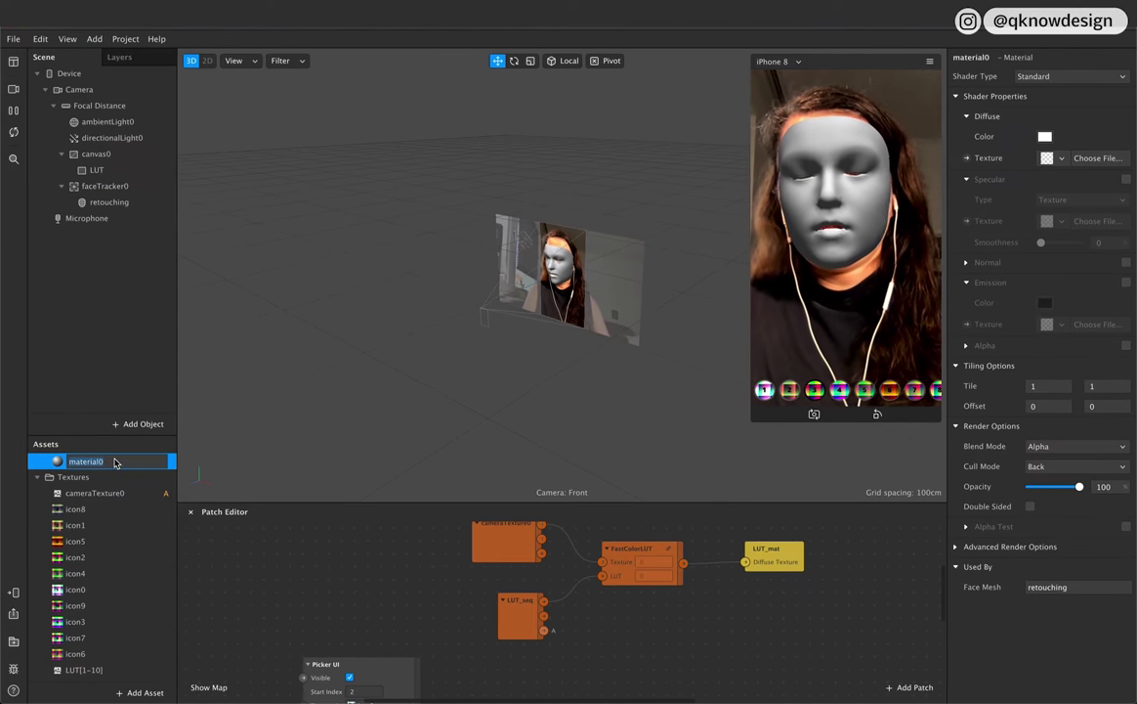
text(l)
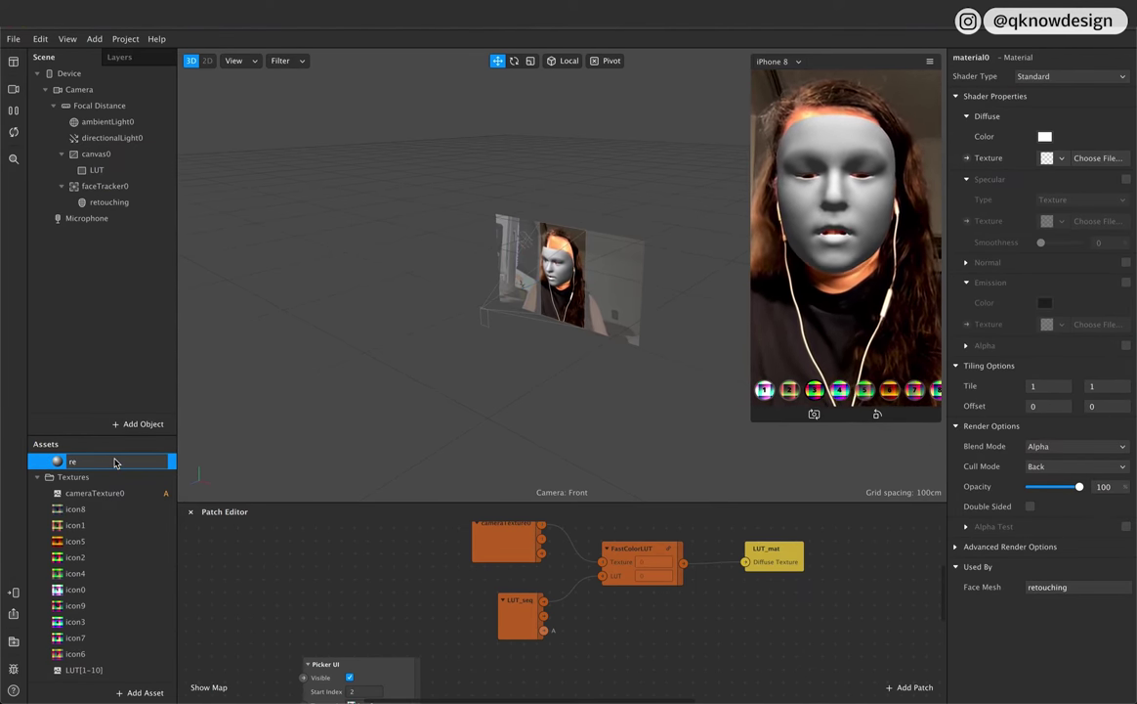
text(etouching_mat)
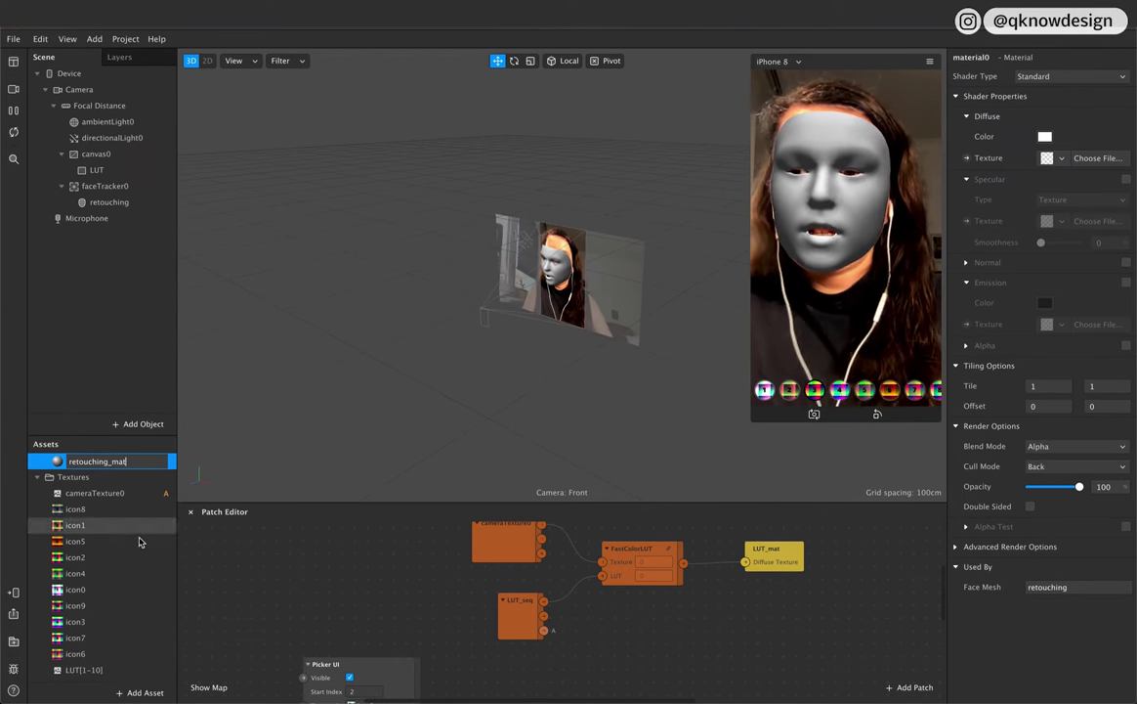
key(Return)
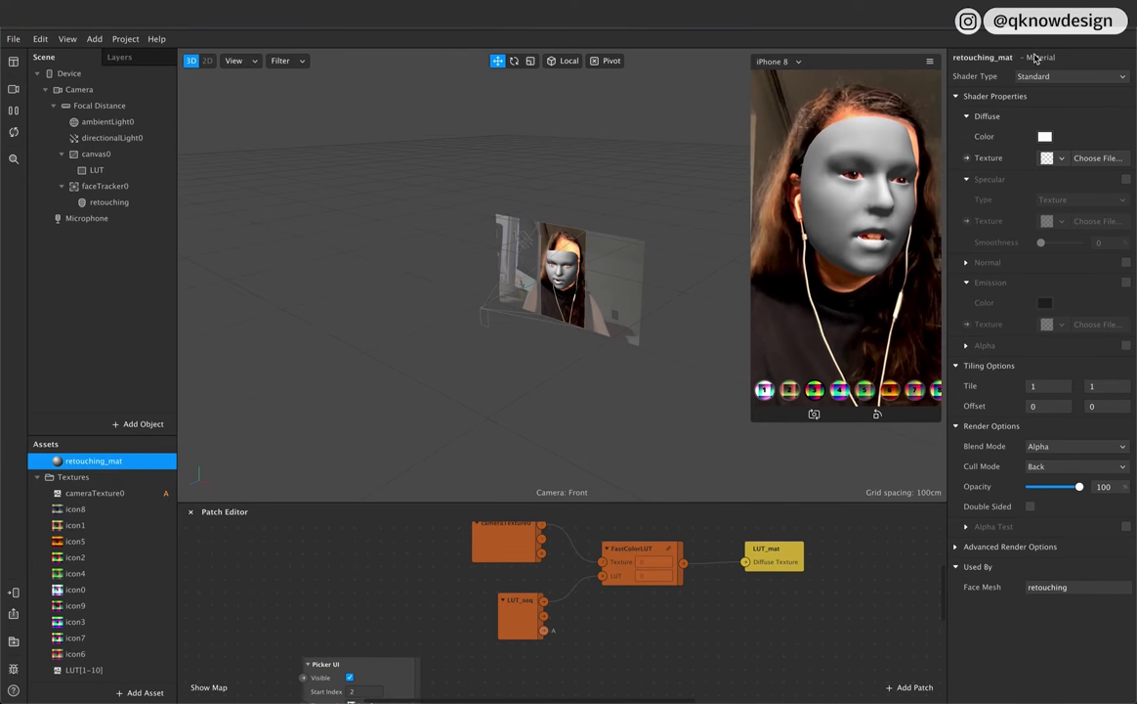
click(1070, 77)
click(1065, 160)
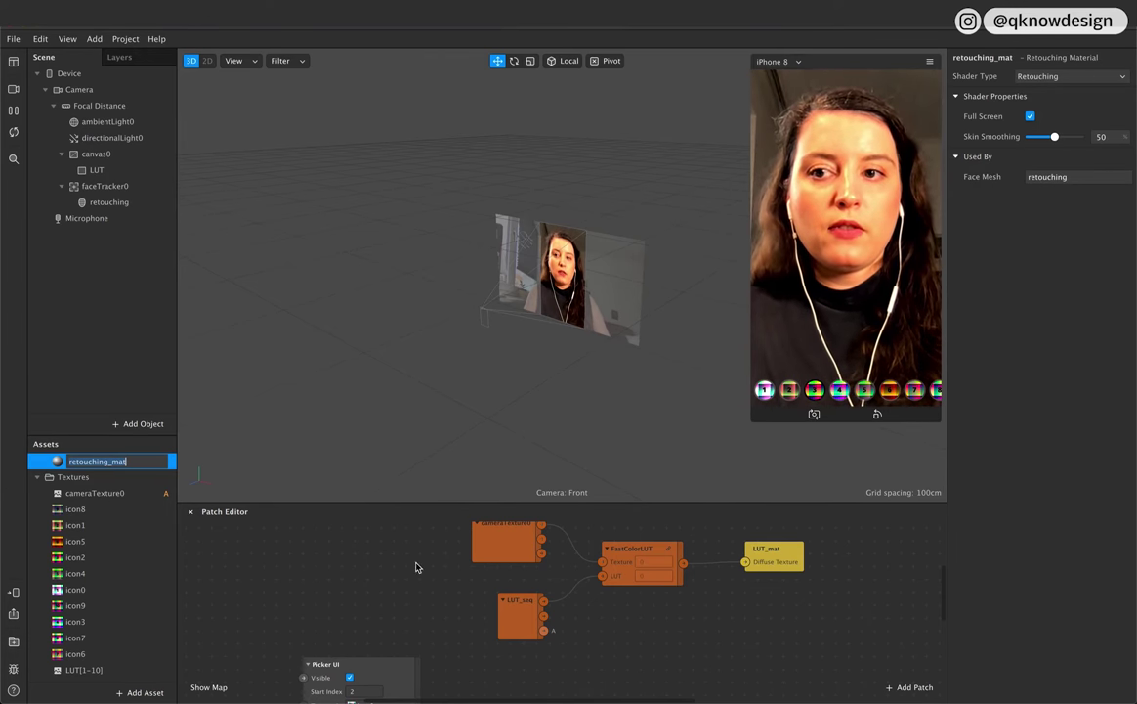
Step: Duplicate the FastColorLUT patch below the original and connect LUT_seq's output to the copy's LUT input
scroll(421, 570, up, 2)
click(648, 590)
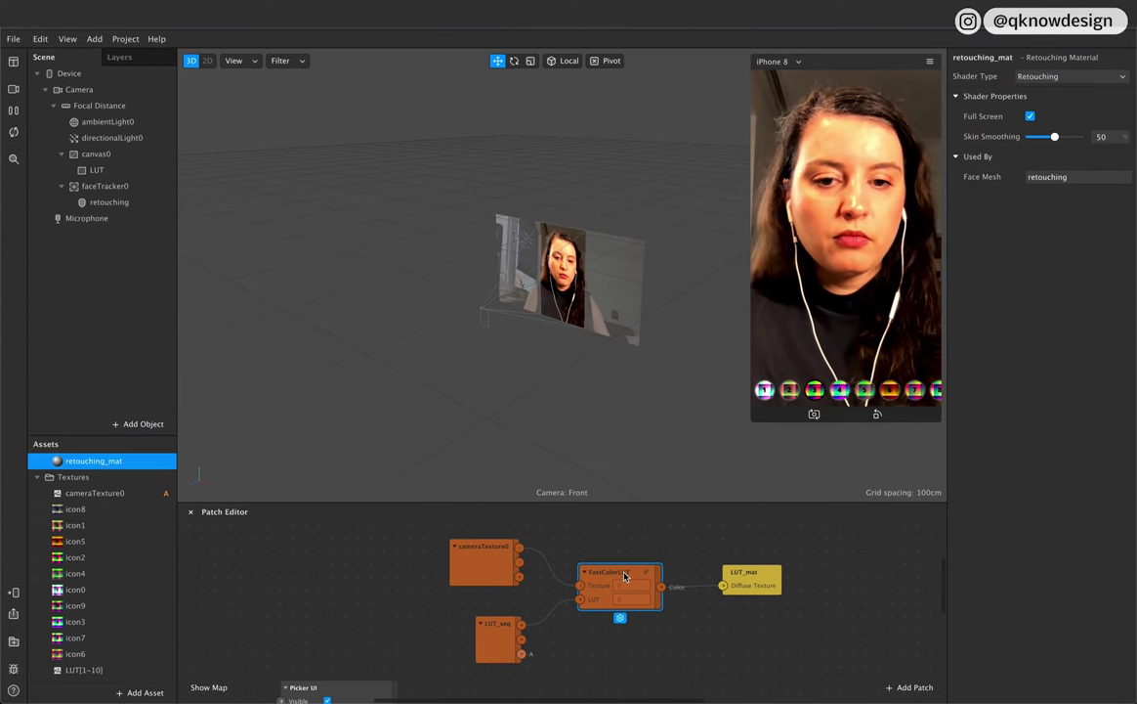
key(super+d)
drag(640, 596, 566, 637)
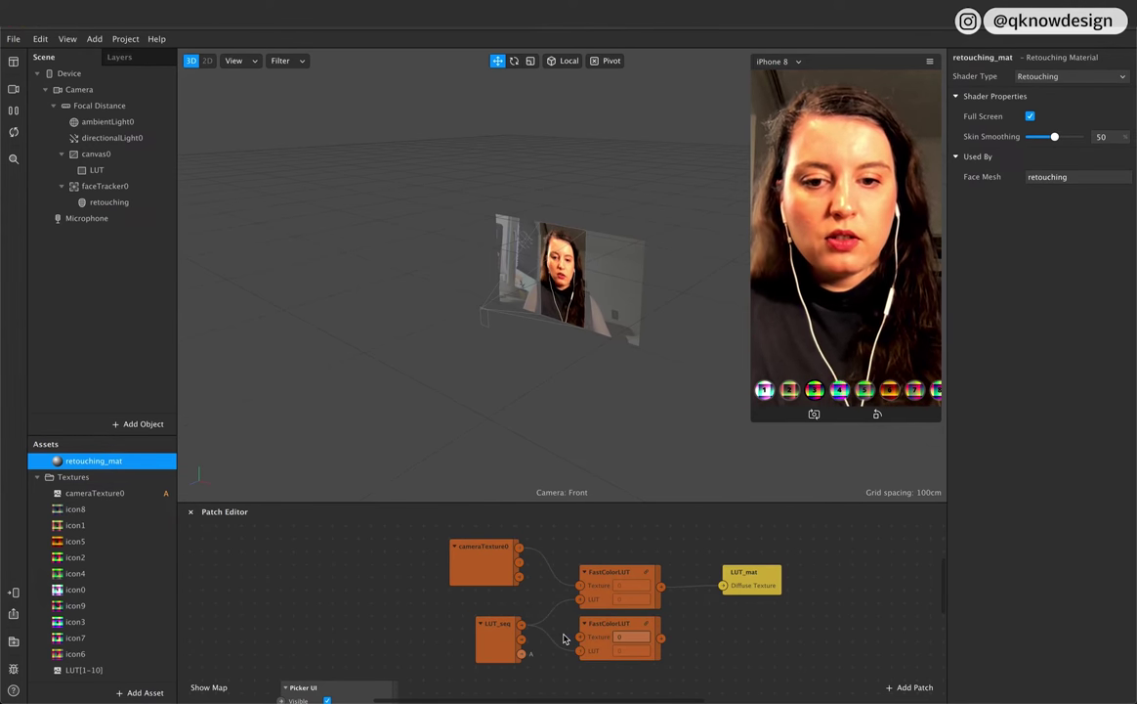
Step: Add a texture extraction to faceTracker0
drag(117, 185, 684, 410)
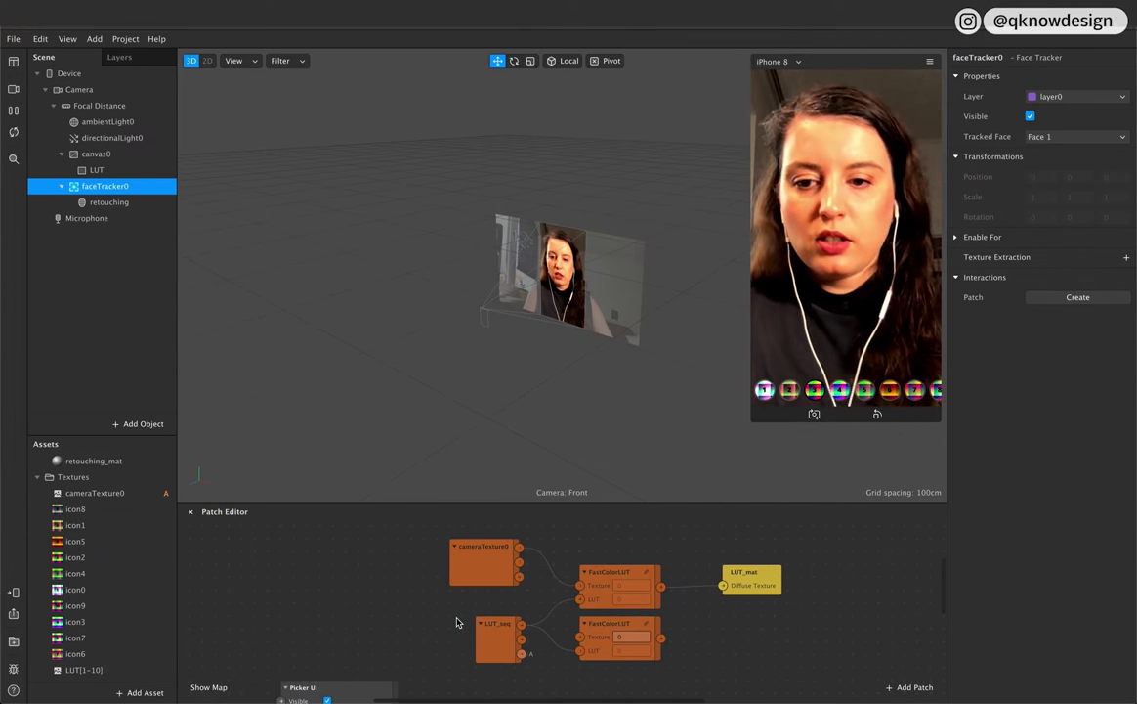
click(1126, 259)
scroll(105, 632, down, 1)
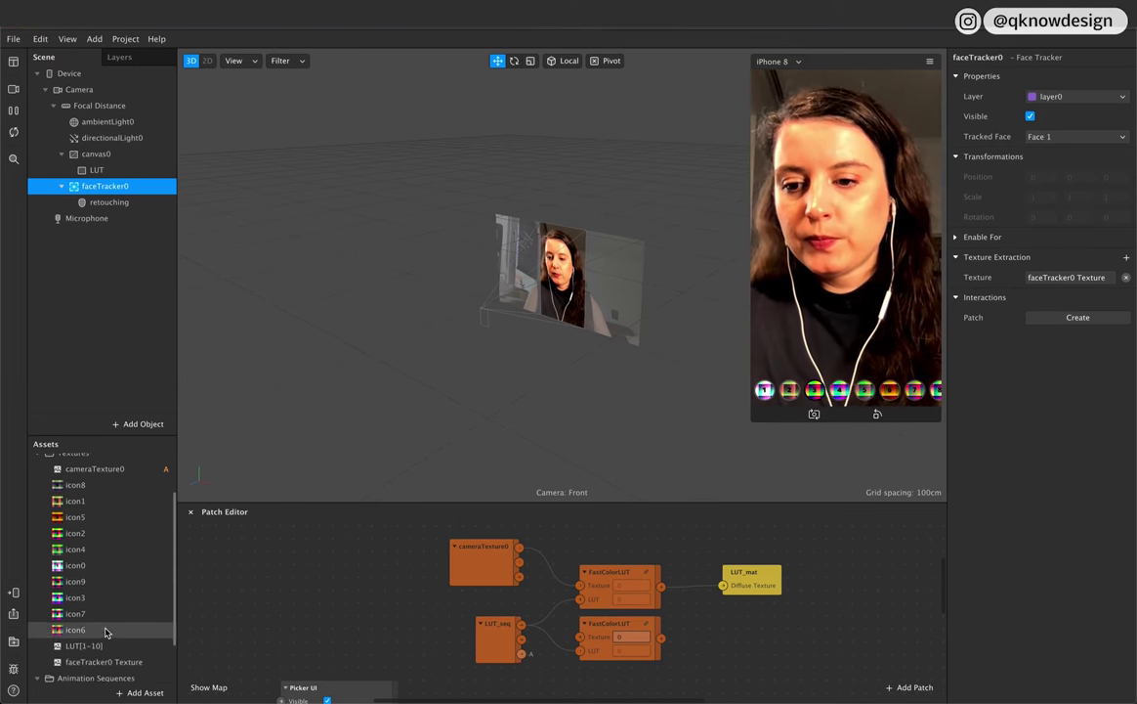
Step: Add the faceTracker0 Texture as a patch below LUT_seq and connect its first output to the duplicated FastColorLUT's Texture input
scroll(106, 633, down, 2)
click(137, 611)
drag(136, 611, 573, 674)
scroll(577, 676, down, 3)
drag(589, 600, 596, 560)
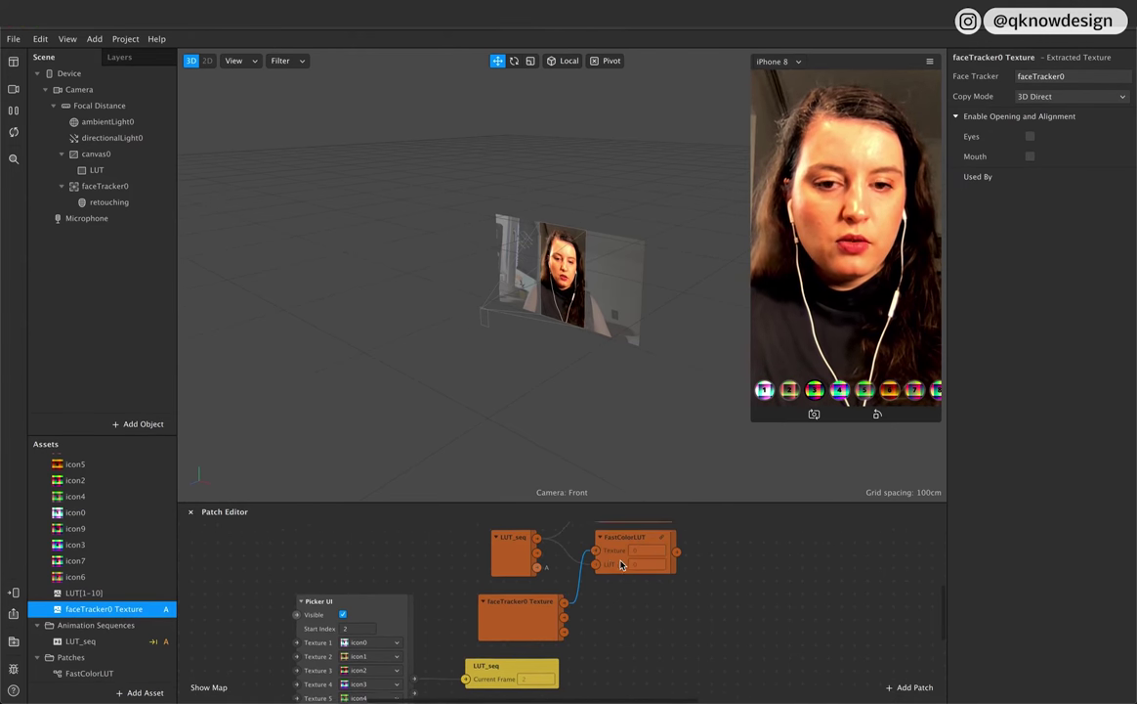
scroll(615, 562, up, 3)
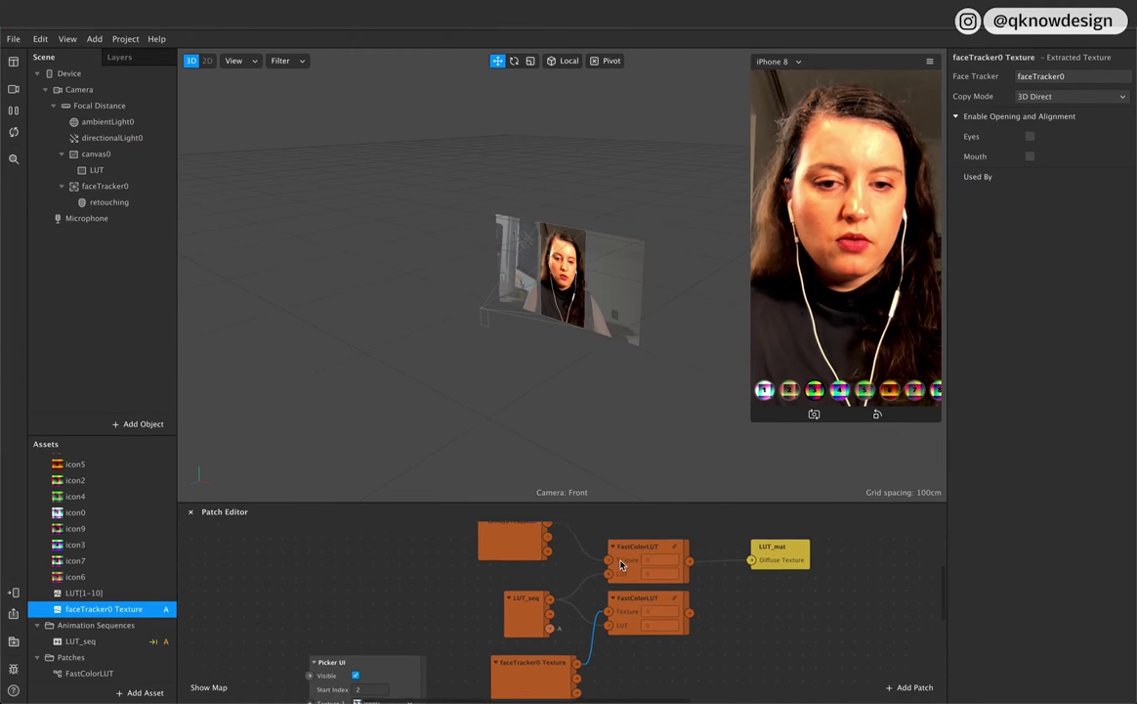
Step: Add a face mesh under faceTracker0 and name it LUT_mesh
click(125, 187)
right_click(129, 188)
mouse_move(161, 197)
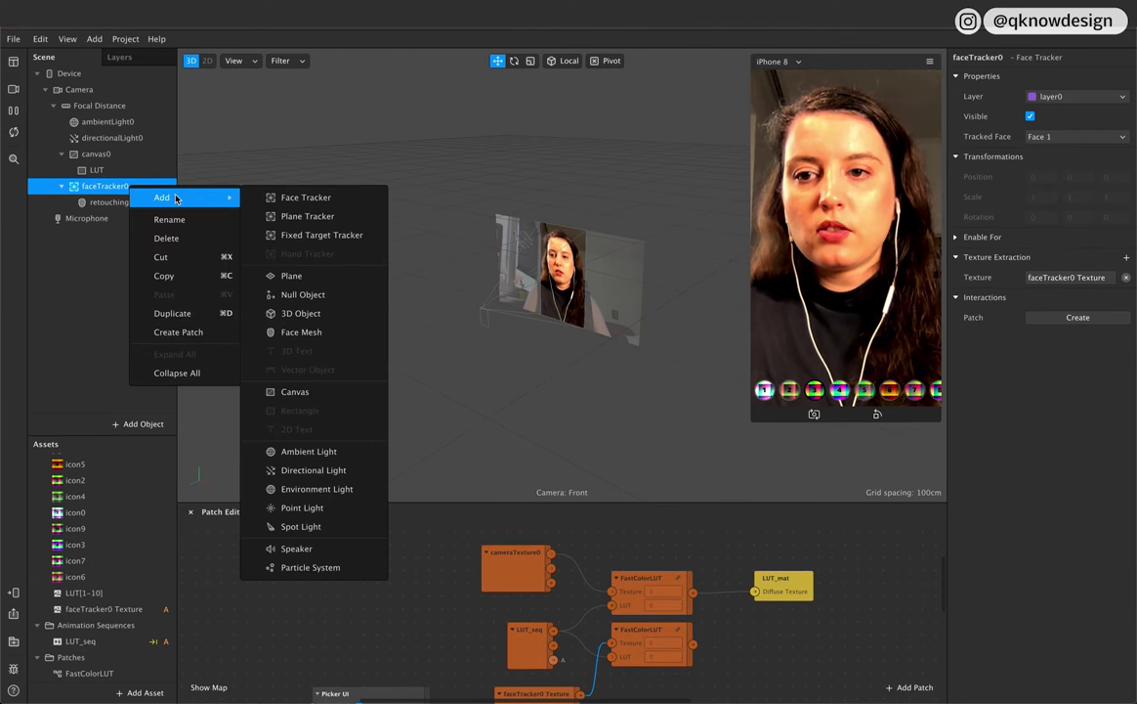
click(296, 337)
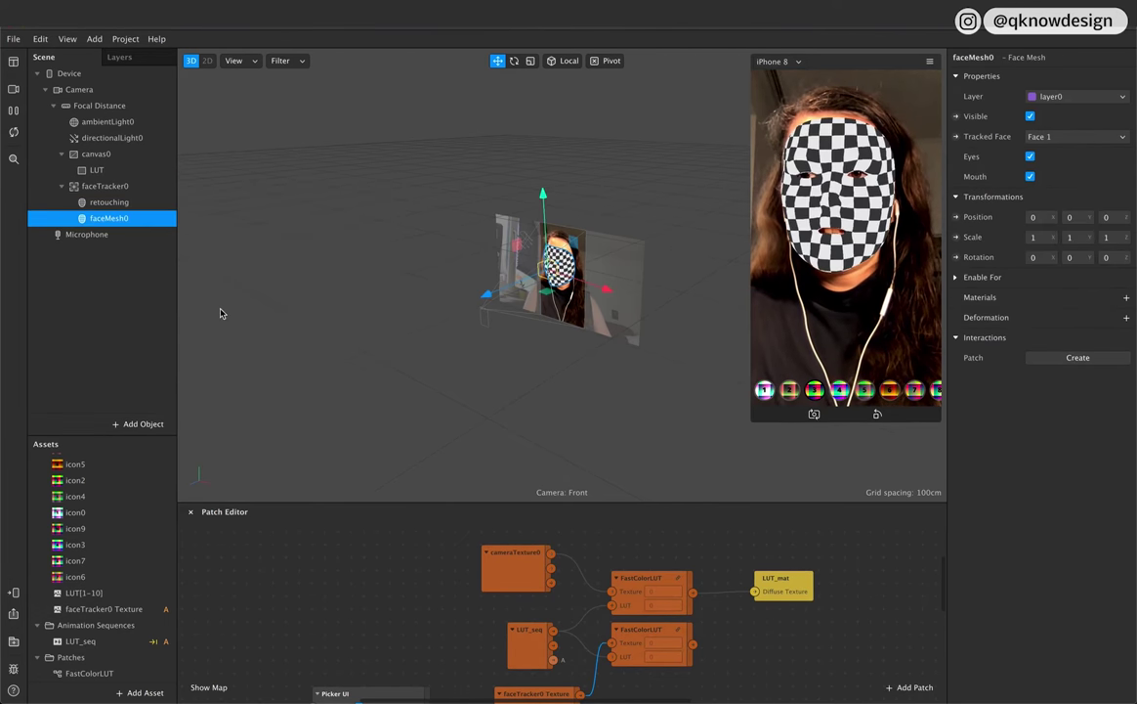
double_click(129, 219)
text(IIU)
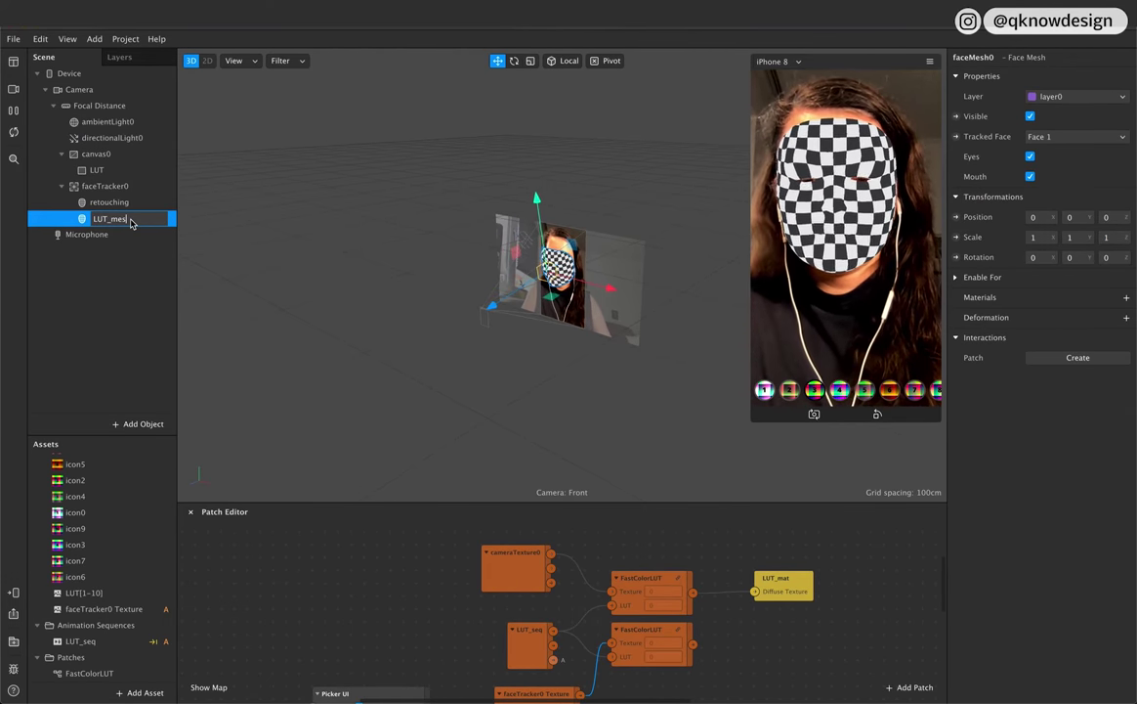
key(Return)
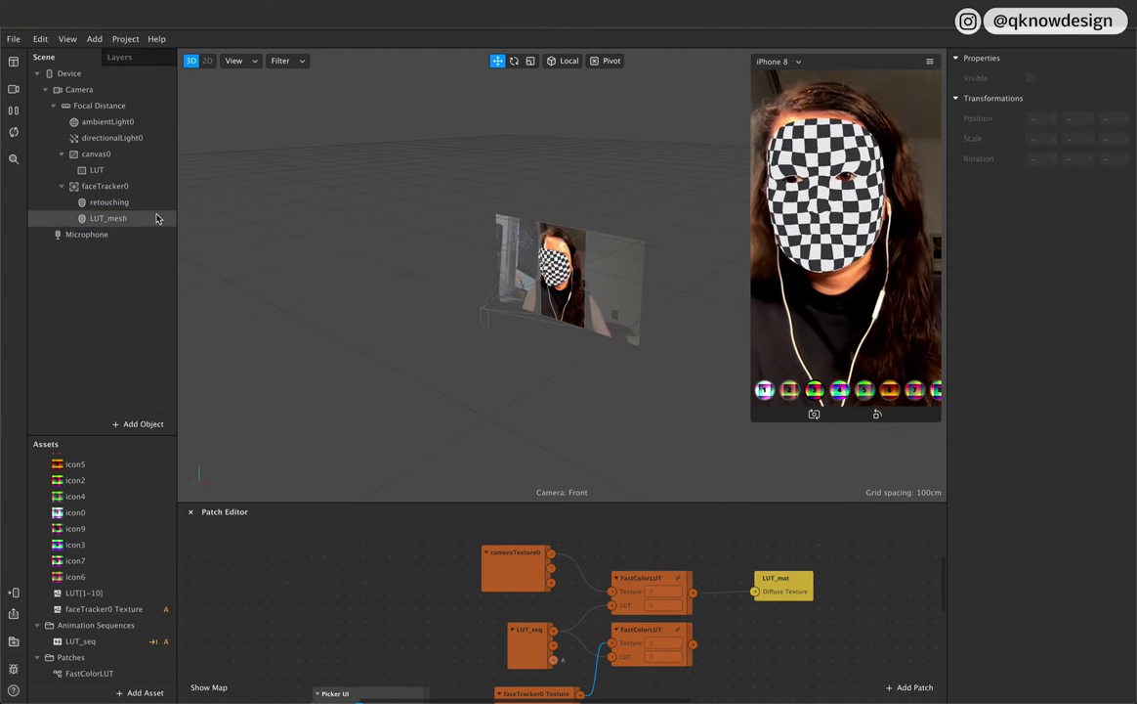
Step: Give the LUT_mesh face mesh a new material named LUT_mesh_mat
click(1125, 298)
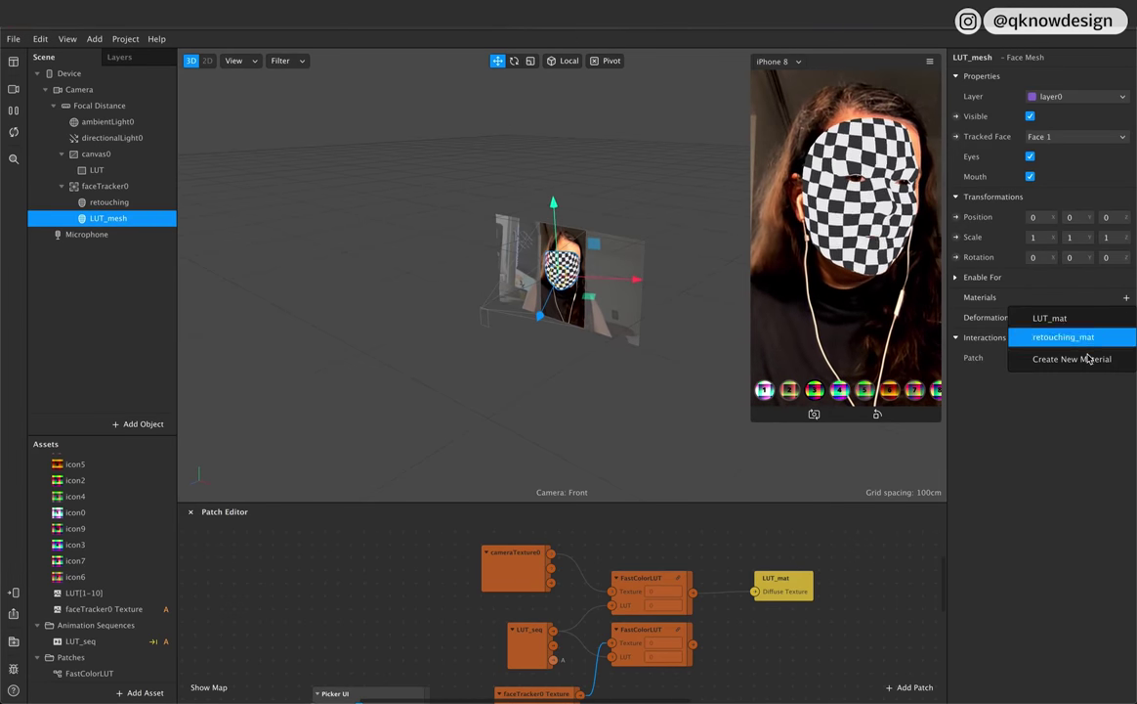
click(1089, 357)
click(1052, 320)
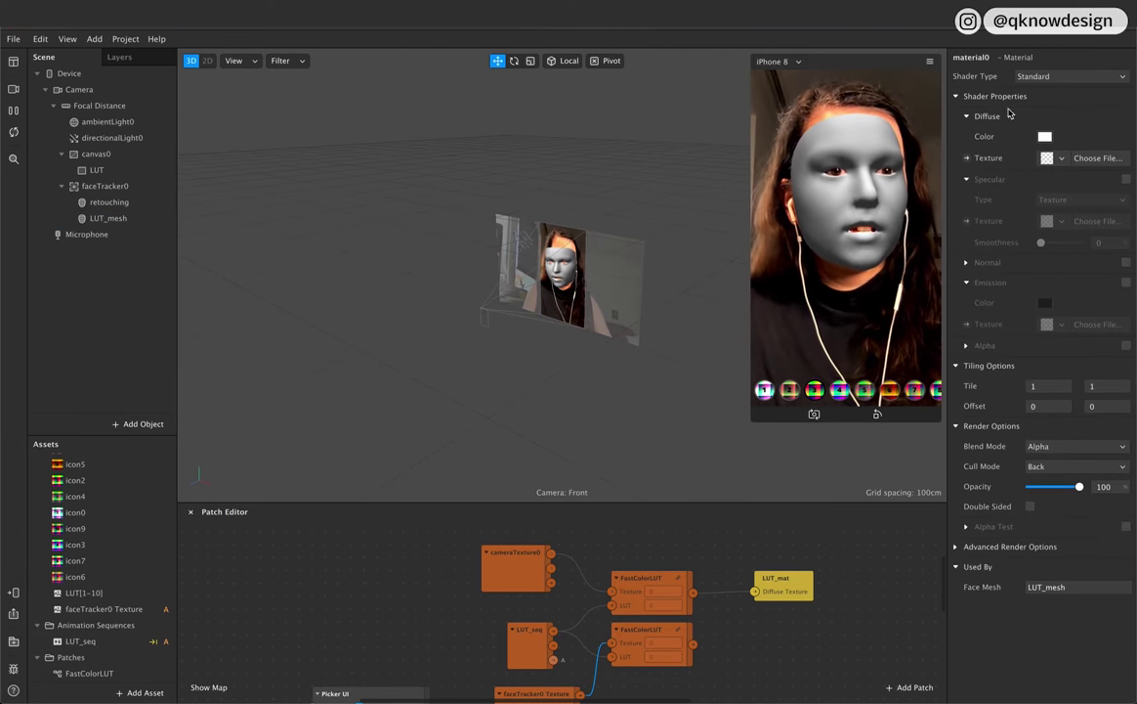
text(LUT_mesh_mat)
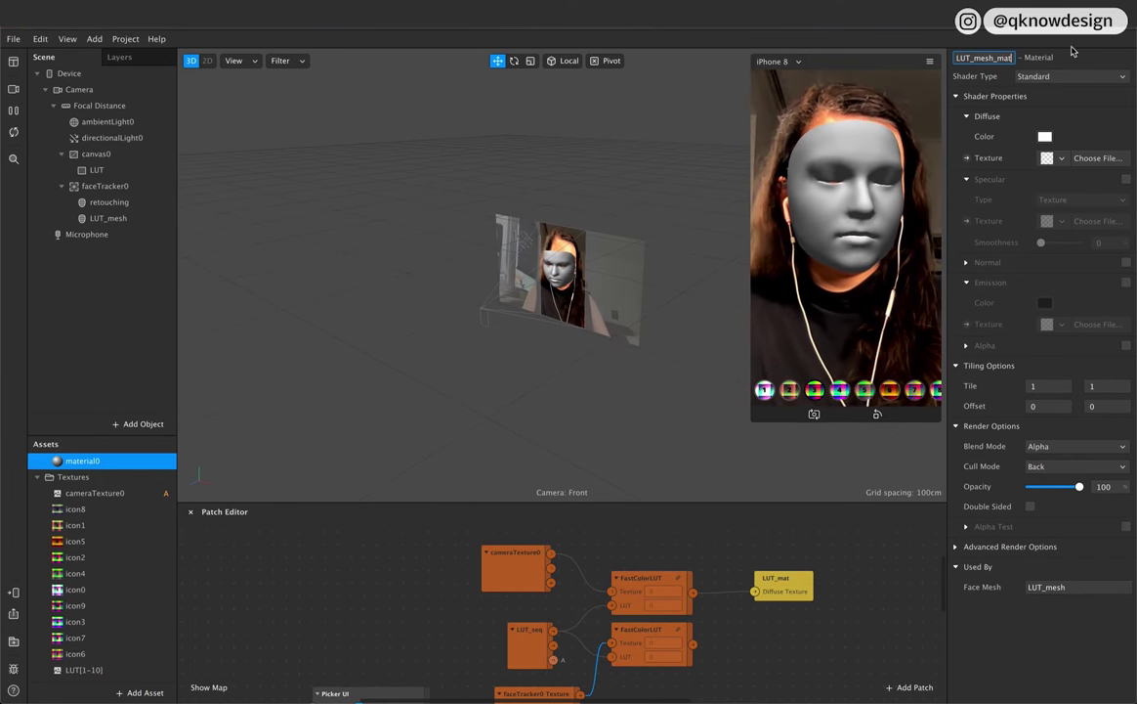
key(Return)
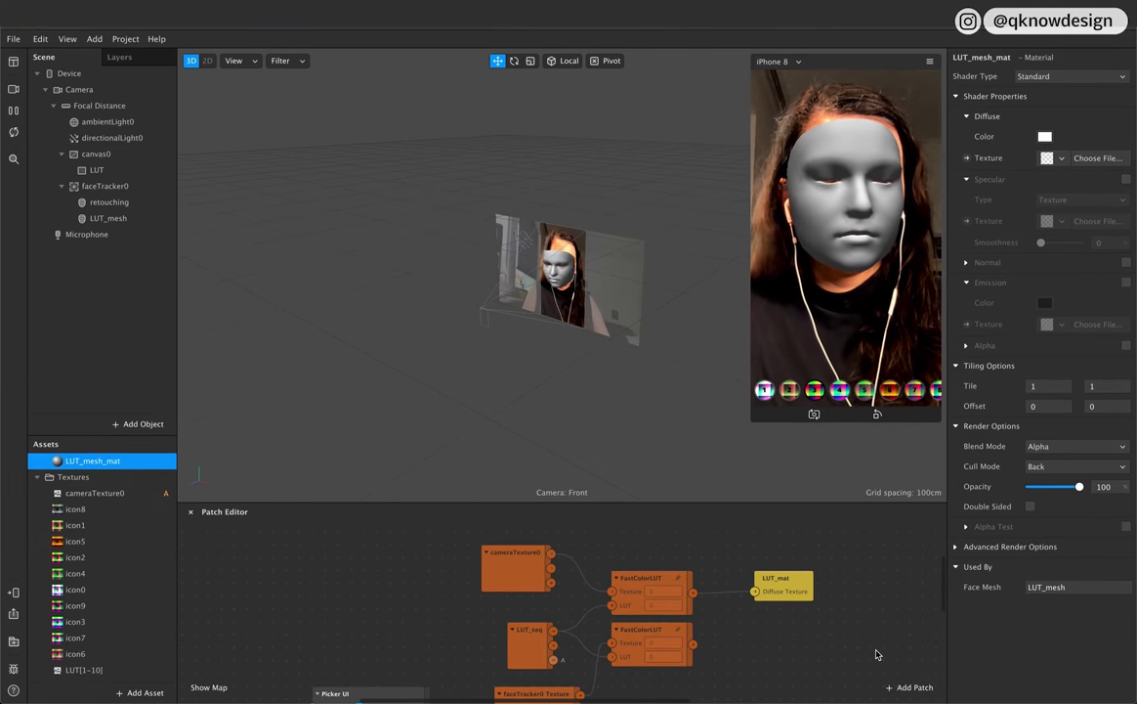
Step: Set LUT_mesh_mat's shader type to Flat and connect the duplicated FastColorLUT's output to a patch for its Diffuse Texture
click(1070, 79)
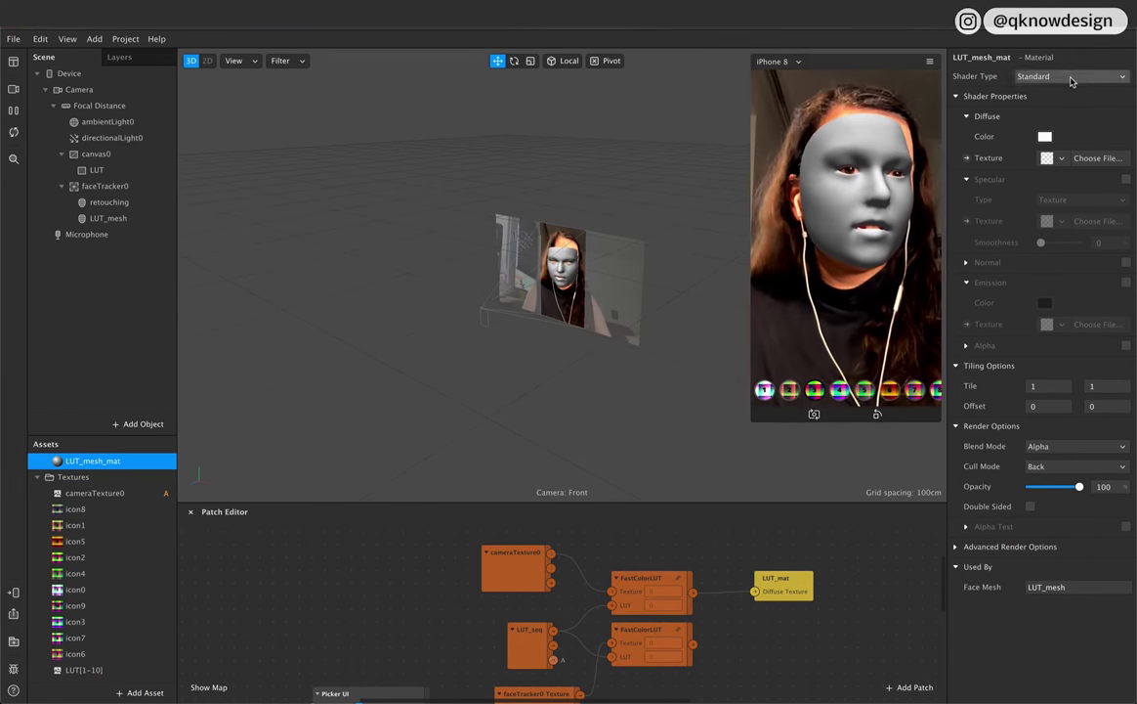
click(1070, 80)
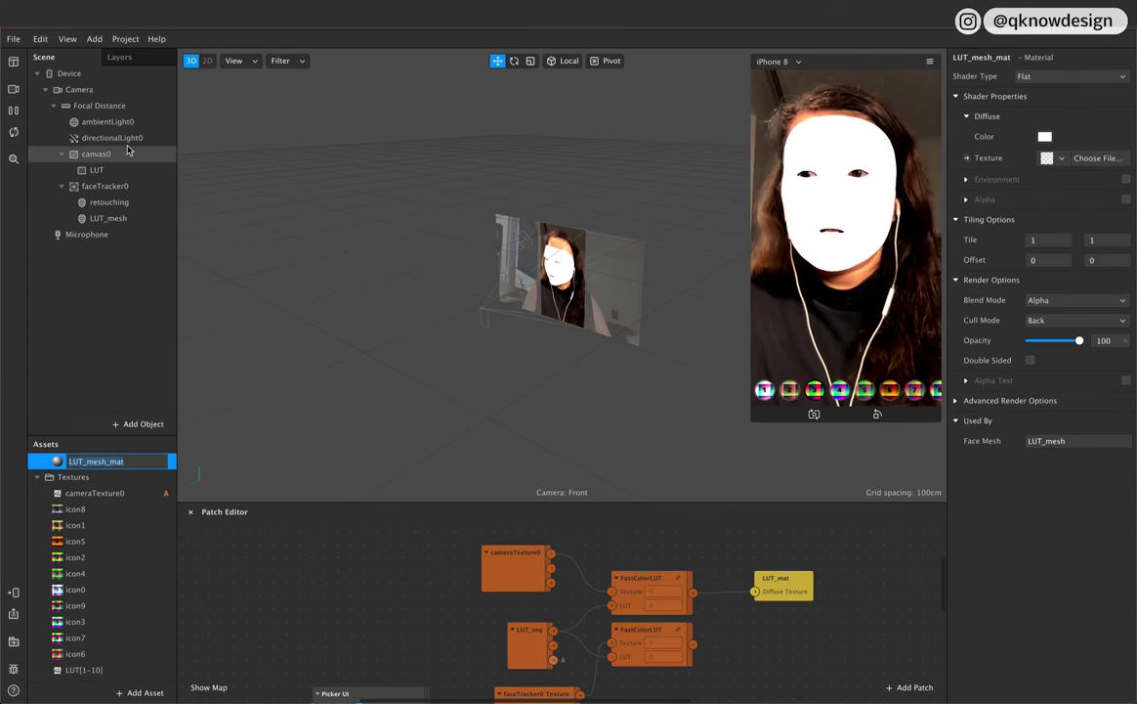
click(966, 158)
drag(570, 637, 756, 644)
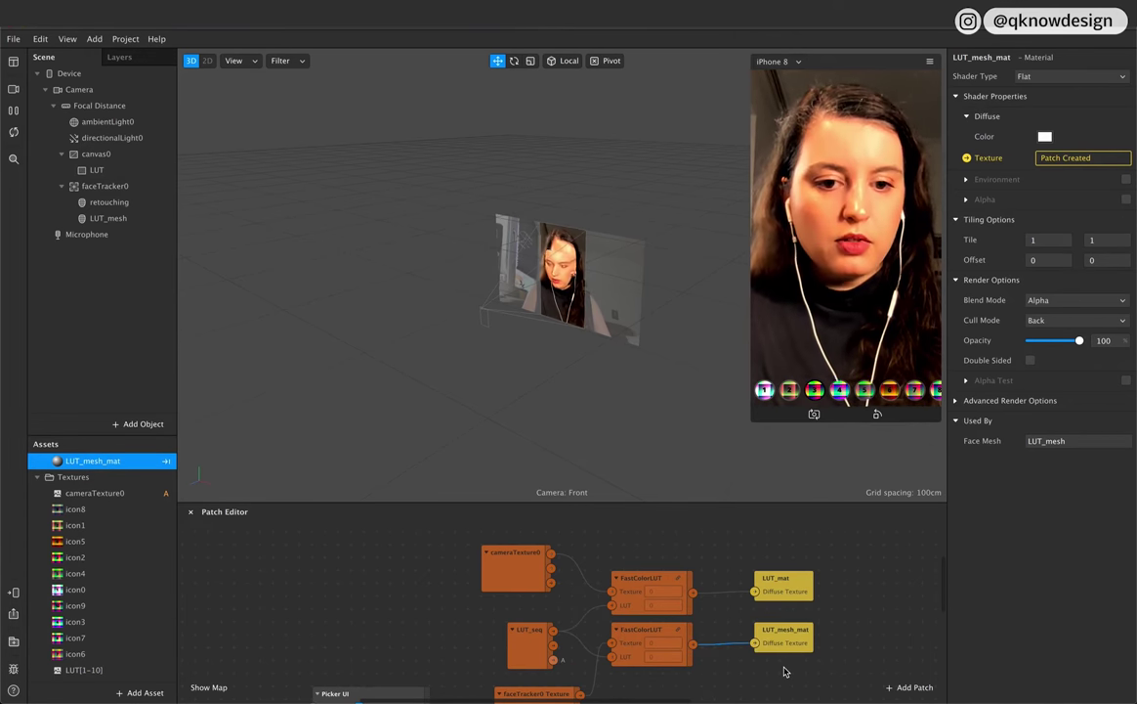
Step: Try several picker options in the device preview to check the colour filters on the face mesh
scroll(783, 671, down, 3)
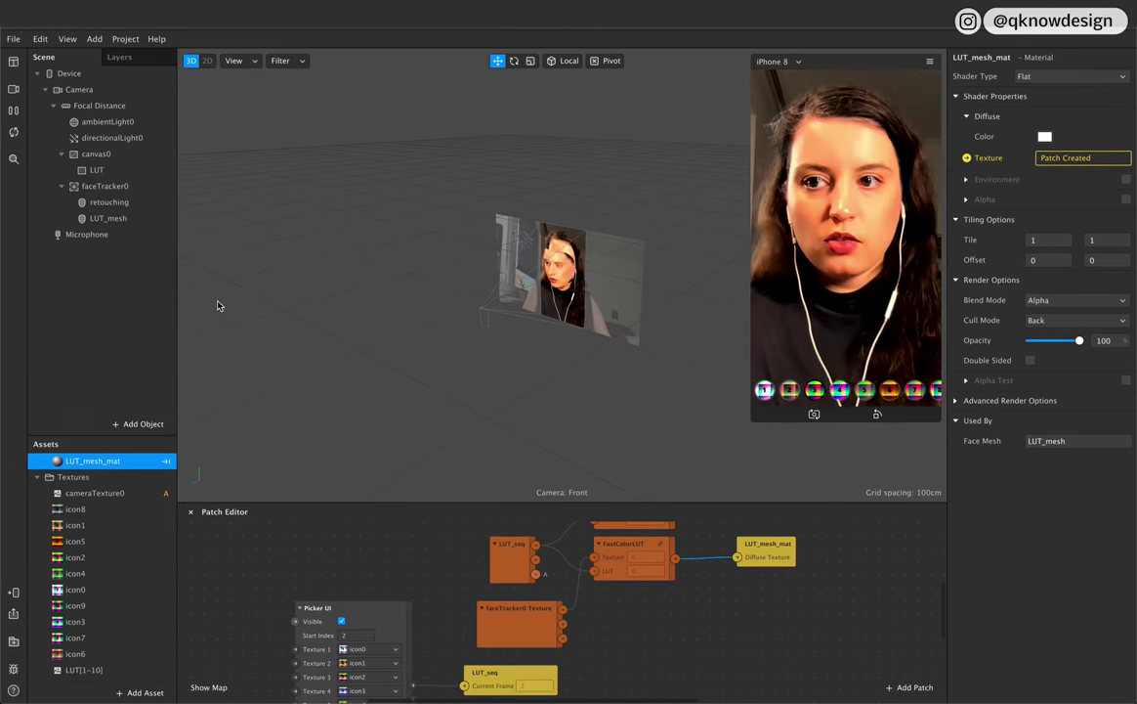
click(865, 392)
click(814, 392)
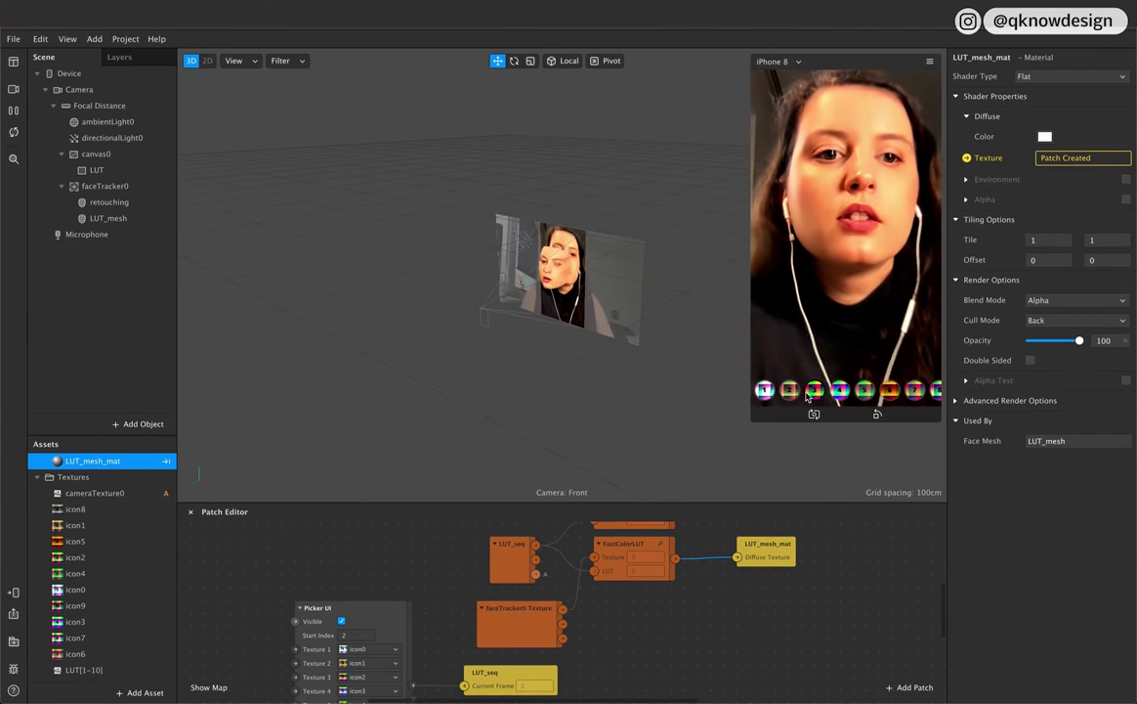
click(882, 394)
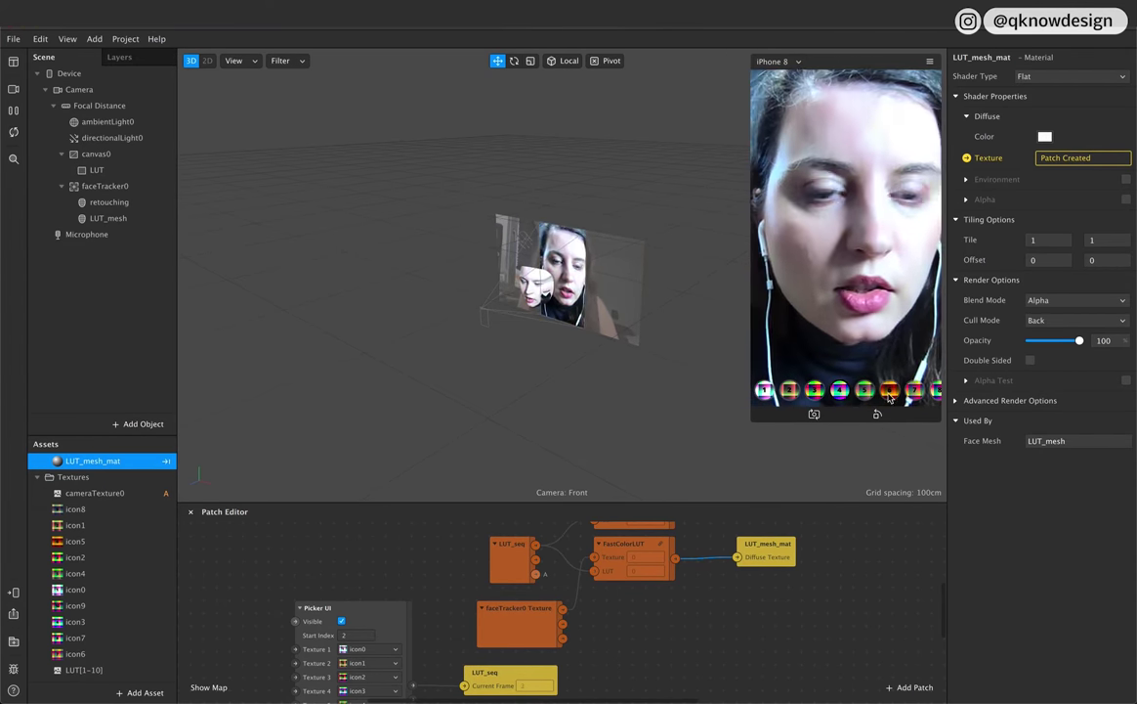
Step: Set the Skin Smoothing of the retouching mesh's material, retouching_mat, to 50%
click(109, 201)
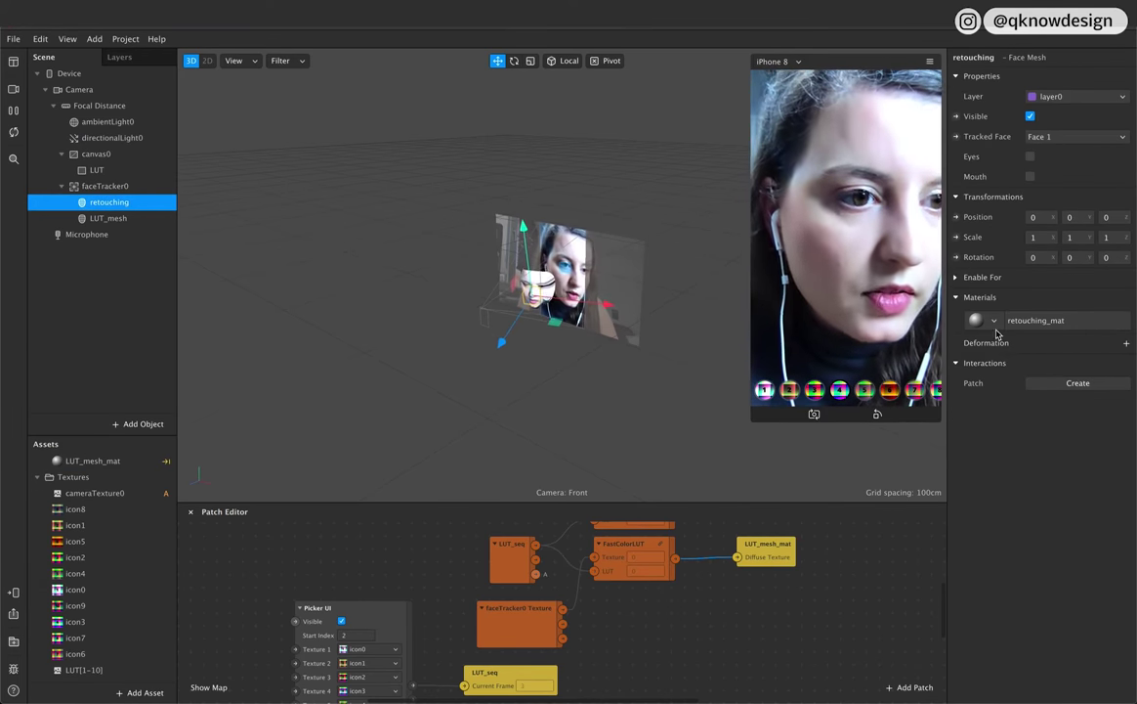
click(1050, 321)
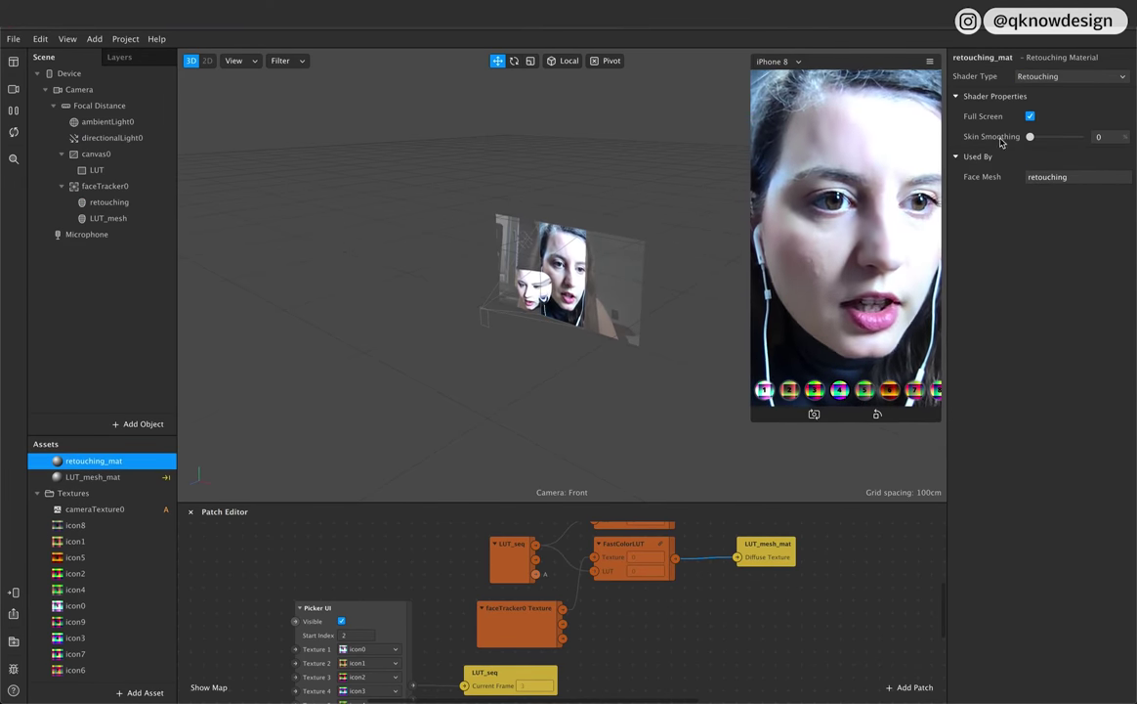
drag(1030, 137, 1054, 147)
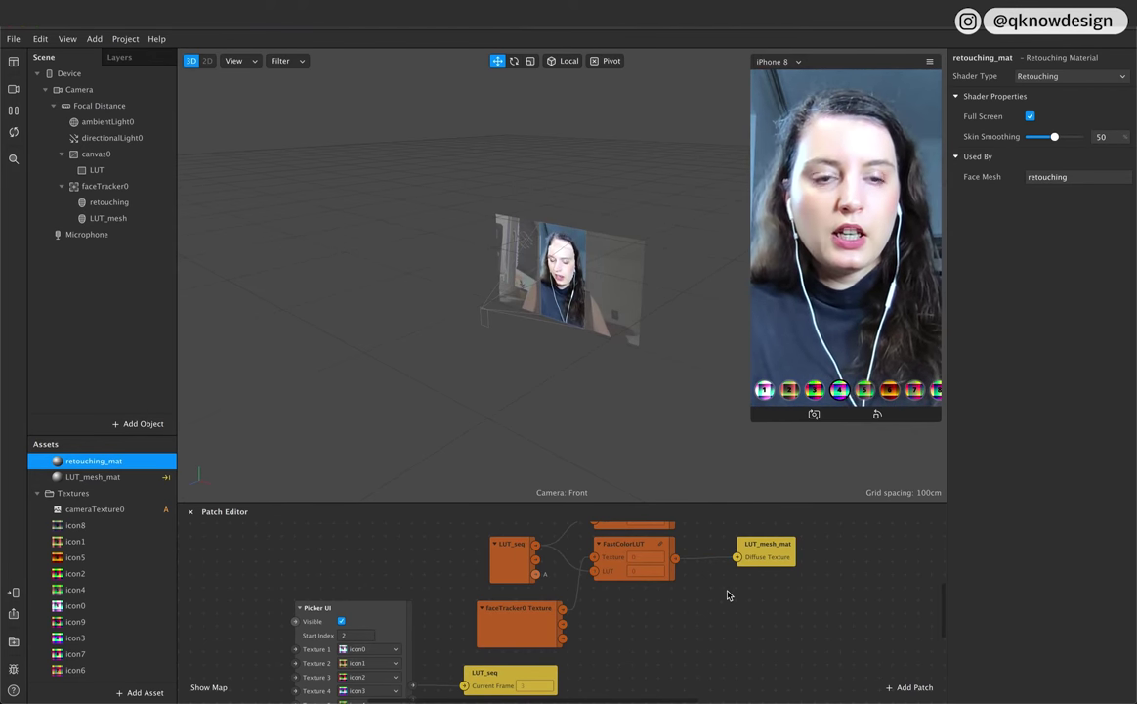
Step: Enable opening and alignment for both Eyes and Mouth on the faceTracker0 Texture
scroll(117, 640, down, 5)
click(119, 609)
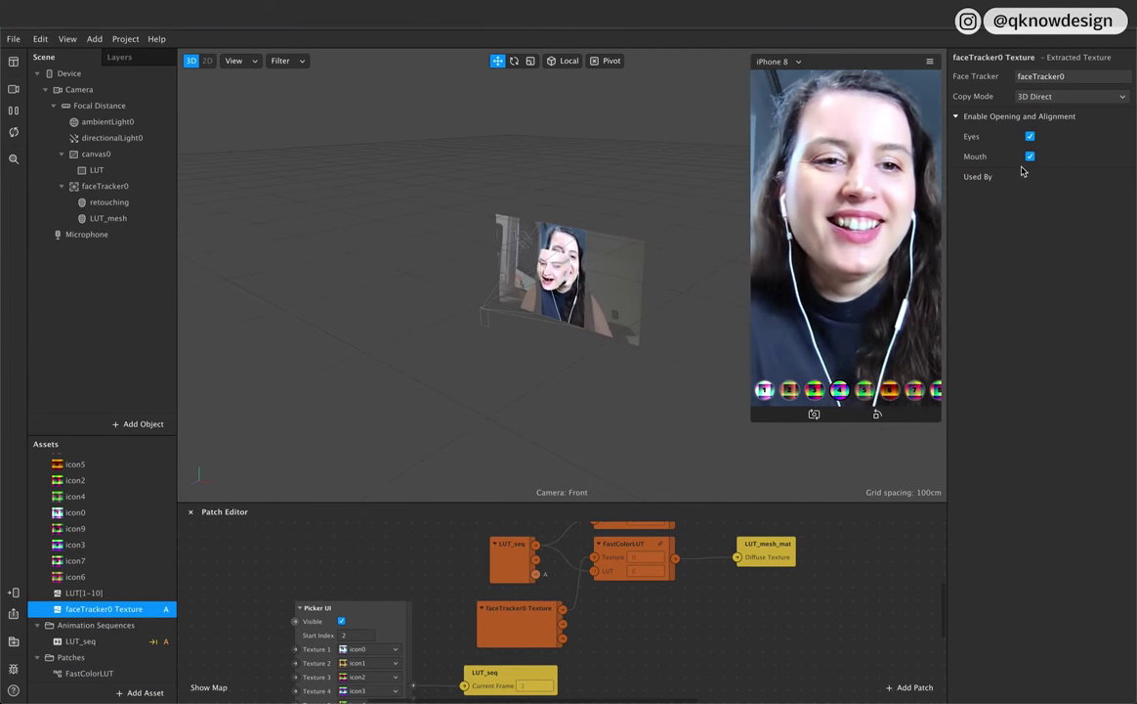
scroll(772, 601, up, 2)
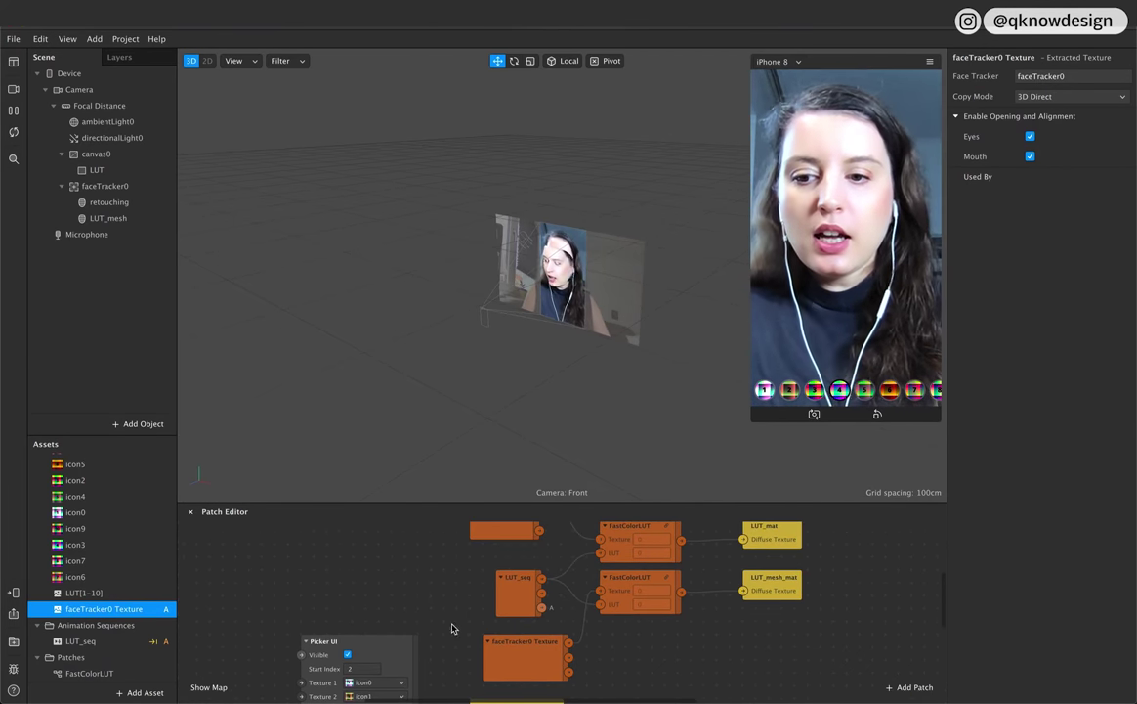
Step: Import faceMeshMask.png from the 01_youtube Textures folder on the computer into the project's assets
click(137, 692)
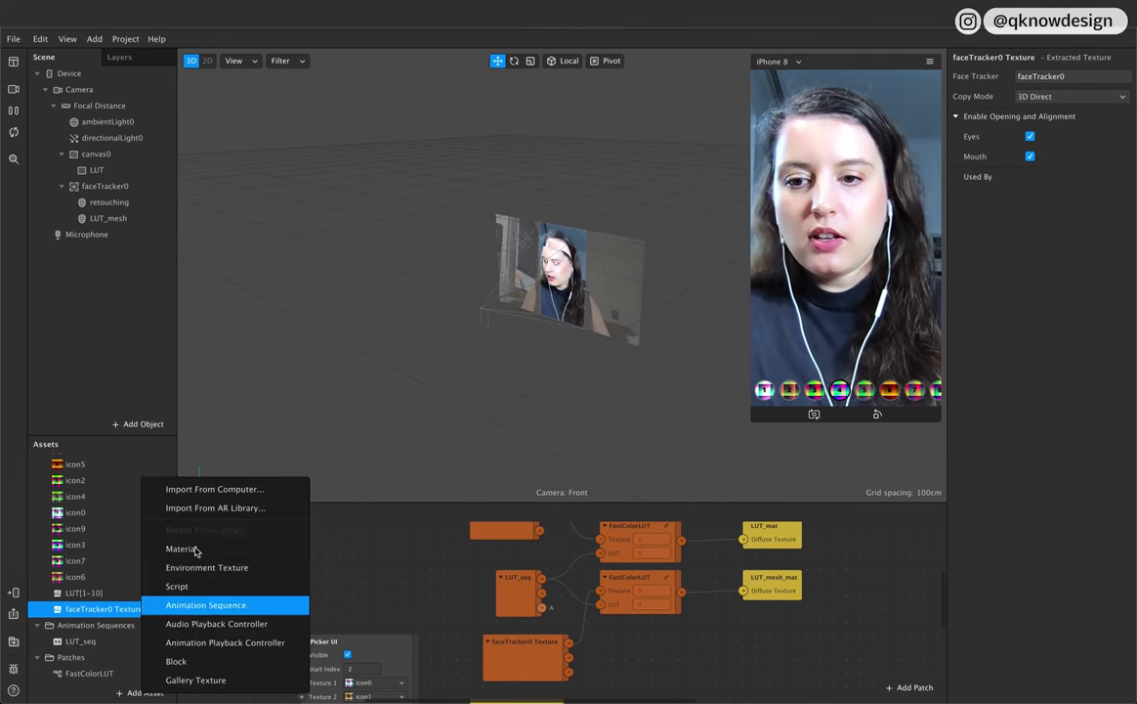
click(235, 489)
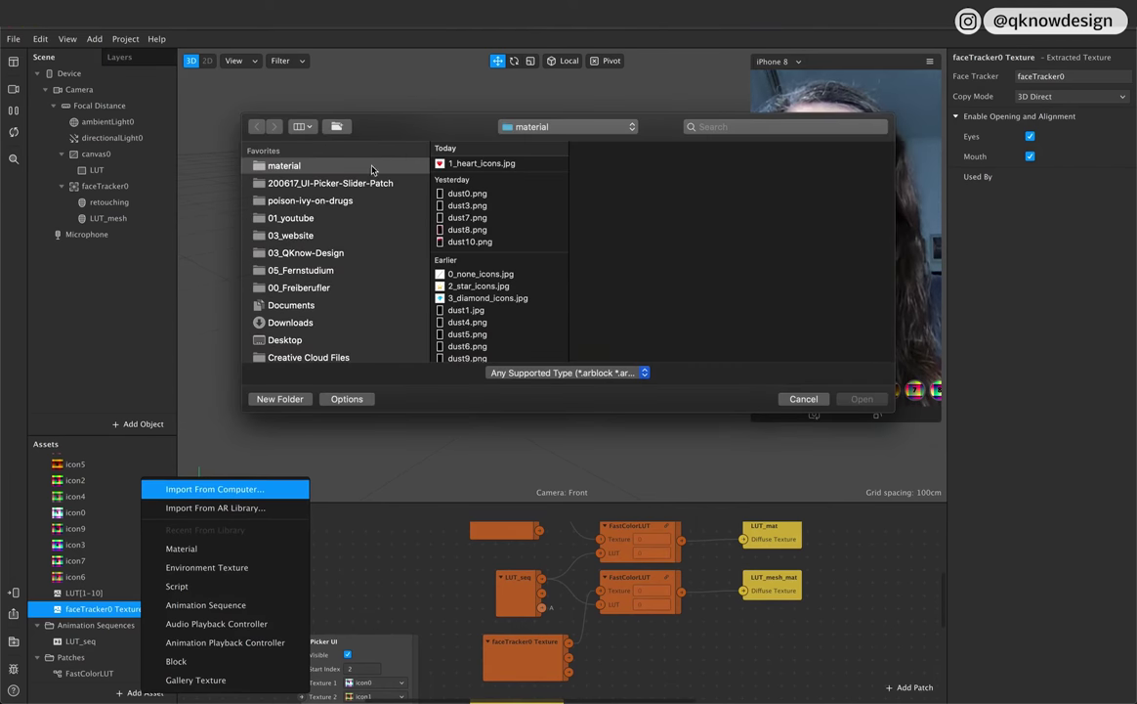
click(290, 218)
click(625, 195)
key(space)
key(space)
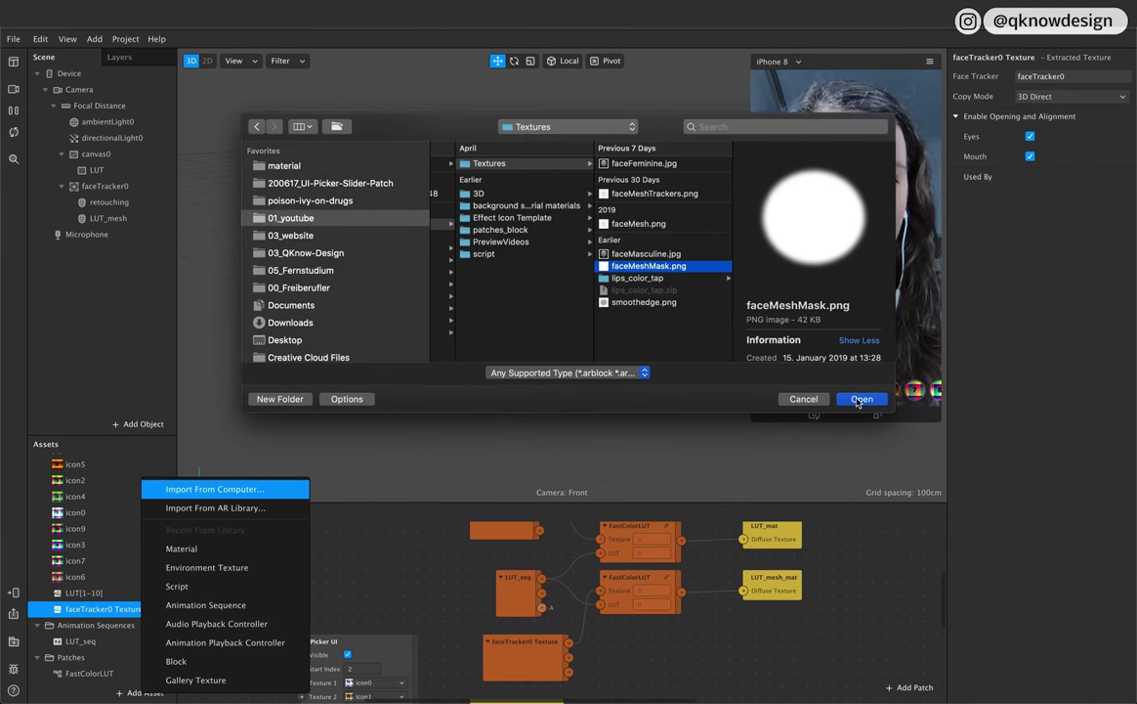
click(862, 399)
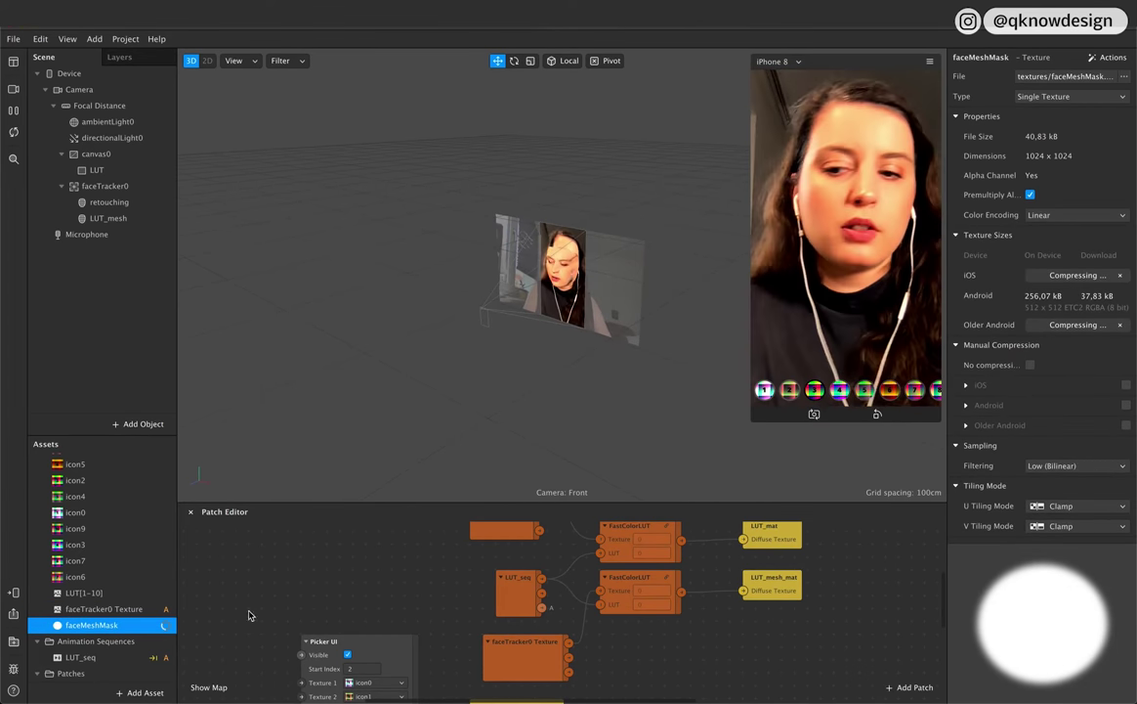
Step: Enable Alpha on LUT_mesh_mat and use faceMeshMask as its alpha texture
scroll(102, 537, up, 4)
double_click(93, 509)
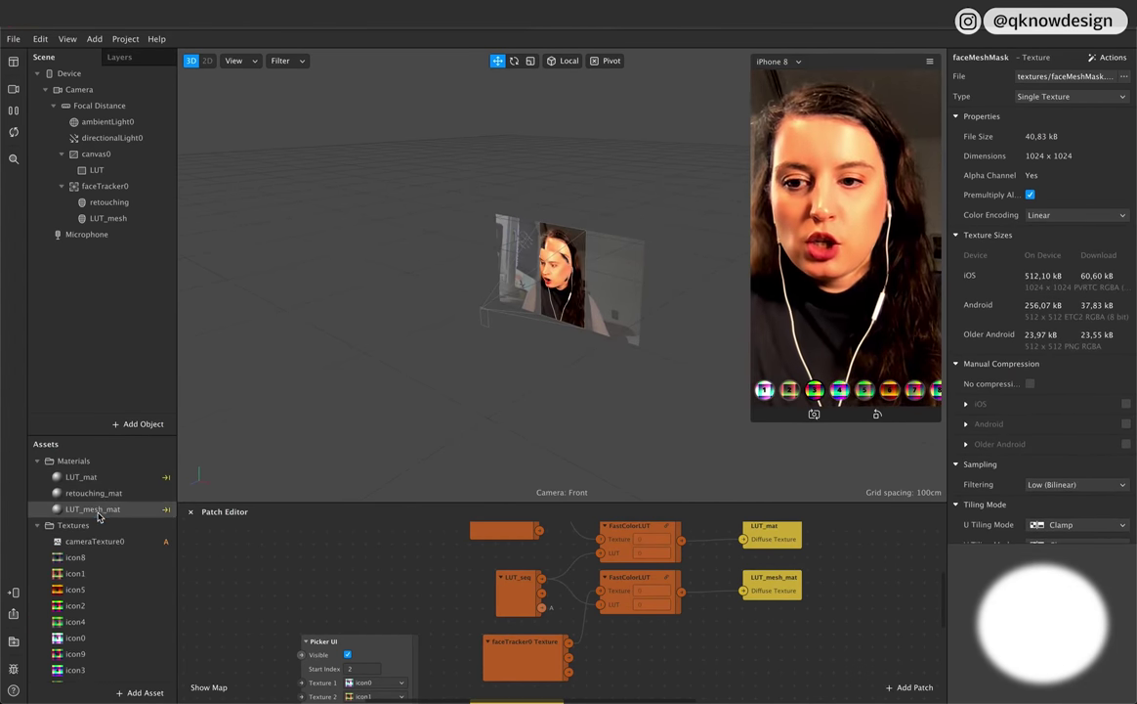
click(1126, 200)
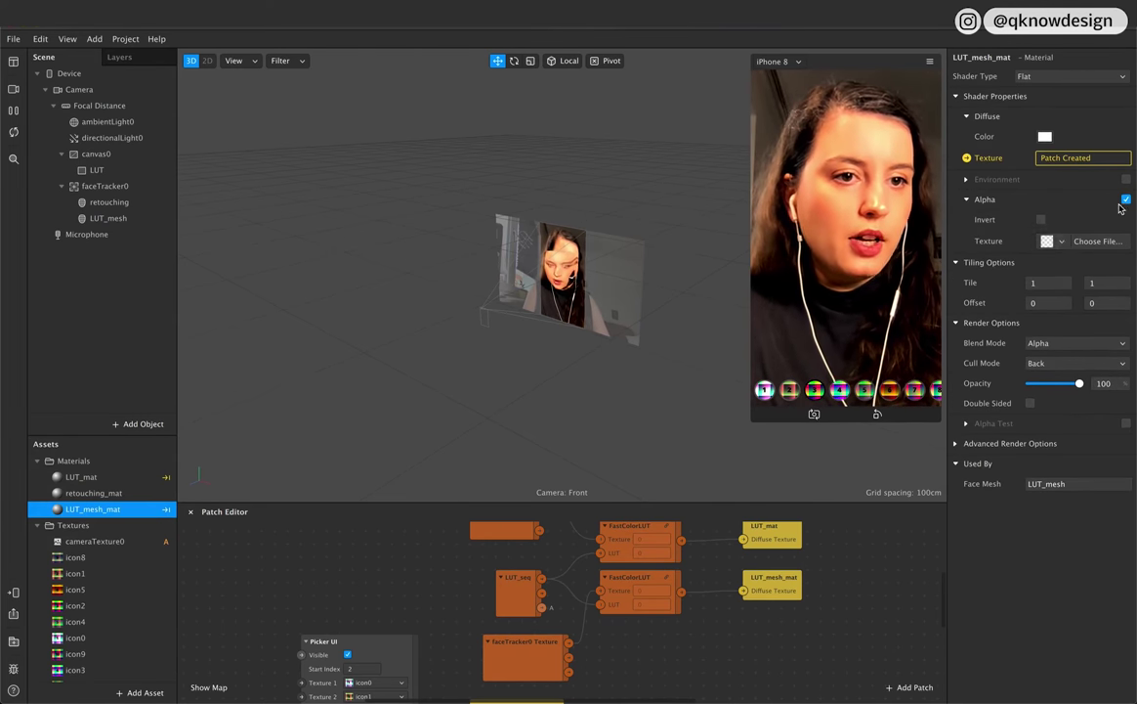
click(1063, 241)
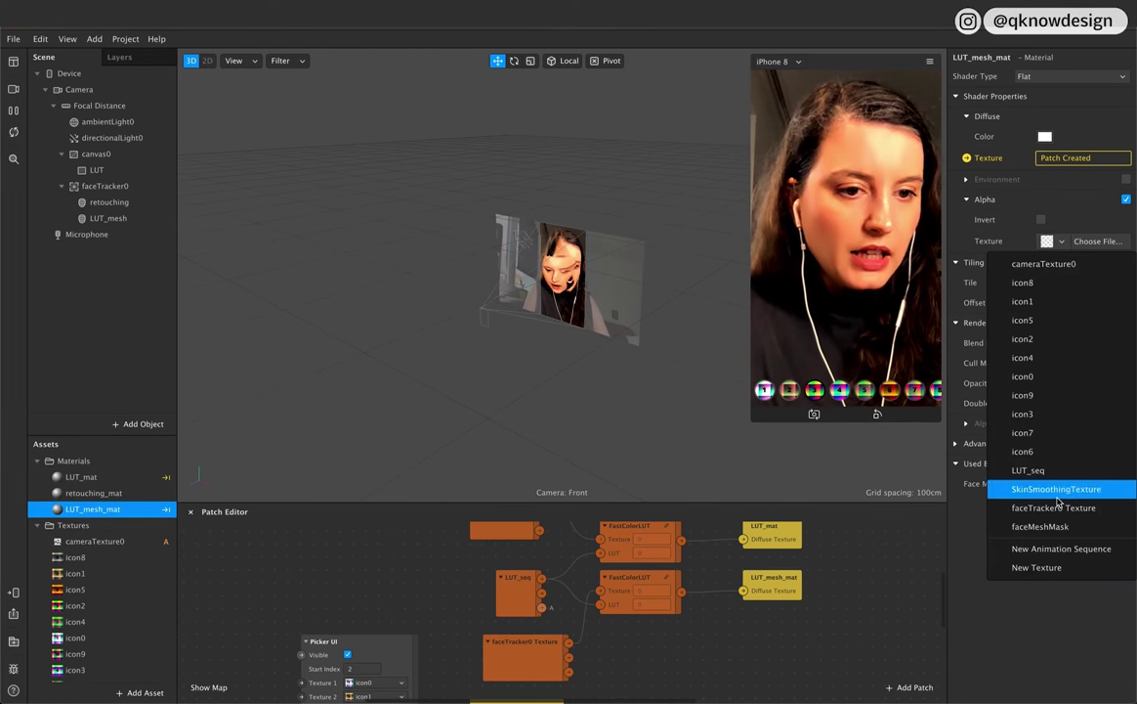
click(1039, 526)
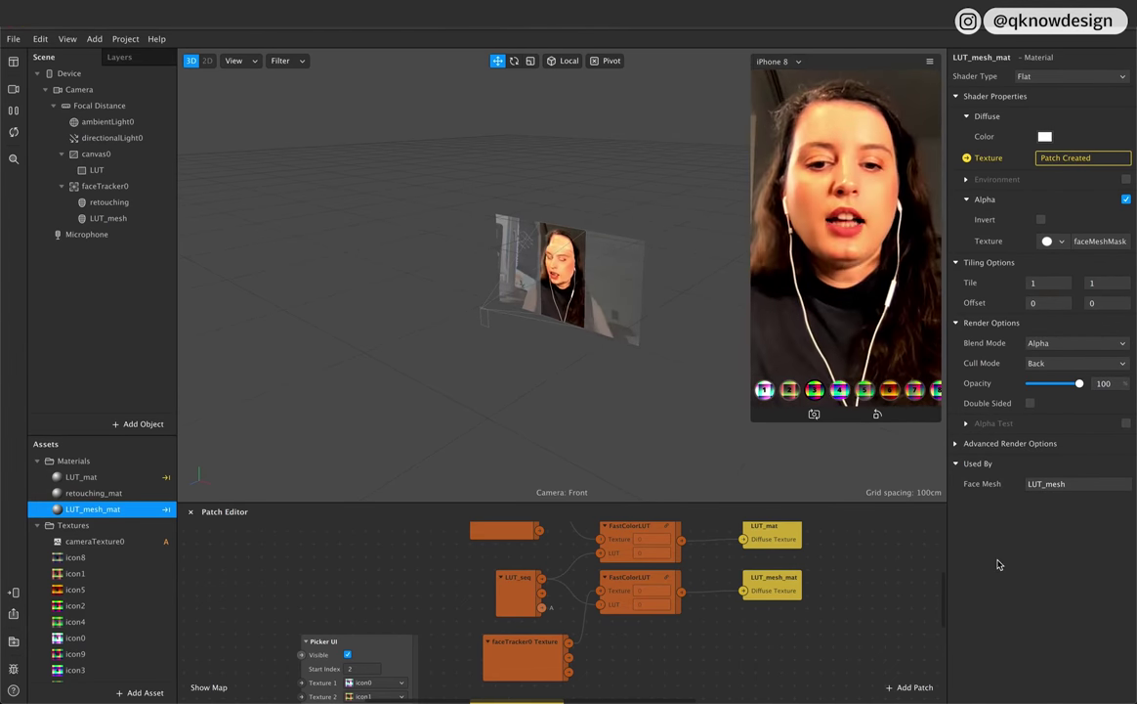
Step: Insert a second canvas into the scene
scroll(858, 627, up, 2)
scroll(841, 627, left, 3)
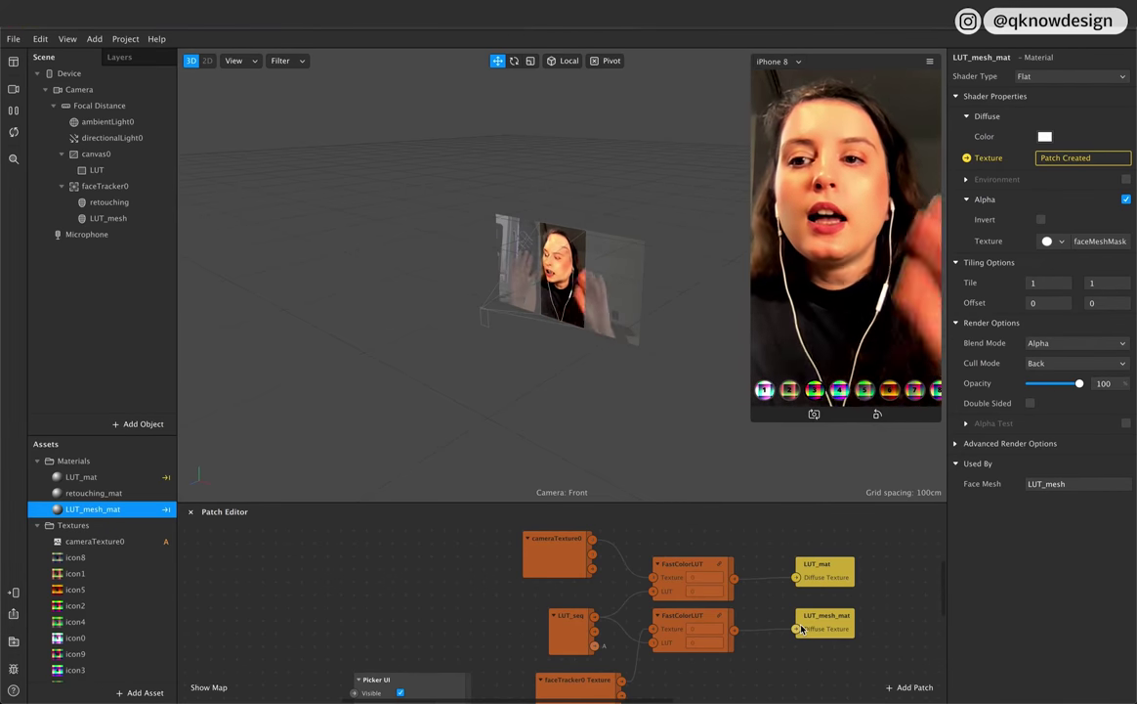
click(147, 424)
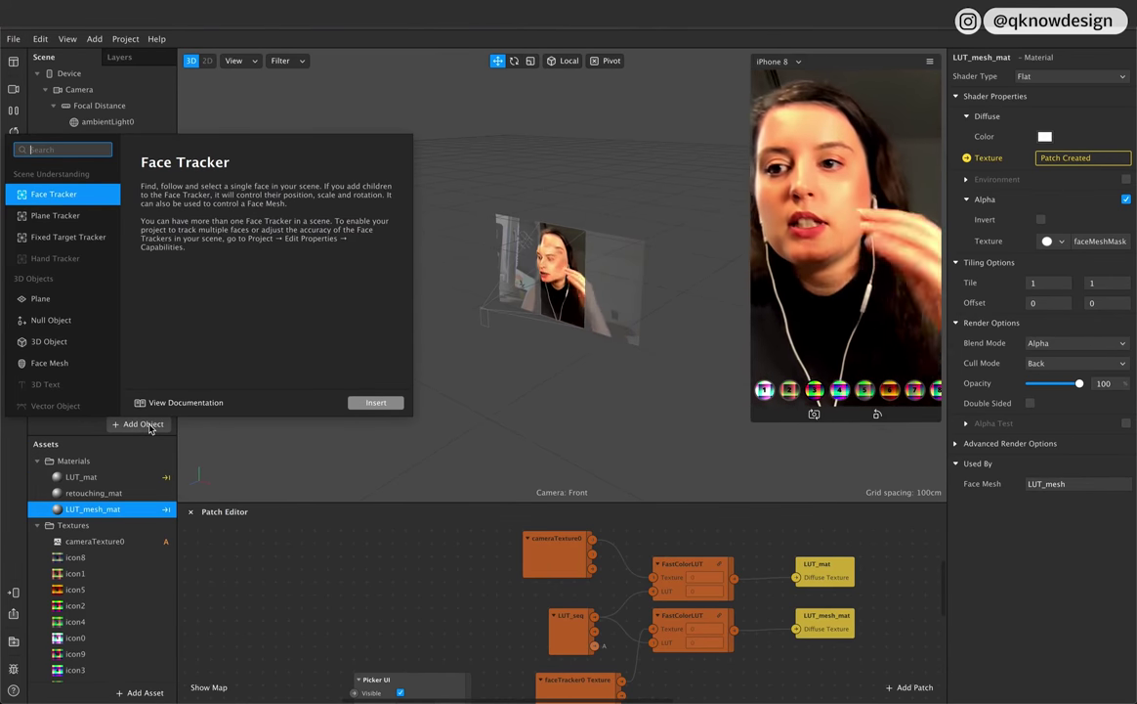
scroll(79, 361, down, 2)
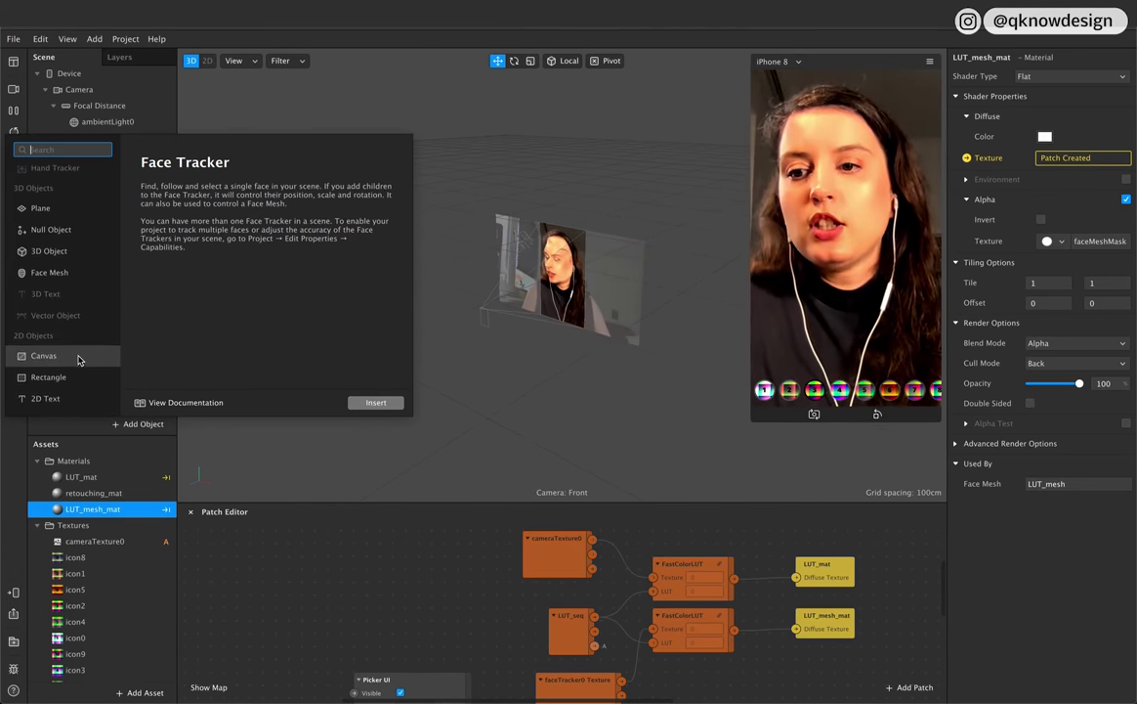
click(76, 377)
click(74, 354)
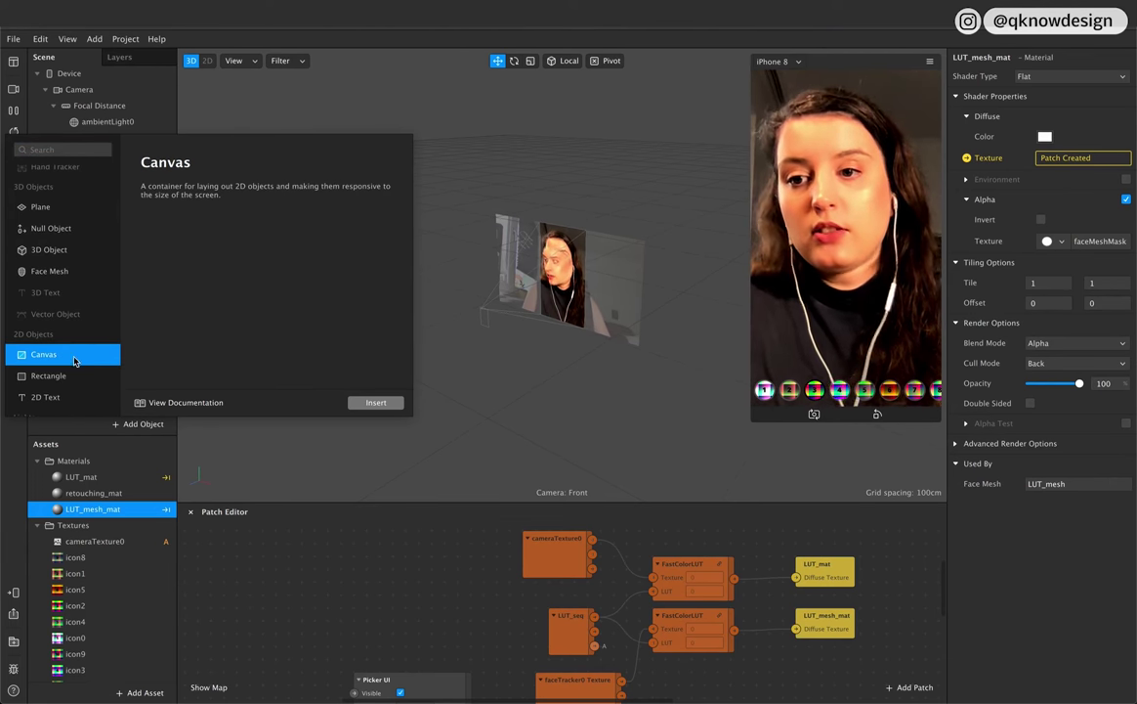
click(373, 401)
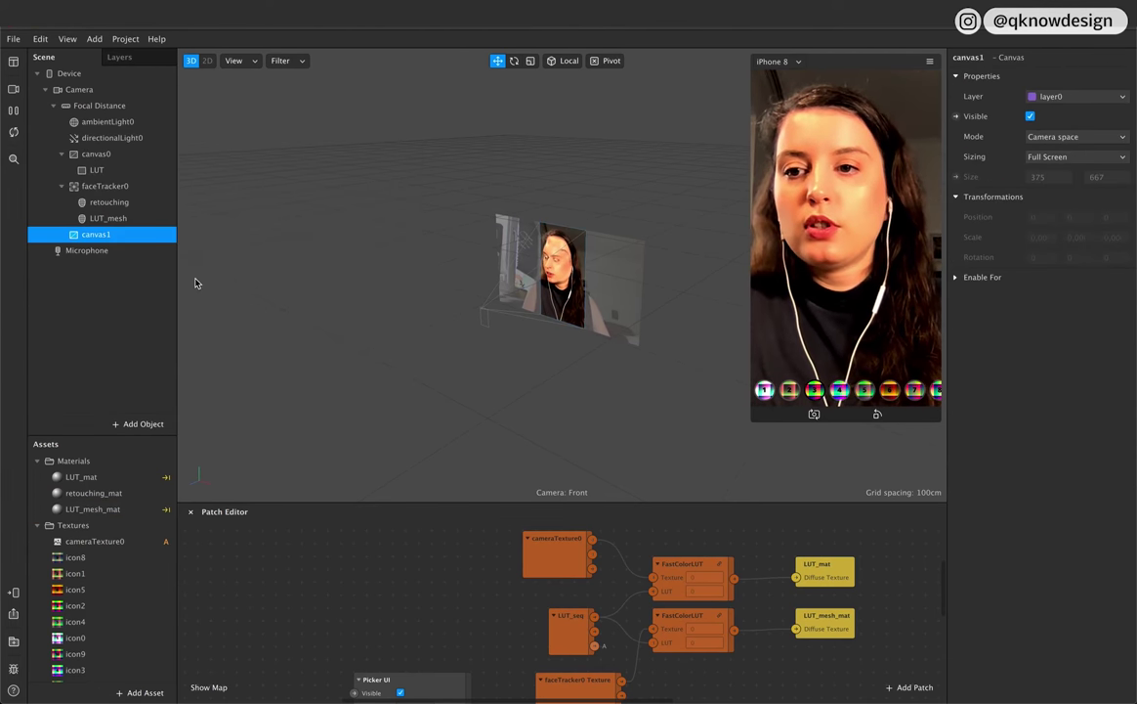
Step: Turn off Use Depth Test and Write to Depth Buffer in the advanced render options of LUT_mesh_mat
click(116, 219)
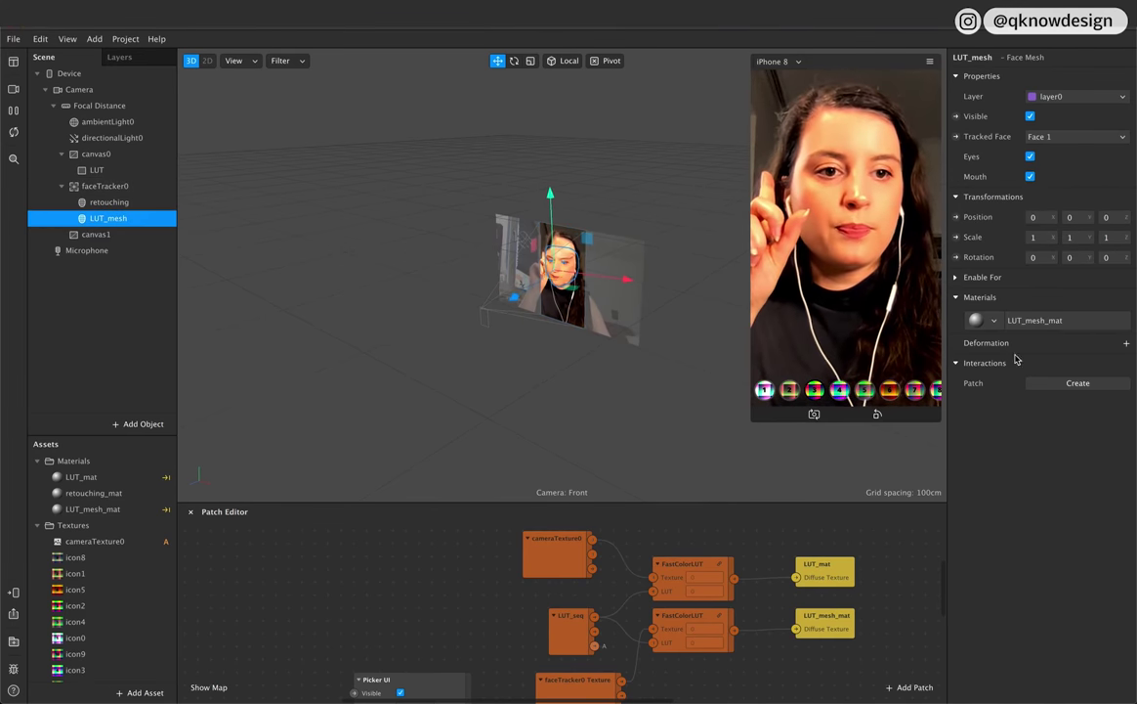
click(1065, 321)
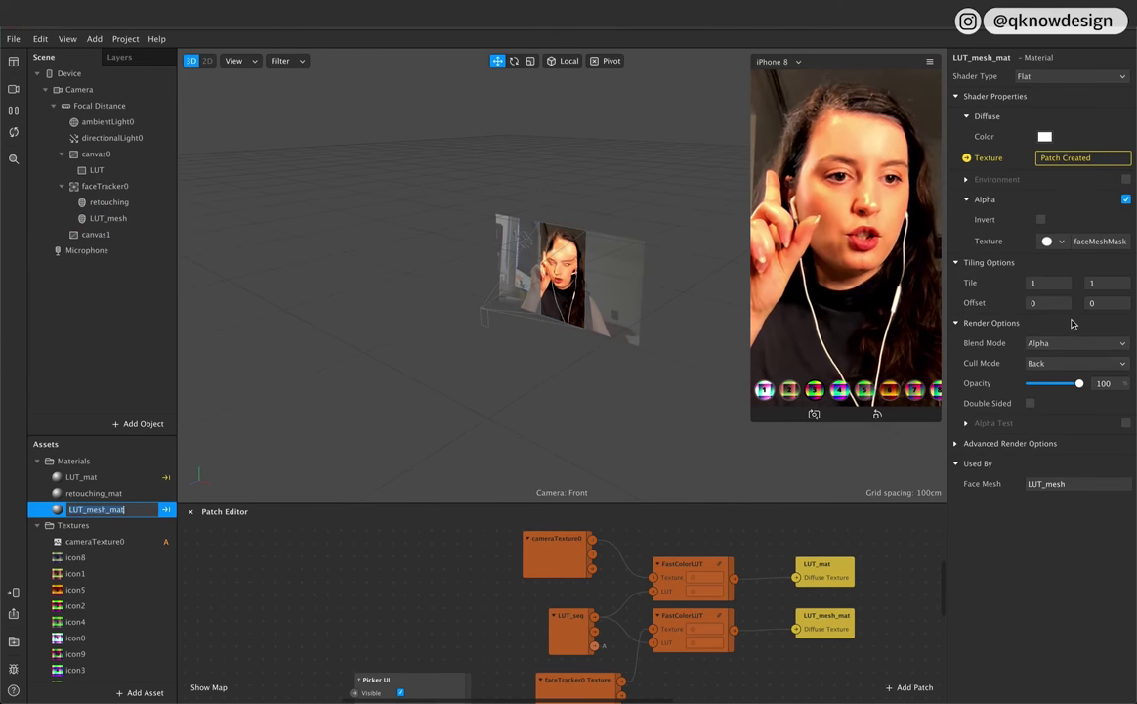
click(957, 443)
click(1030, 484)
click(1031, 503)
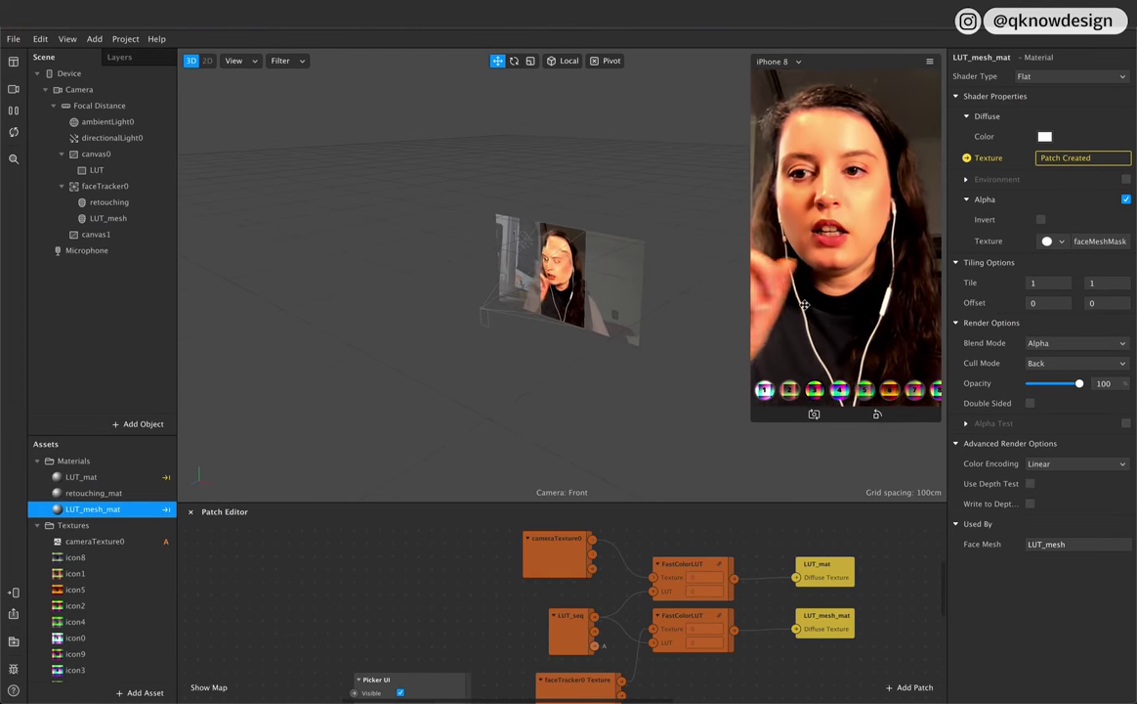
Step: Insert a rectangle inside canvas1 and rename it lens_dust
click(154, 235)
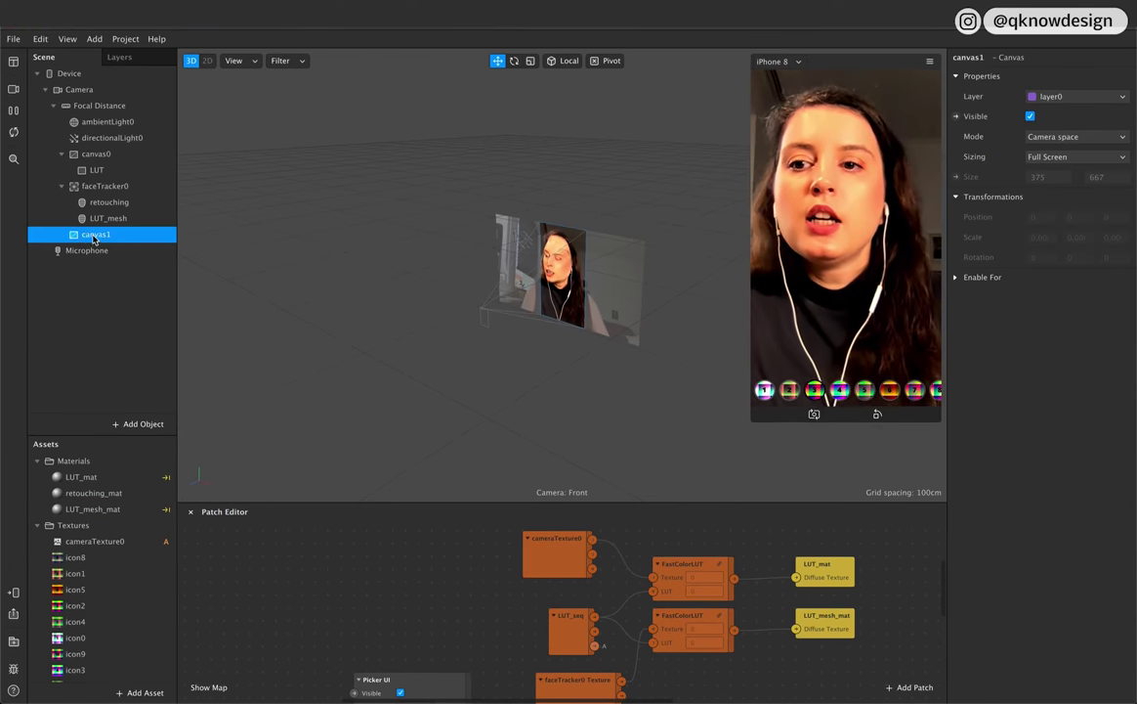
click(142, 424)
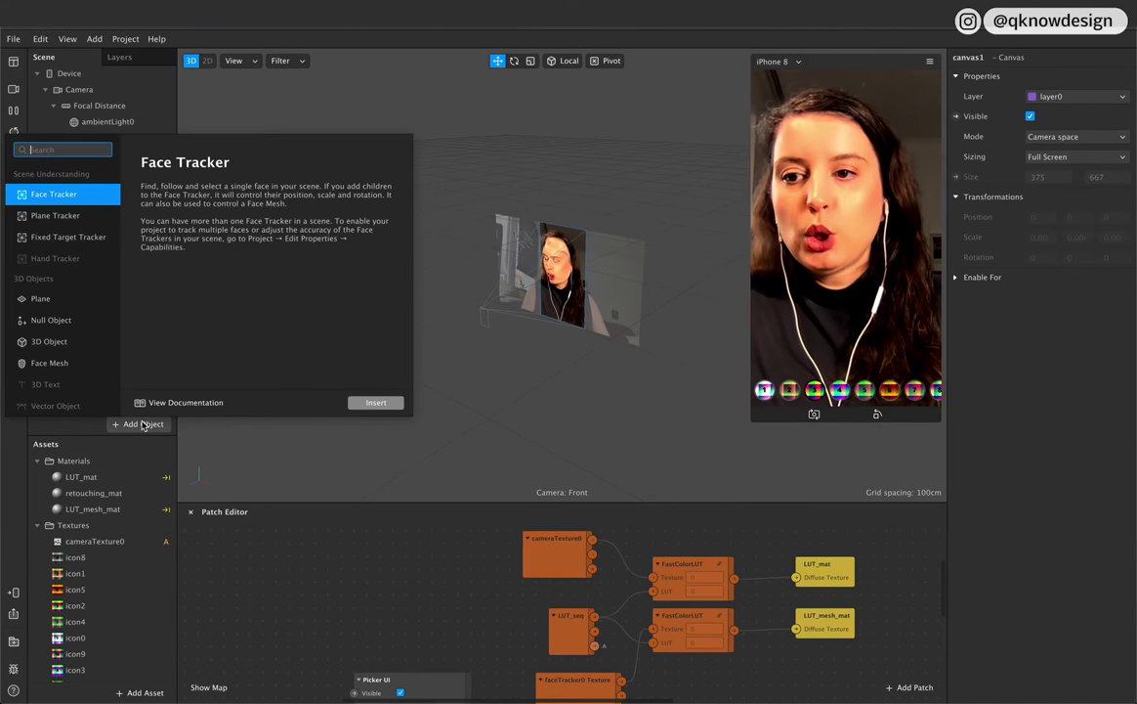
scroll(64, 337, down, 3)
click(70, 400)
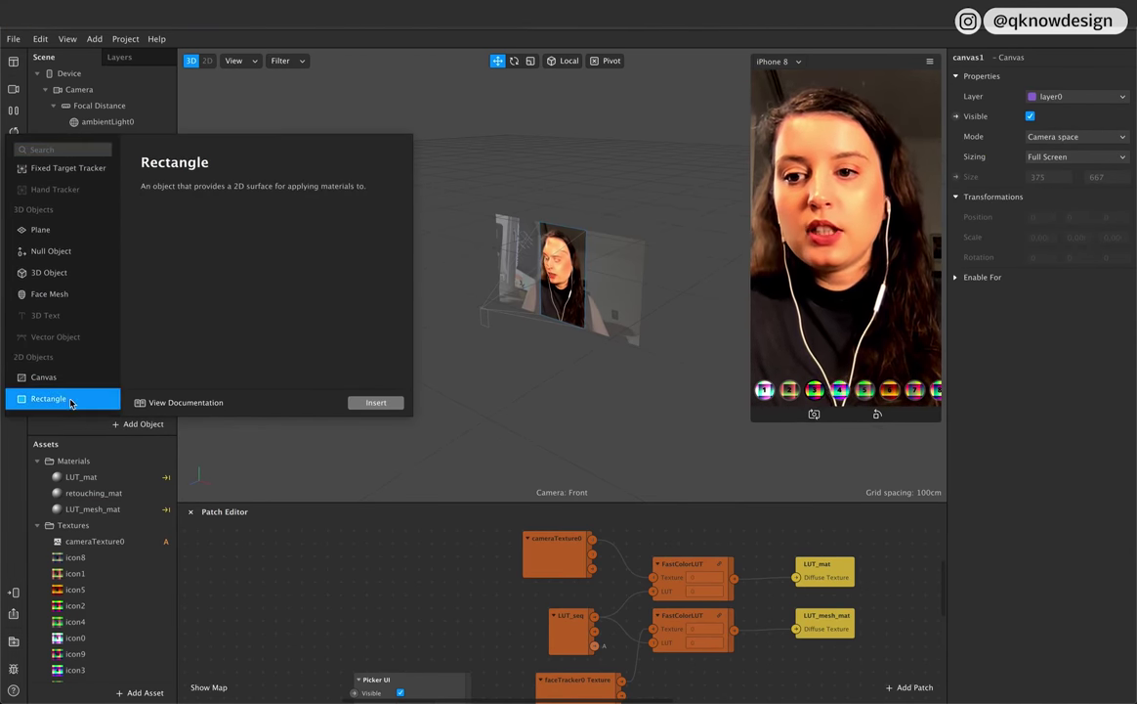
click(377, 401)
double_click(104, 256)
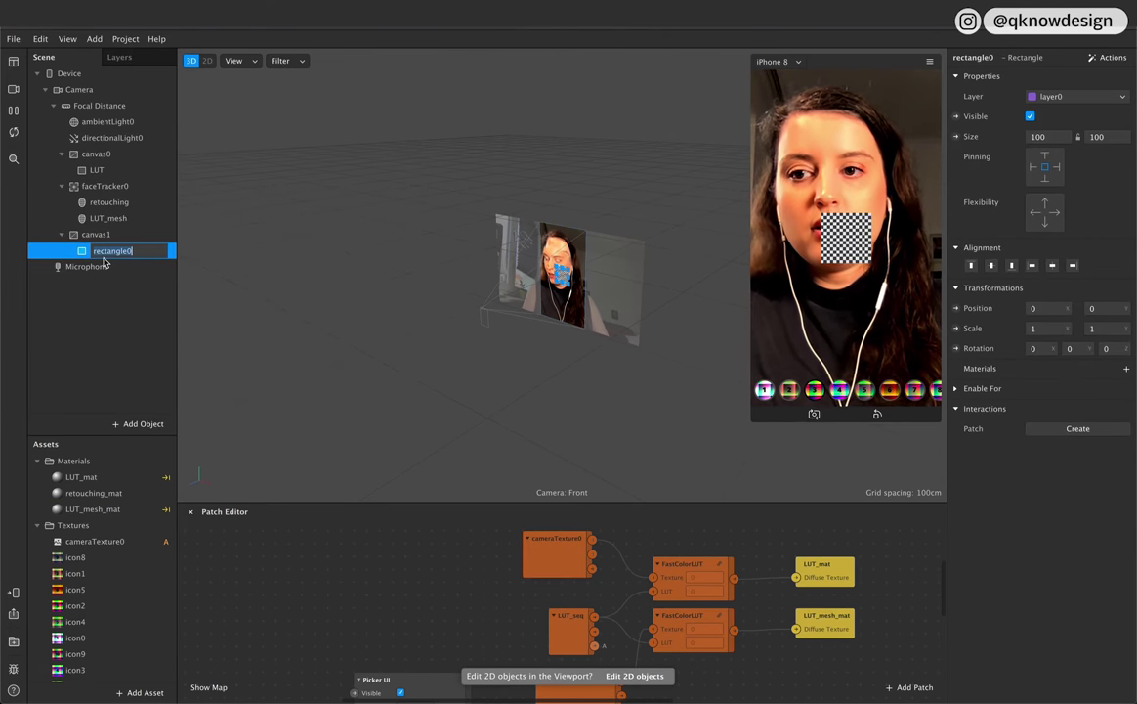
text(lens)
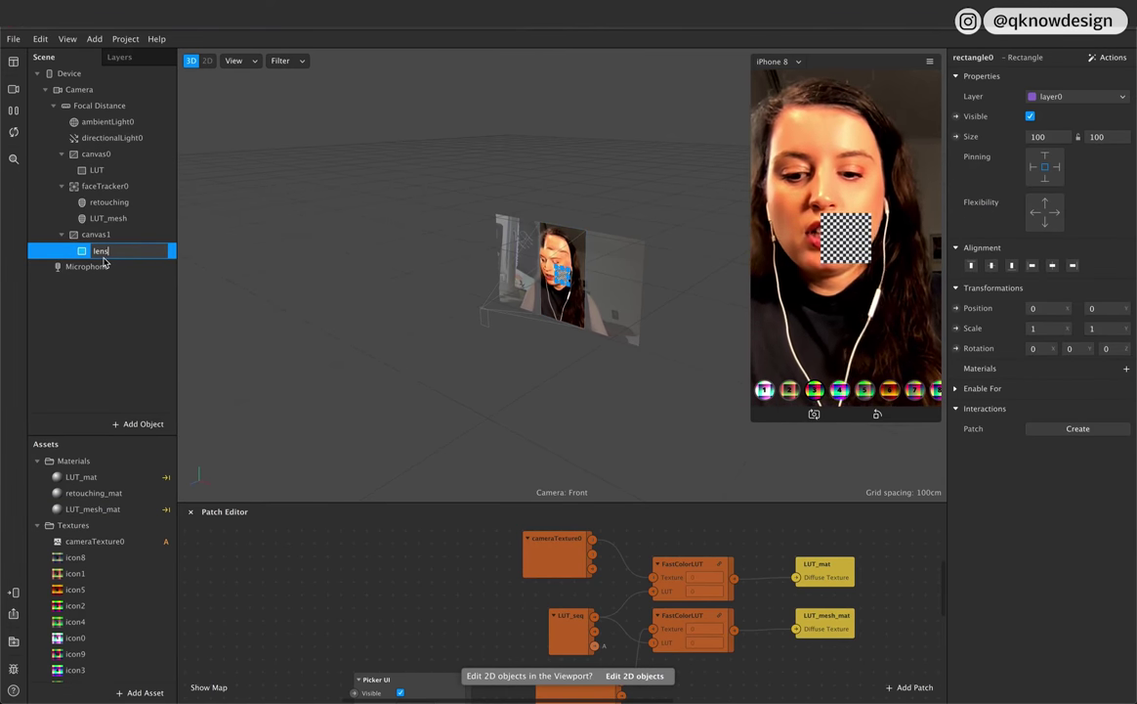
text( dust)
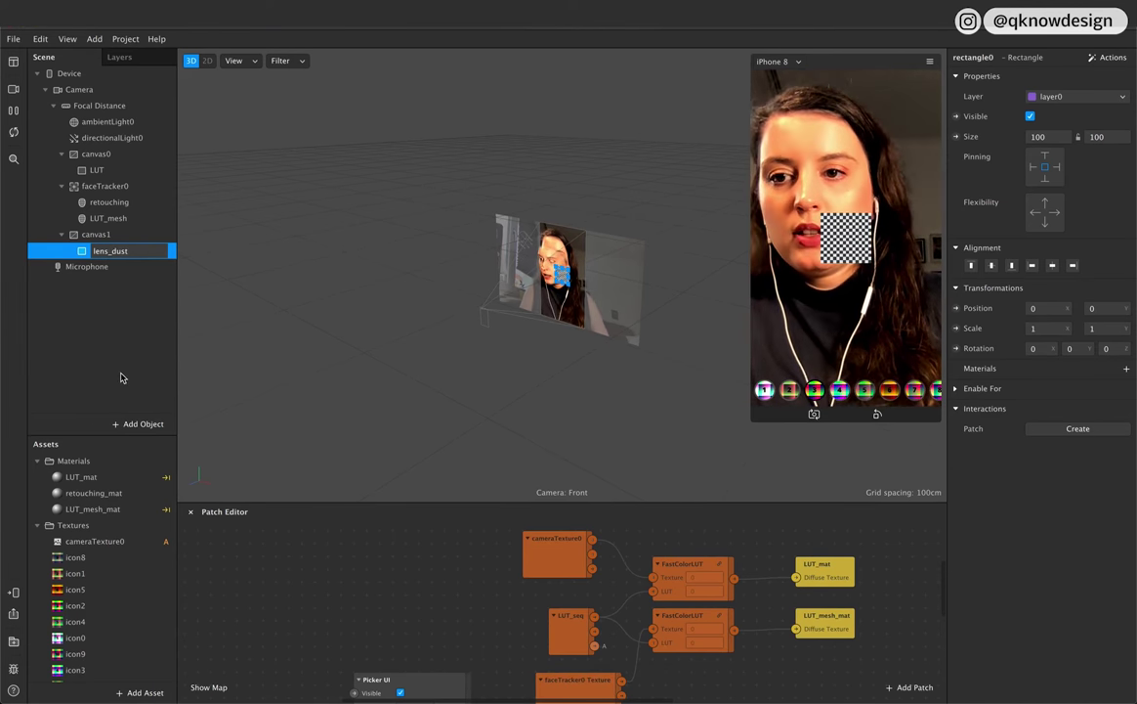
Step: Make the lens_dust rectangle fill the full width and height of canvas1
click(95, 235)
click(107, 250)
click(1002, 136)
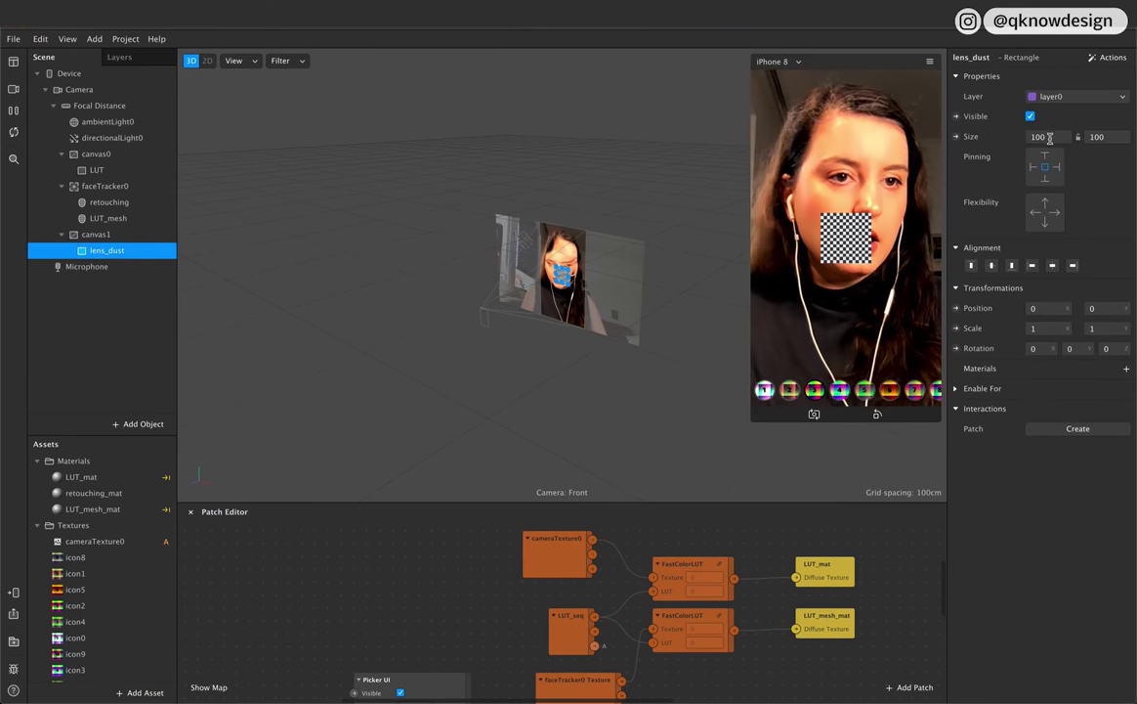
click(1018, 155)
click(1100, 137)
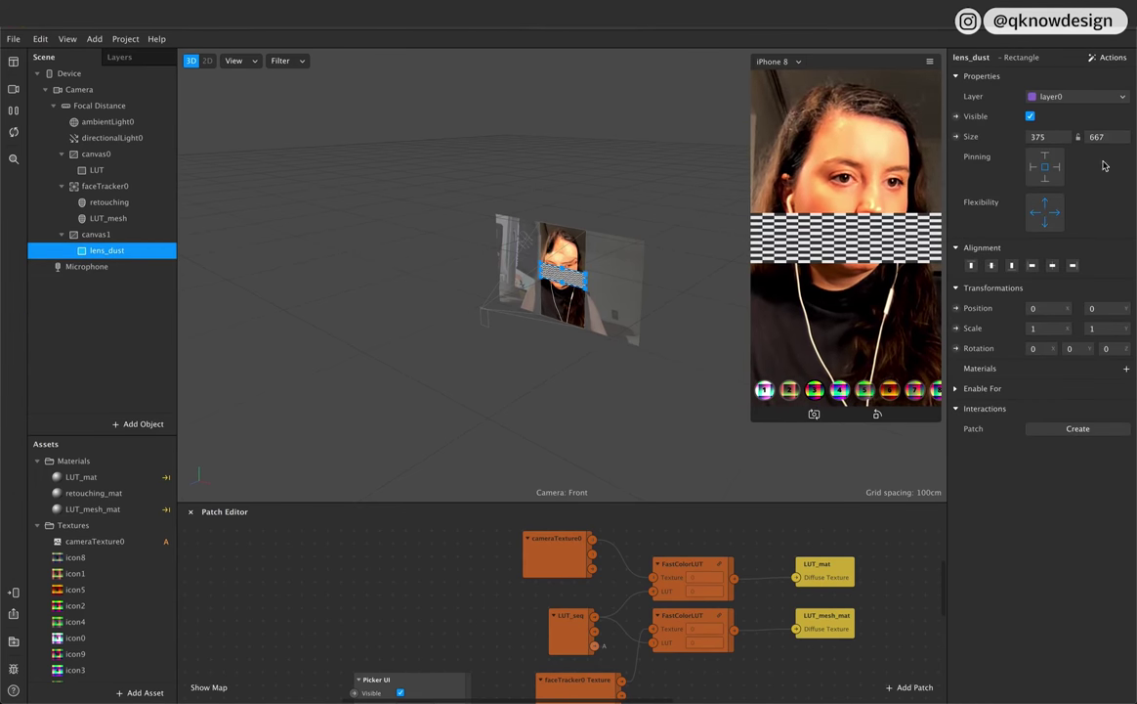
click(1107, 156)
Step: Create a new material on lens_dust named lens_durst_mat with the Flat shader type
click(1125, 370)
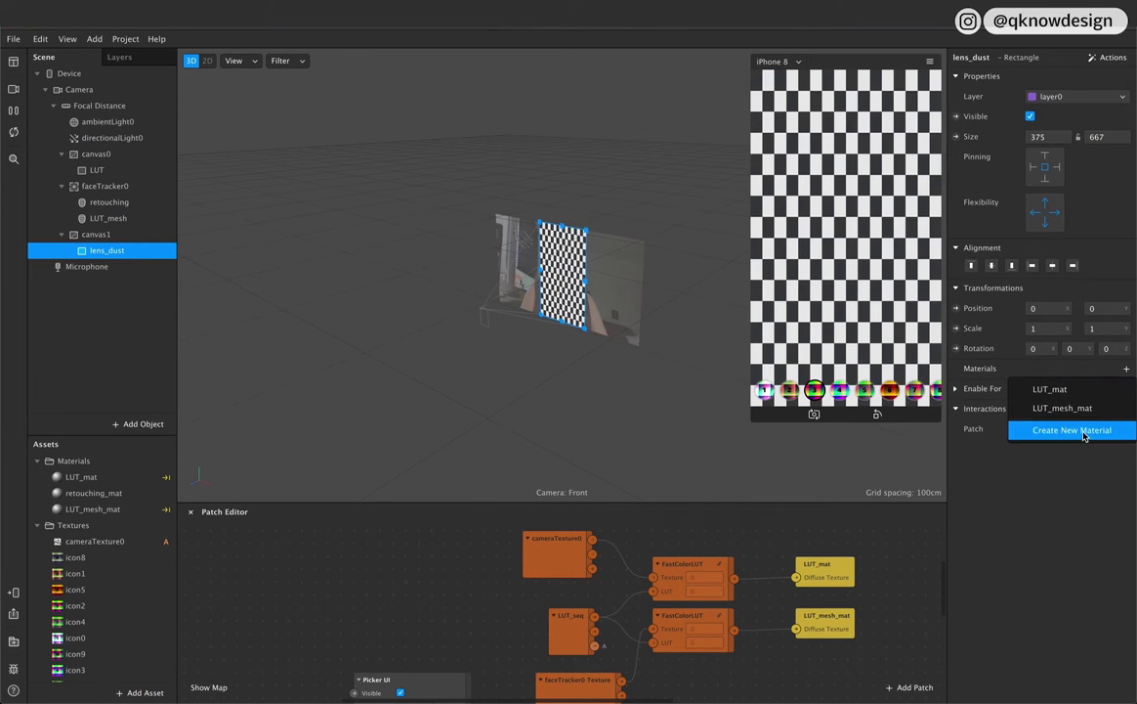
click(1084, 436)
click(1047, 394)
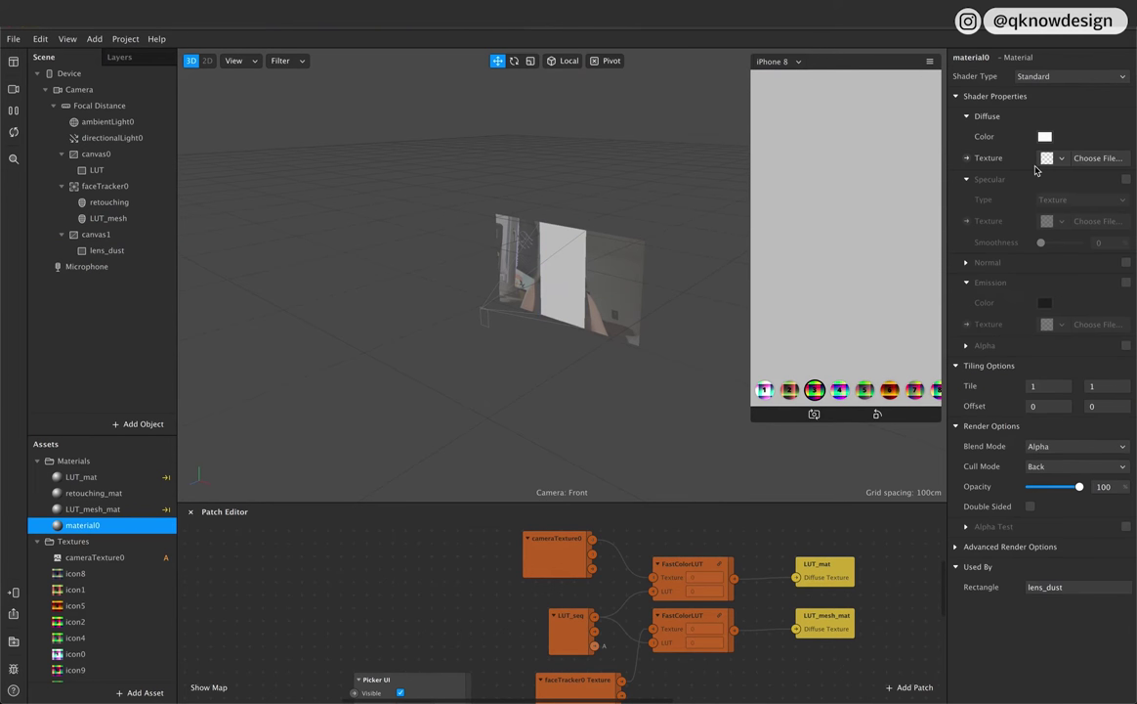
double_click(985, 59)
text(le)
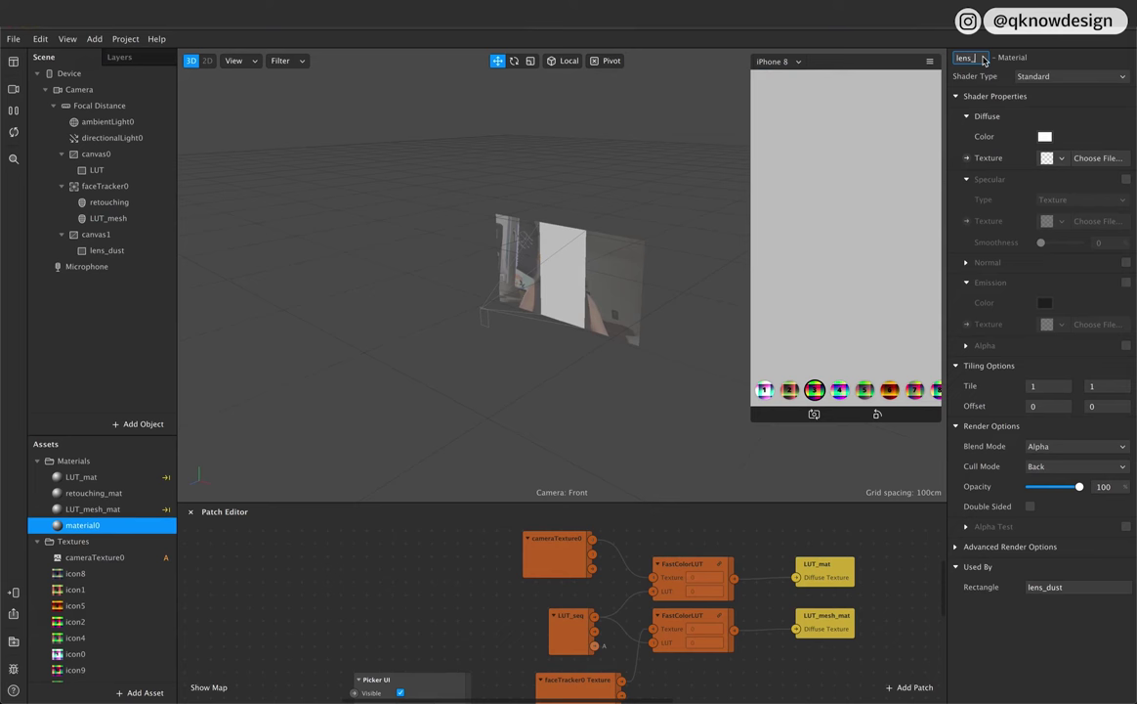
text(ns_dust_mat)
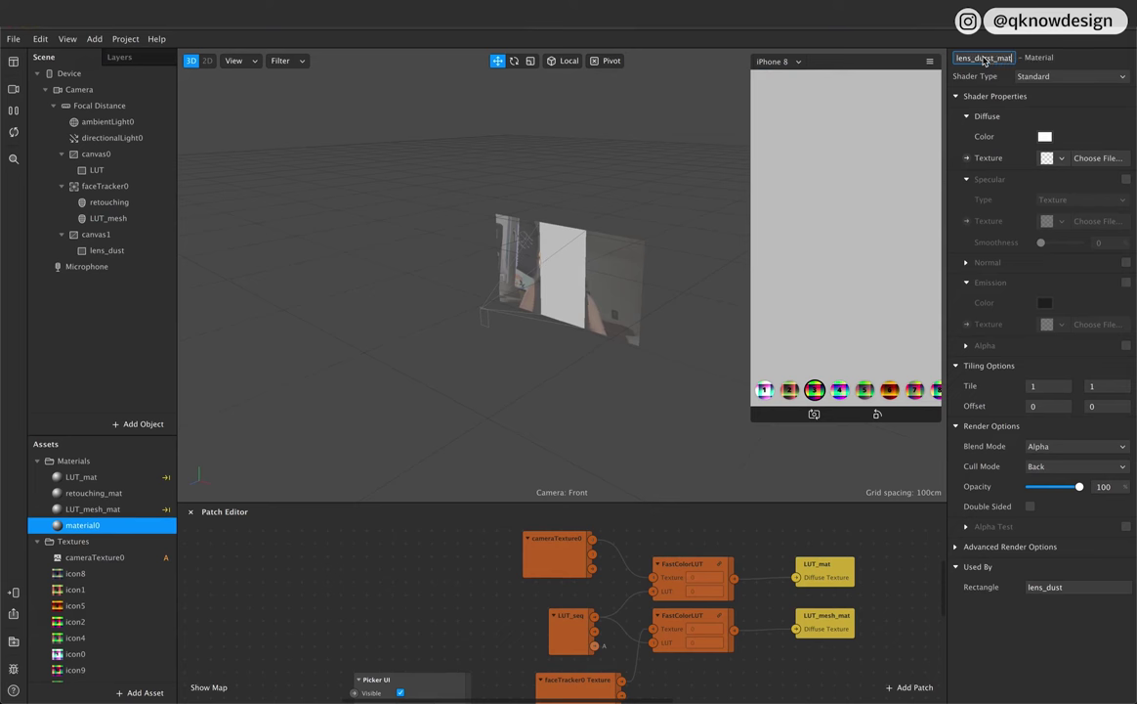
click(1079, 77)
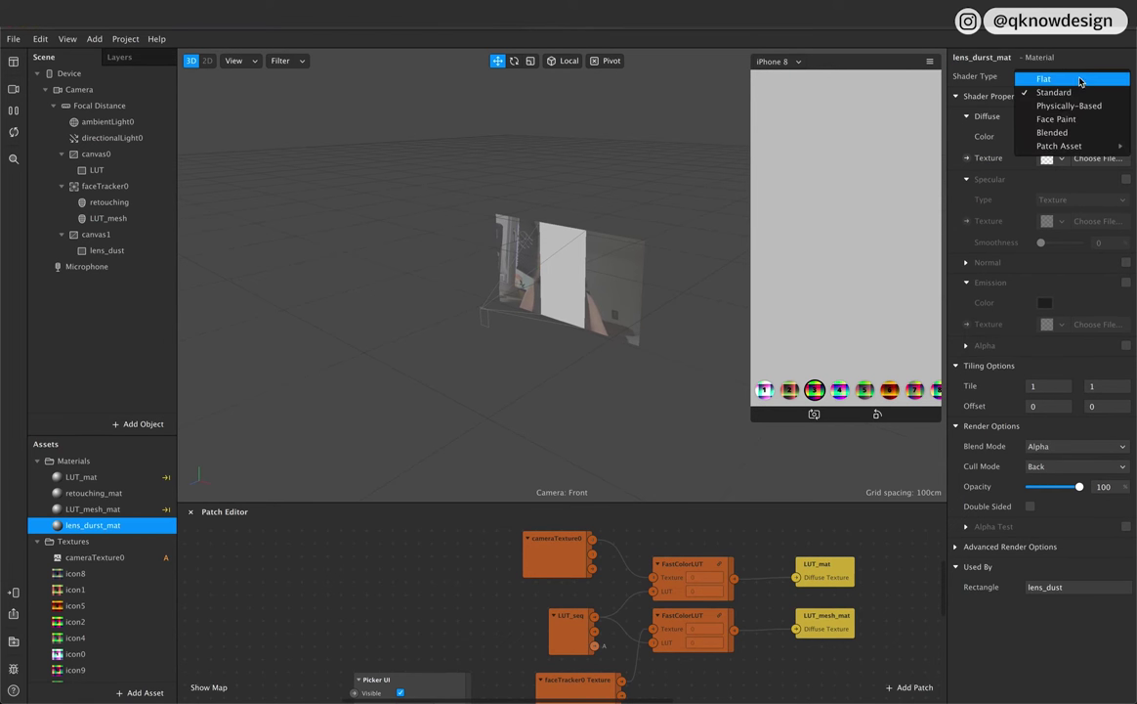
click(1079, 79)
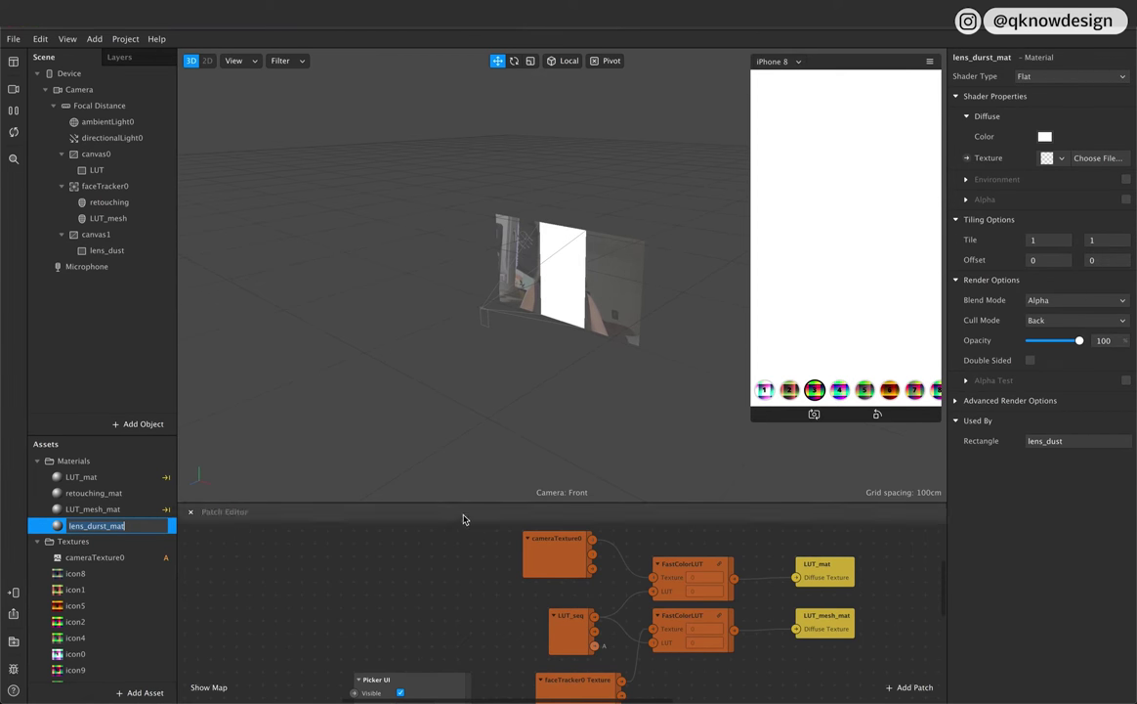
Step: Add an animation sequence to the assets and name it dust_seq
click(38, 541)
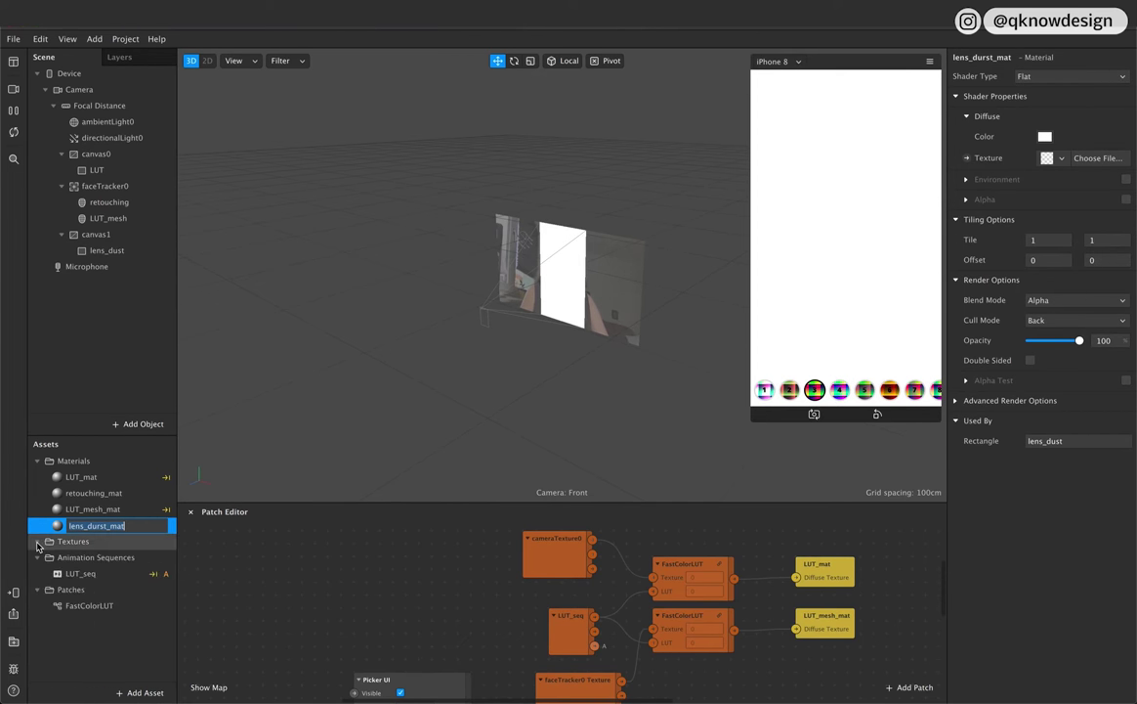
click(96, 662)
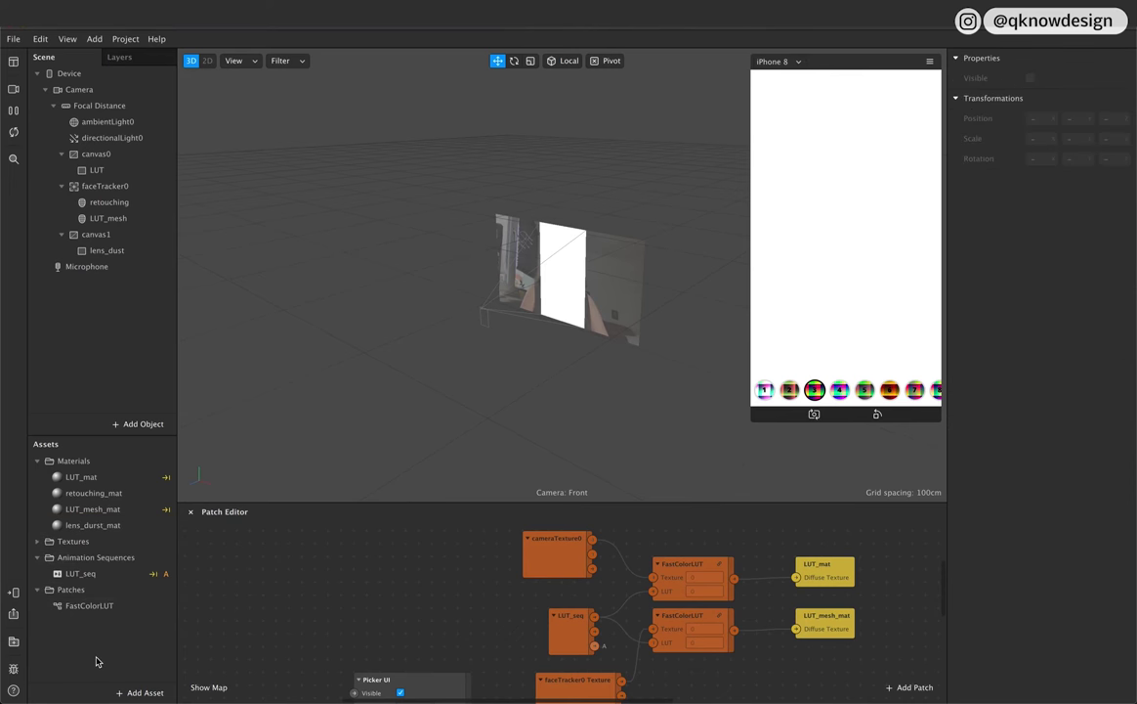
click(138, 692)
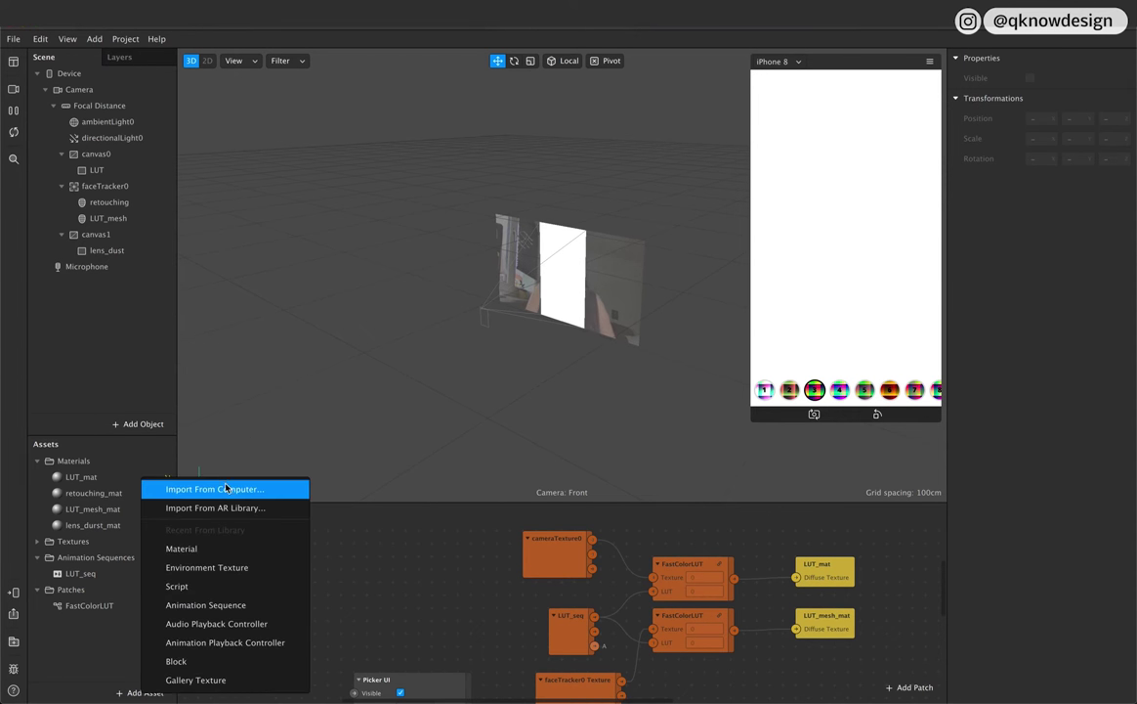
click(206, 605)
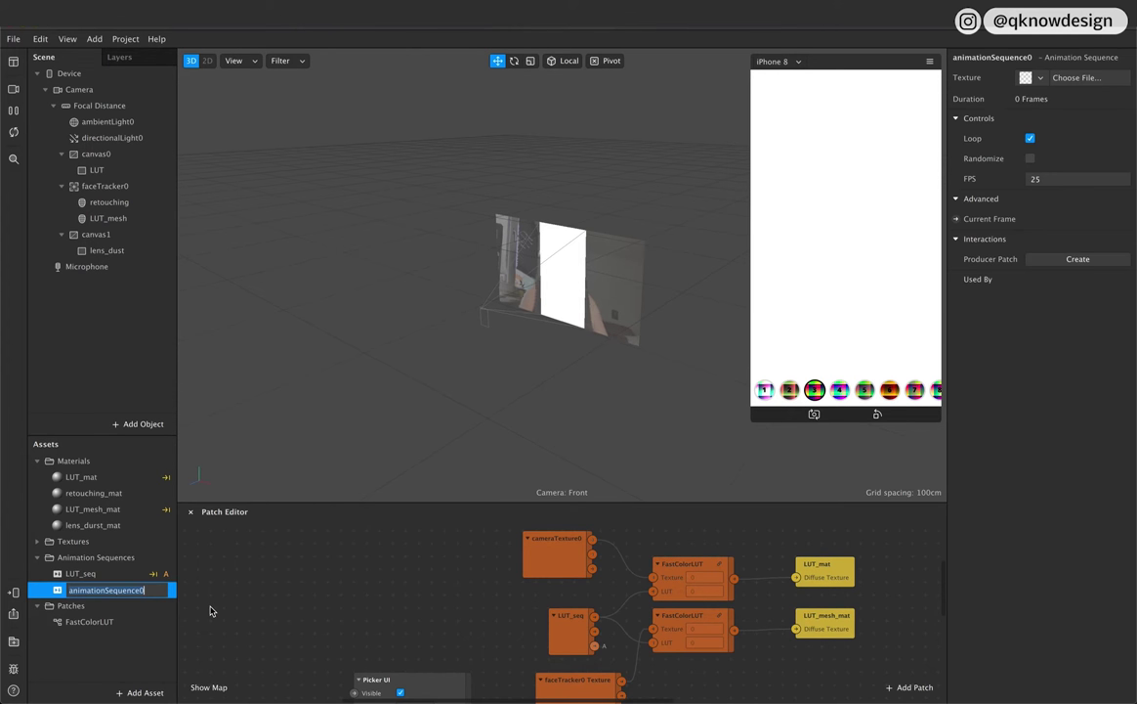
text(dust_seq)
click(190, 674)
click(131, 593)
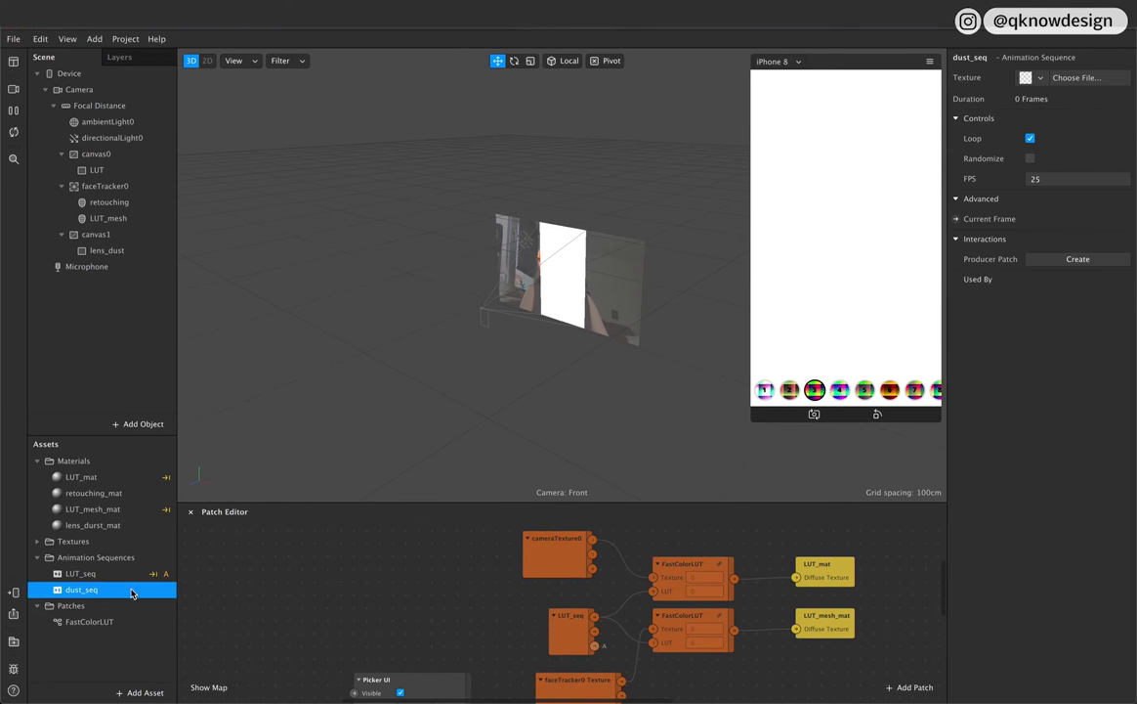
Step: Import the ten images dust0, dust1 and dust3 through dust10 from the material folder as the texture of dust_seq
click(1032, 77)
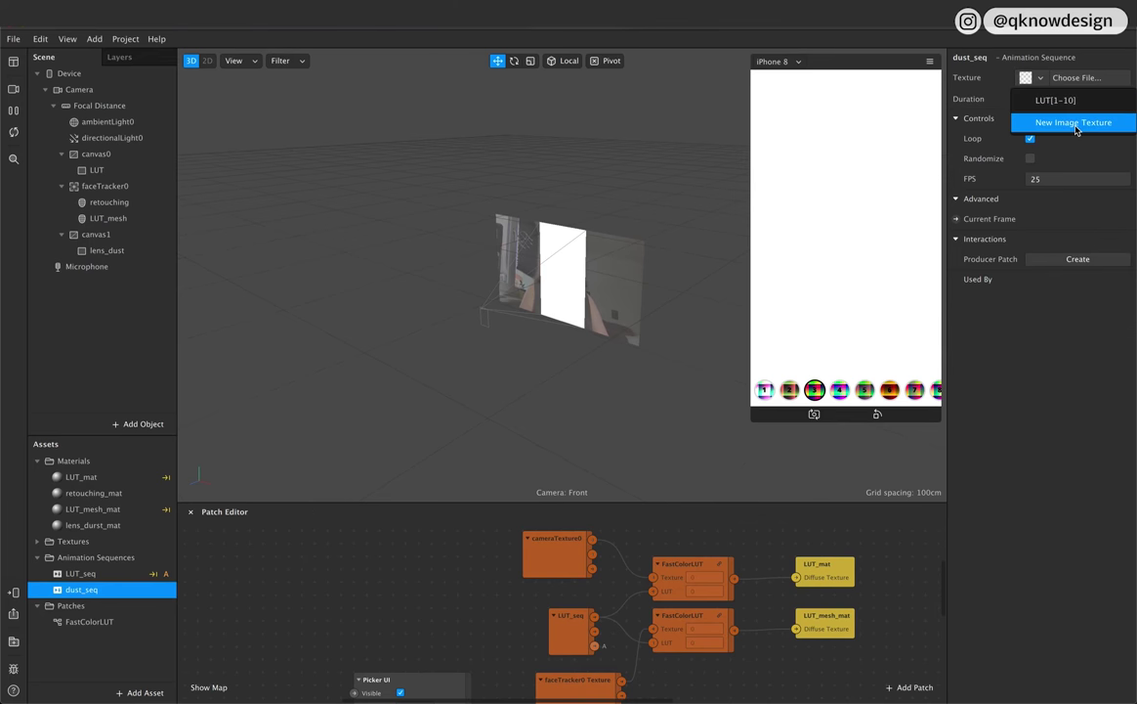
click(1075, 125)
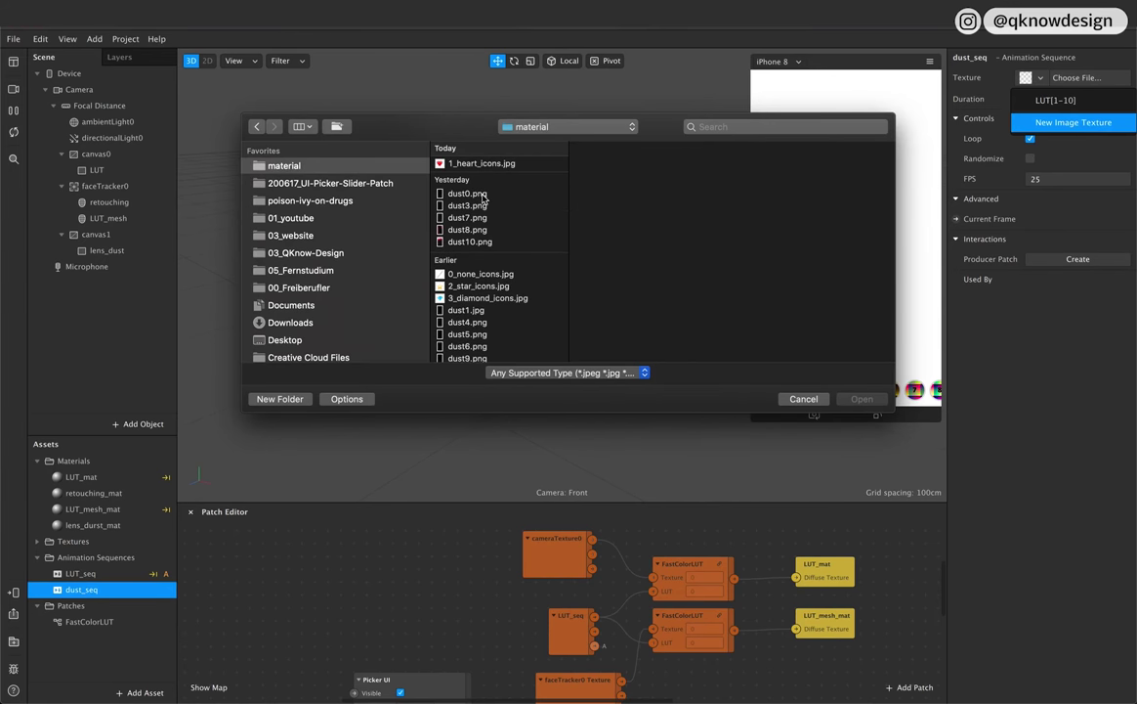
click(479, 194)
super+click(477, 242)
super+click(477, 230)
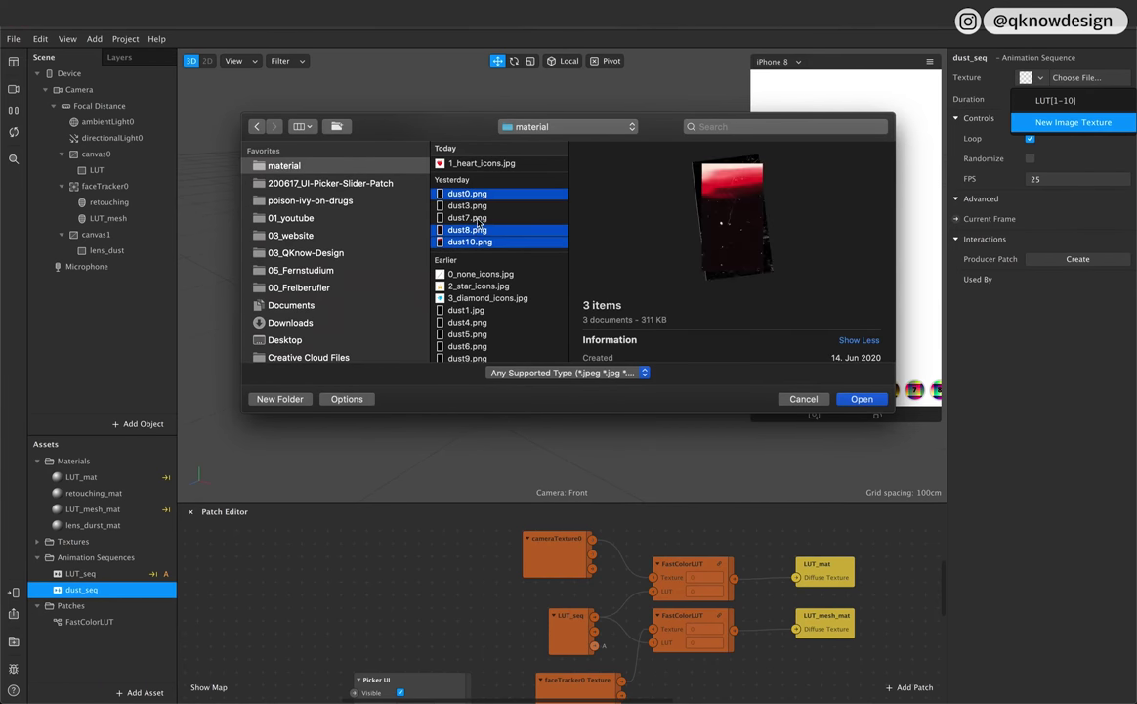
super+click(478, 217)
super+click(478, 205)
scroll(478, 208, down, 2)
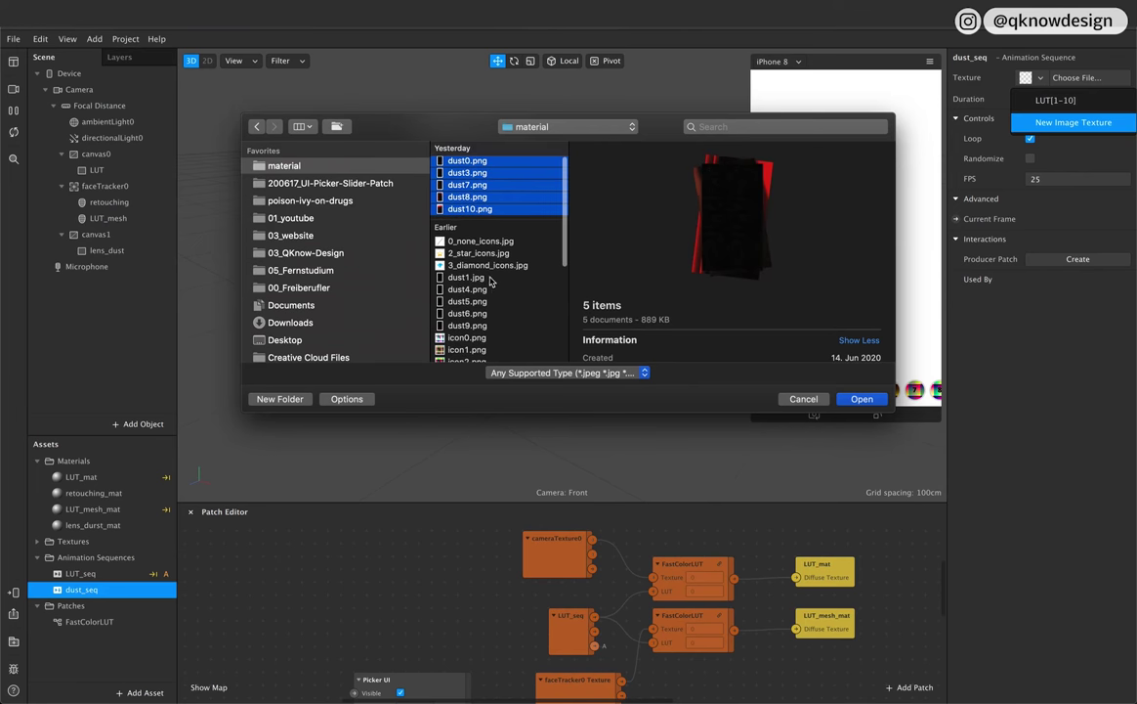
super+click(478, 278)
super+click(478, 289)
super+click(479, 301)
super+click(479, 312)
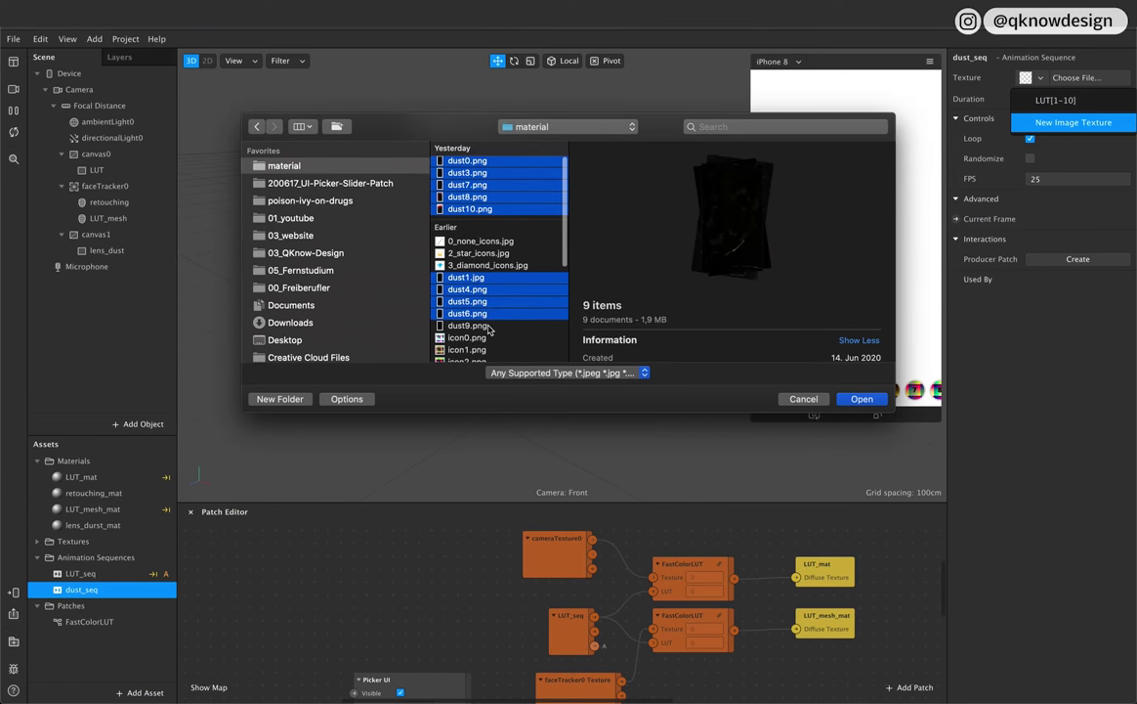
super+click(479, 324)
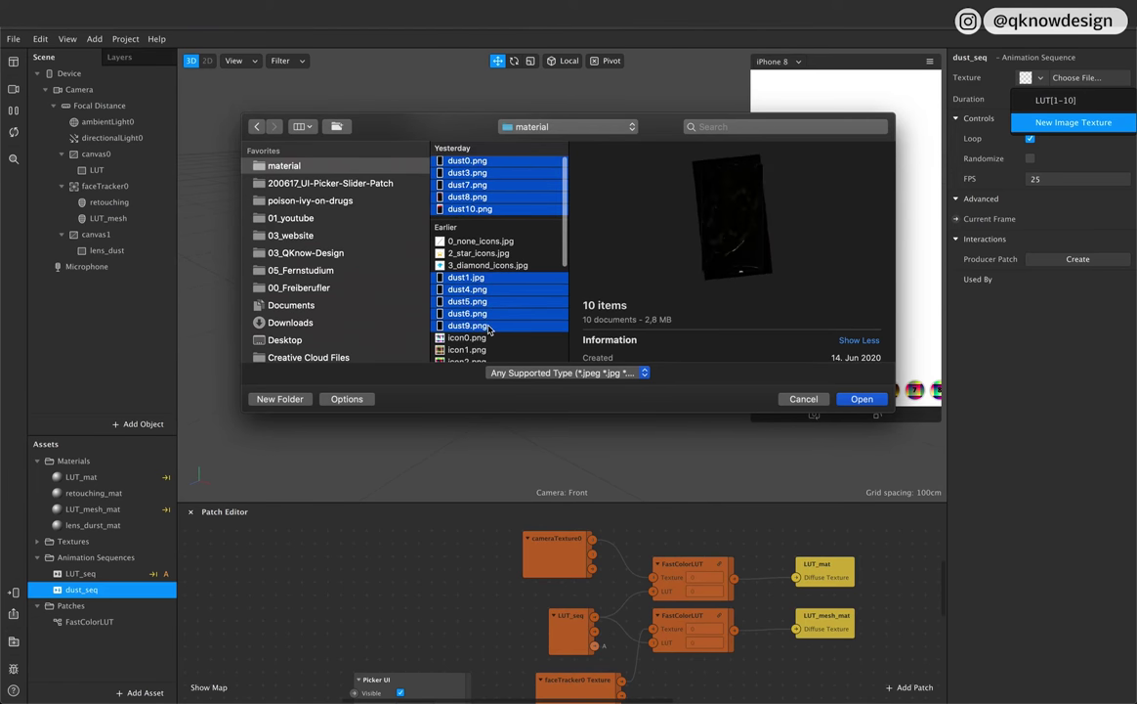
click(862, 399)
Step: Use dust_seq as the diffuse texture of lens_durst_mat
scroll(815, 616, up, 5)
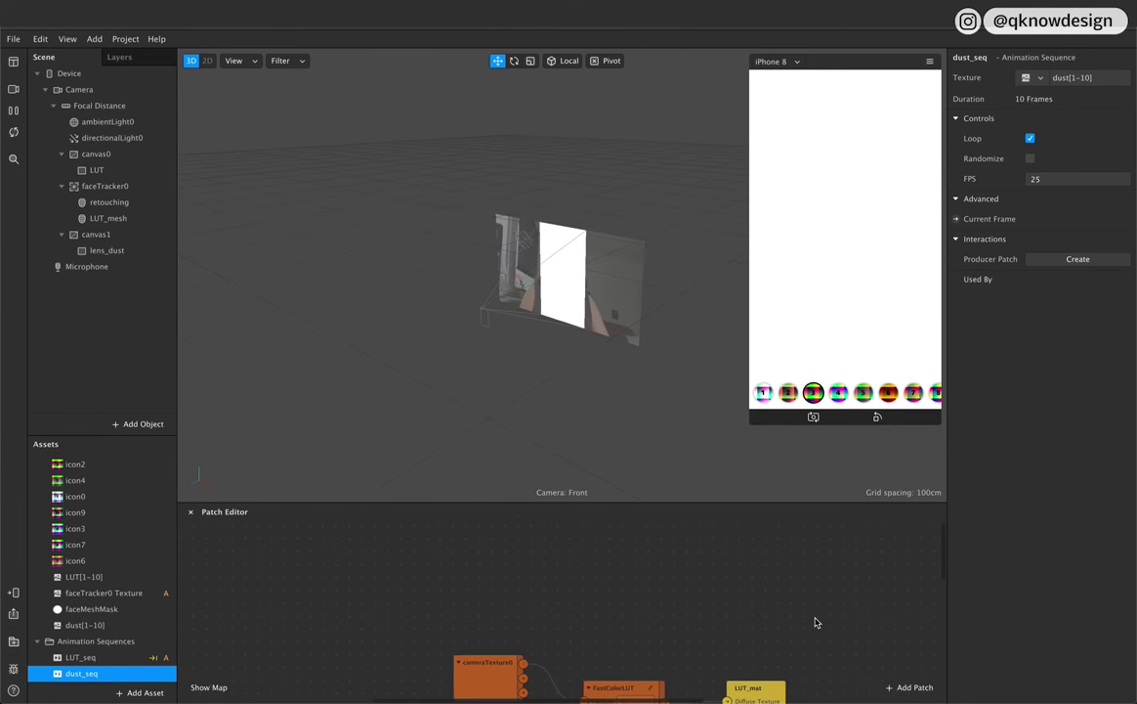
scroll(87, 564, up, 5)
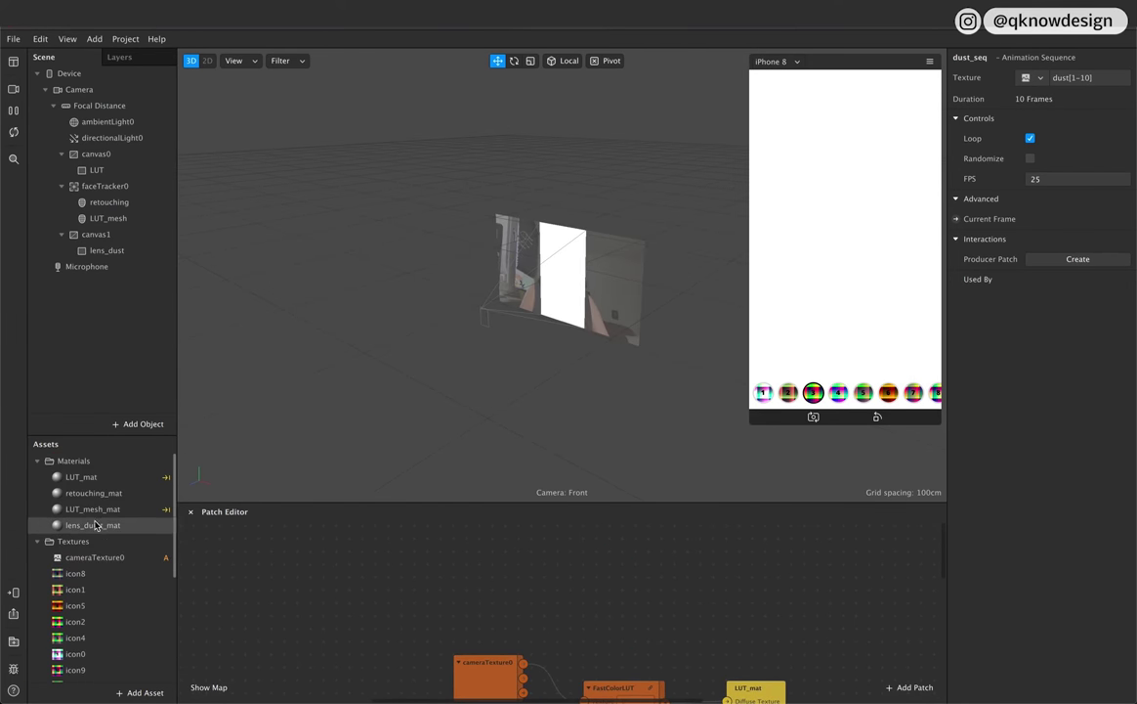
click(93, 524)
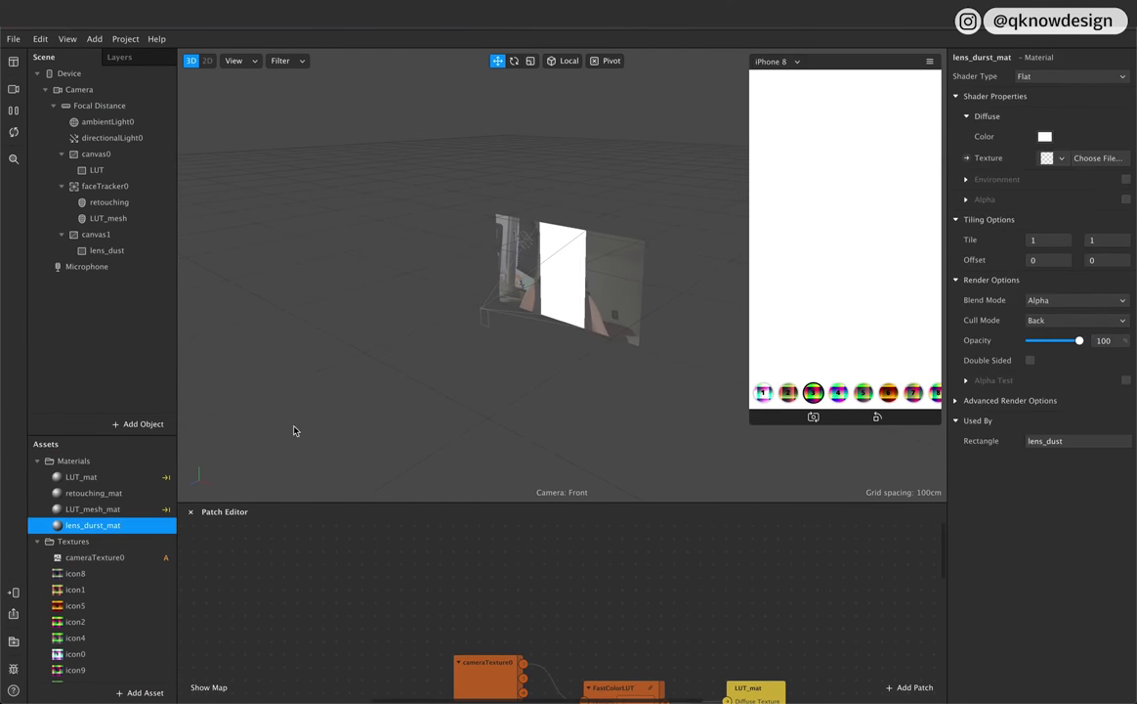
click(1062, 159)
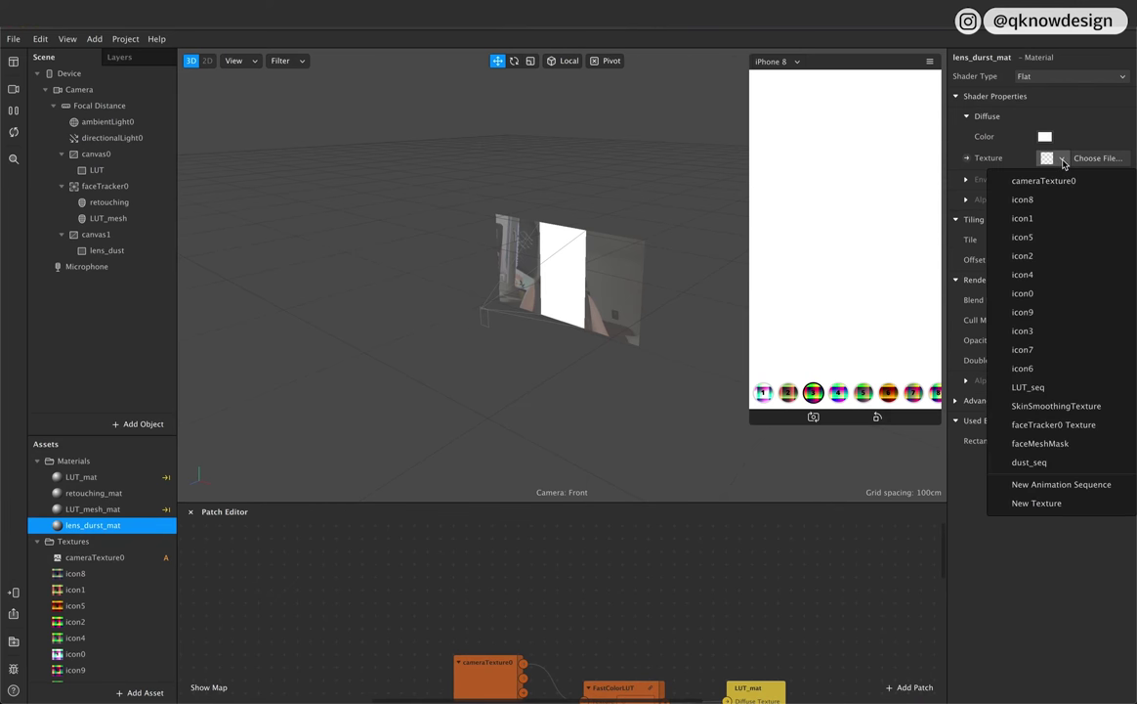
click(1029, 462)
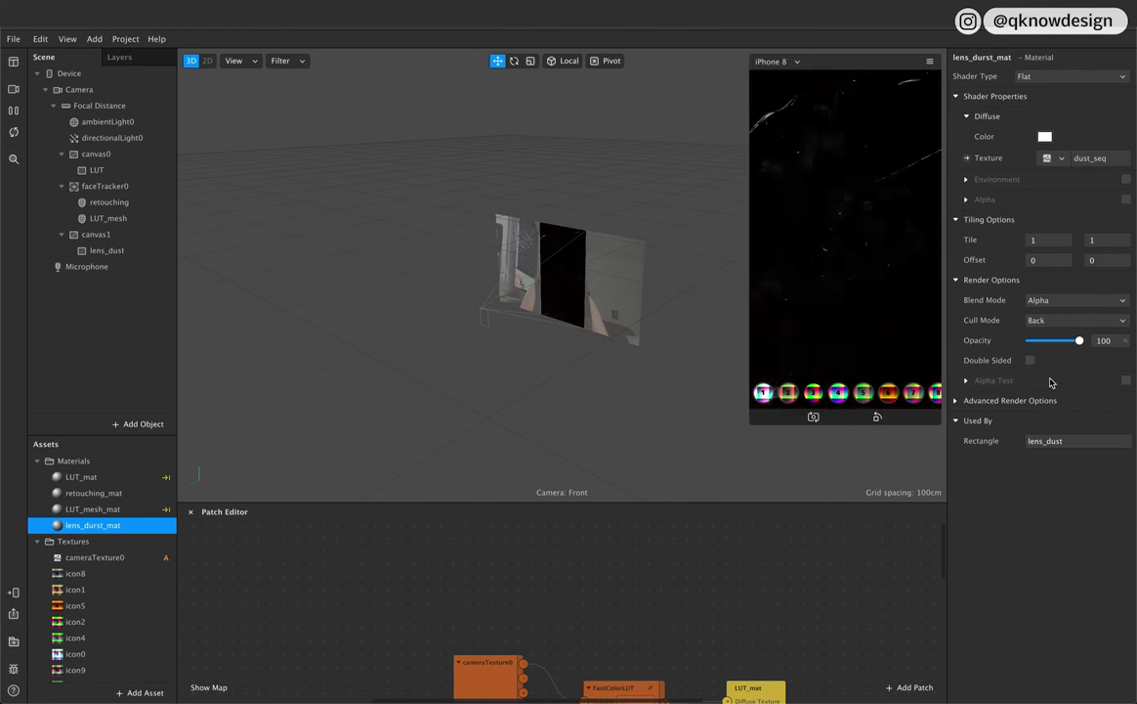
Step: Try the Add blend mode on lens_durst_mat, and settle on Screen
click(1084, 300)
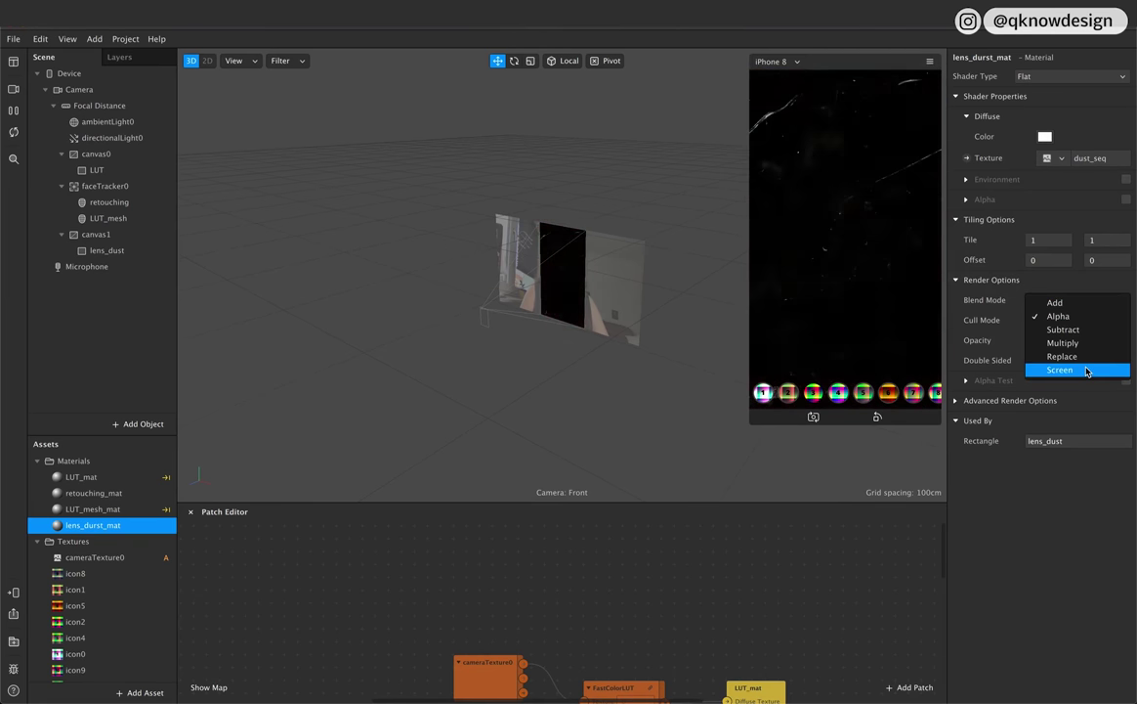
click(1075, 303)
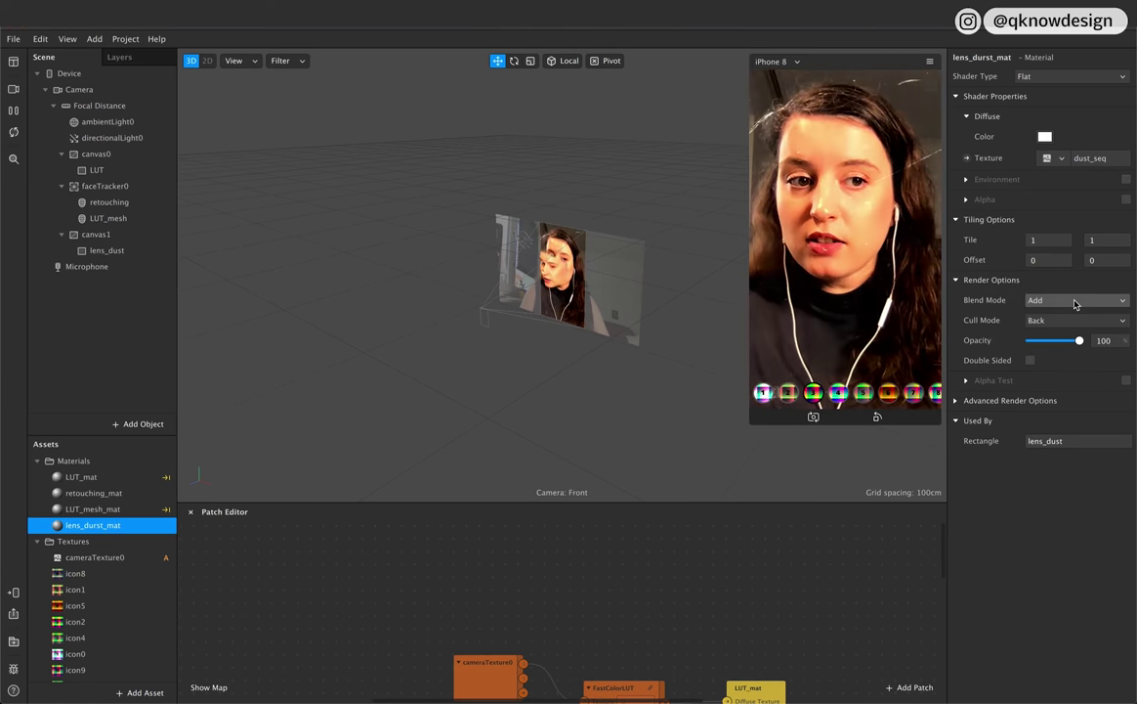
click(1075, 302)
click(1077, 371)
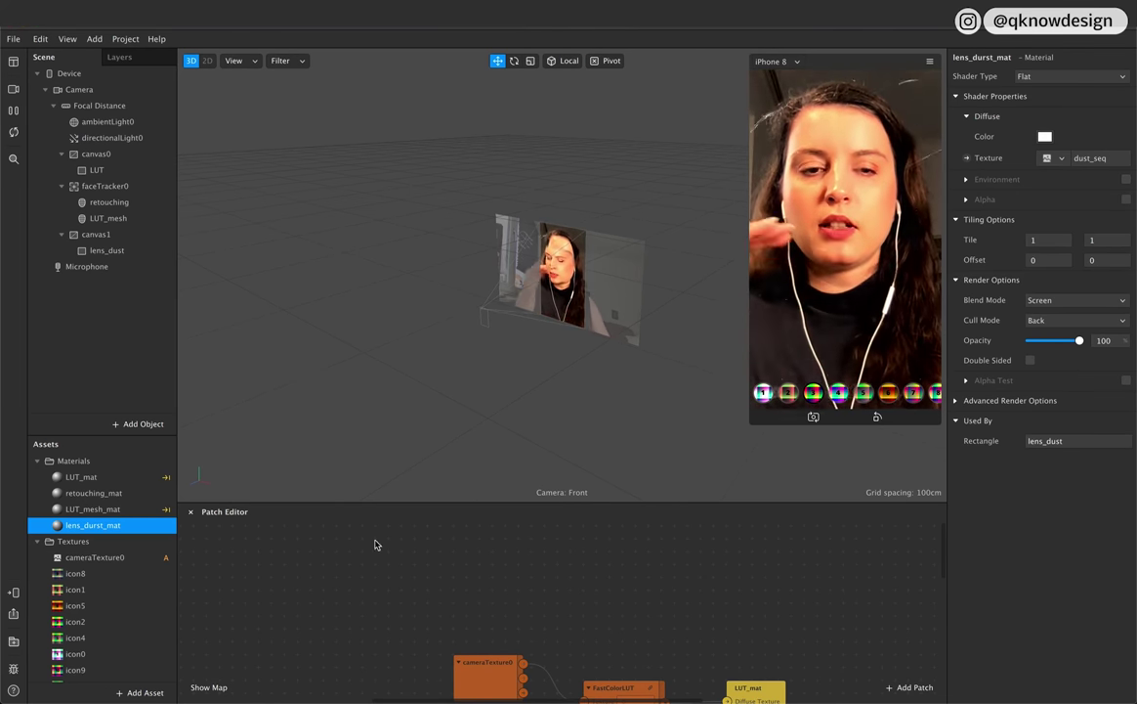
Step: Set the frame rate of the dust_seq animation sequence to 5 FPS
scroll(127, 593, down, 6)
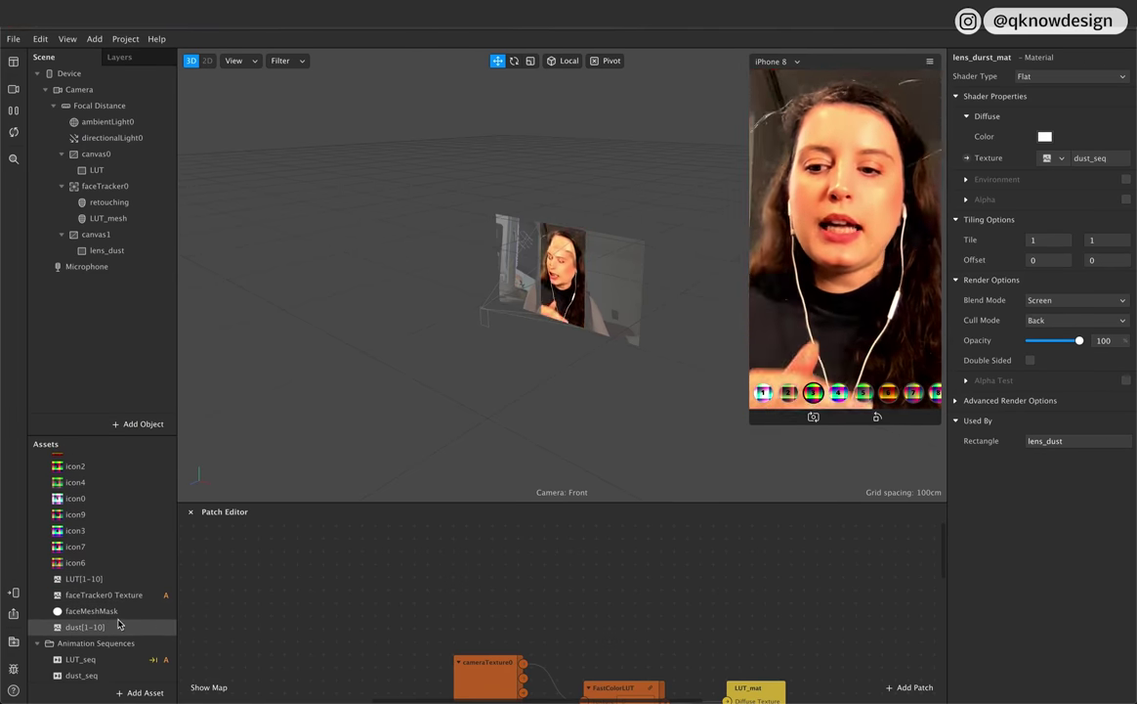
click(85, 626)
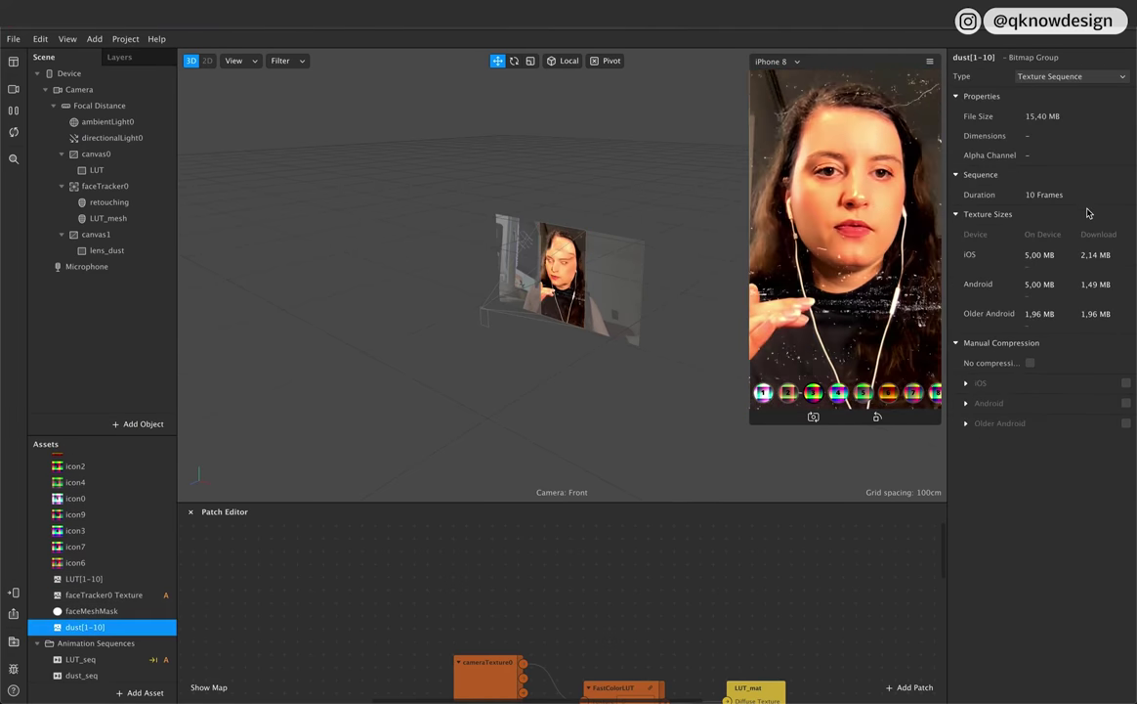
click(81, 675)
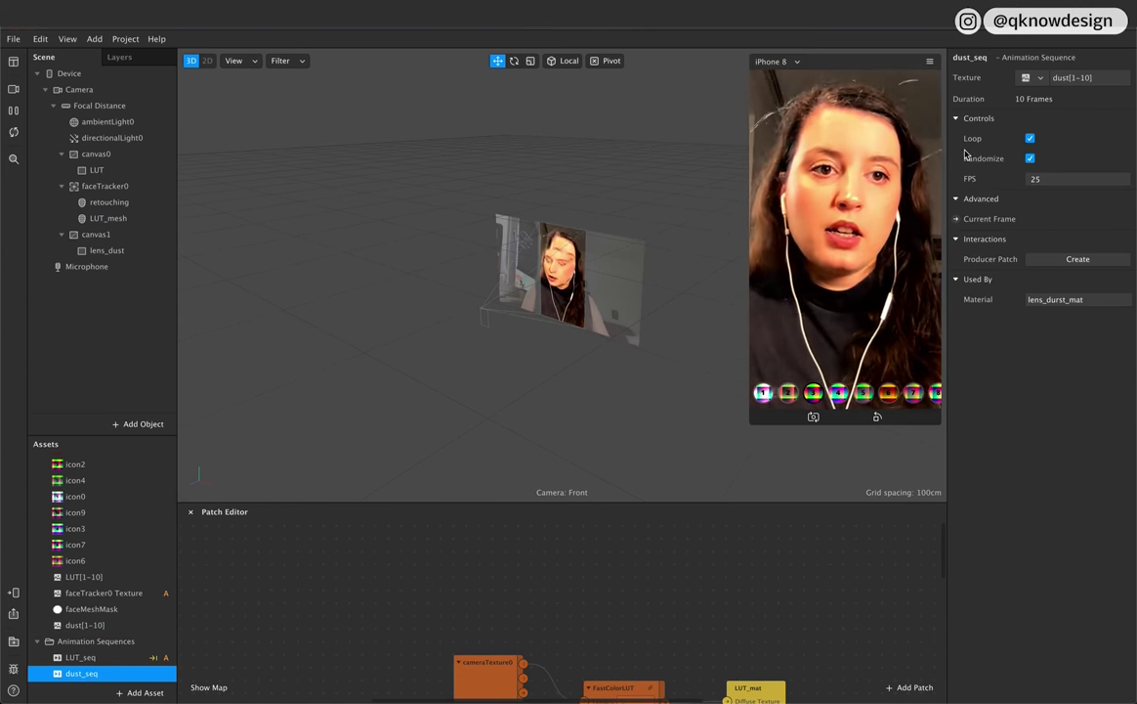
key(Tab)
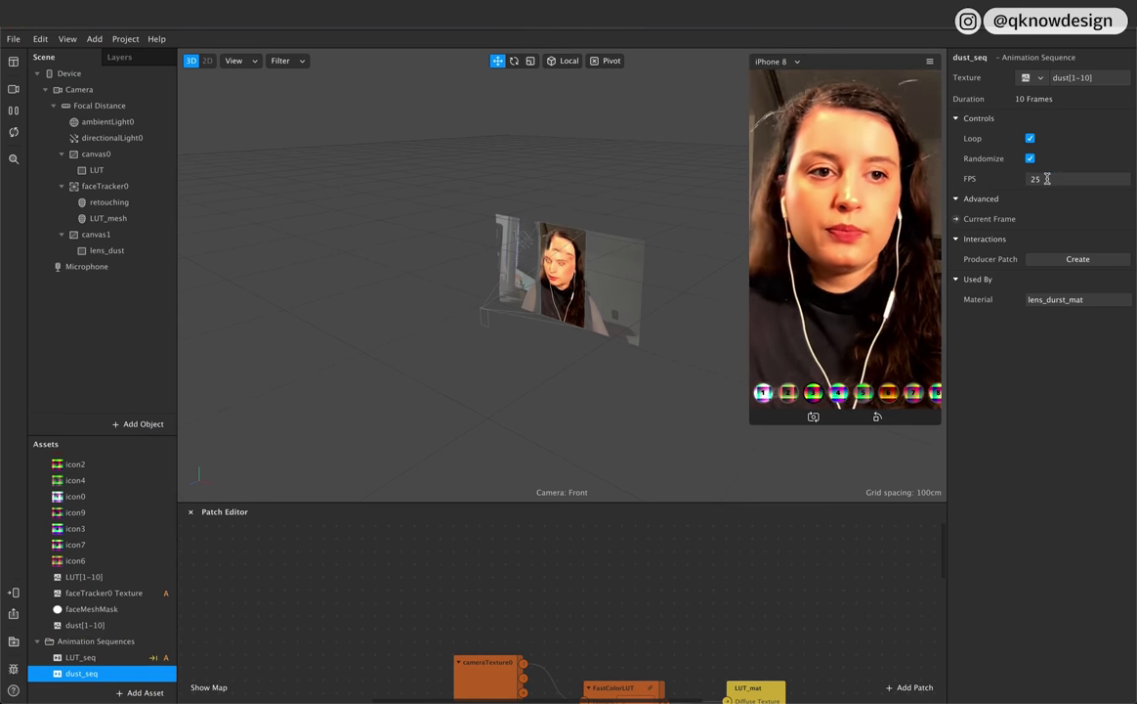
text(5)
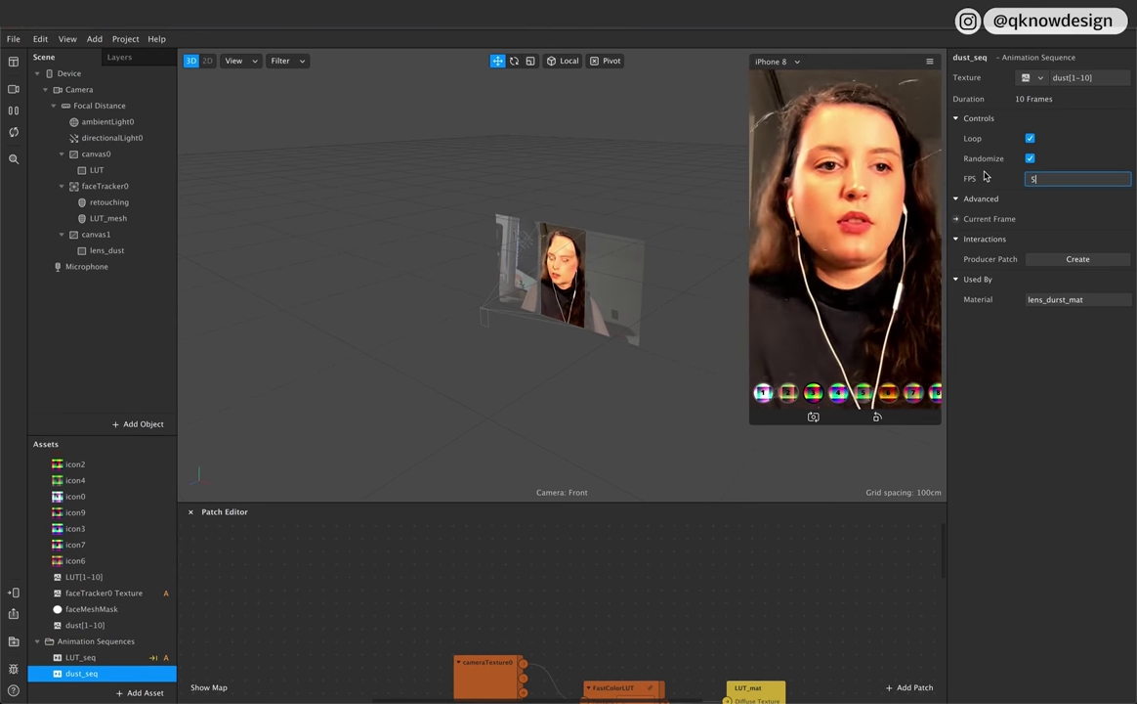
key(Return)
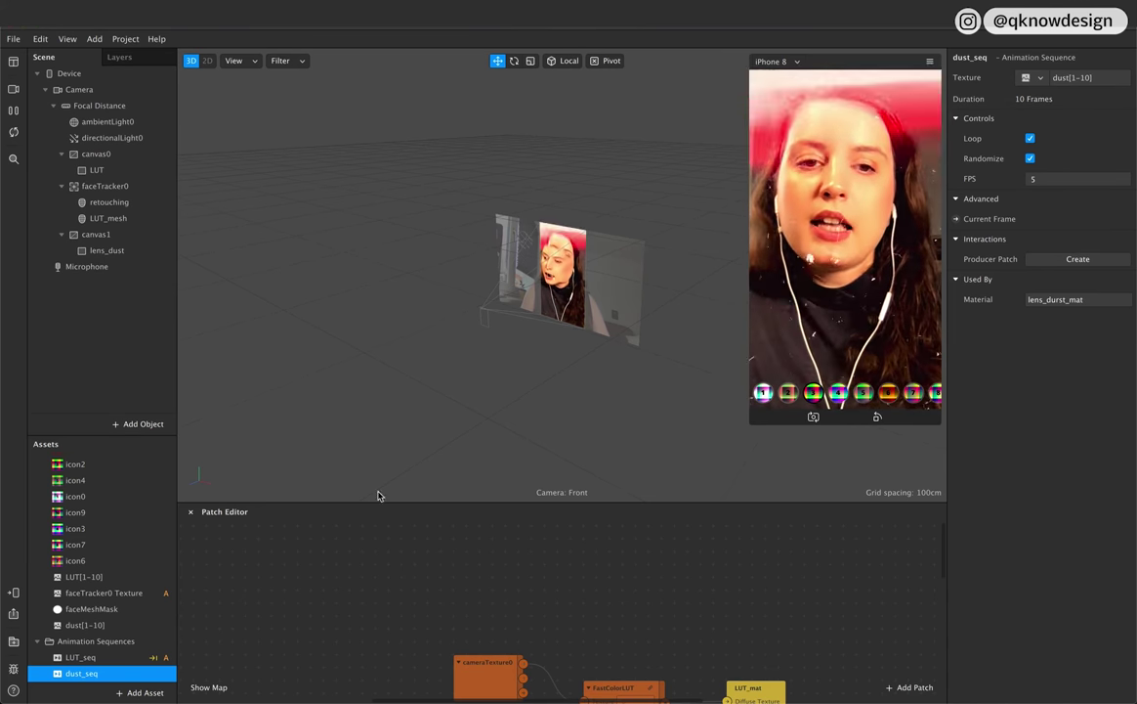
scroll(616, 582, right, 1)
scroll(616, 581, right, 3)
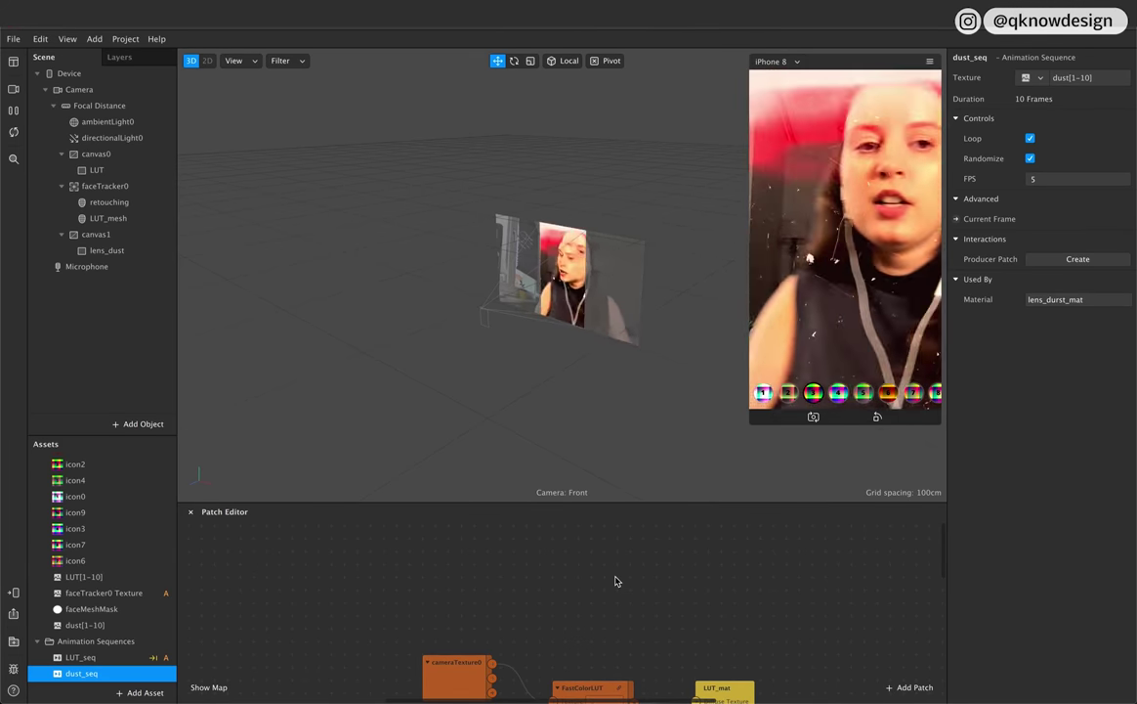
double_click(594, 575)
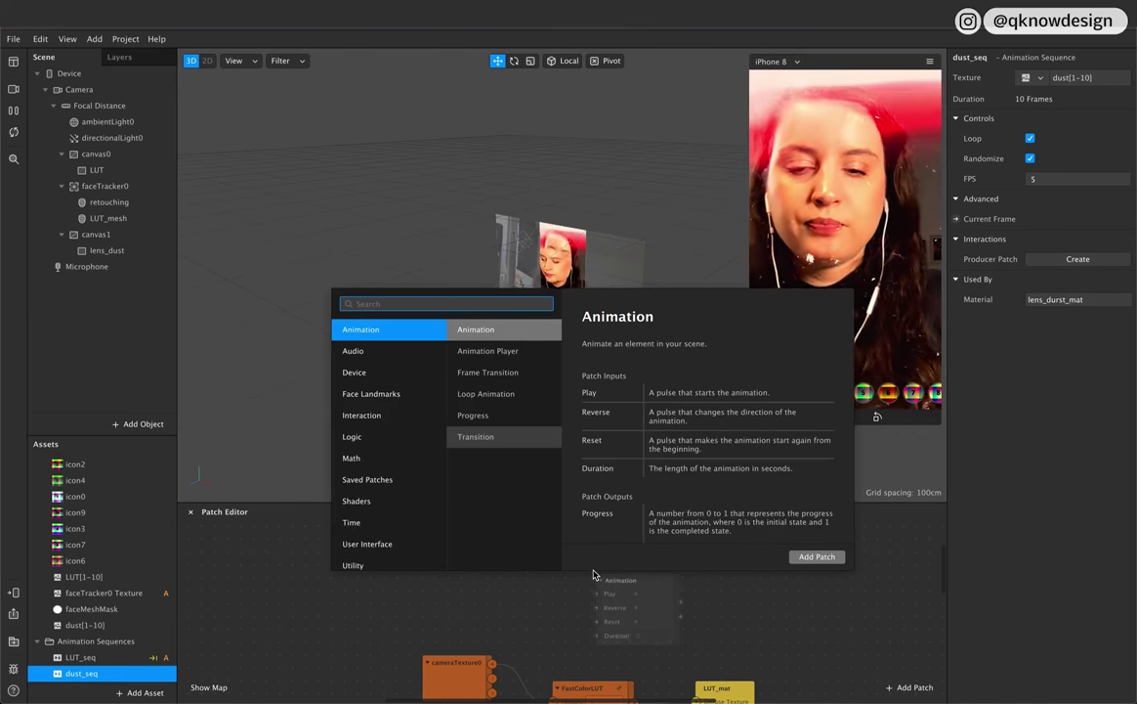
click(785, 604)
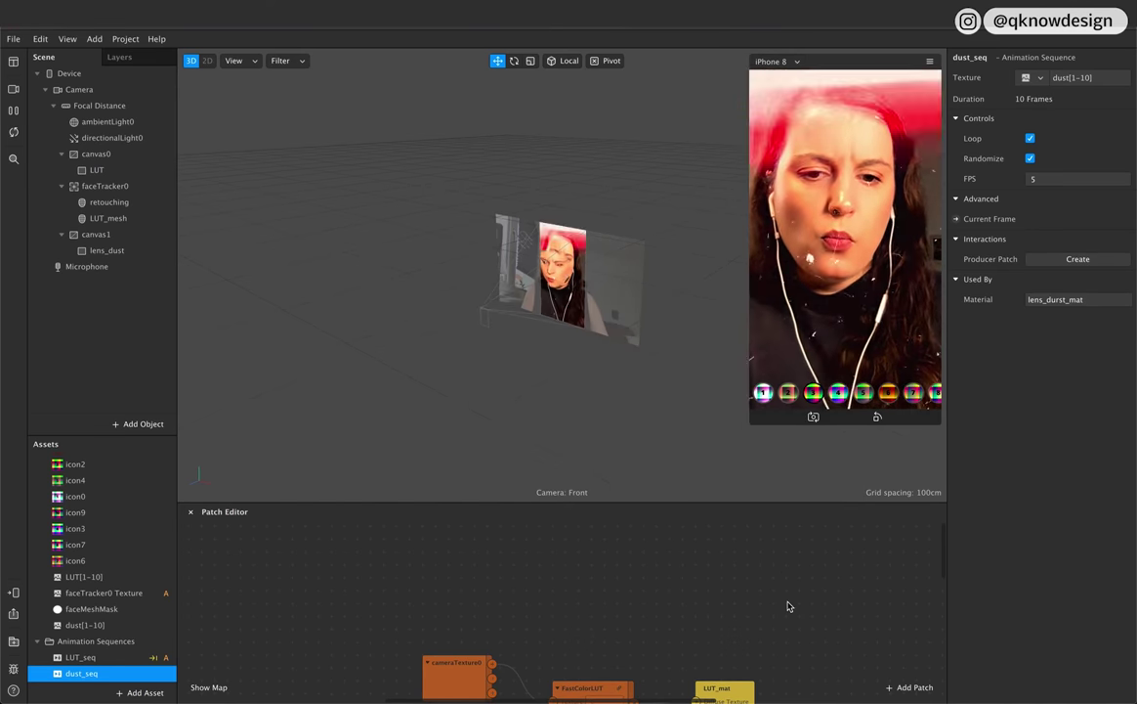
Step: Set the frame rate of dust_seq to 3 FPS and open the material of the lens_dust rectangle
double_click(1043, 179)
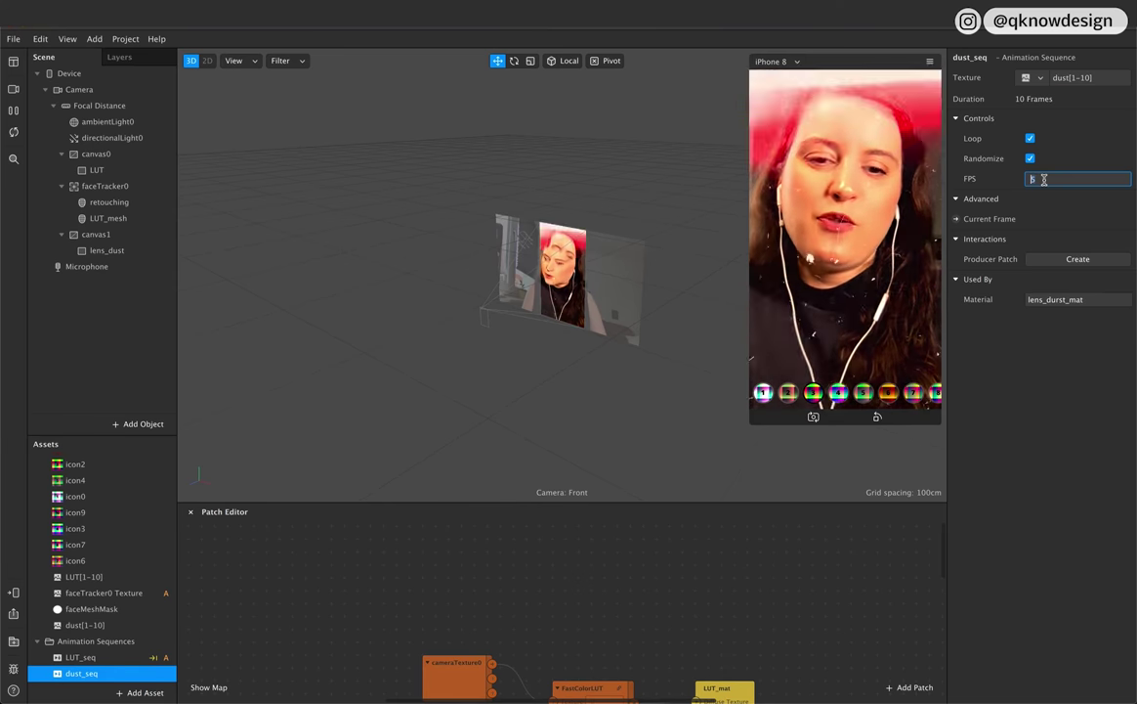
text(3)
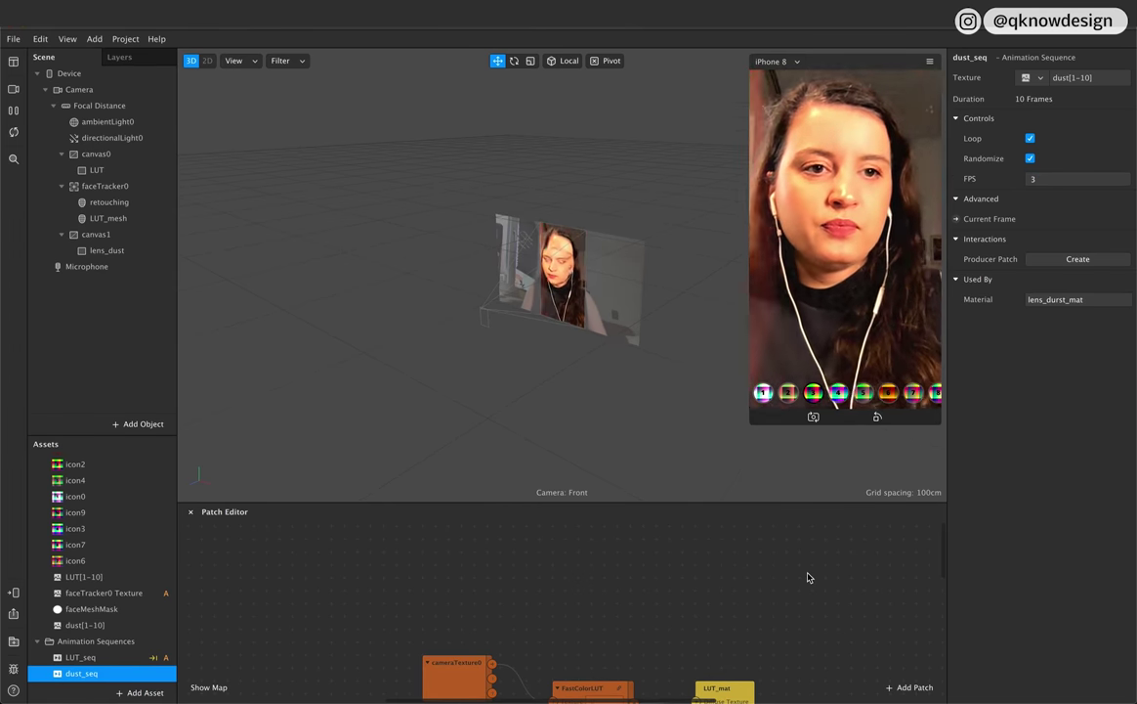
click(109, 251)
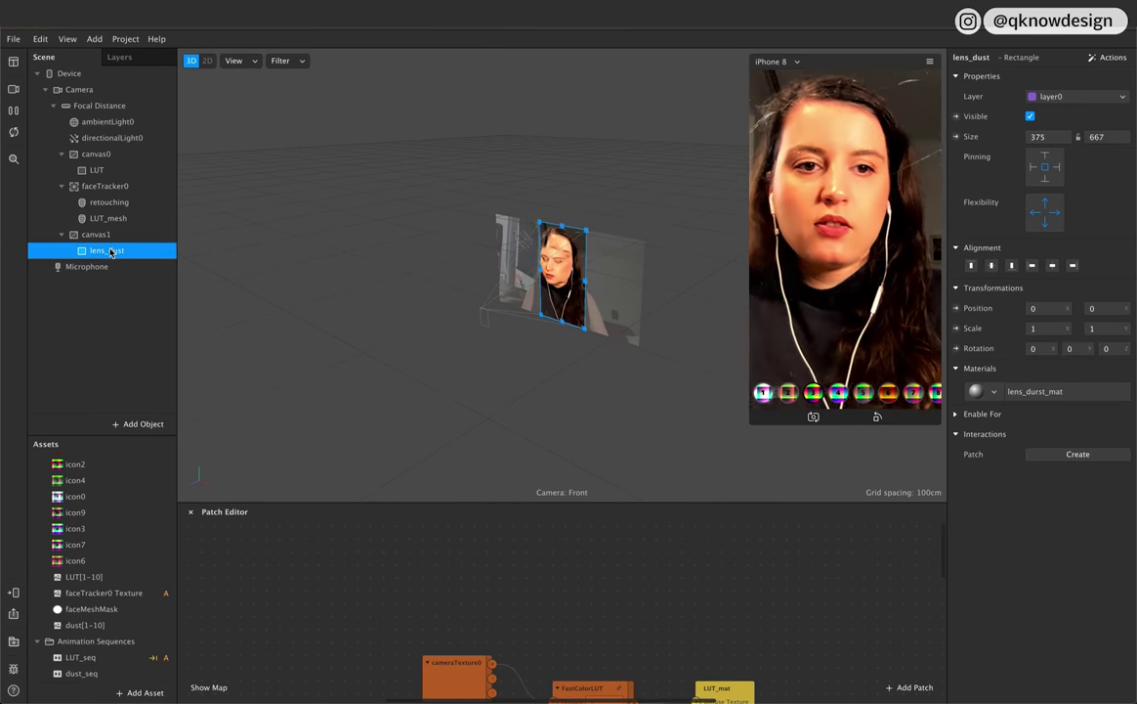
click(1048, 391)
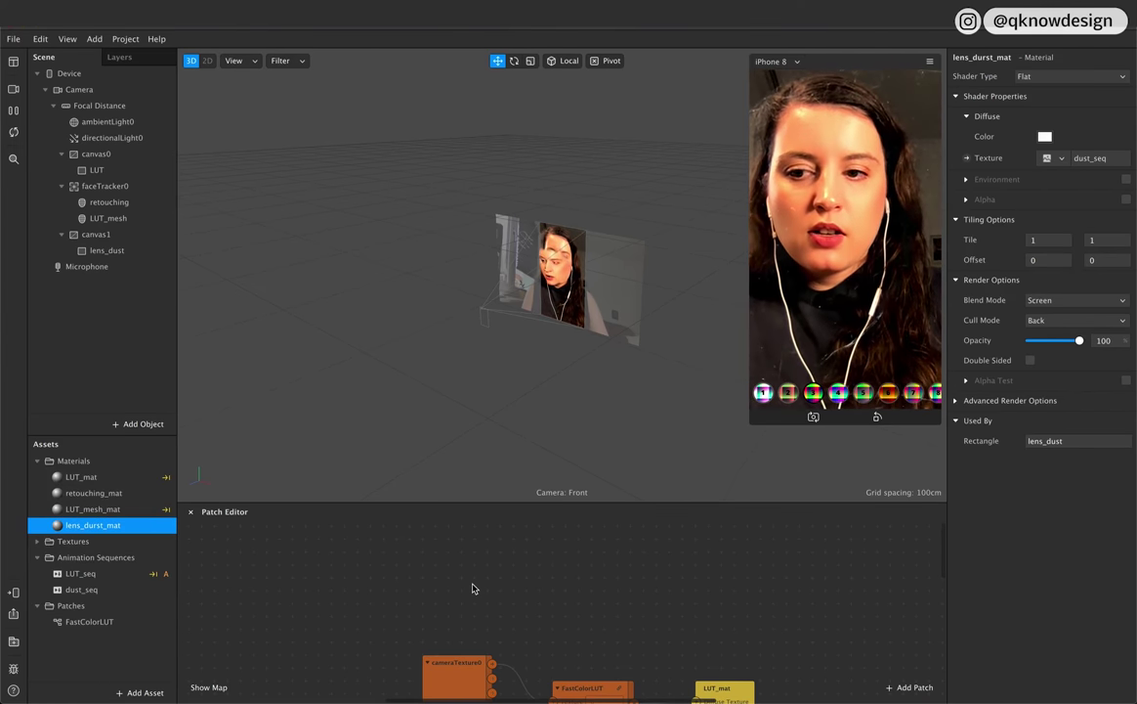
Step: Try to add a Slider UI patch to the patch graph
double_click(667, 567)
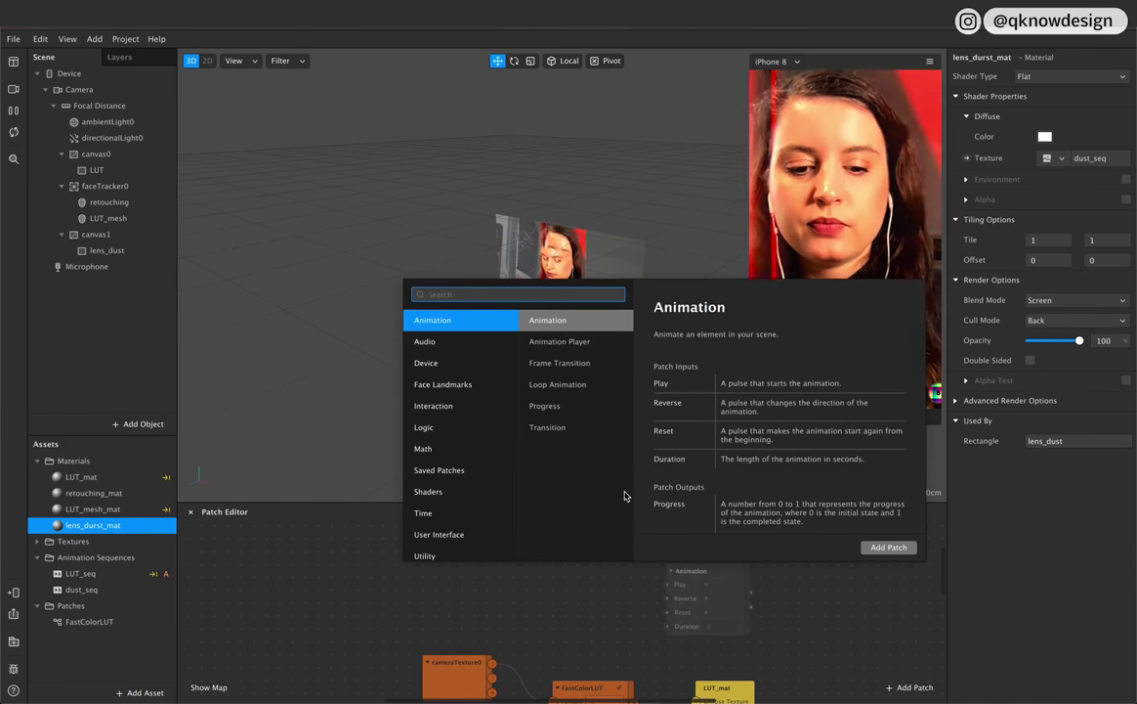
text(slide)
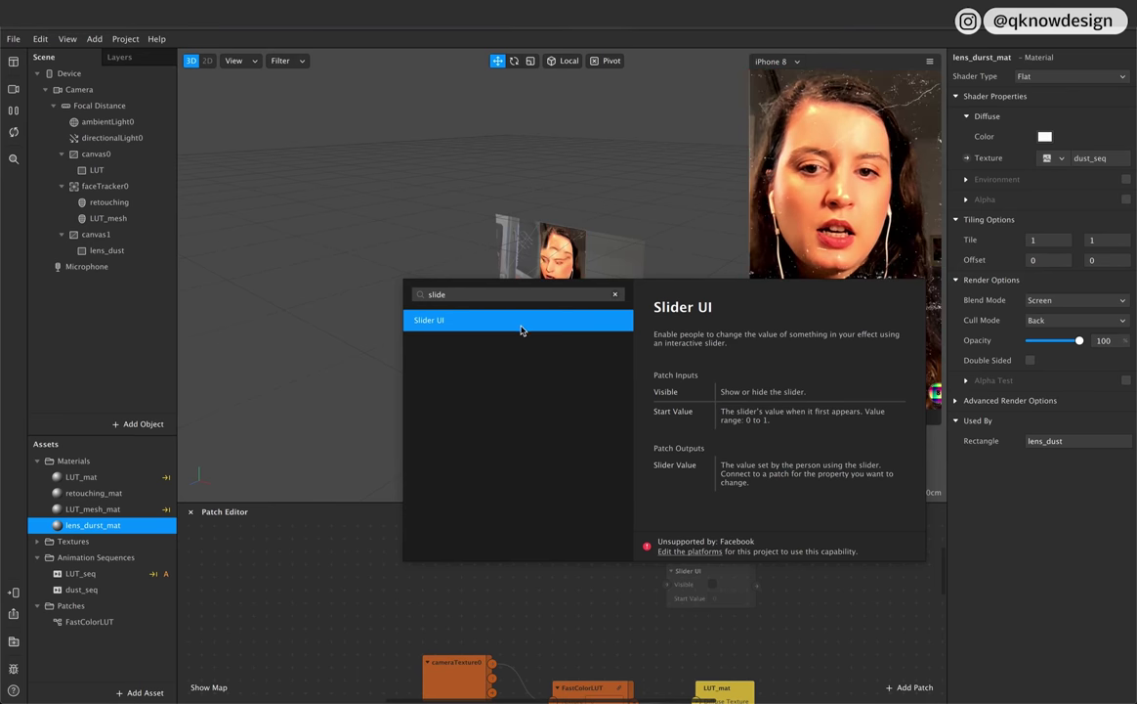
key(Escape)
double_click(555, 519)
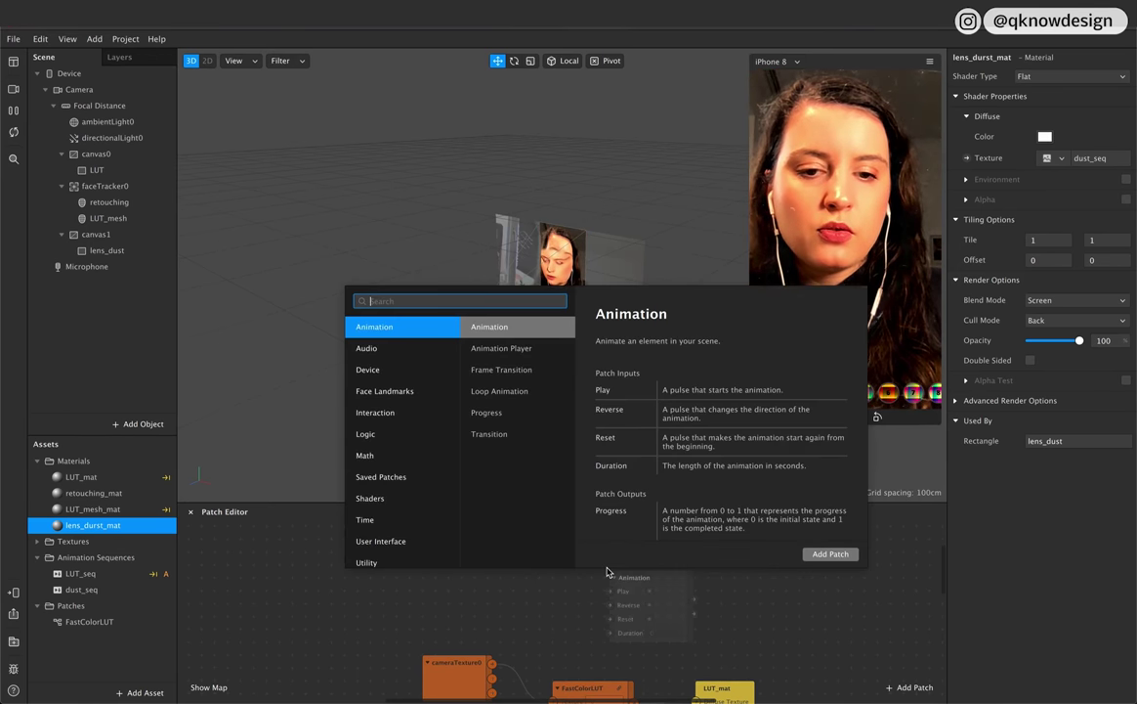
text(ui)
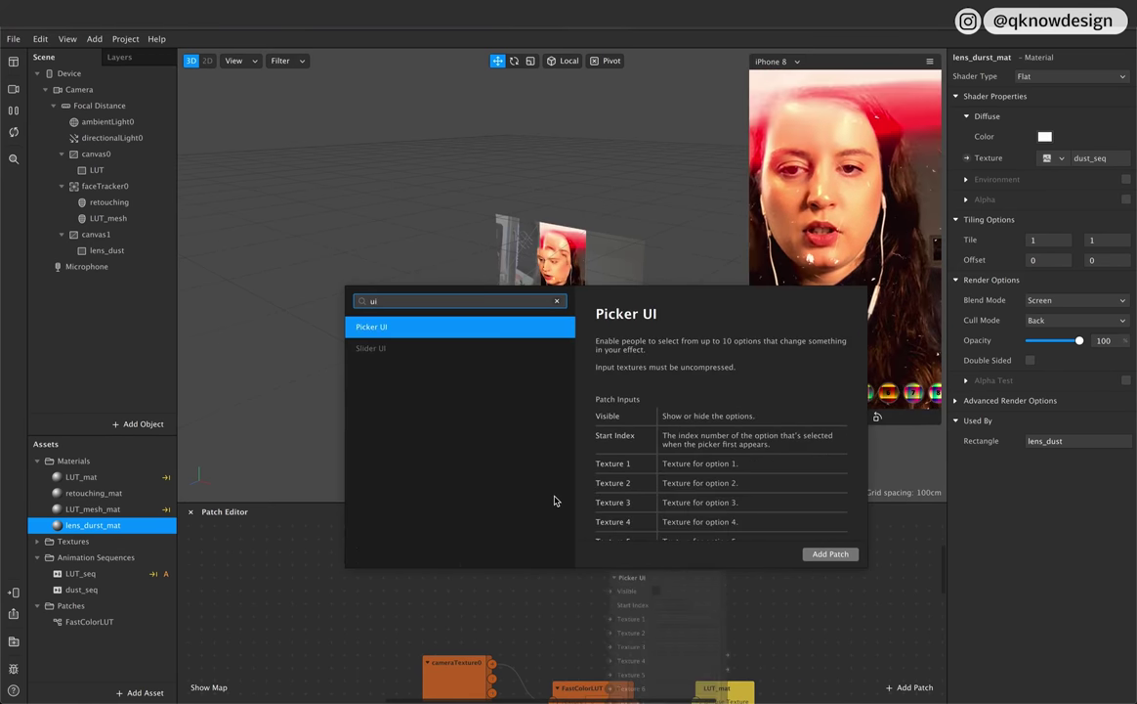
key(Down)
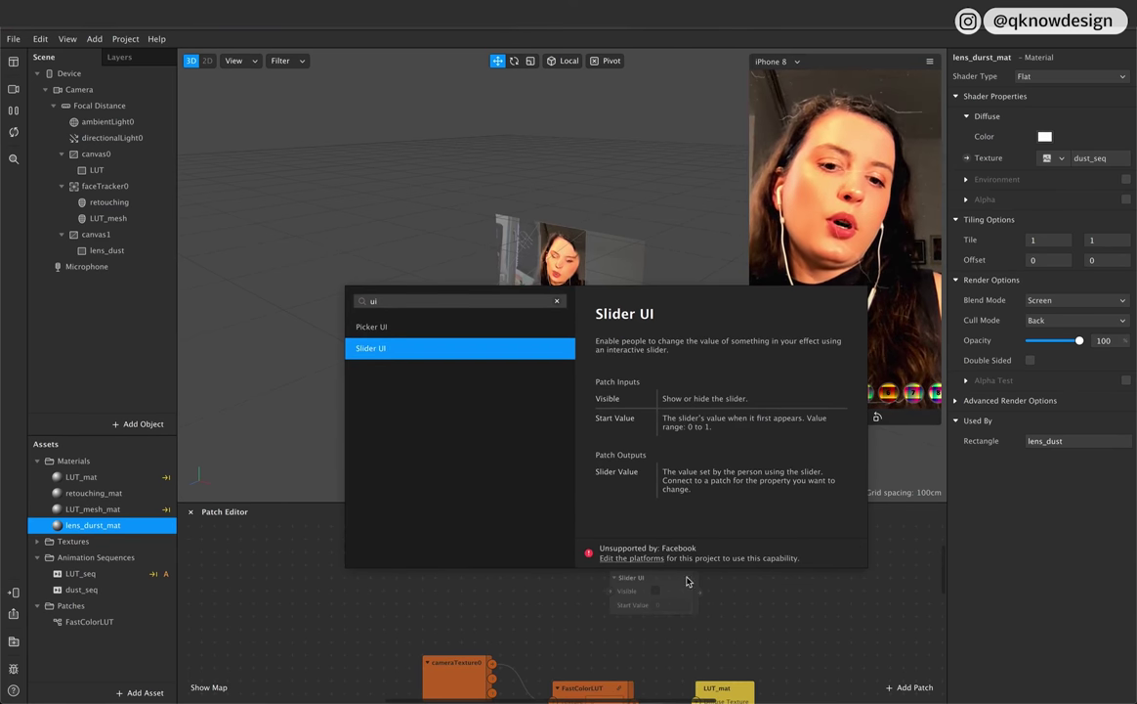
Step: Remove Facebook from the project's selected platforms, keeping only Instagram
click(125, 38)
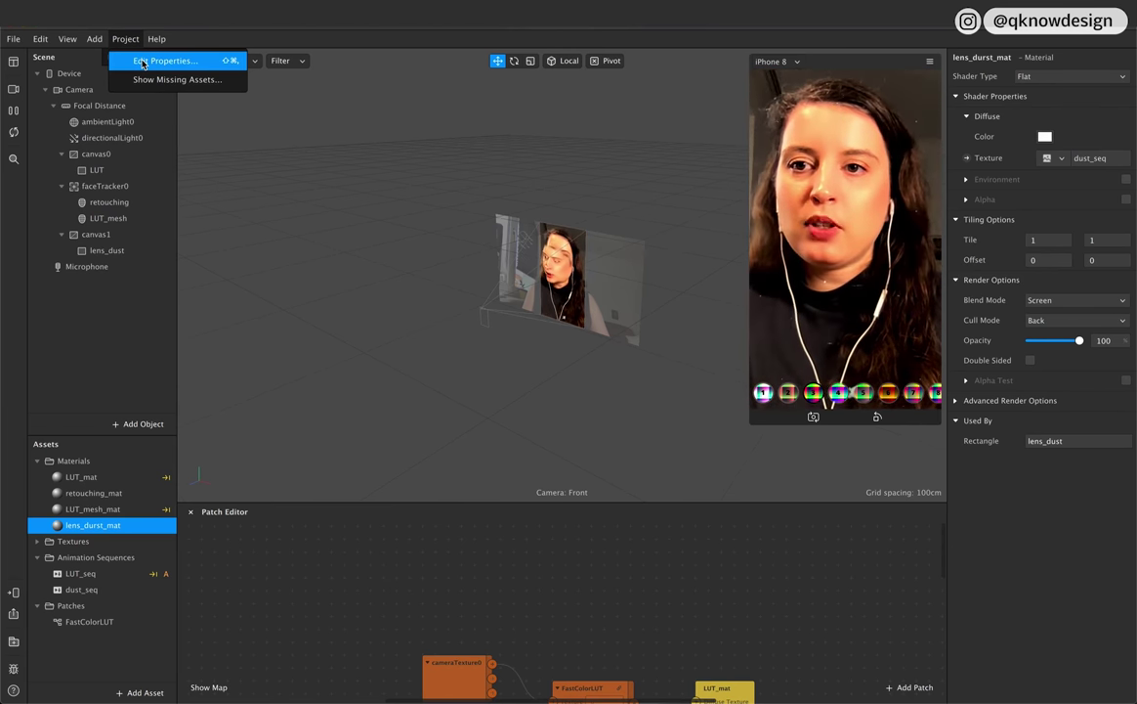
click(142, 64)
drag(553, 197, 403, 208)
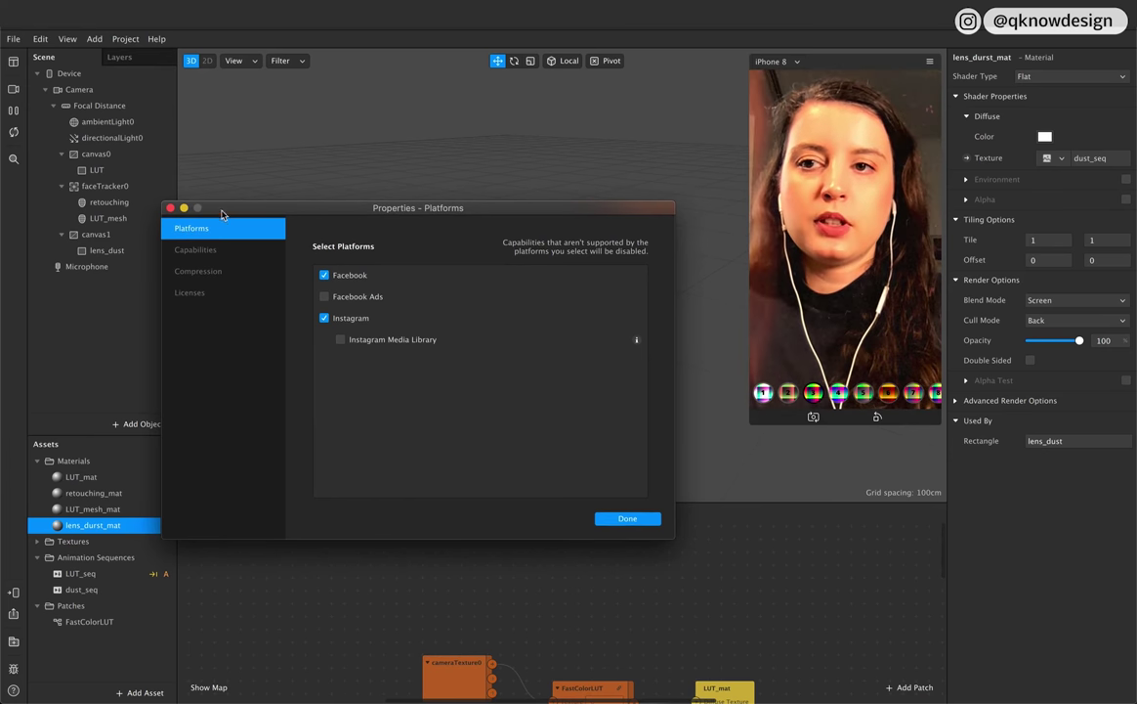
click(124, 39)
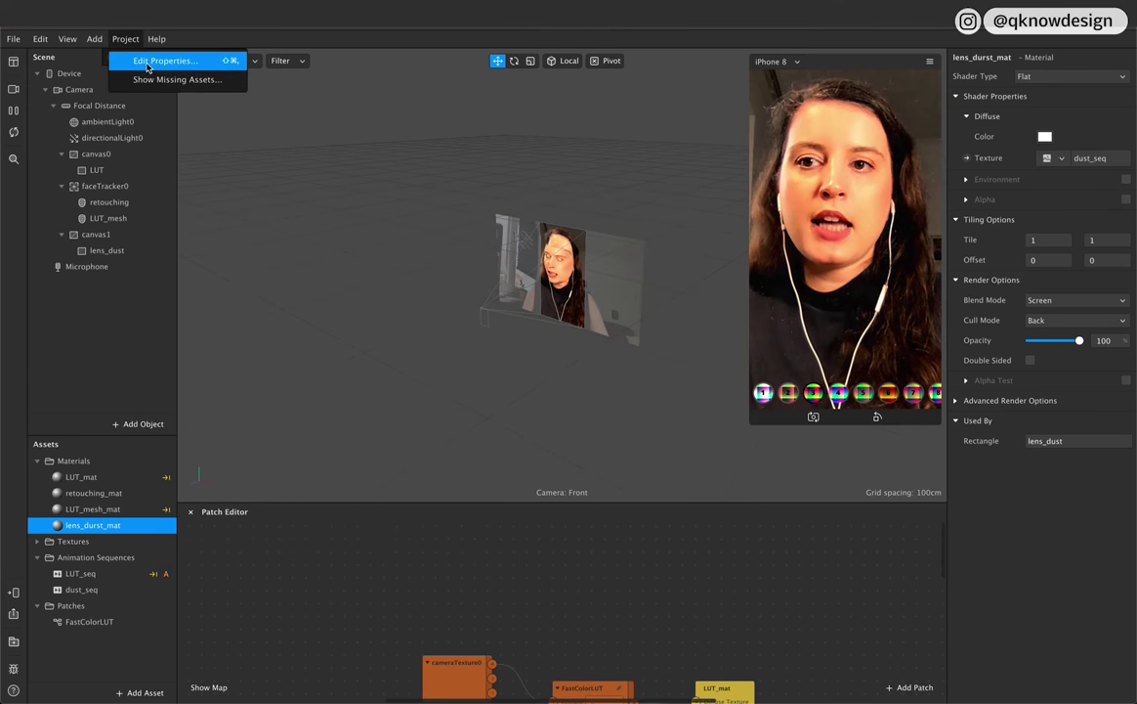
click(149, 62)
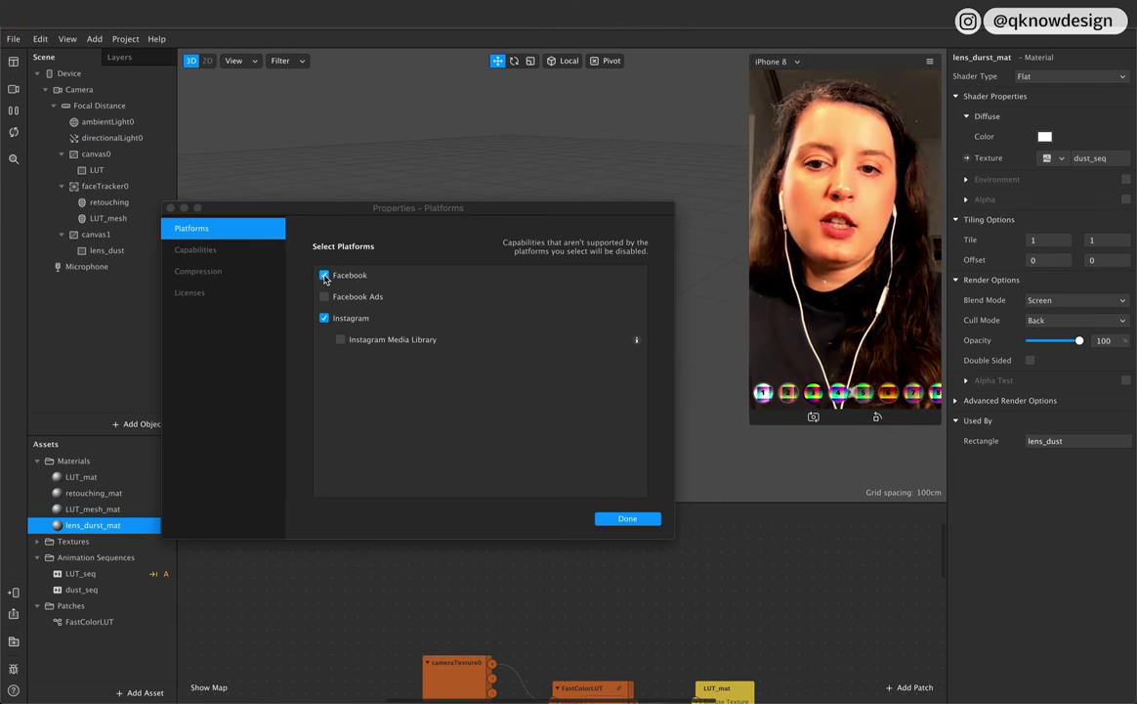
click(324, 275)
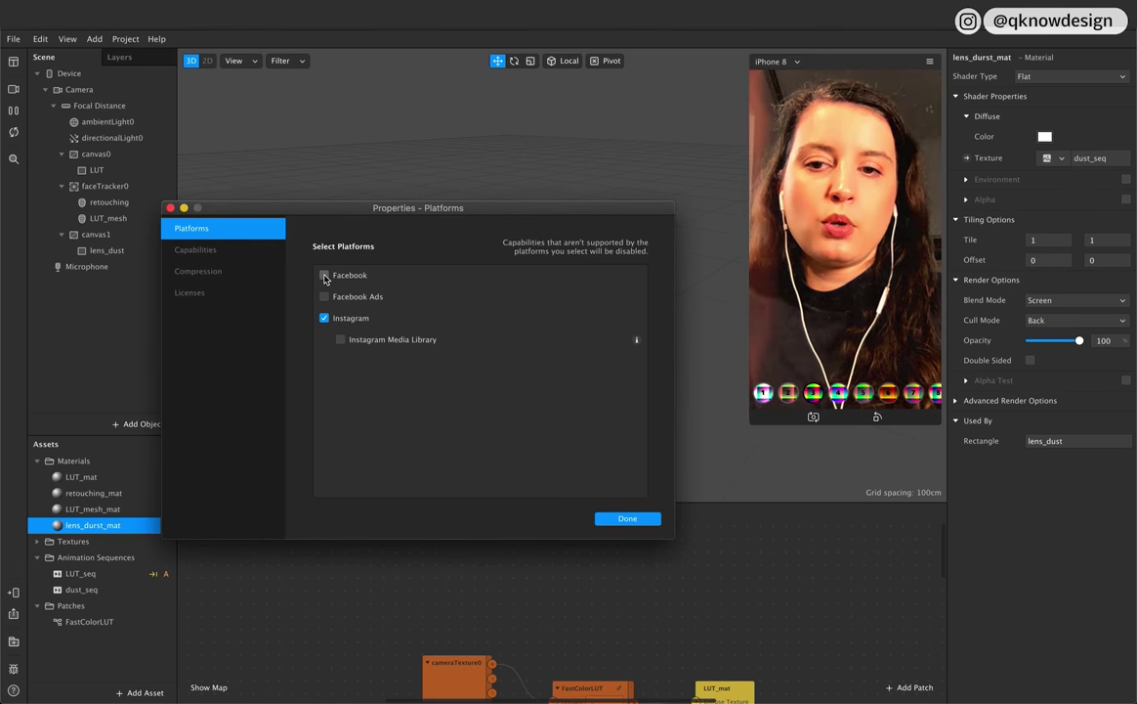
click(630, 519)
Step: Add a Slider UI patch in an empty area of the patch graph and set its start value to 1
double_click(611, 579)
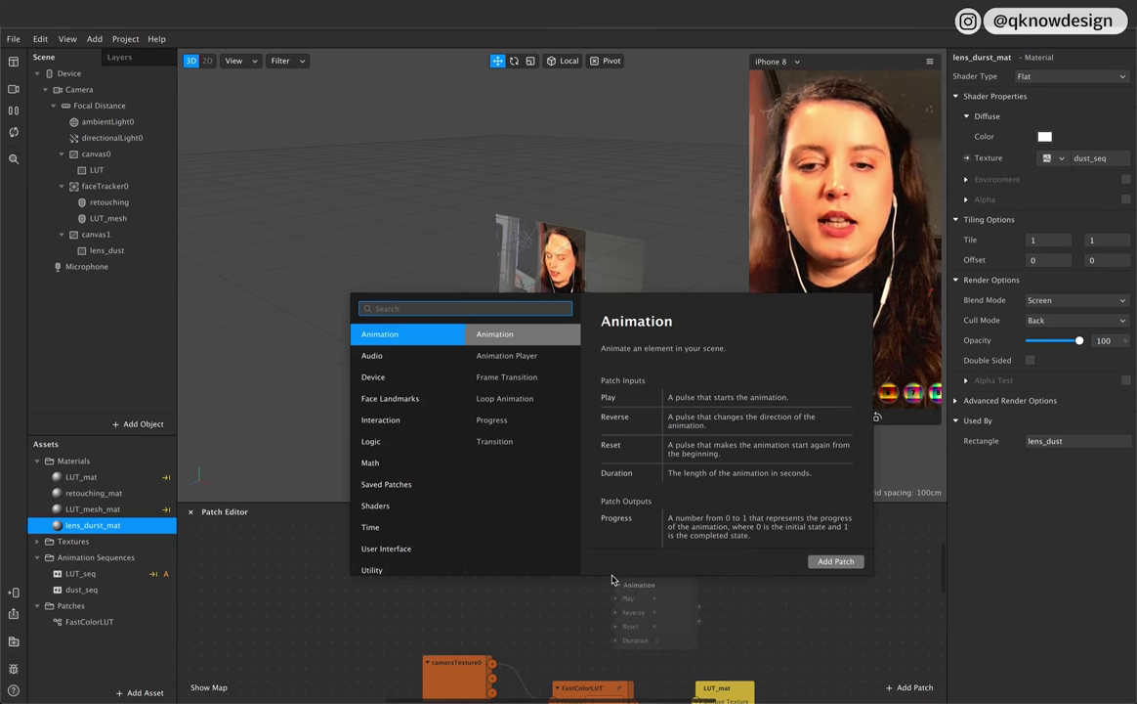
text(ui)
click(437, 356)
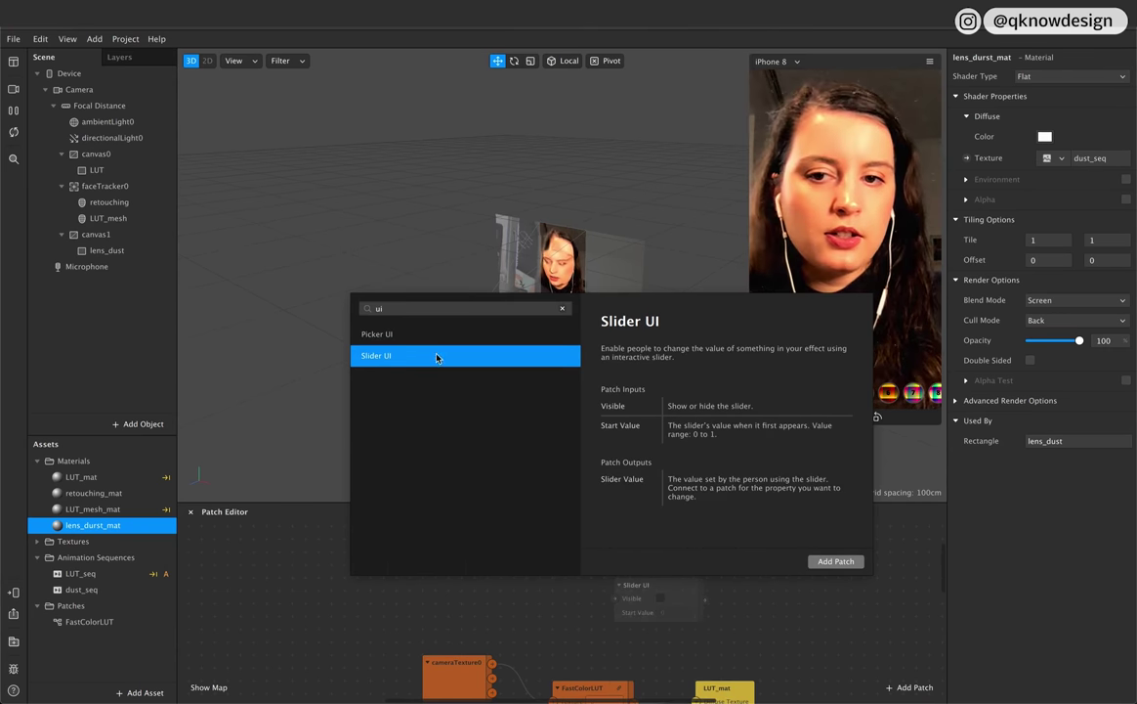
click(836, 561)
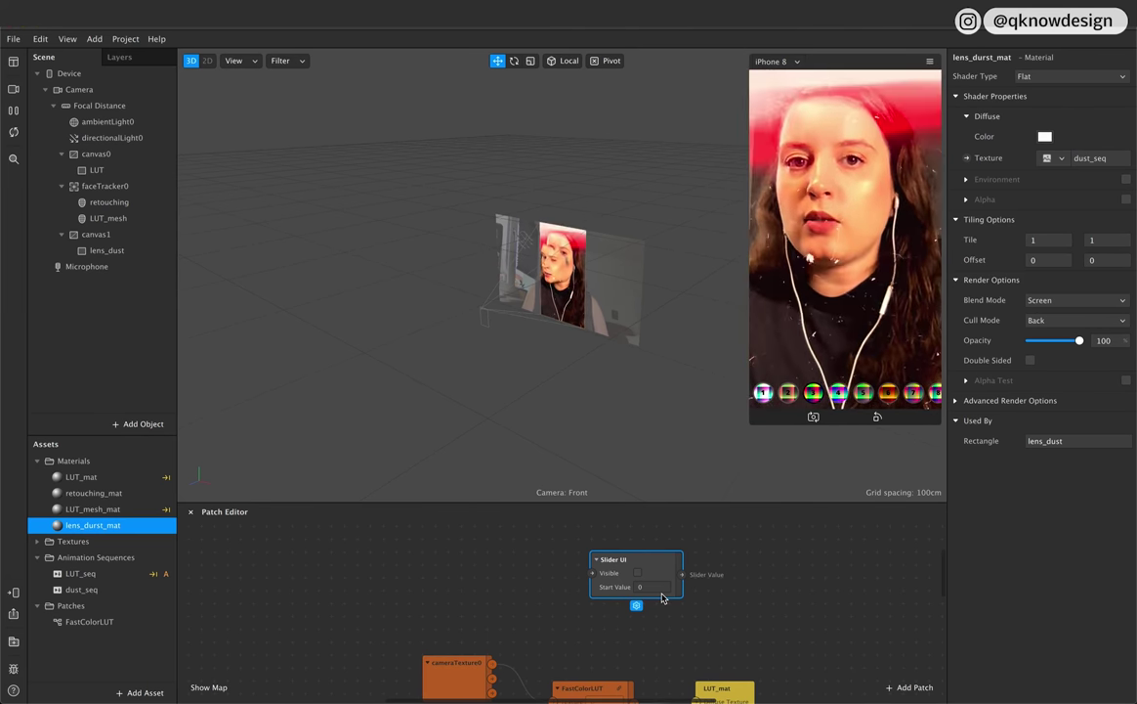
click(647, 588)
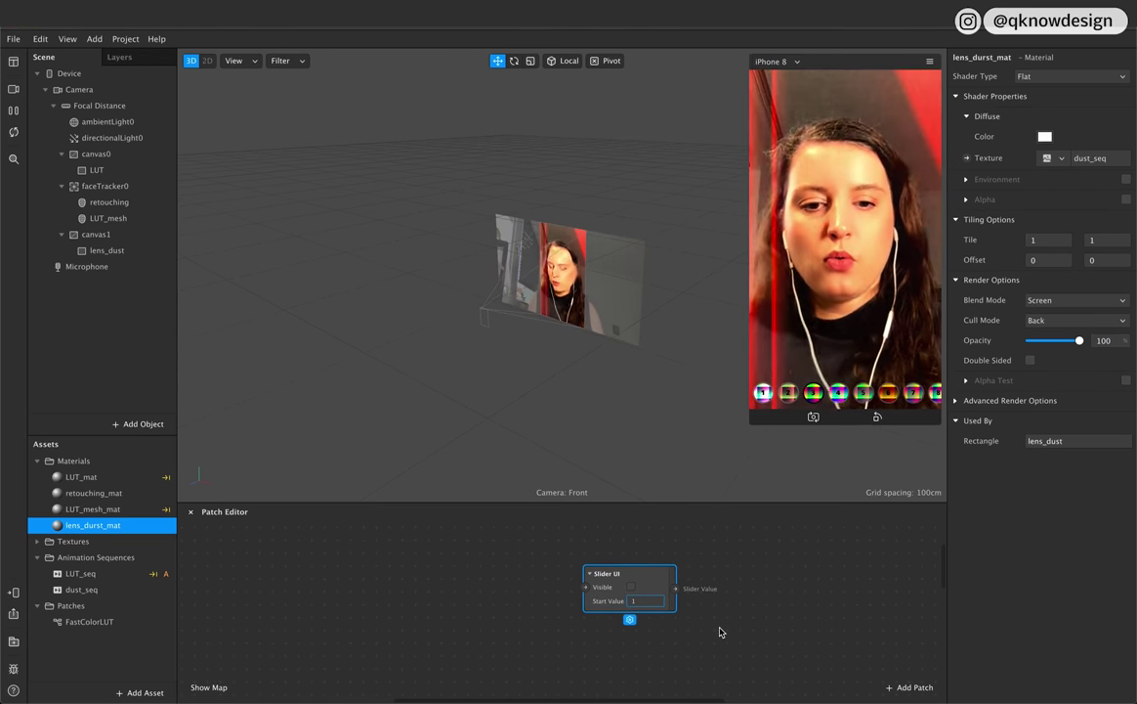
text(1)
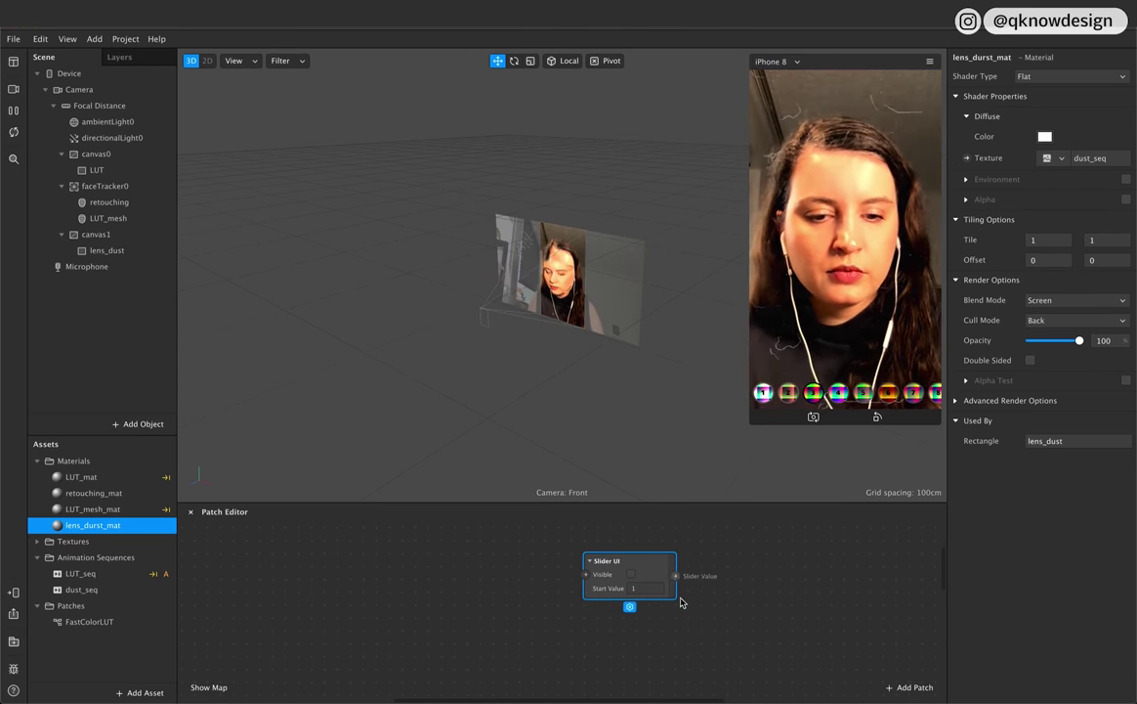
click(711, 650)
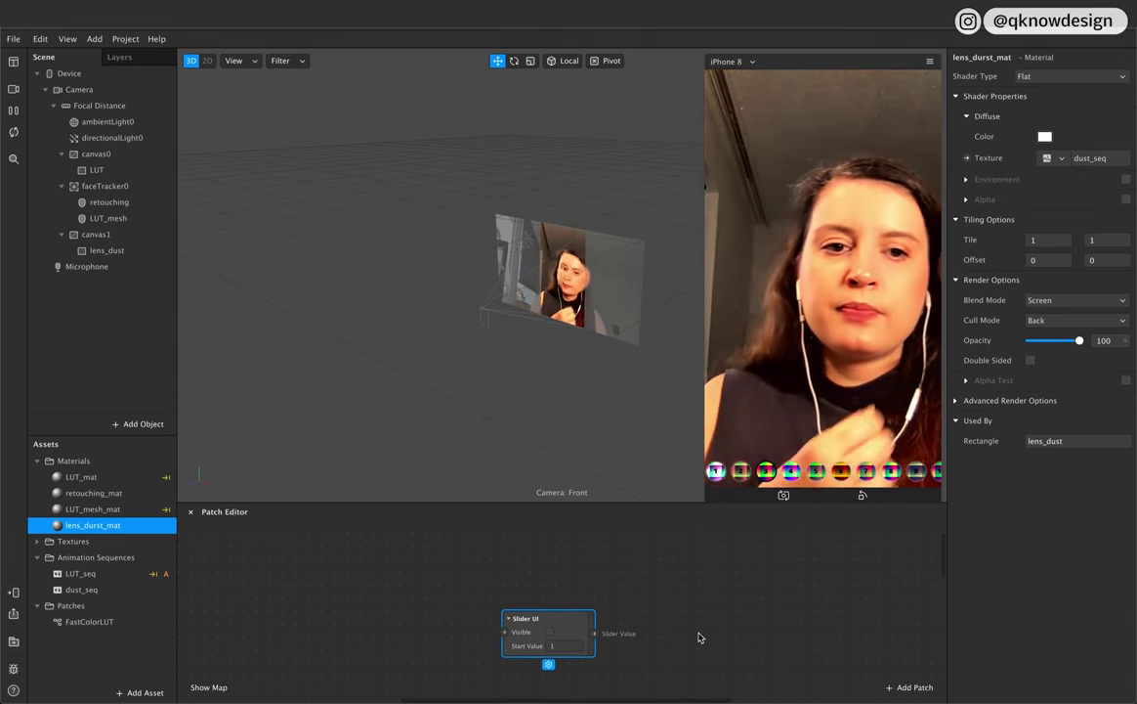
drag(574, 616, 573, 590)
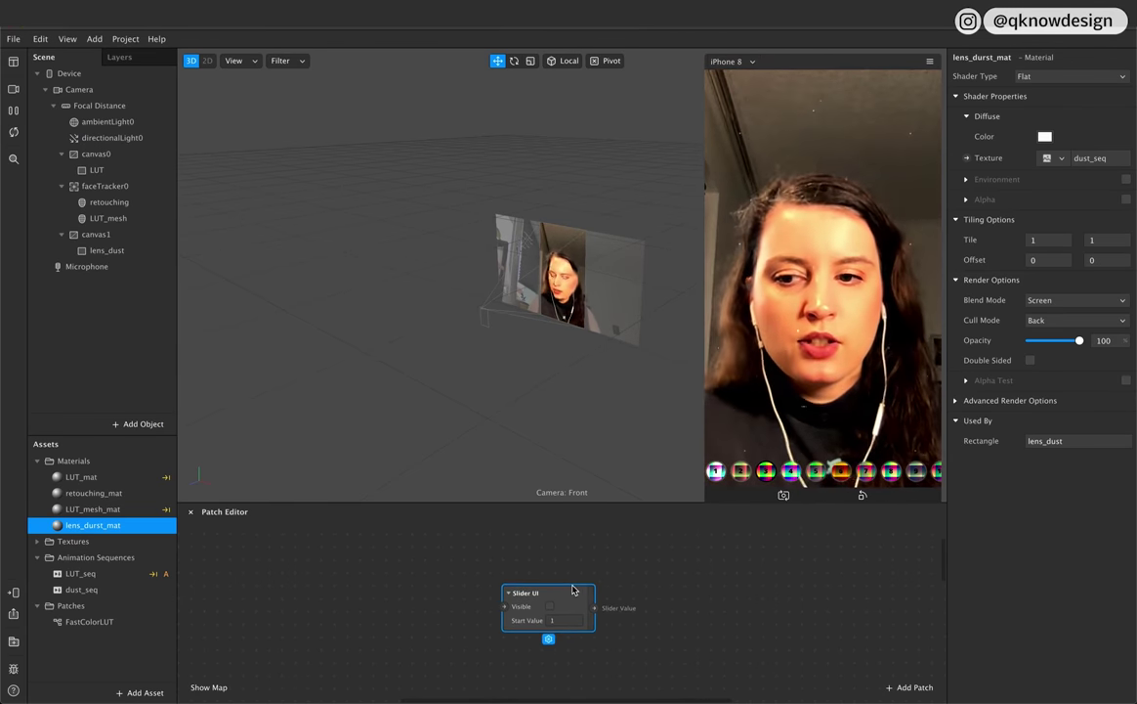
Step: Add the dust_seq animation sequence to the patch graph and place it below the Slider UI patch
drag(147, 589, 459, 624)
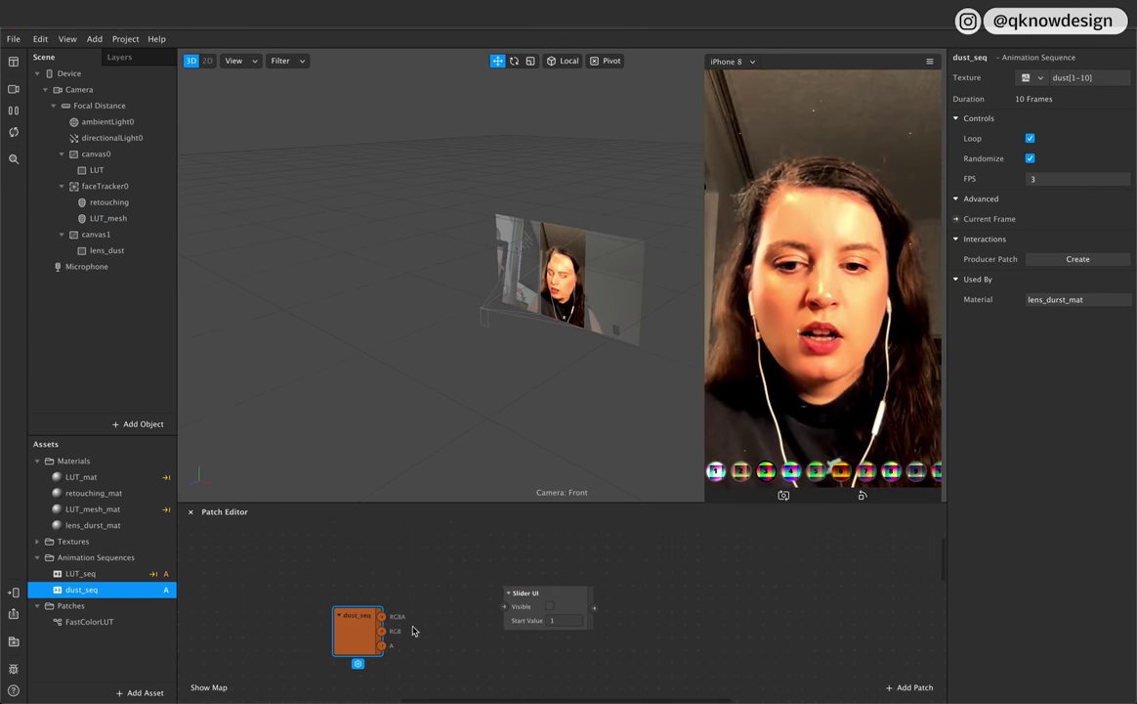
drag(359, 627, 557, 671)
click(563, 605)
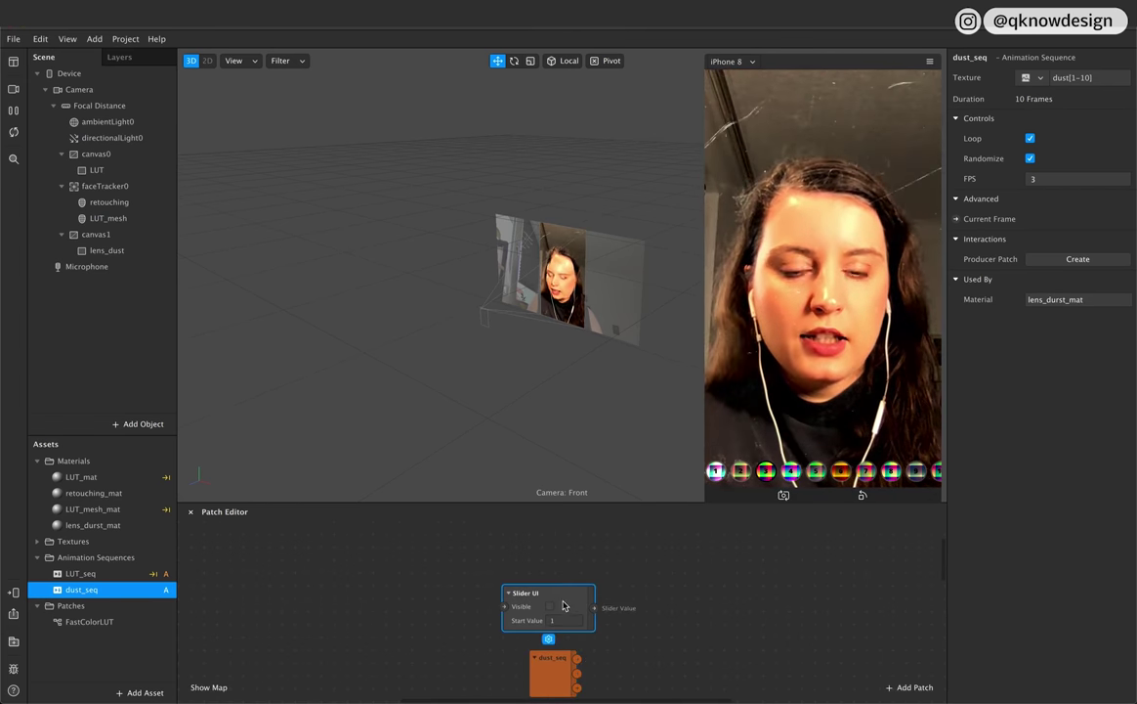
drag(563, 605, 549, 580)
click(554, 671)
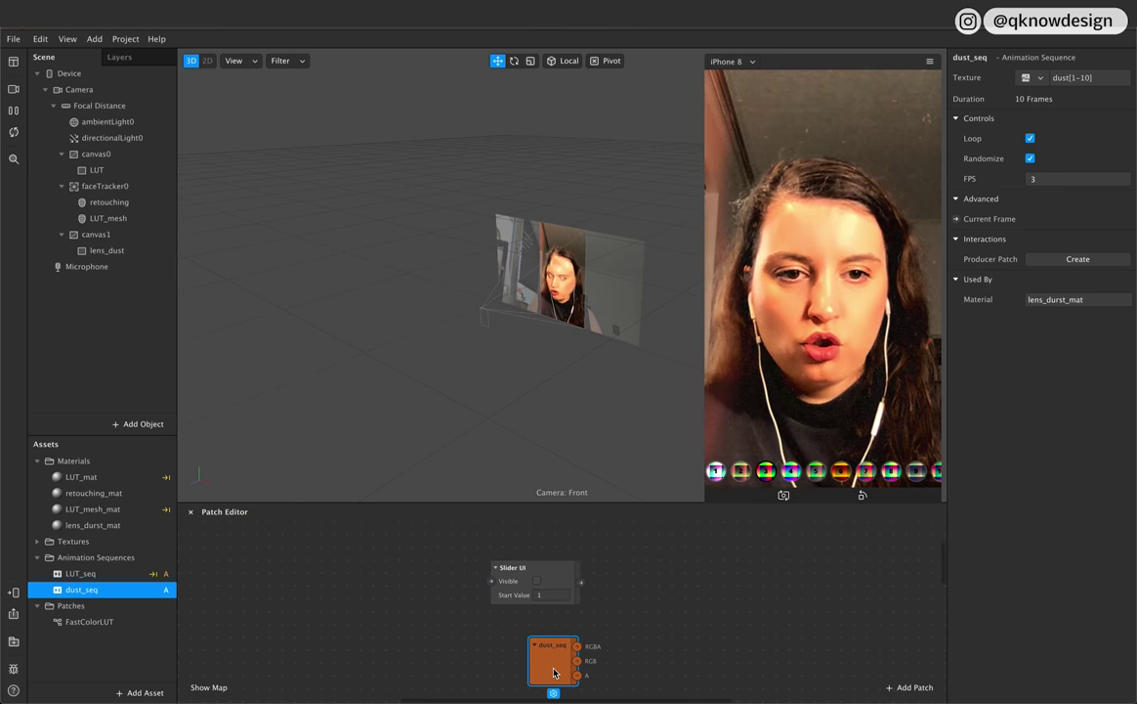
Step: Create a patch for the diffuse texture of lens_durst_mat
click(332, 447)
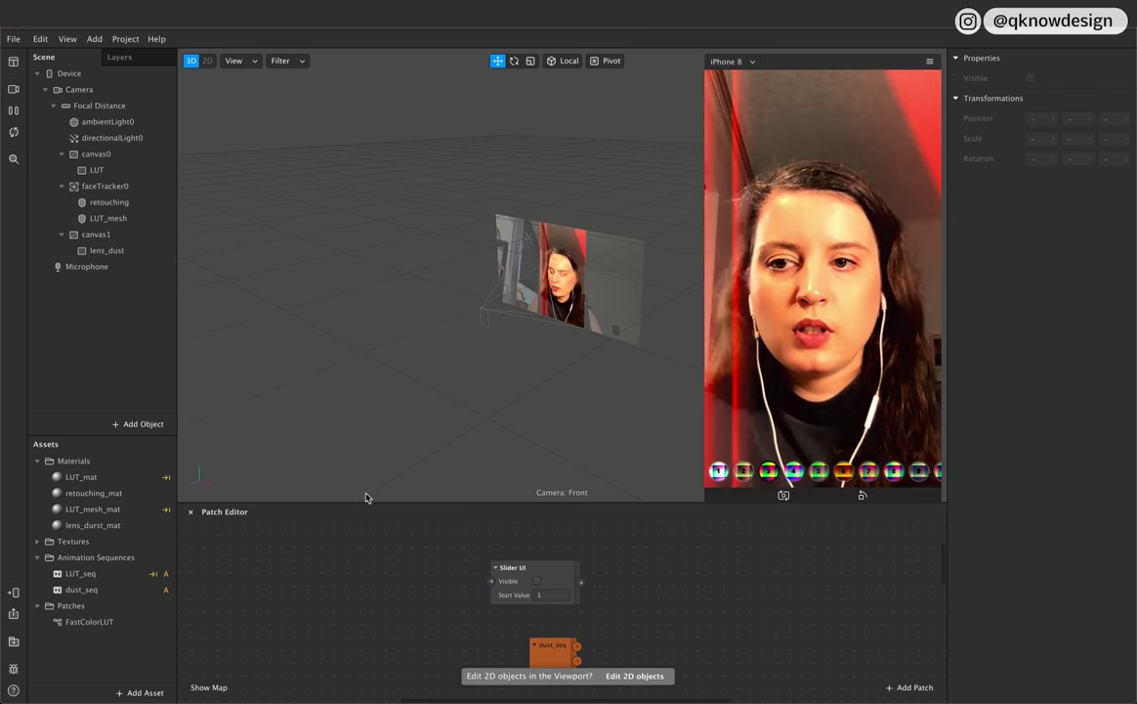
click(102, 527)
click(968, 160)
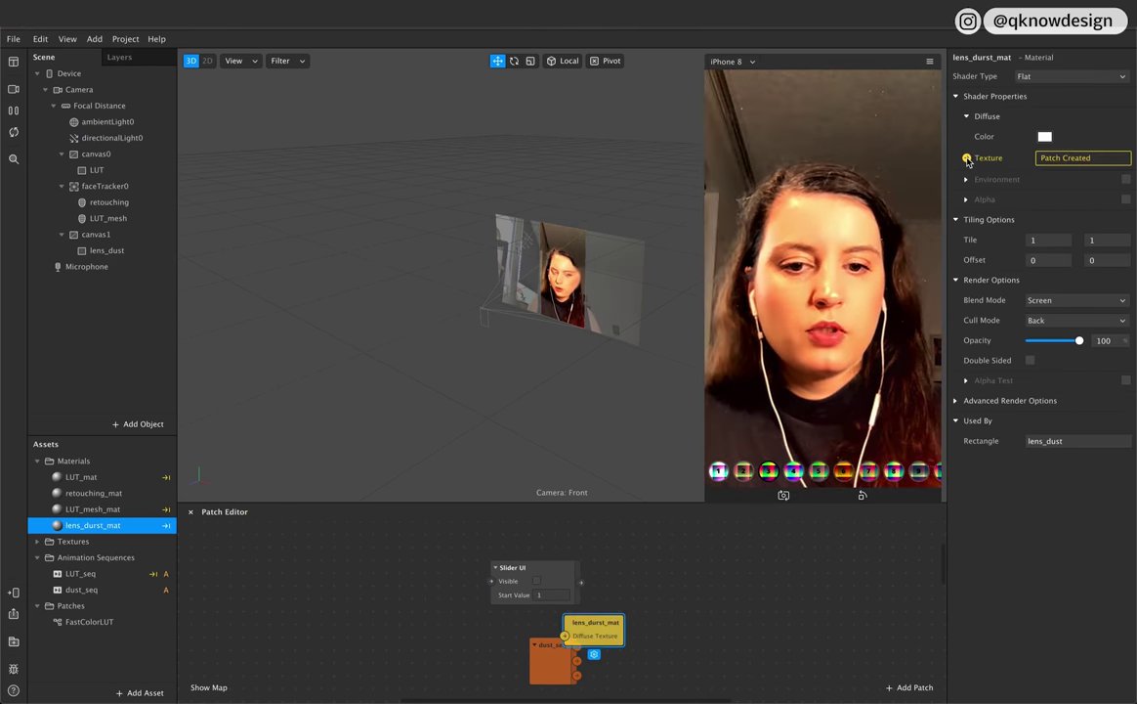
Step: Move the lens_durst_mat patch clear of dust_seq and add a Multiply patch fed by the Slider UI output
drag(606, 626, 754, 584)
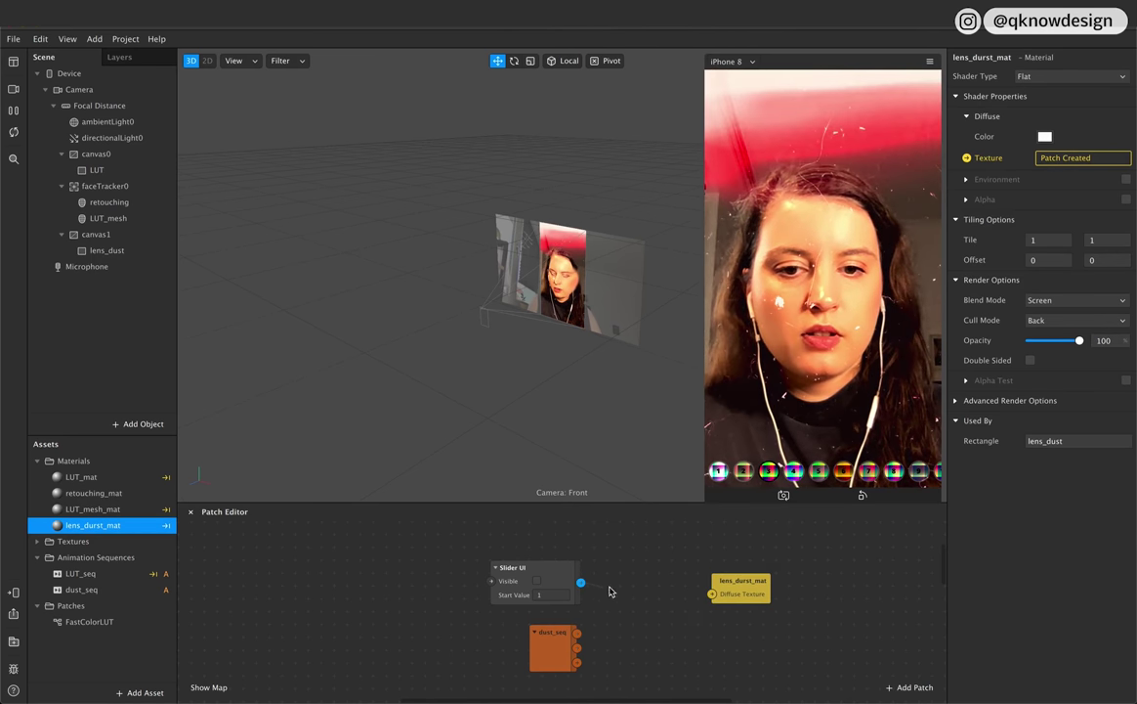
drag(610, 591, 625, 593)
text(mu)
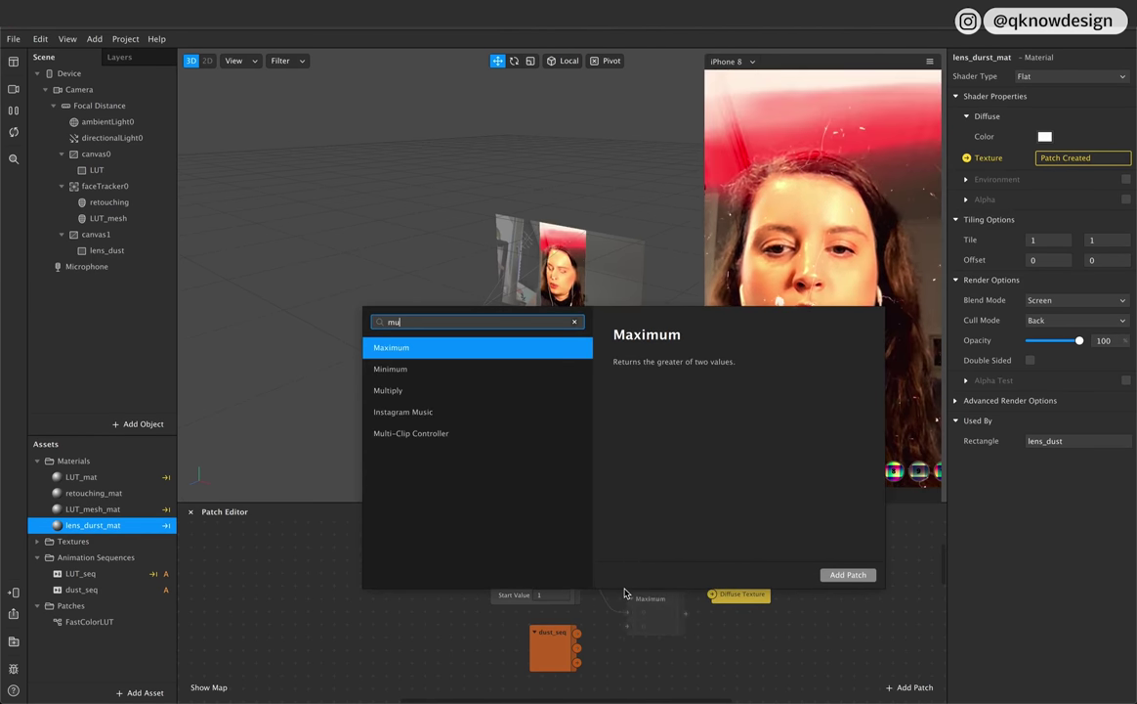
key(Down)
key(Down)
key(Return)
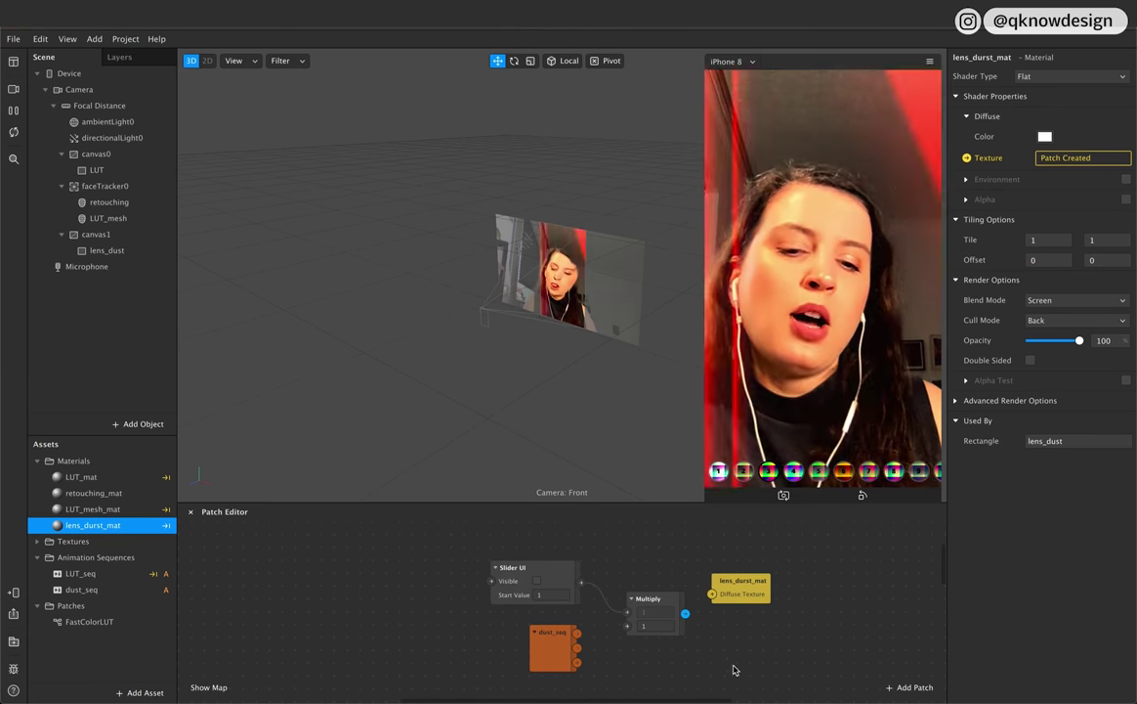
Step: Align the Multiply patch beside Slider UI, connect dust_seq's RGBA output to its second input, and connect its output to lens_durst_mat's Diffuse Texture
drag(744, 594, 795, 594)
drag(658, 598, 662, 565)
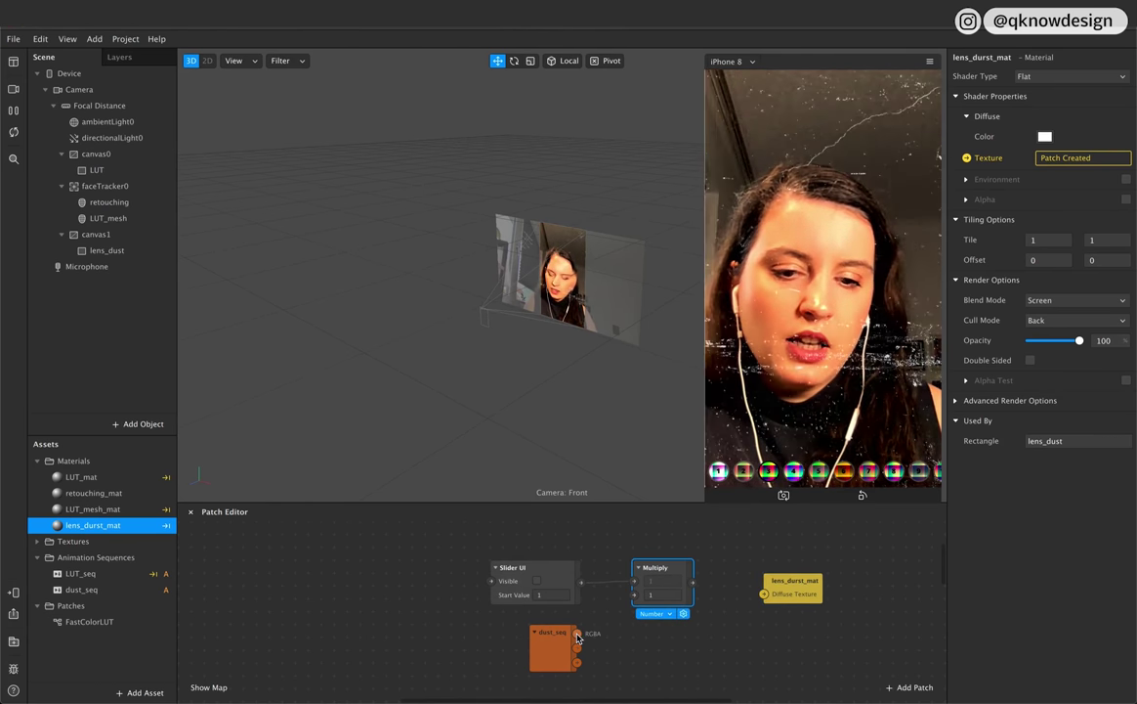
drag(577, 637, 745, 565)
Step: Switch the device preview from orbit to touch simulation and deselect the lens_durst_mat patch
click(931, 62)
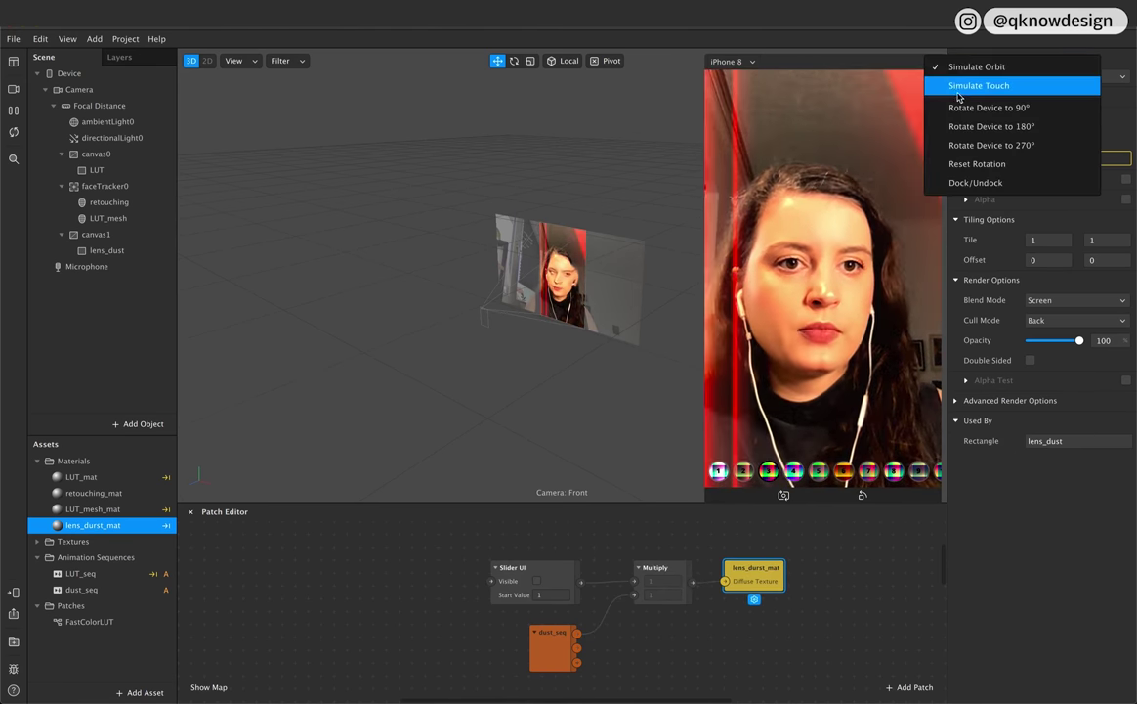
click(961, 88)
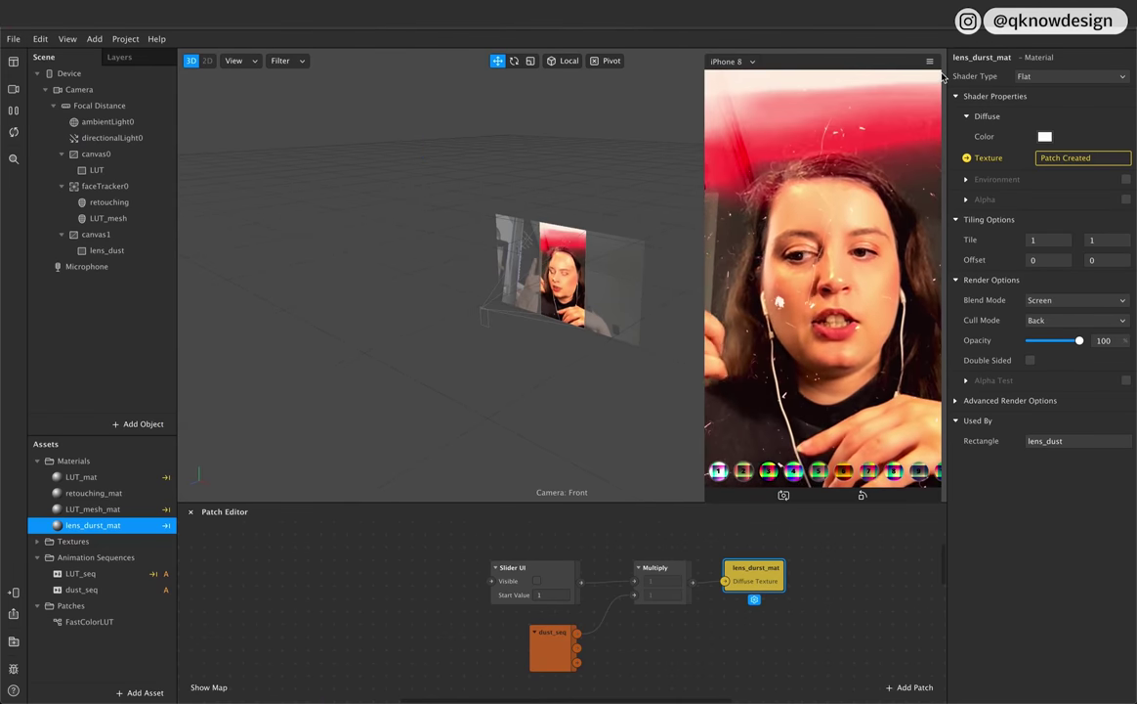
click(721, 610)
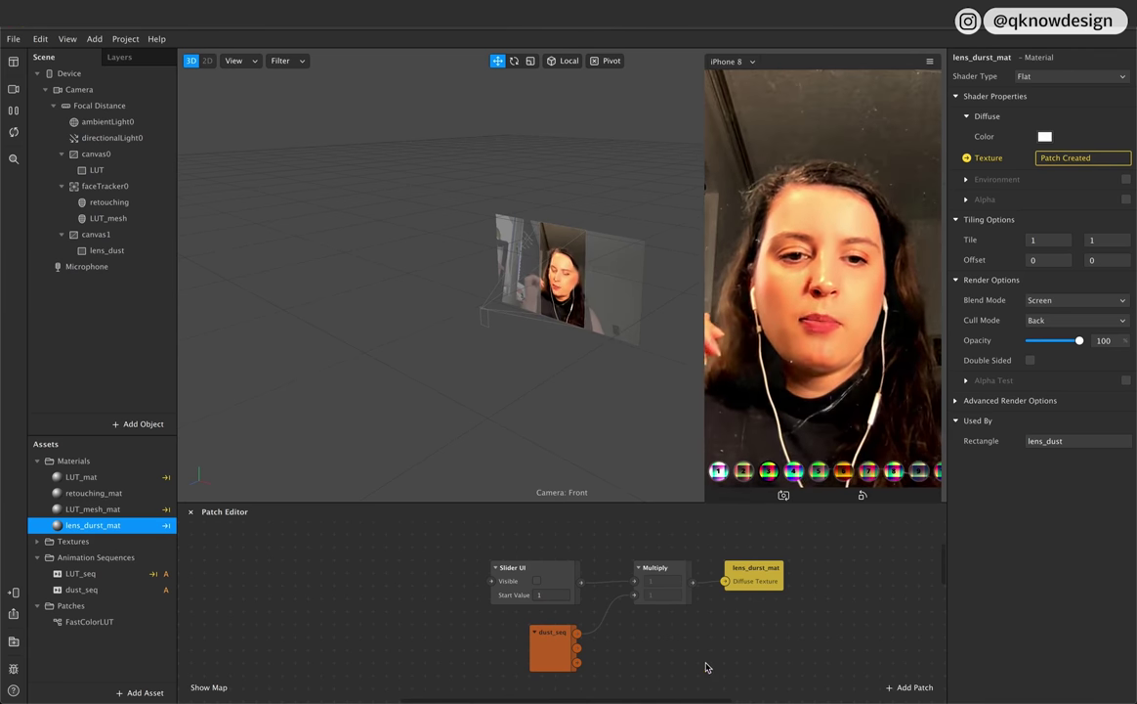
scroll(707, 667, down, 10)
scroll(707, 667, up, 5)
scroll(706, 668, left, 5)
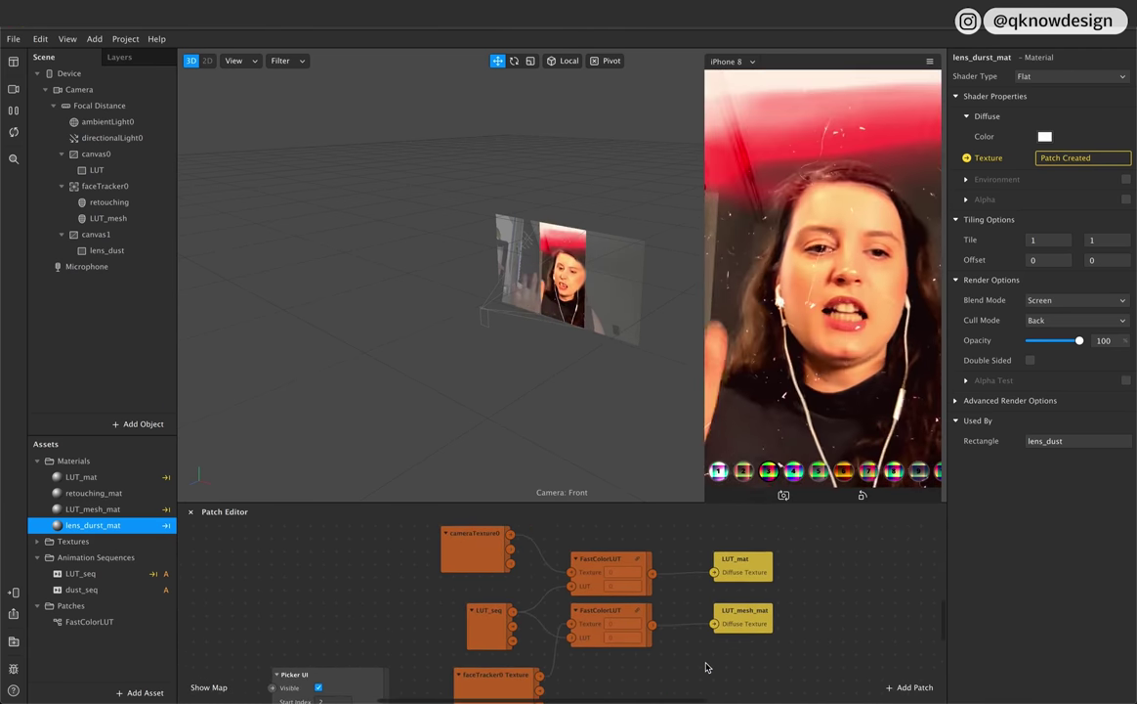
scroll(706, 668, up, 8)
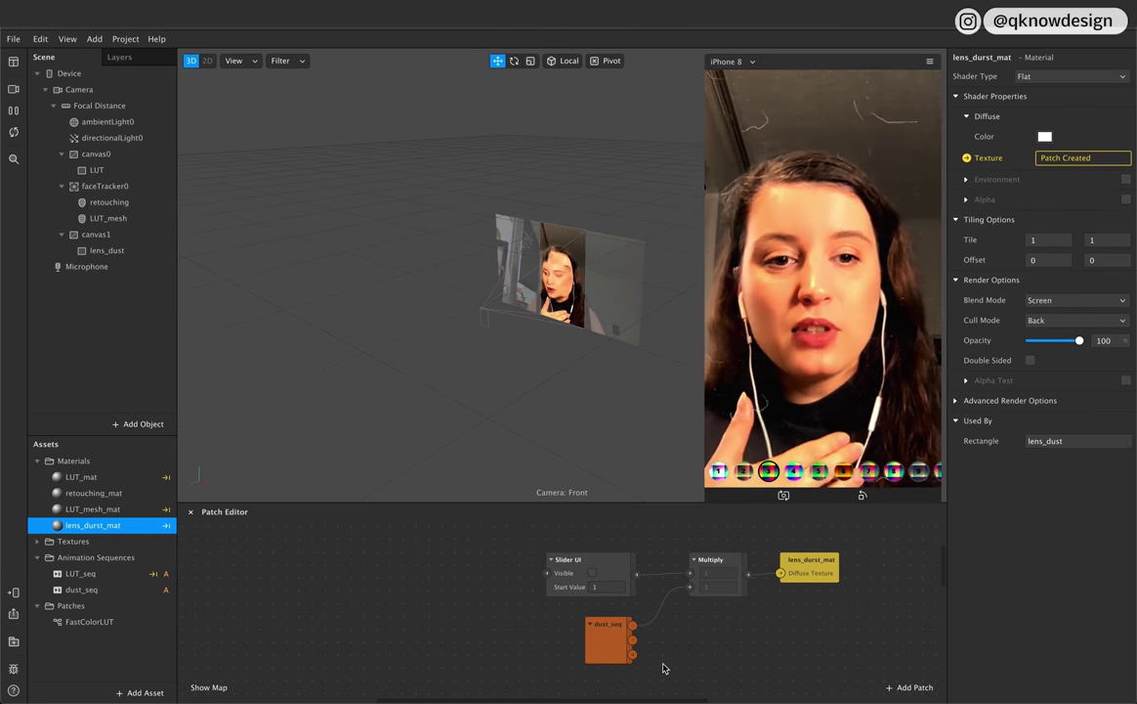
scroll(684, 664, down, 10)
scroll(663, 669, left, 5)
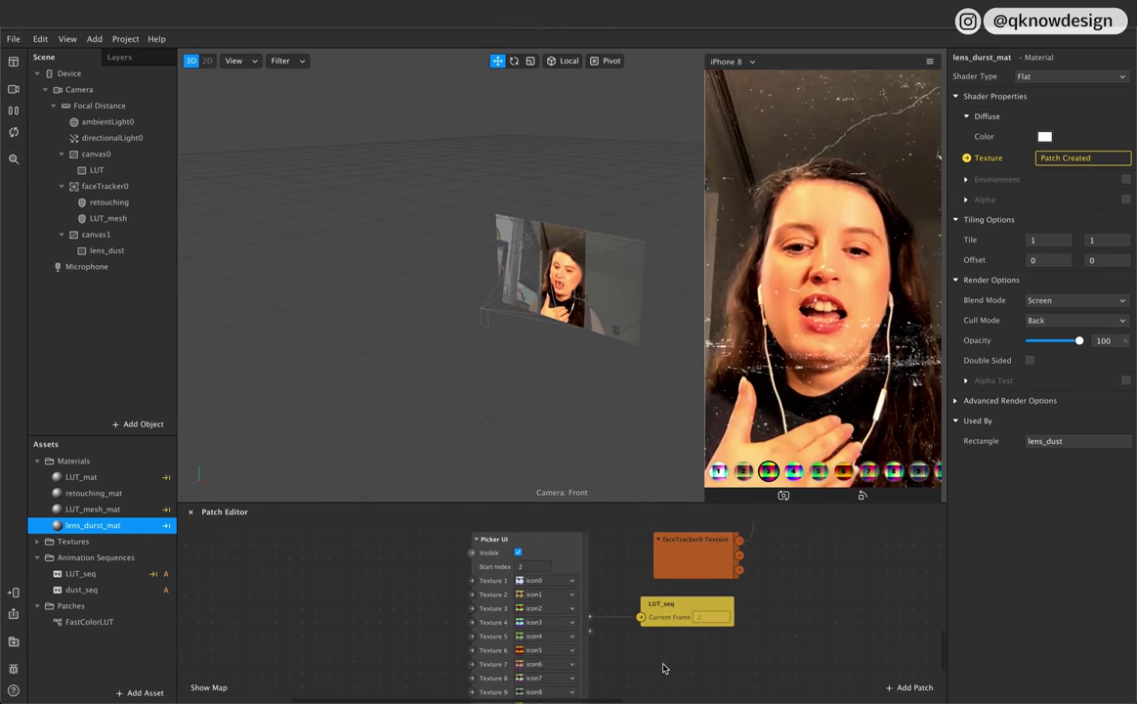